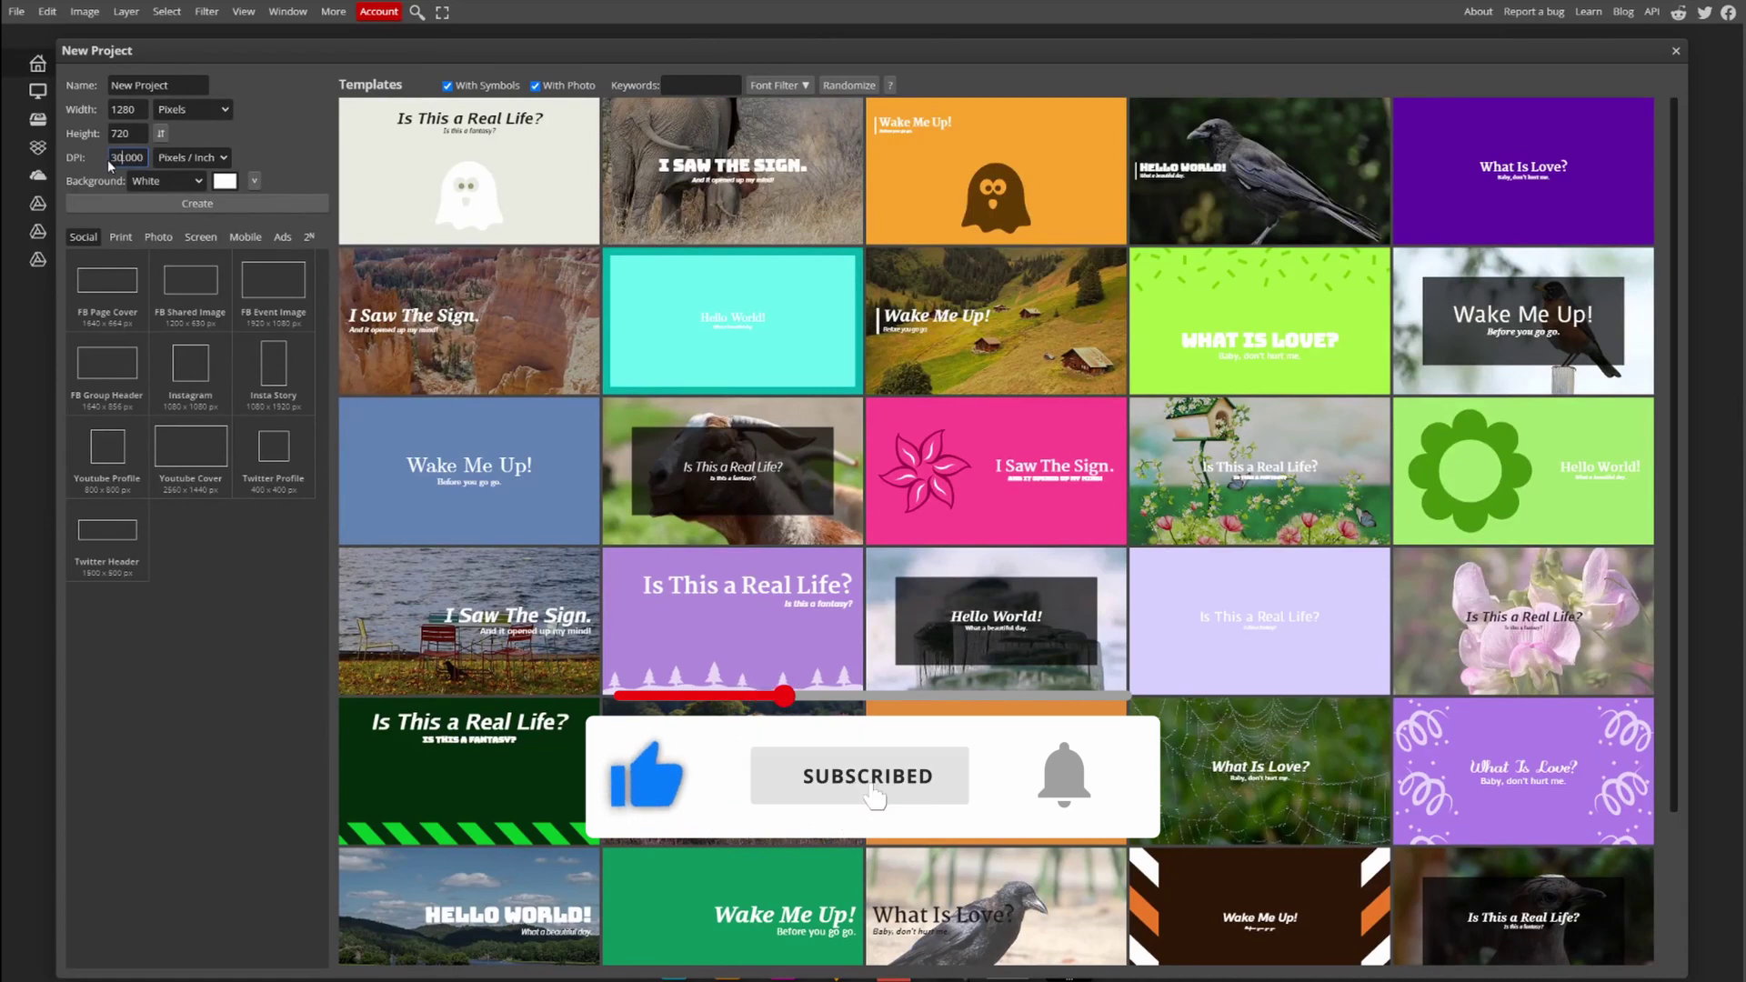
Create a new project 4500 pixels wide and 5400 pixels high with a transparent background.
click(189, 110)
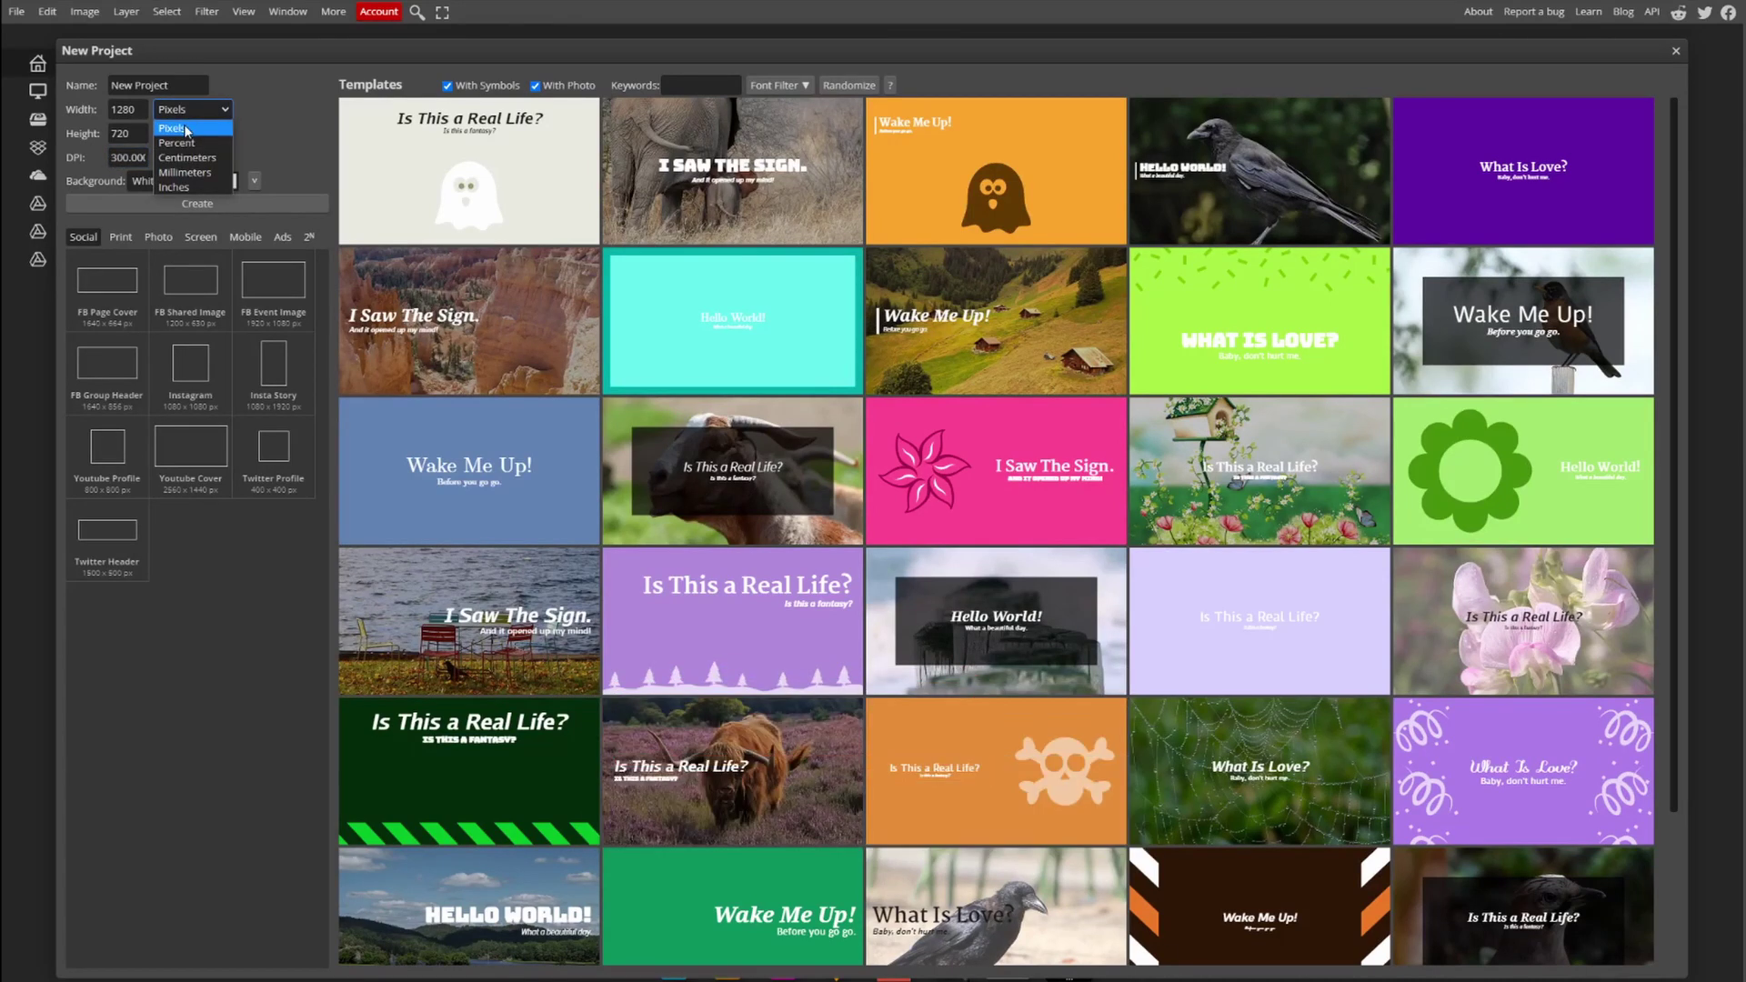
click(186, 127)
drag(144, 109, 96, 134)
text(4500)
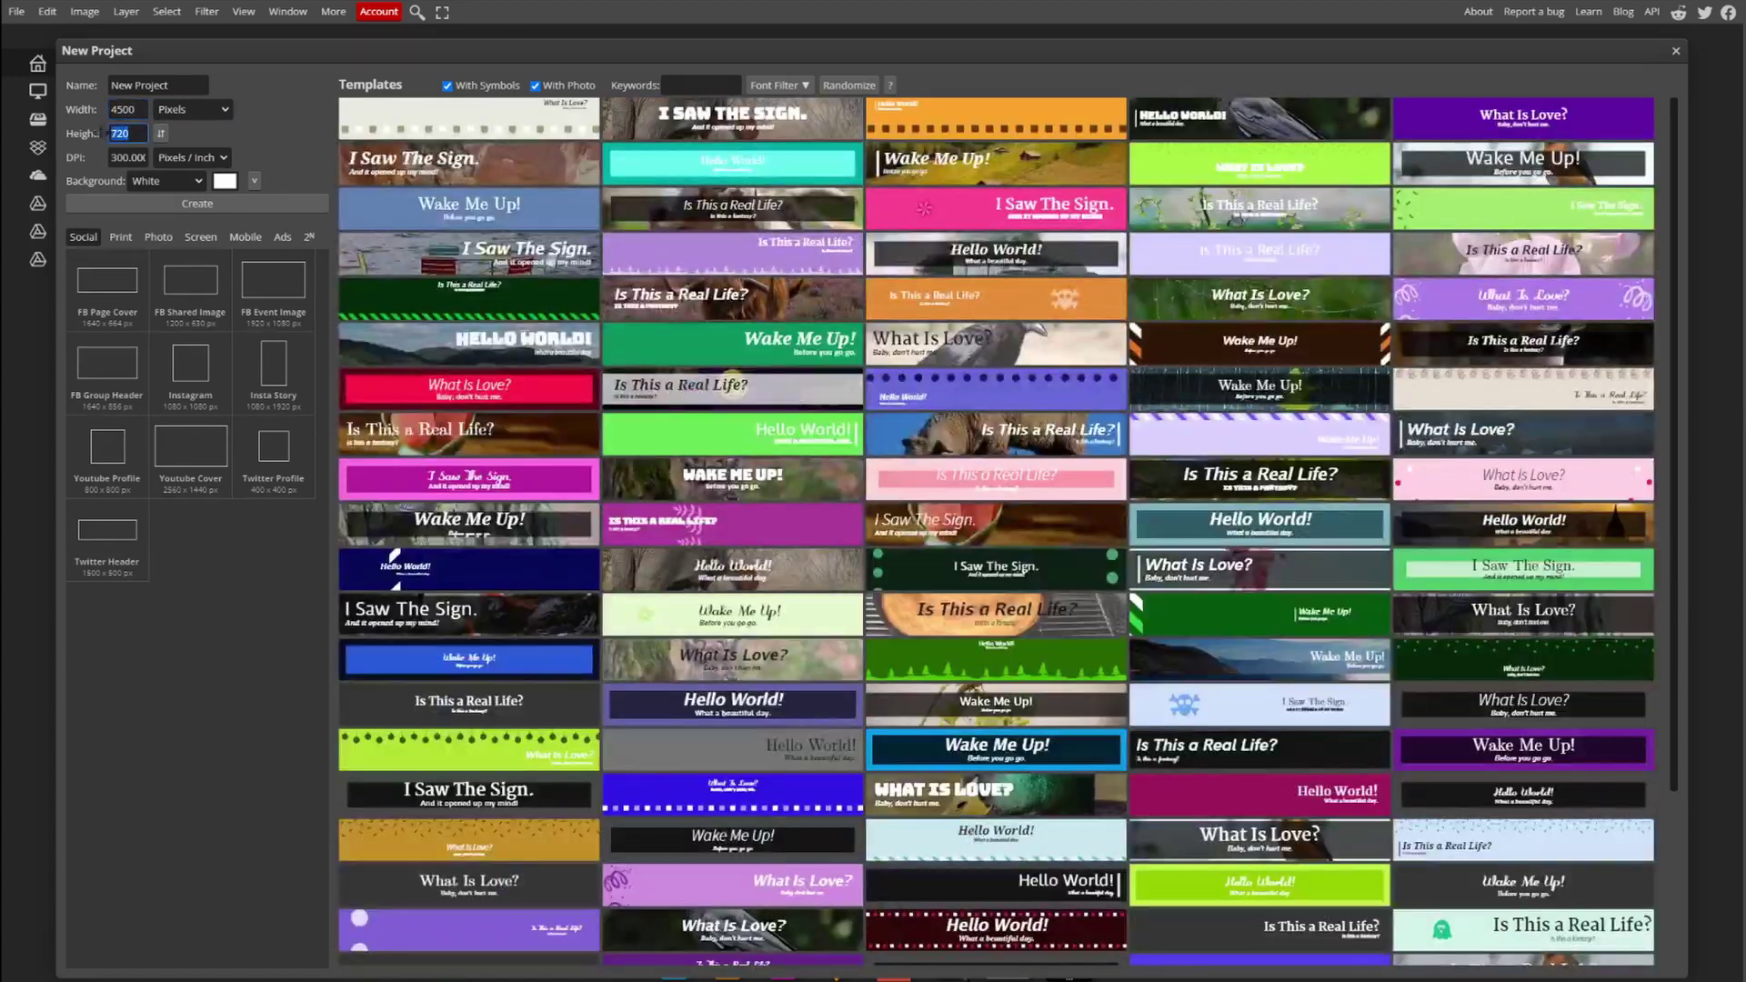
text(5400)
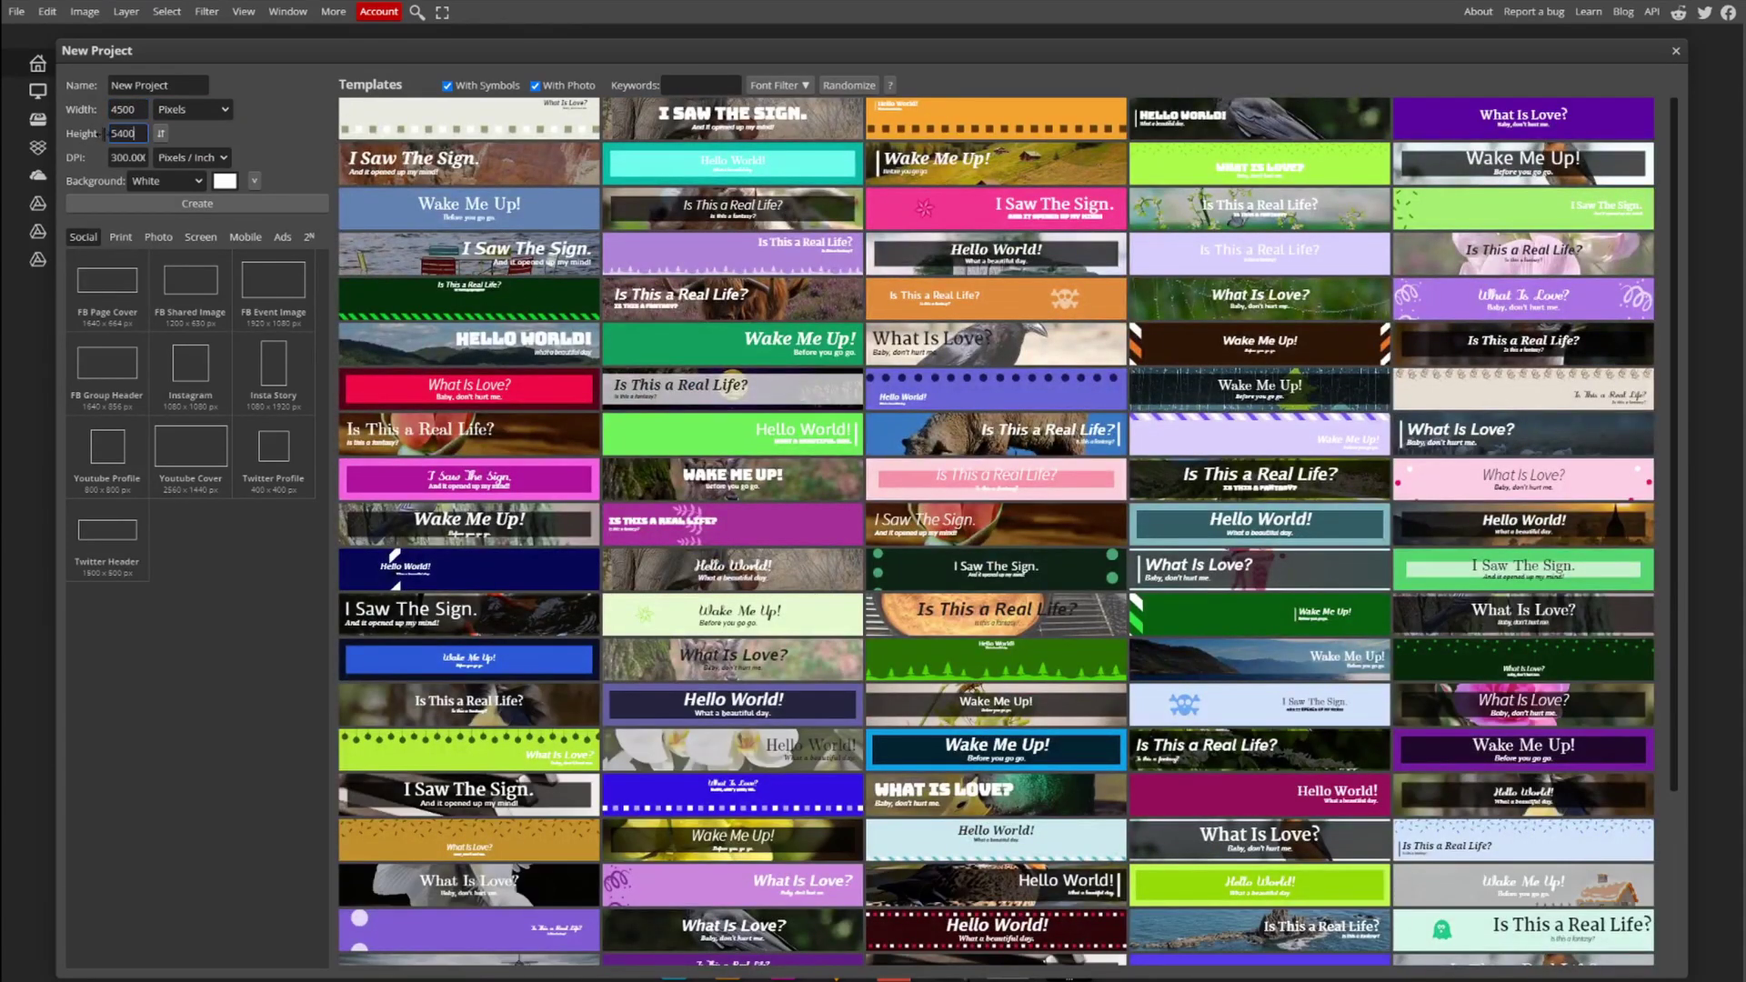
click(166, 181)
click(173, 230)
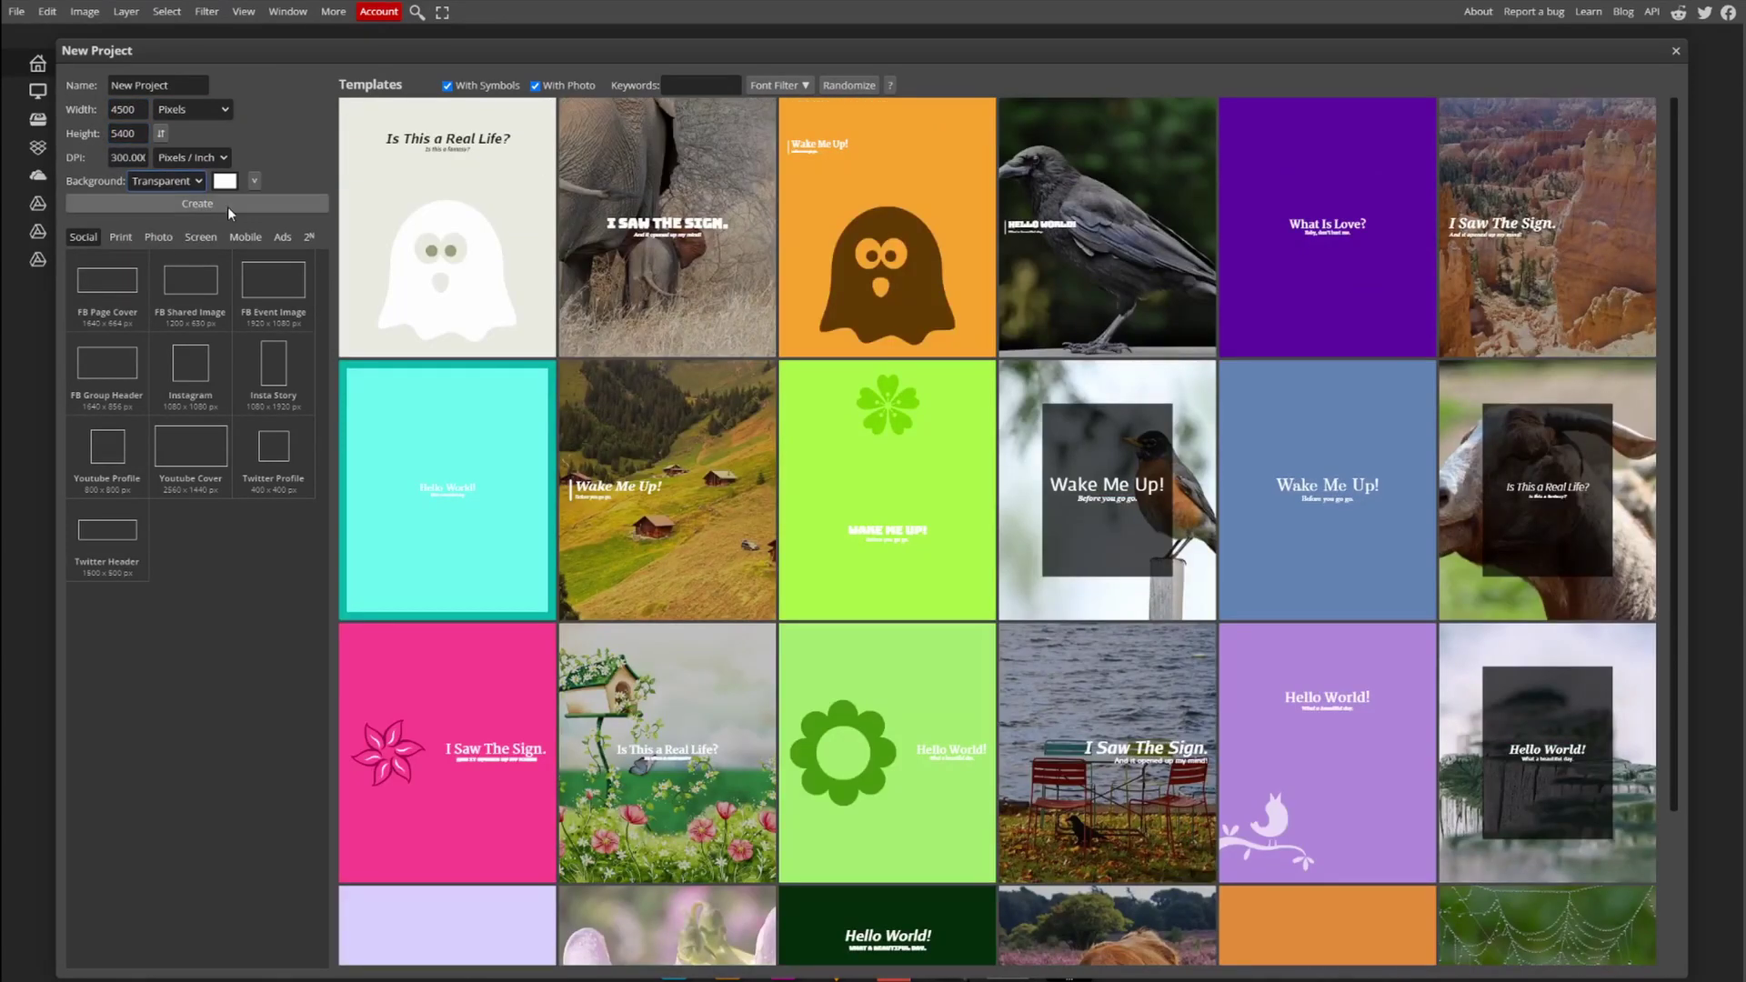
click(227, 204)
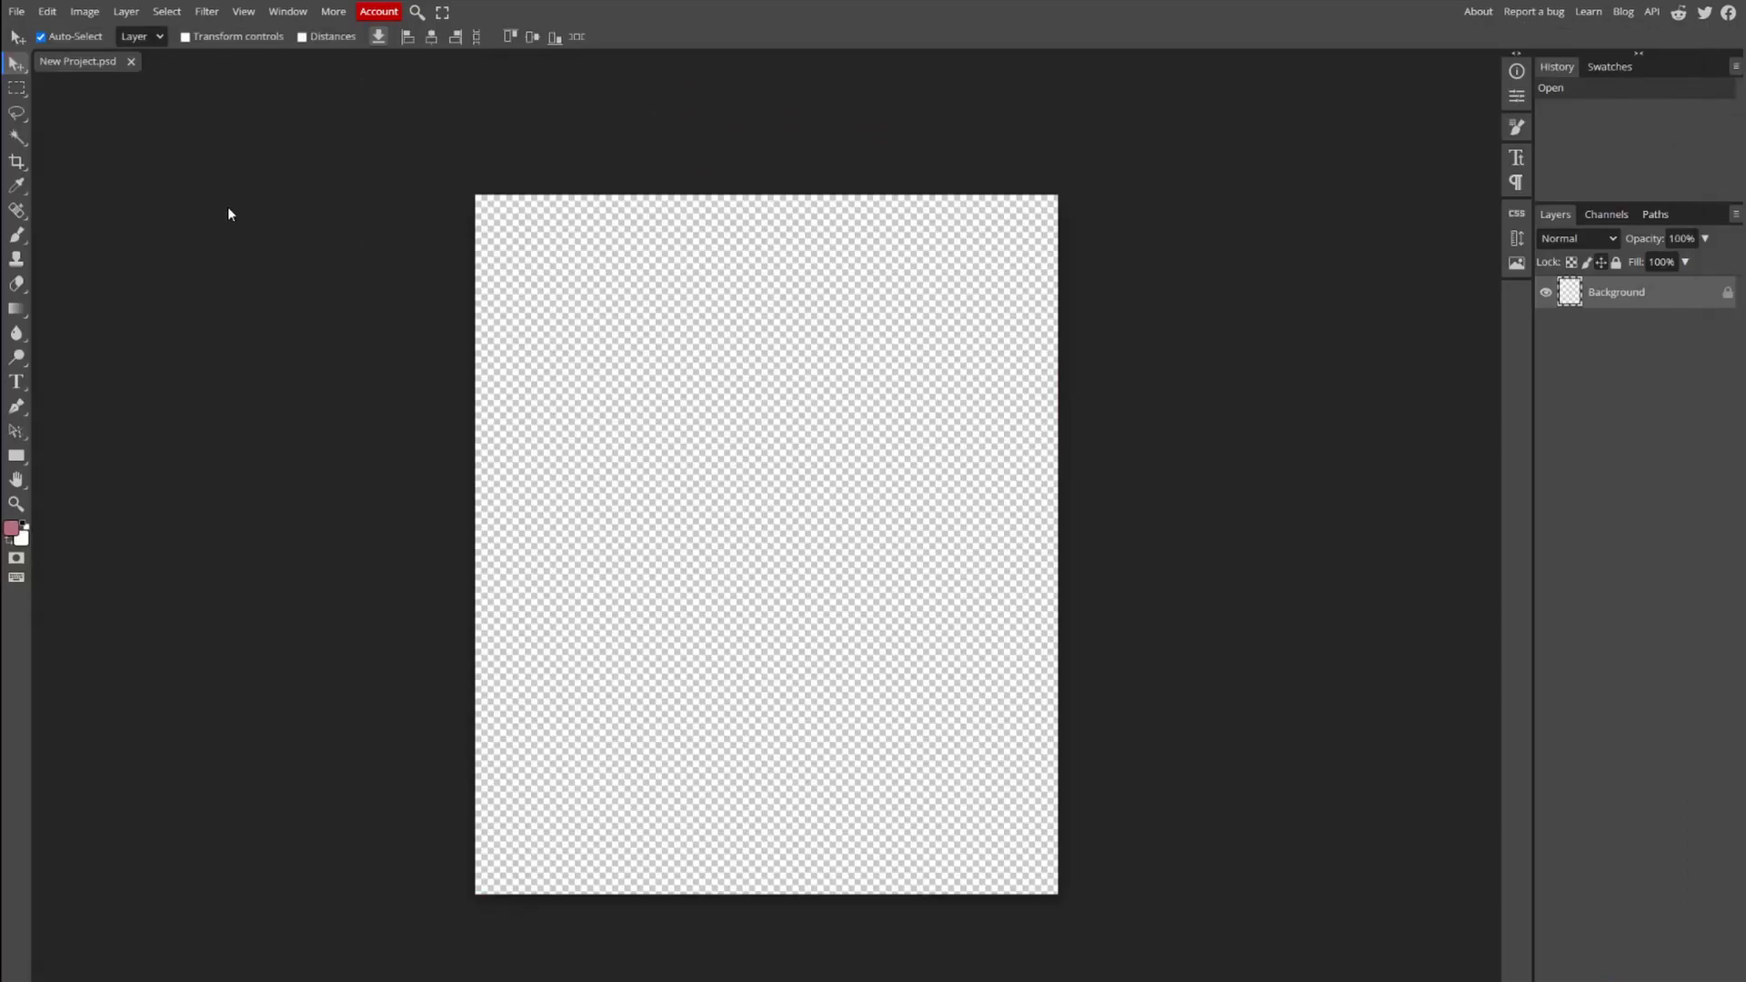
Unlock the Background layer and make it the active layer.
scroll(427, 264, down, 1)
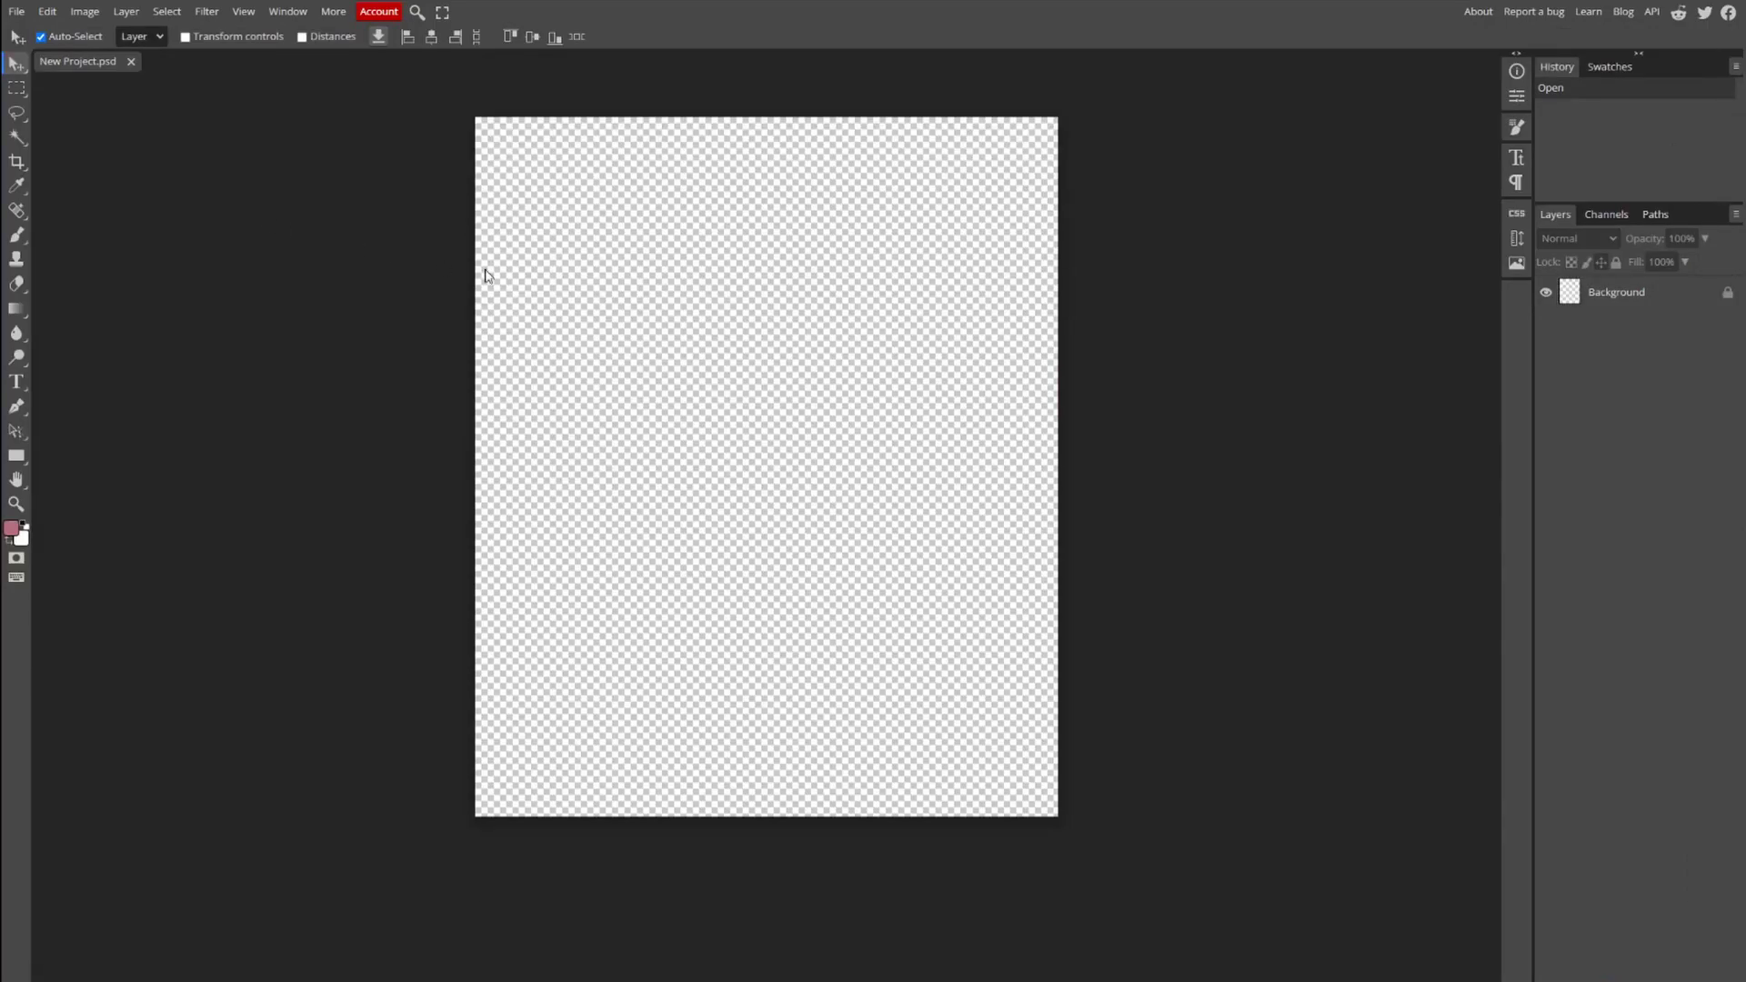
click(1727, 293)
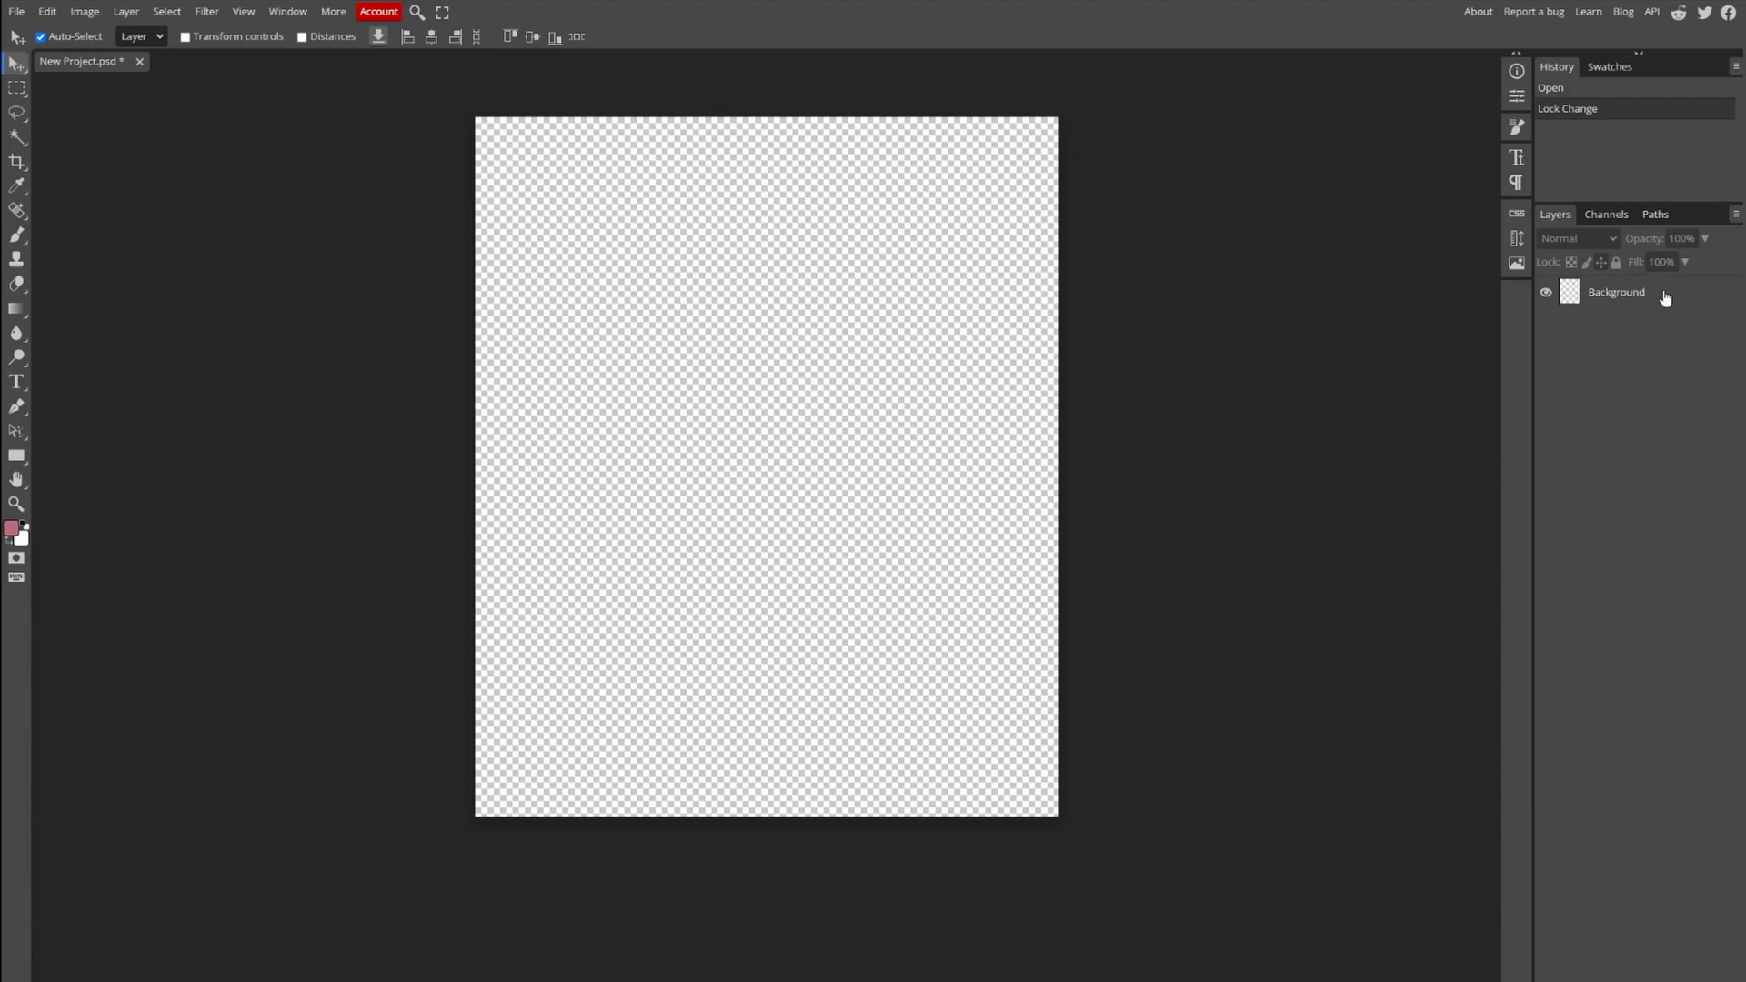
click(1665, 294)
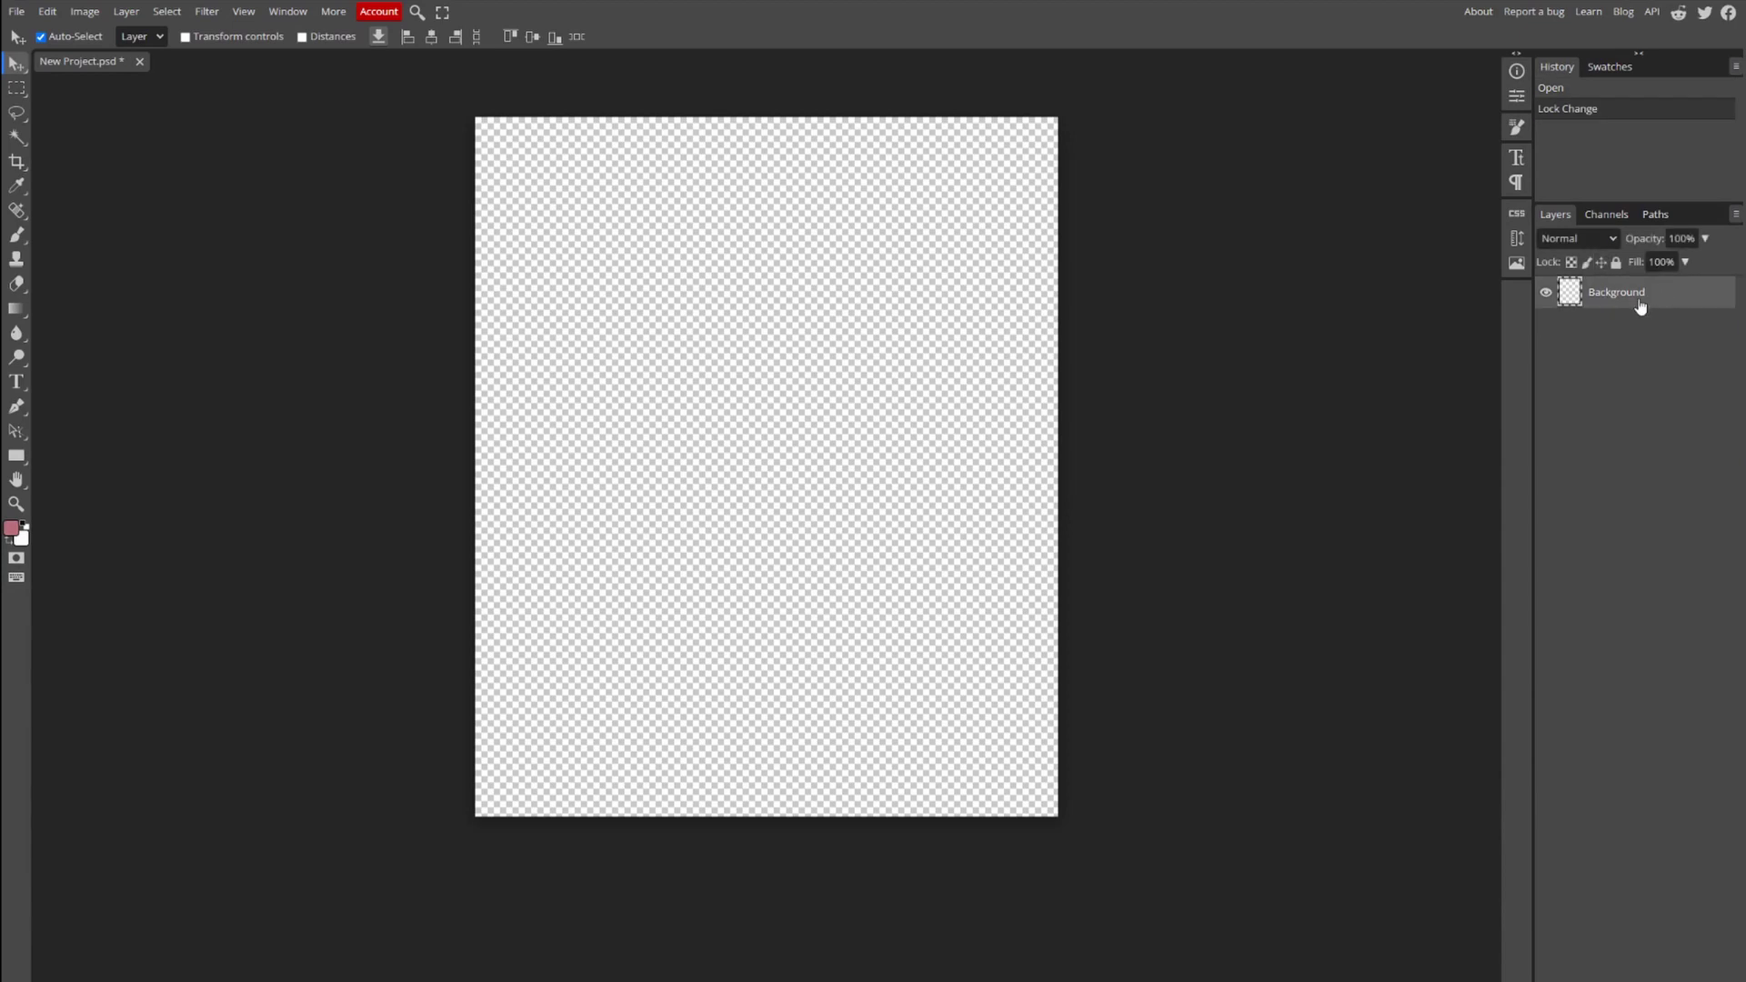
Make a large circular selection with Ellipse Select, spanning most of the canvas width, and centre it on the canvas.
right_click(17, 88)
click(86, 112)
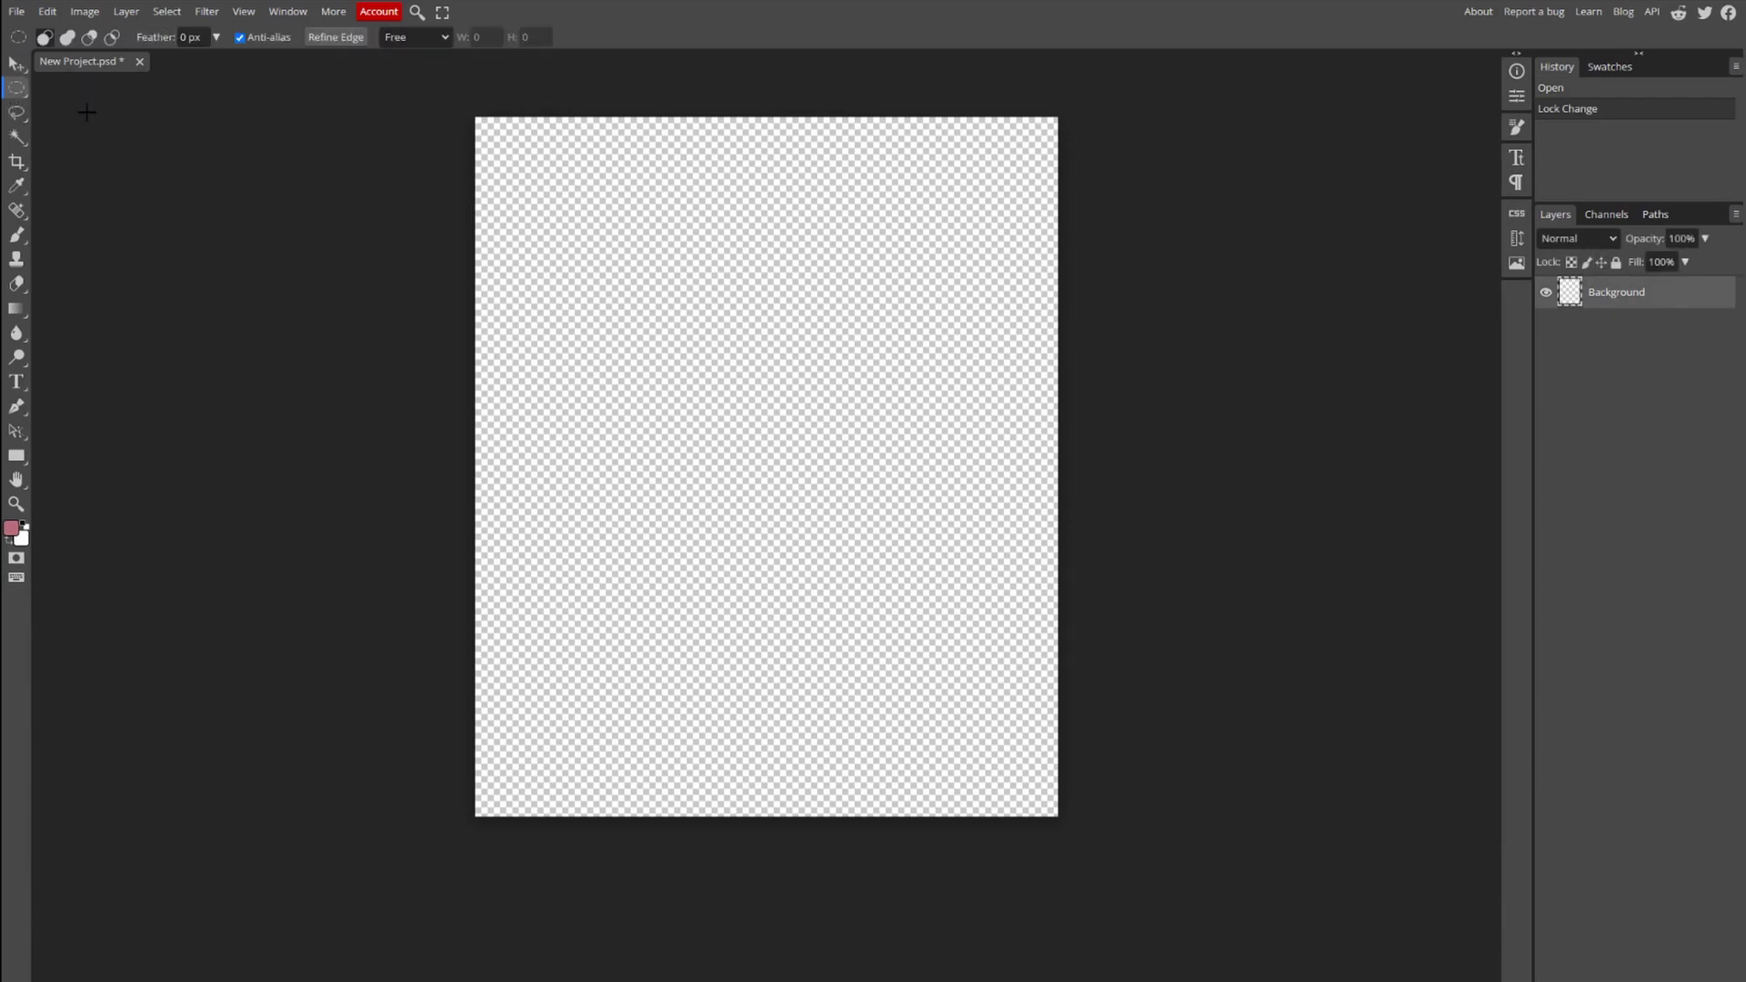
drag(701, 237, 1111, 639)
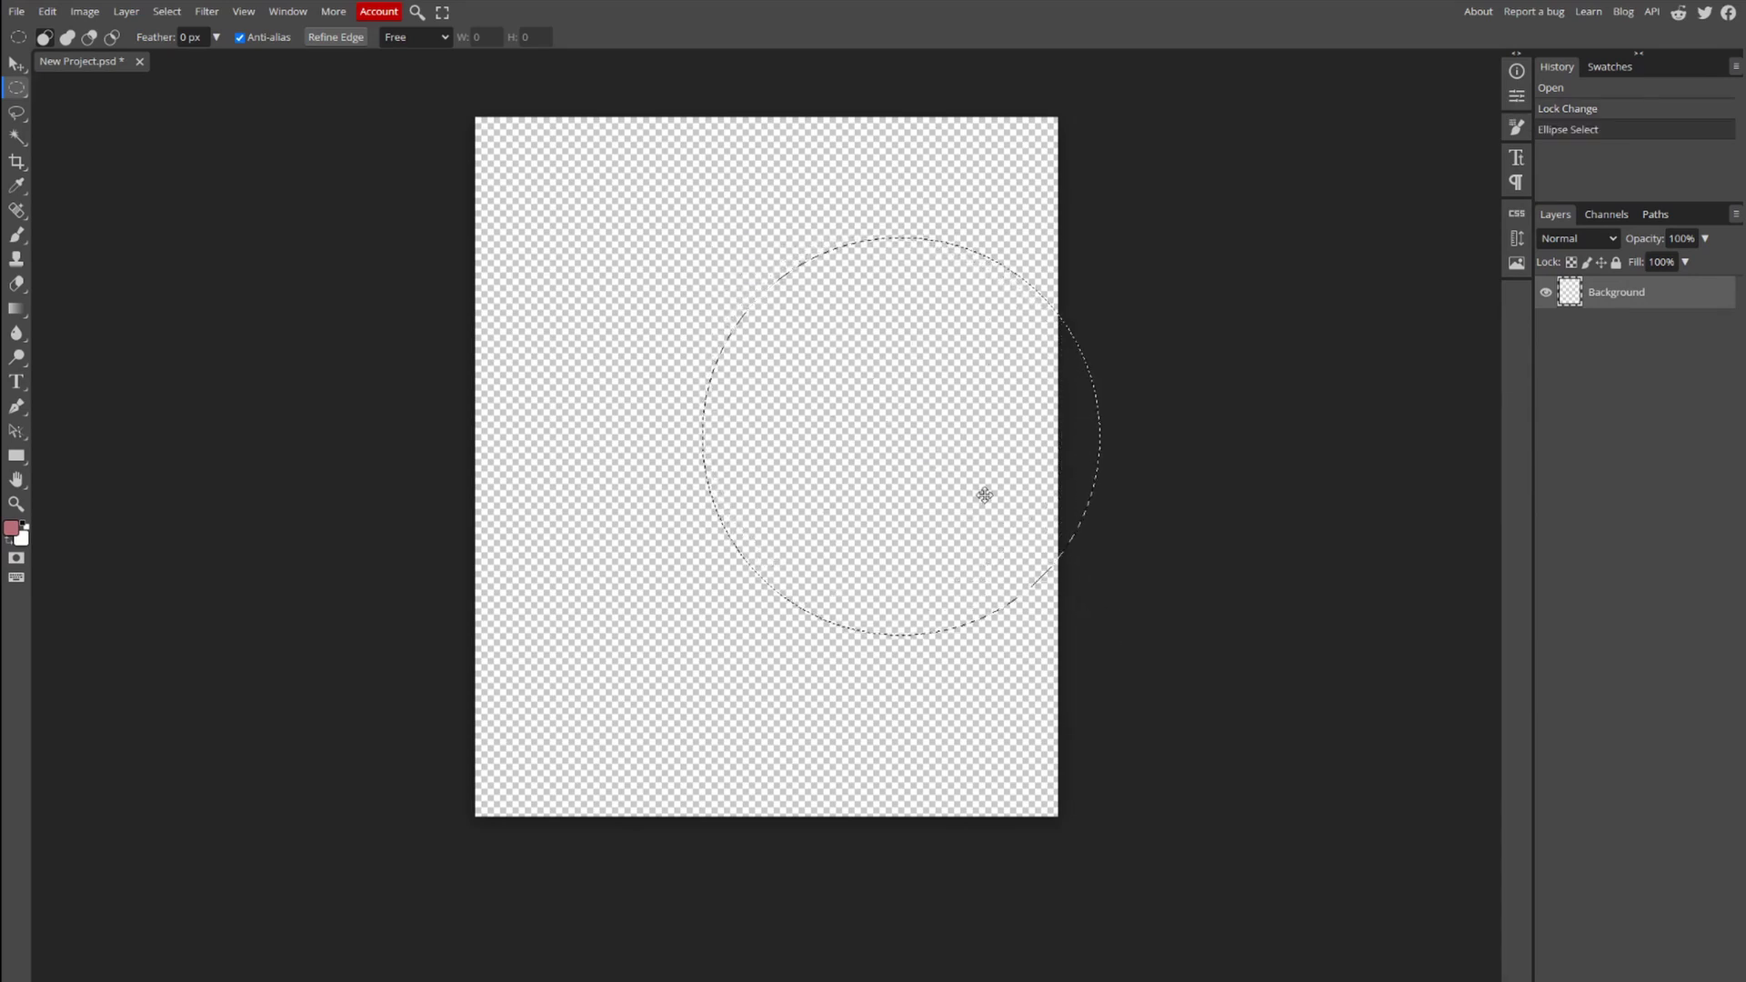
drag(982, 495, 808, 488)
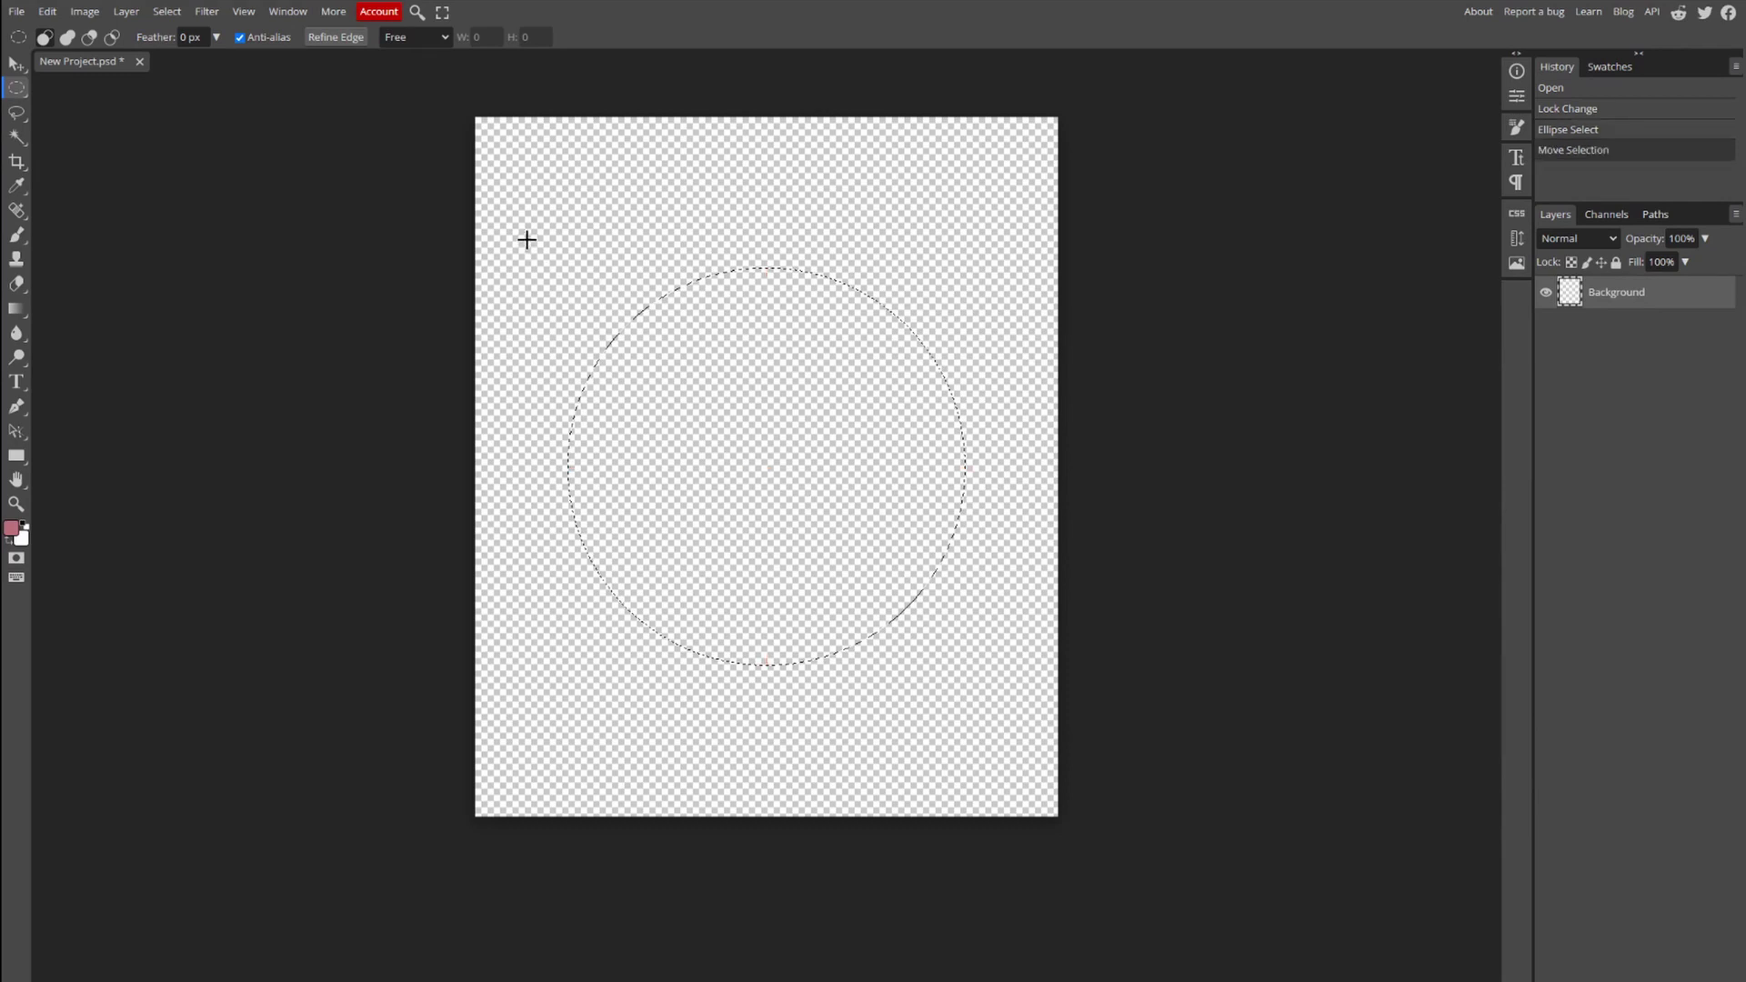
drag(527, 239, 997, 703)
drag(837, 569, 805, 511)
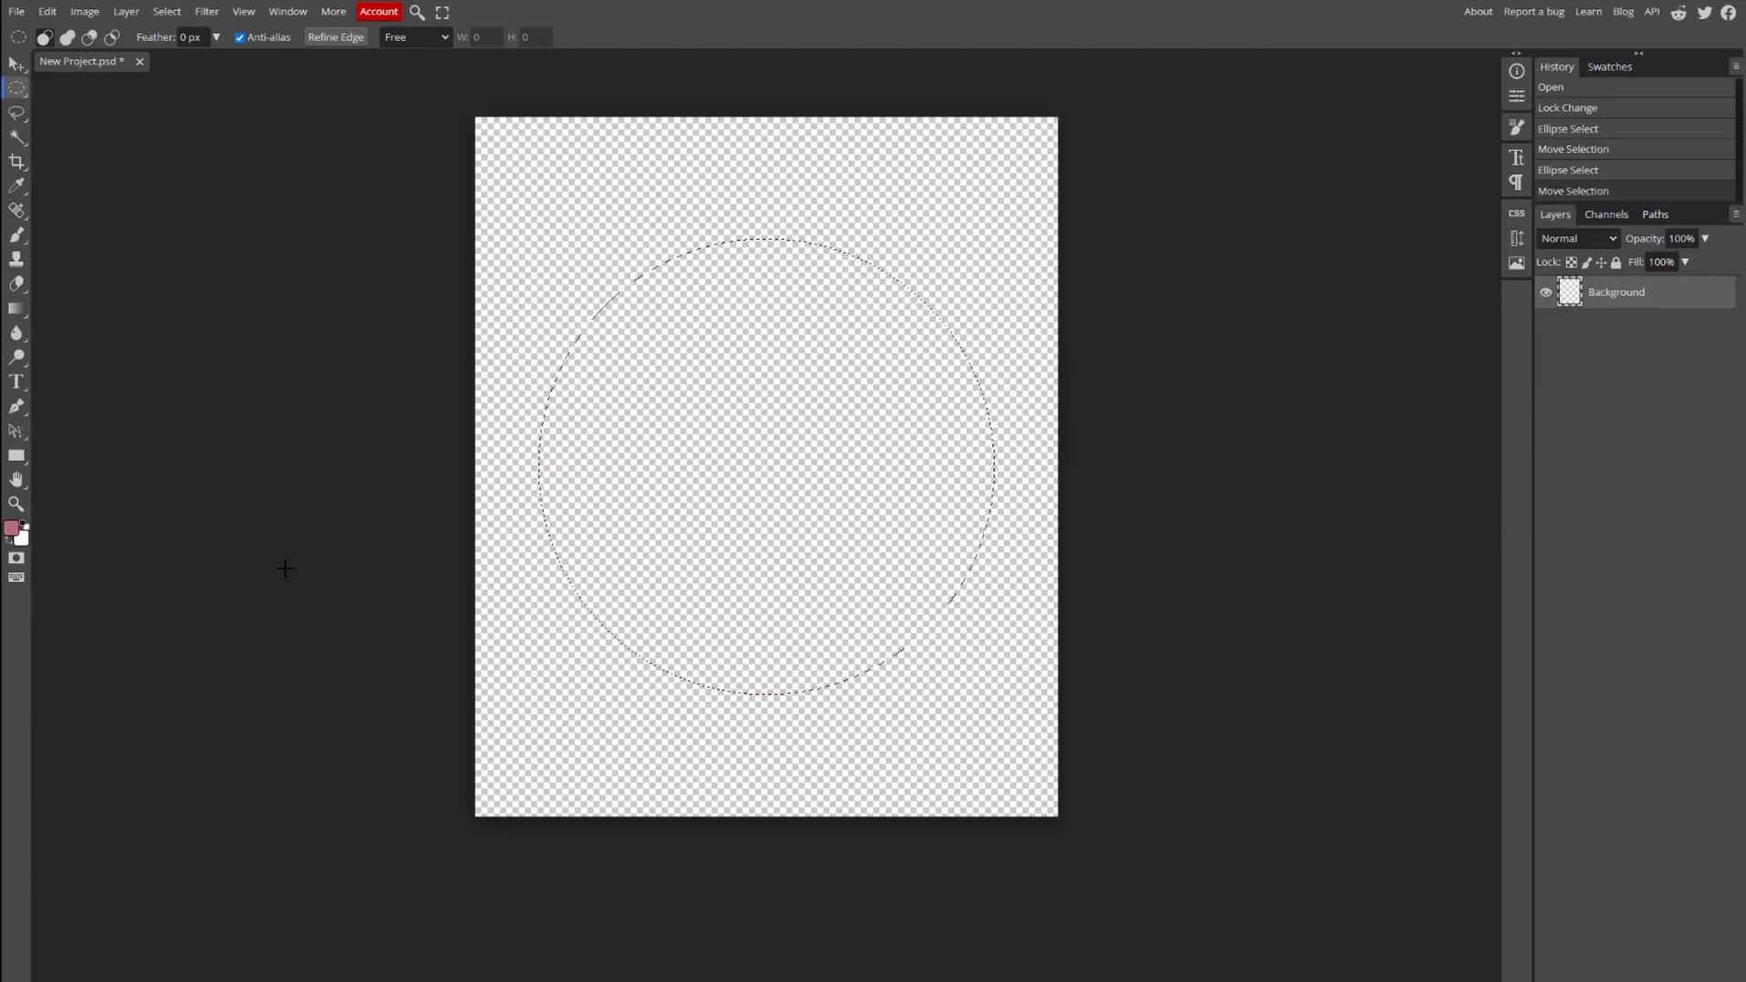
Set the foreground colour to black (000000).
click(13, 529)
click(168, 308)
drag(169, 307, 127, 351)
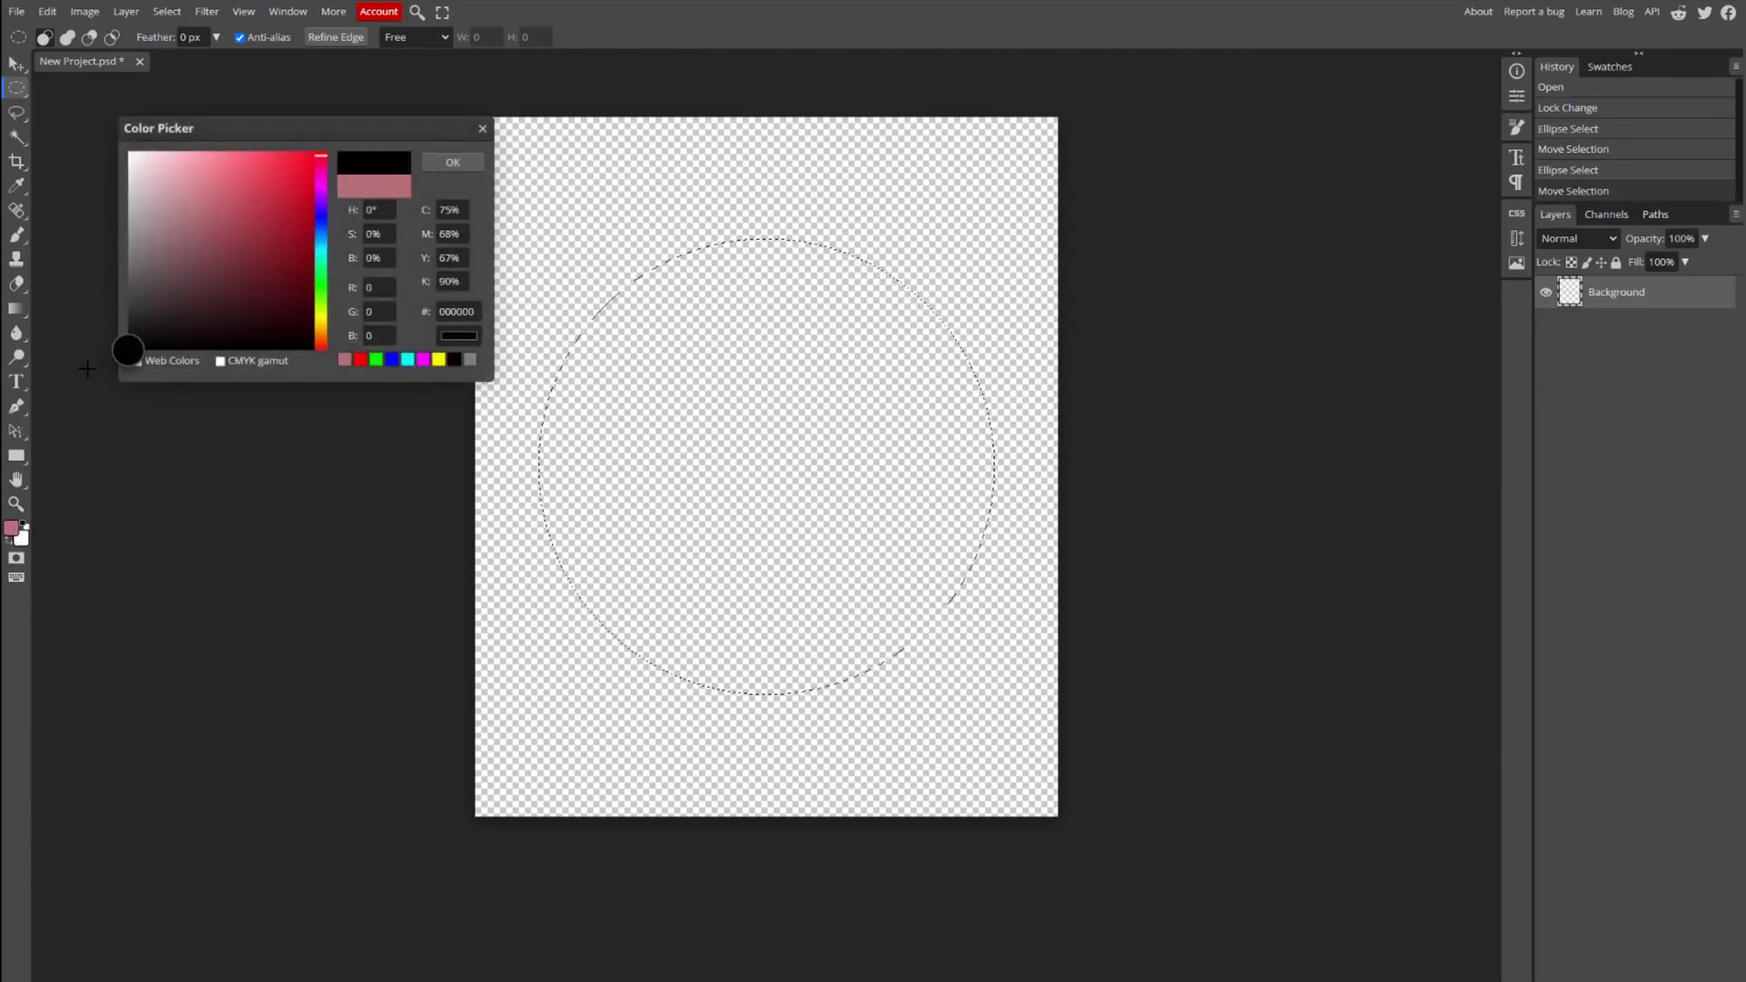
click(454, 162)
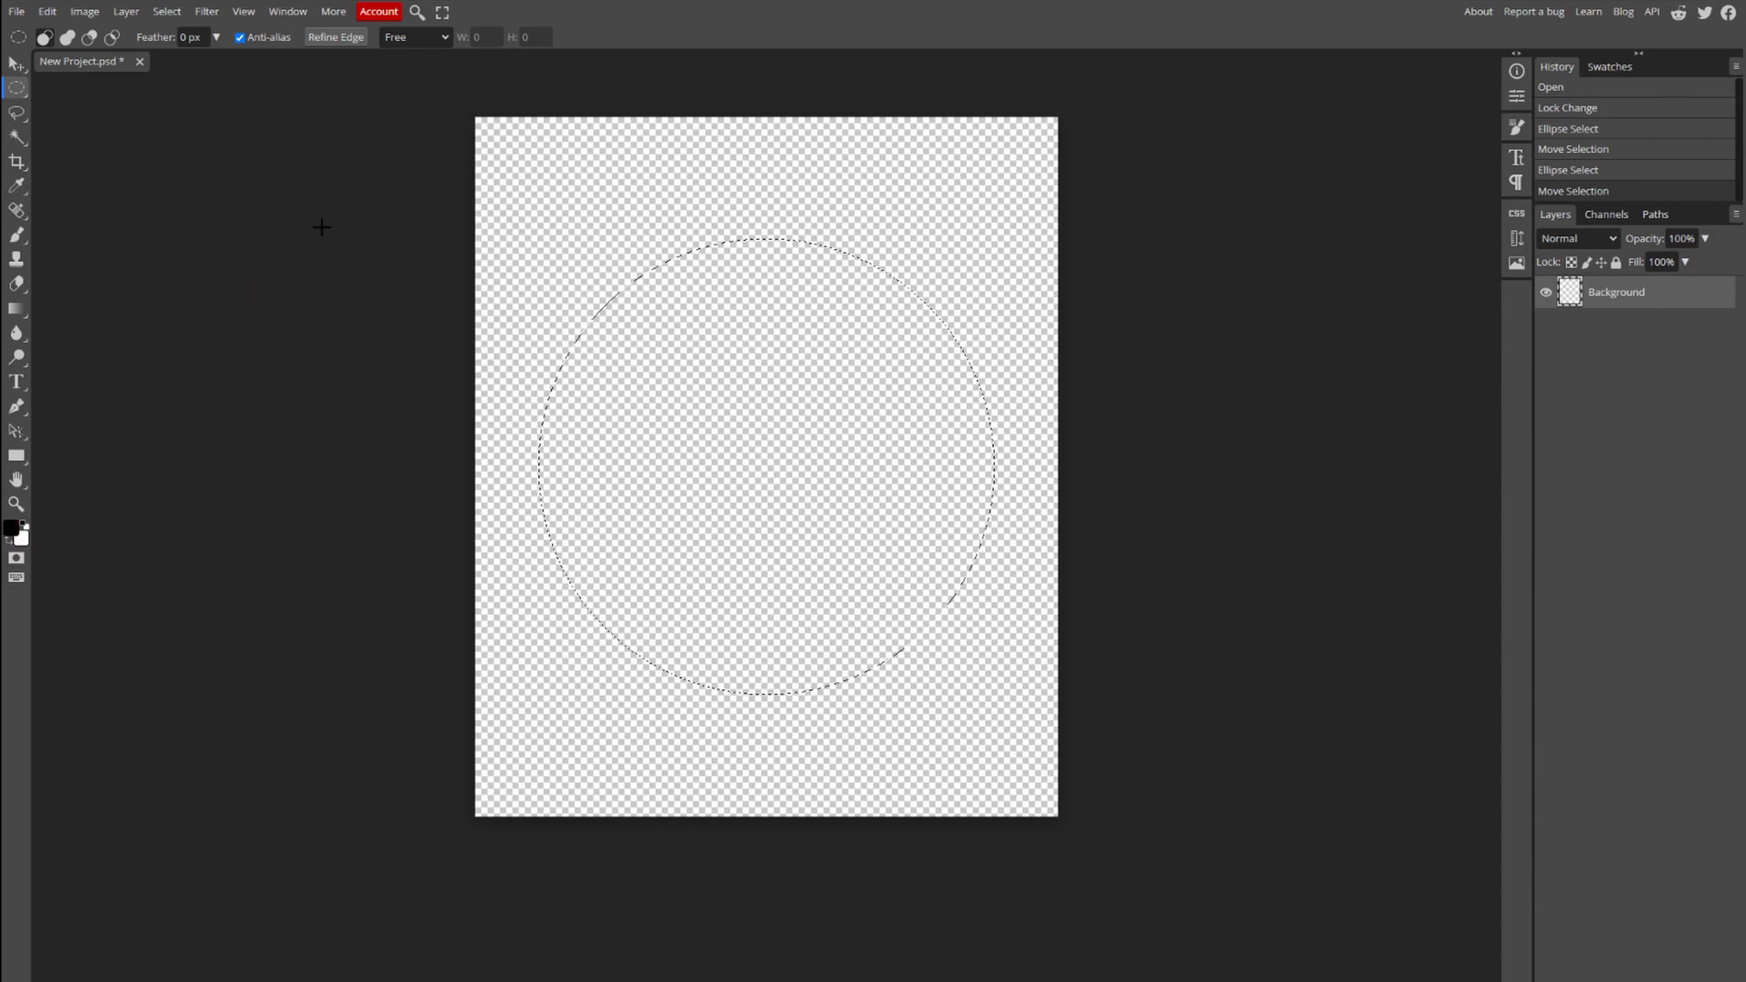
Fill the circular selection with the black foreground colour and deselect it.
key(alt+BackSpace)
key(ctrl+plus)
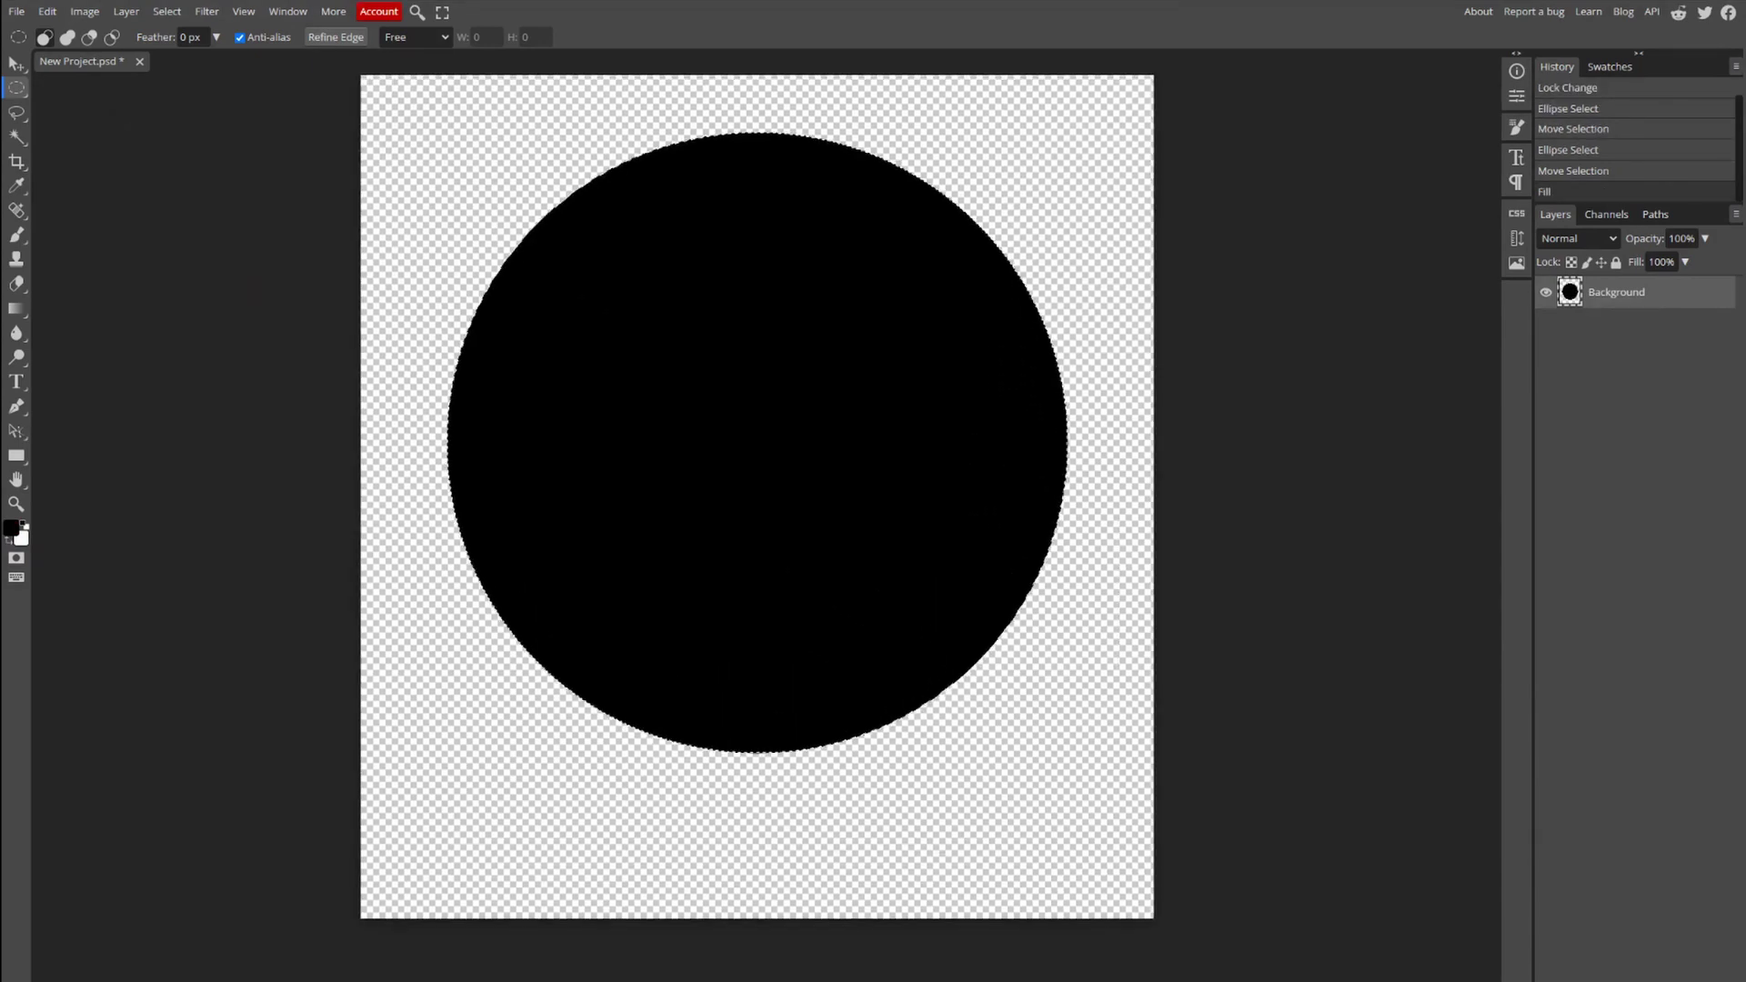
scroll(832, 573, up, 1)
key(ctrl+d)
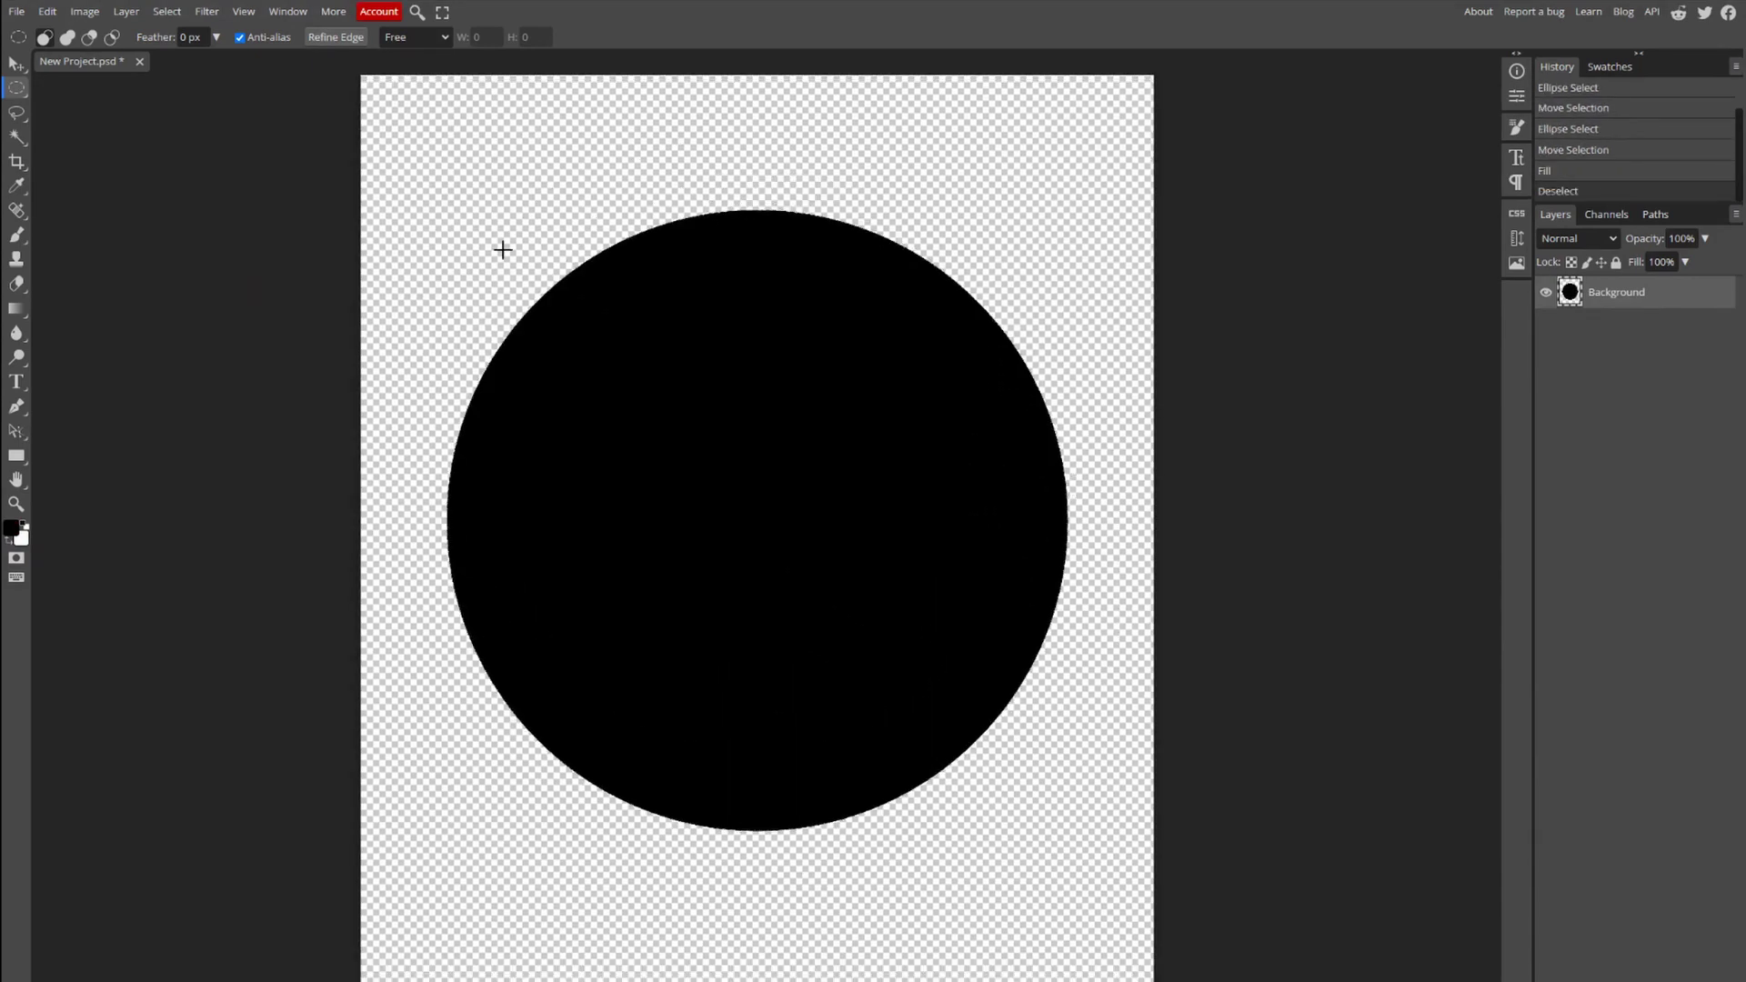
Add a new empty layer above the Background layer.
click(142, 12)
mouse_move(175, 34)
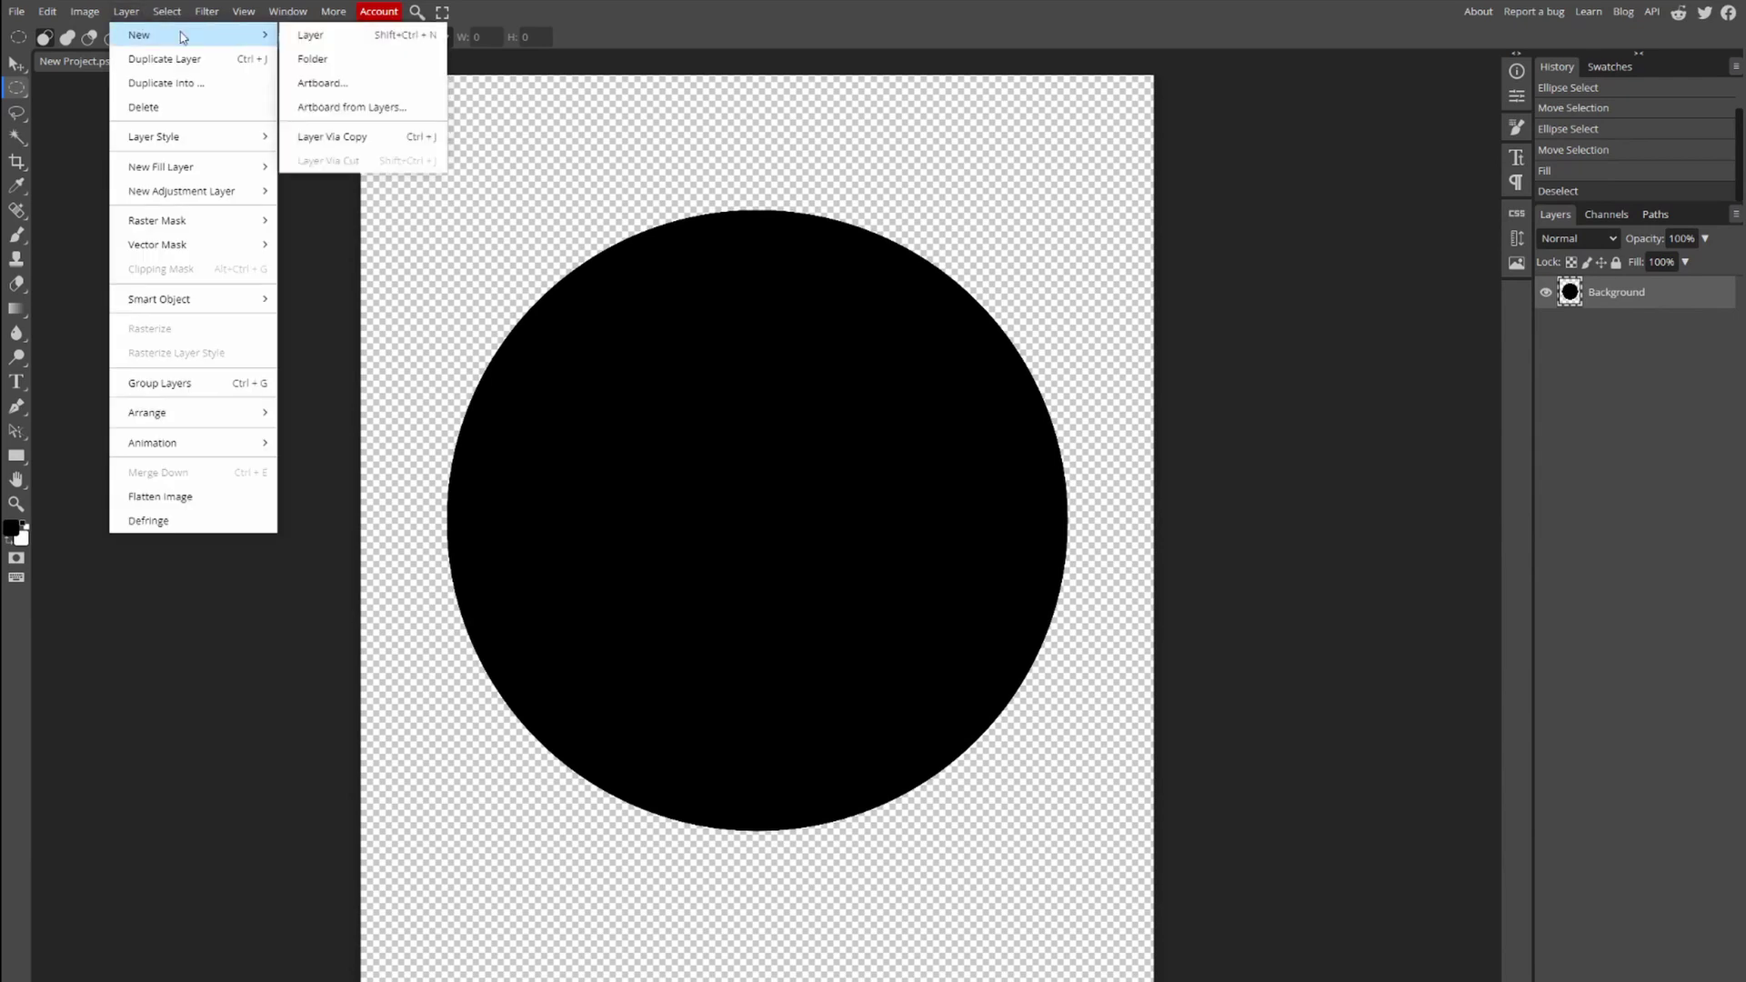
click(322, 34)
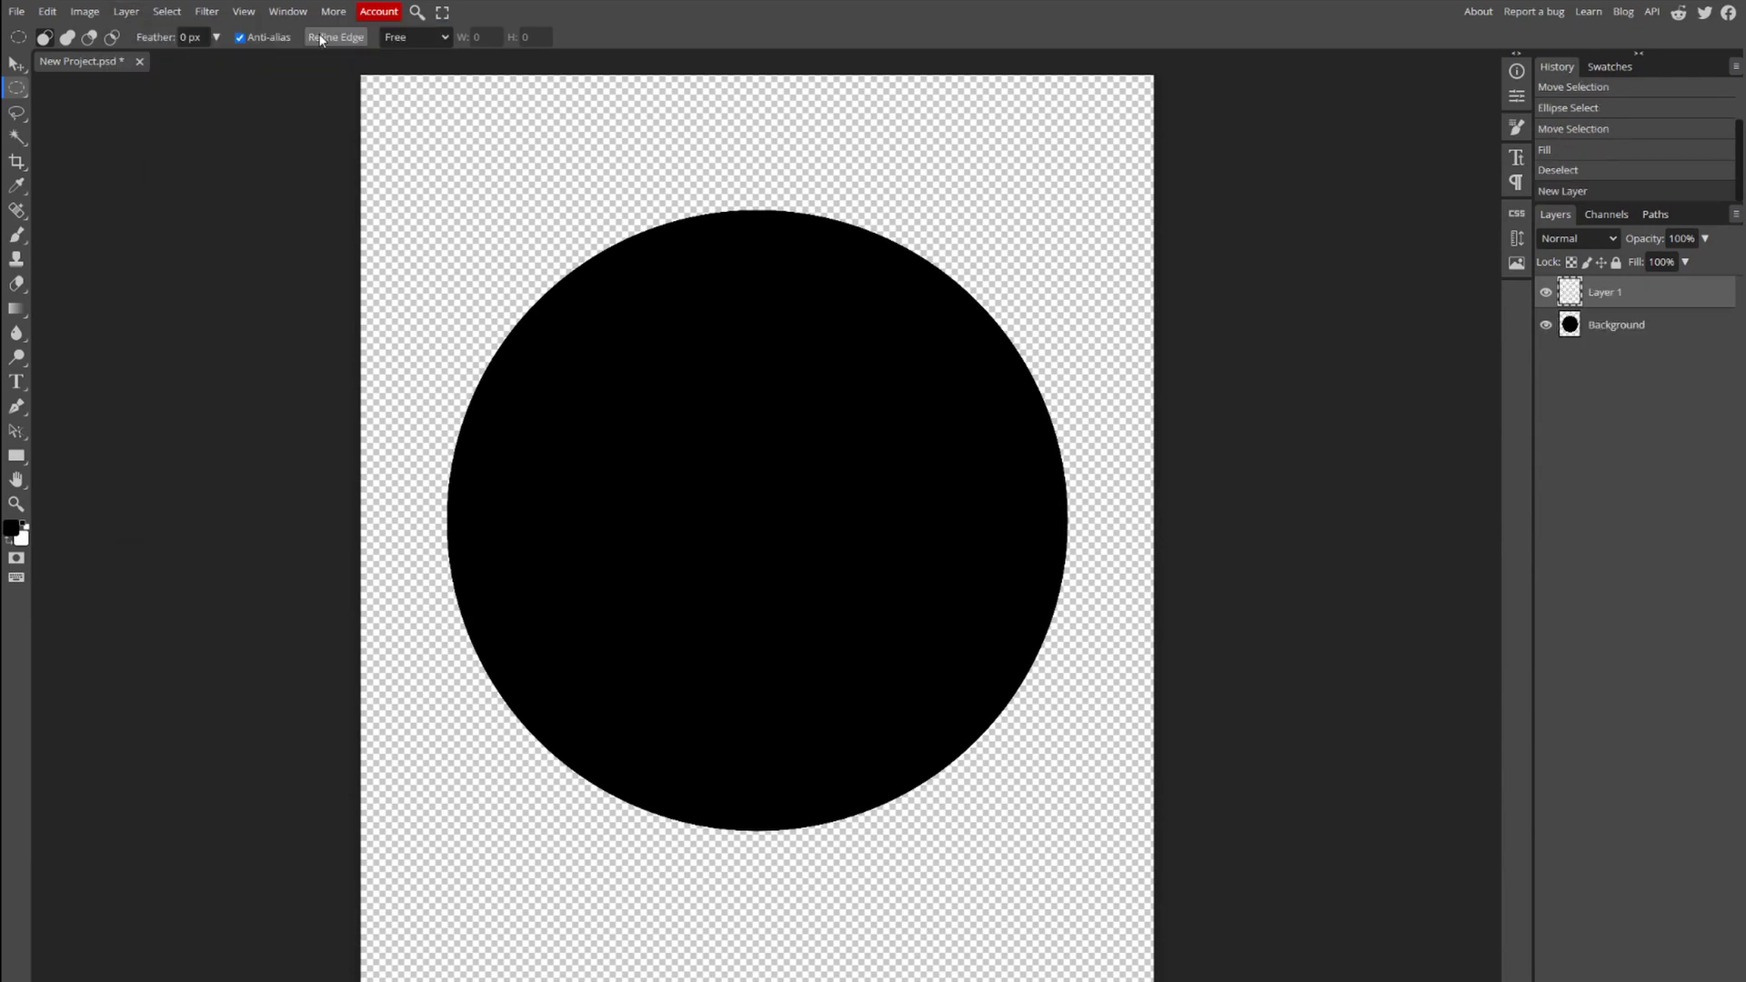
Draw a small solid five-pointed star with the Custom Shape tool, above the circle and slightly left of its centre.
right_click(16, 456)
click(94, 549)
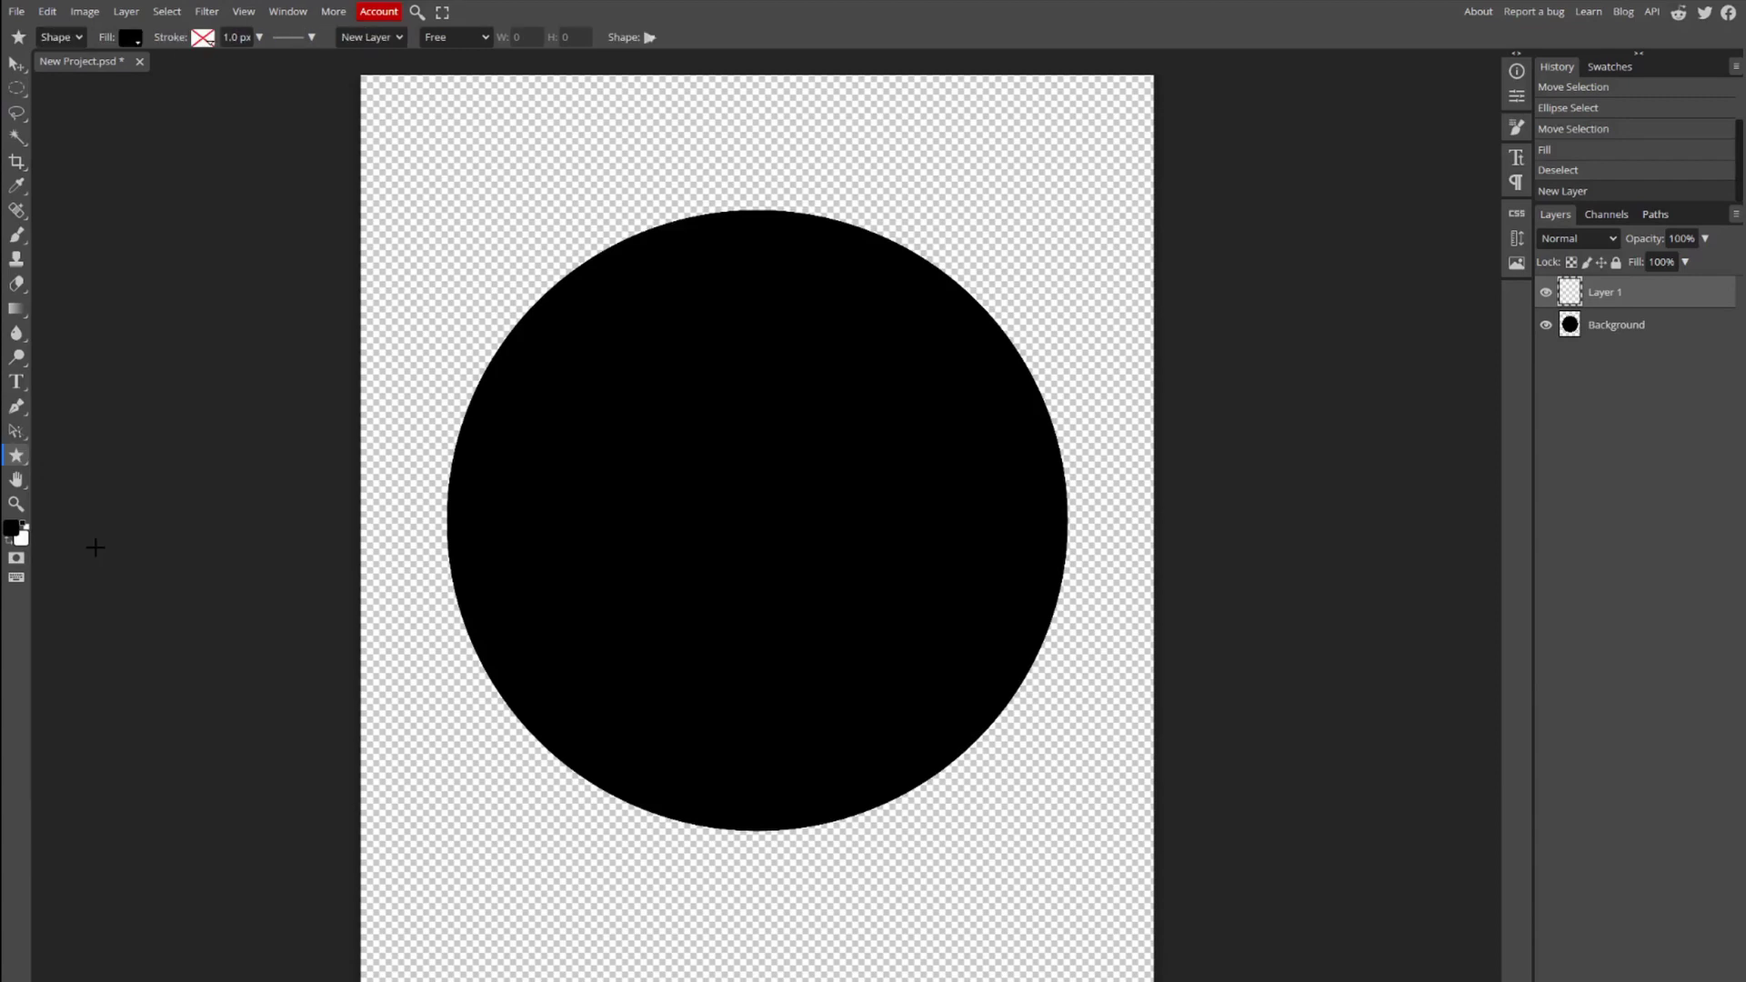
click(649, 37)
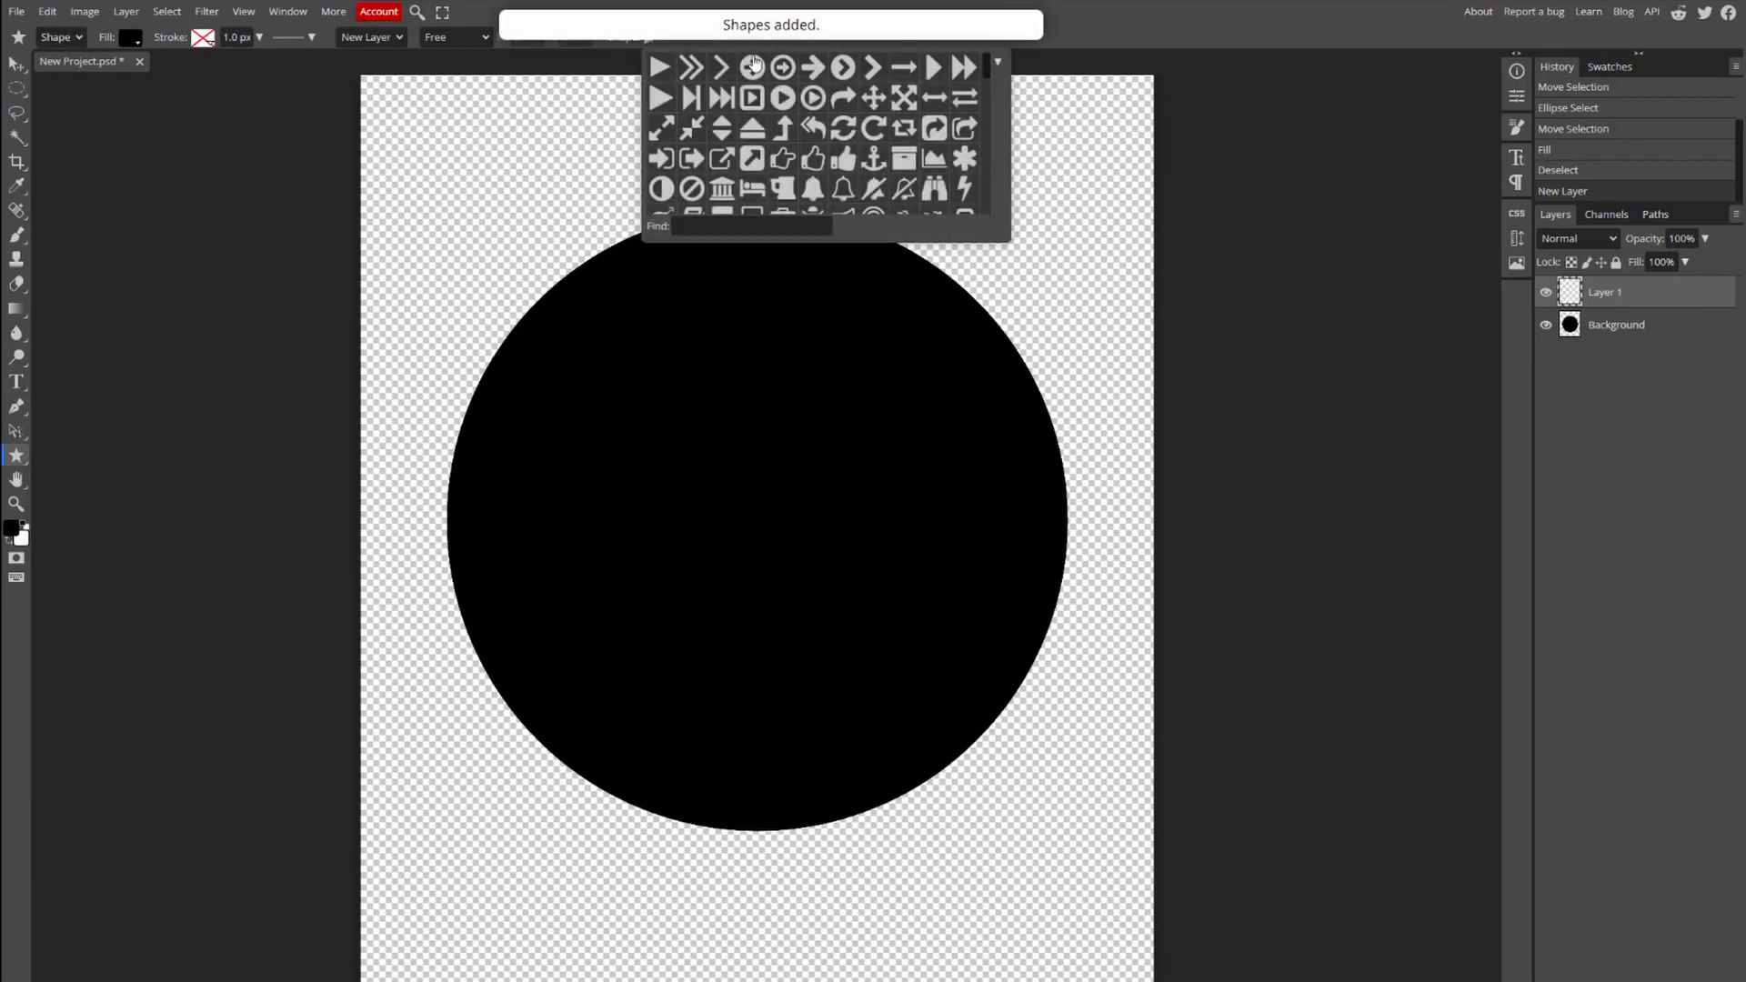
scroll(881, 101, down, 3)
scroll(882, 109, down, 10)
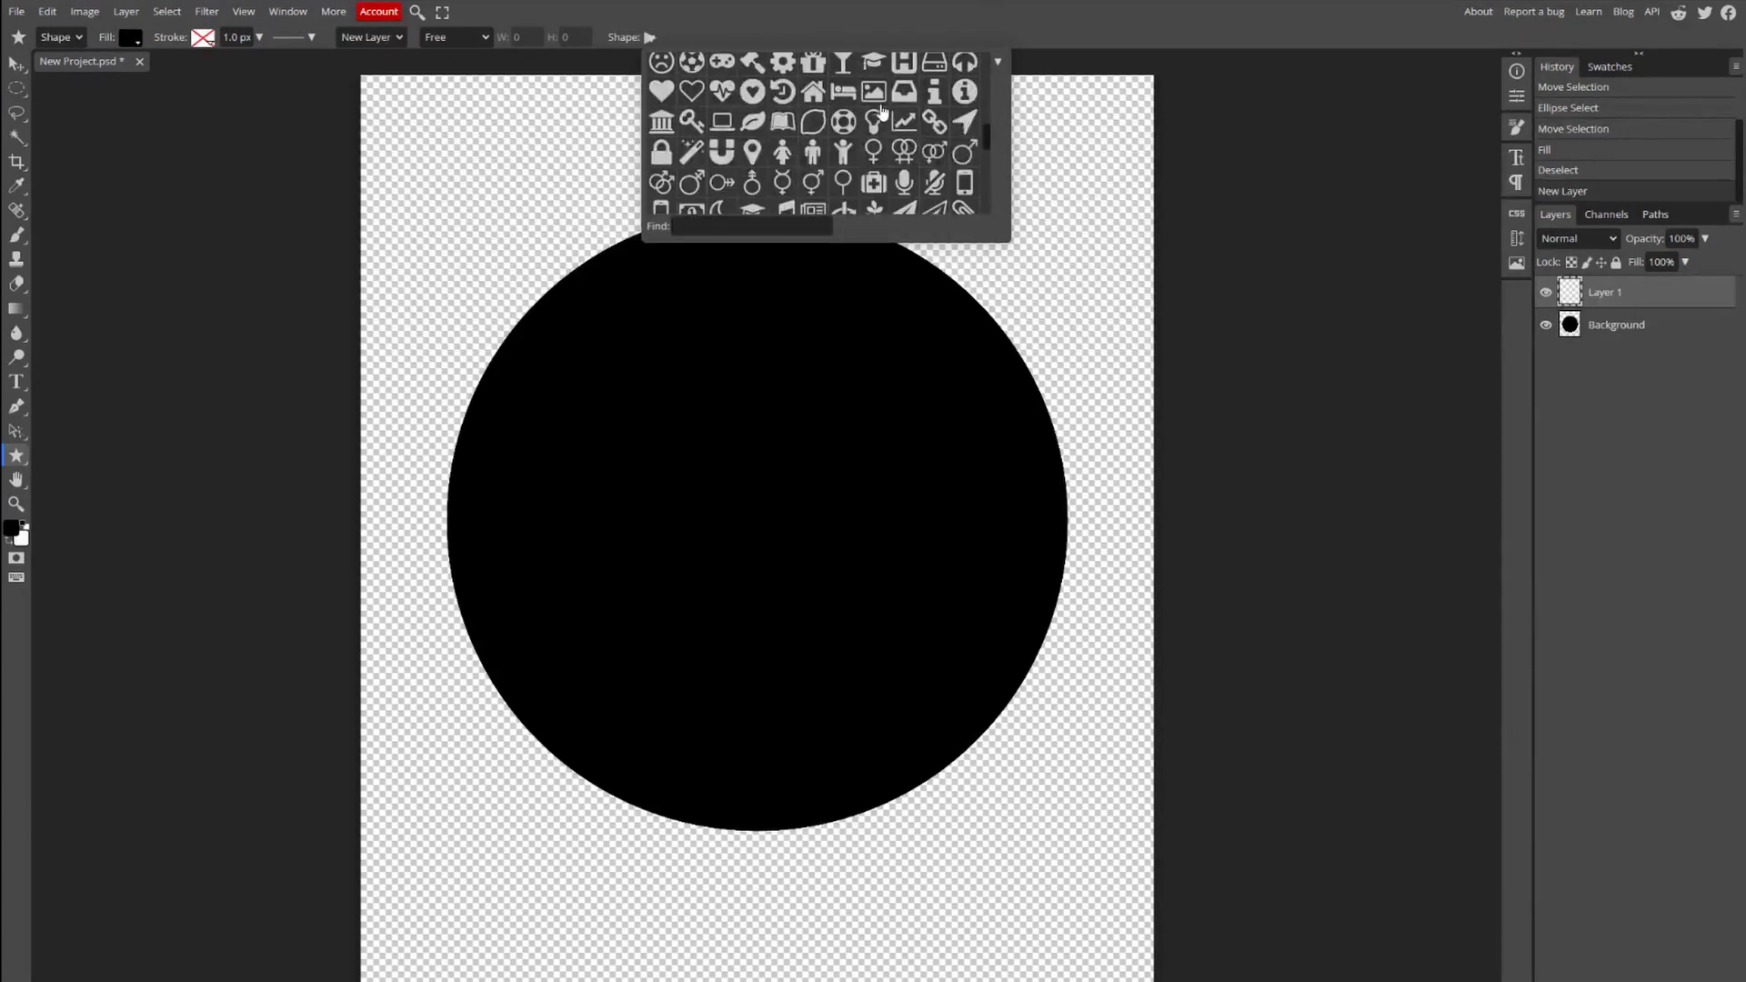
scroll(882, 111, down, 3)
click(791, 97)
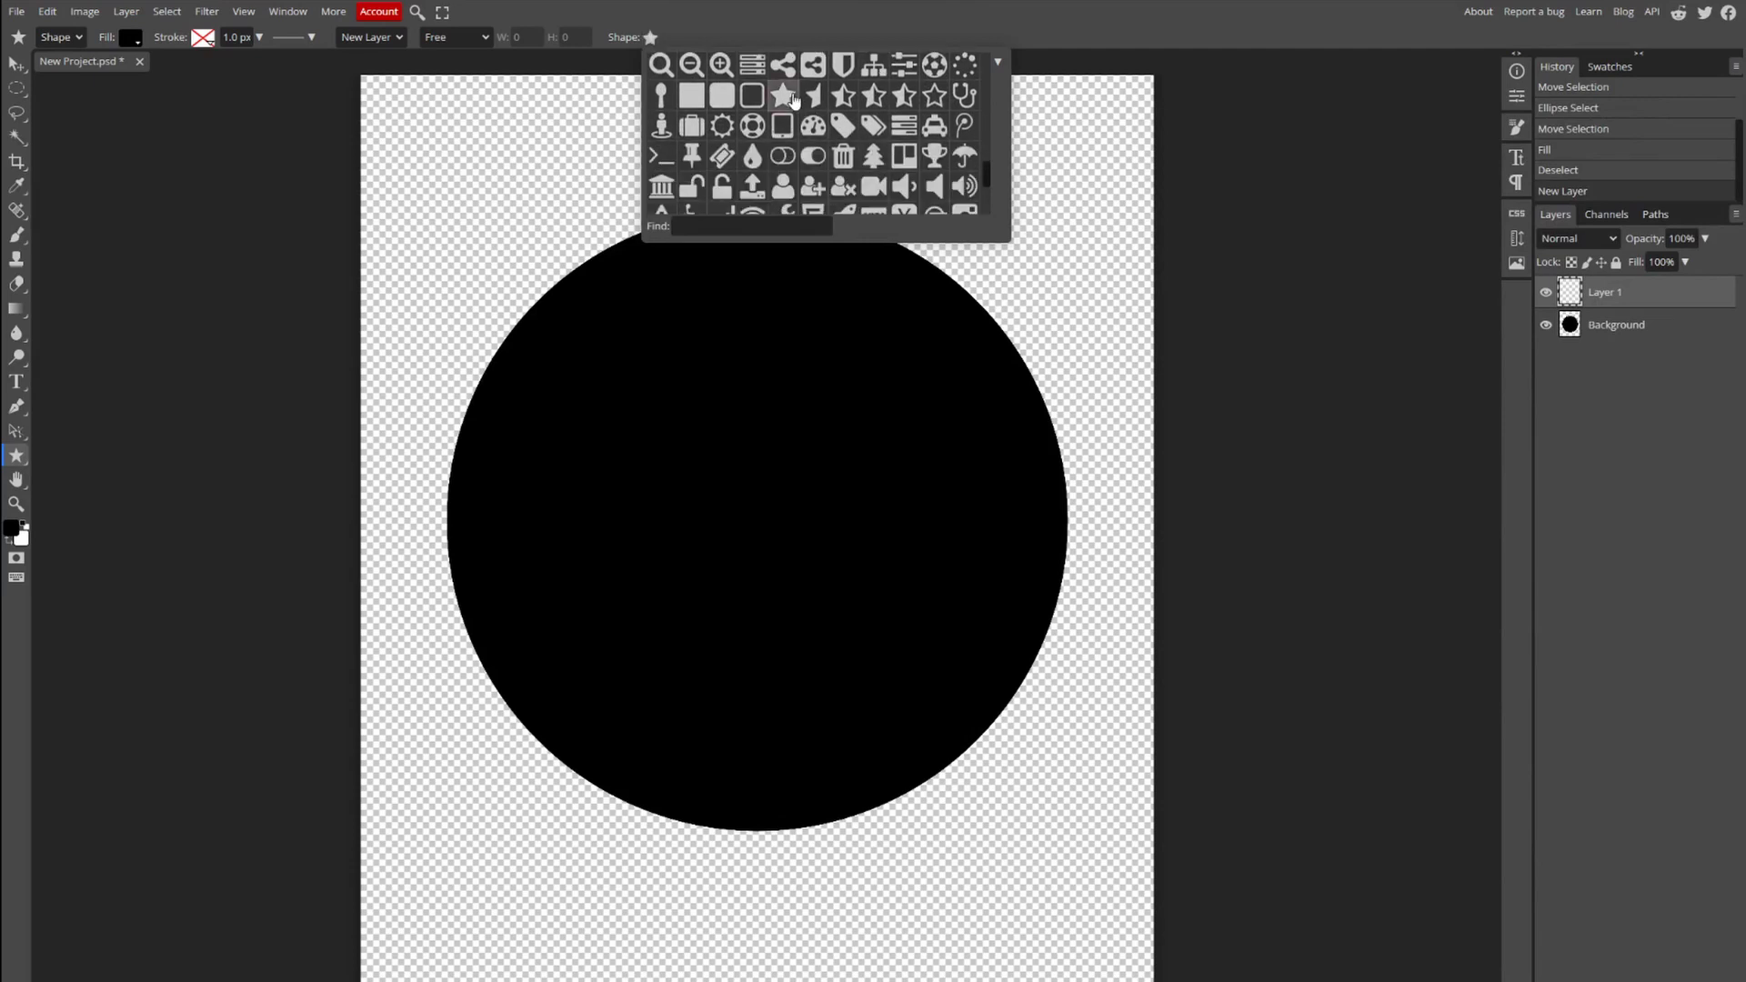
drag(593, 120, 671, 195)
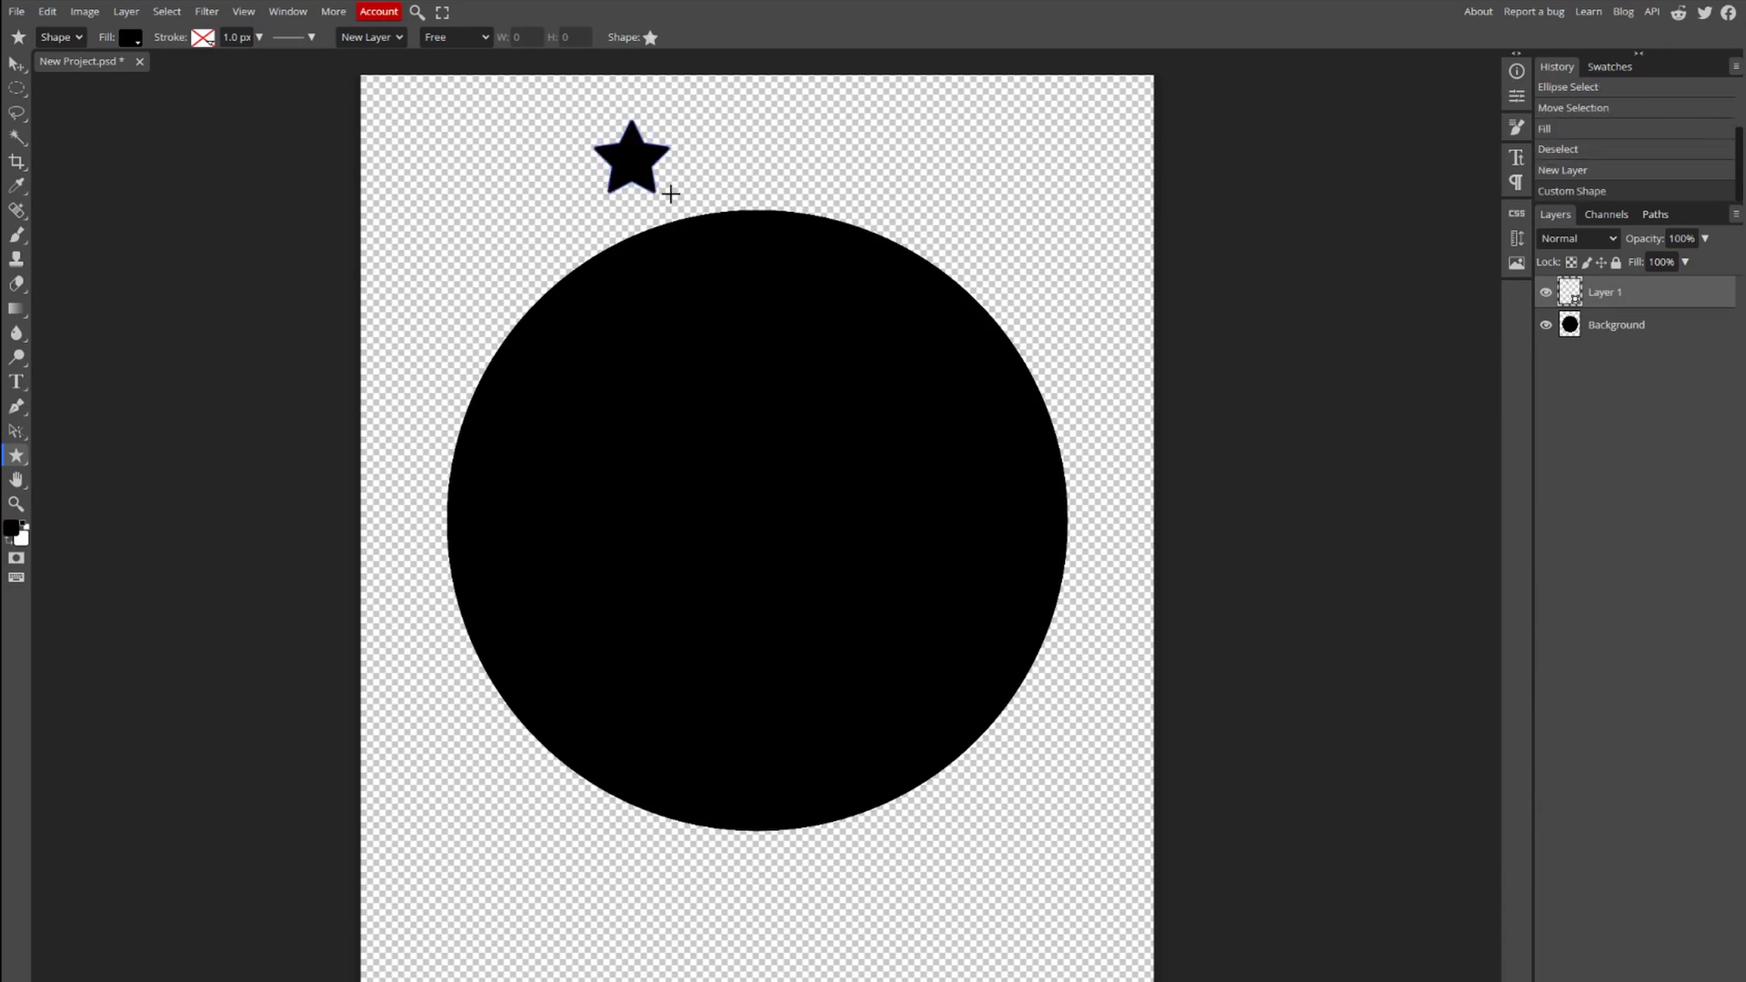
Rasterize the star layer, shift the star-shaped selection to centre it above the circle, and fill it with black.
right_click(1642, 299)
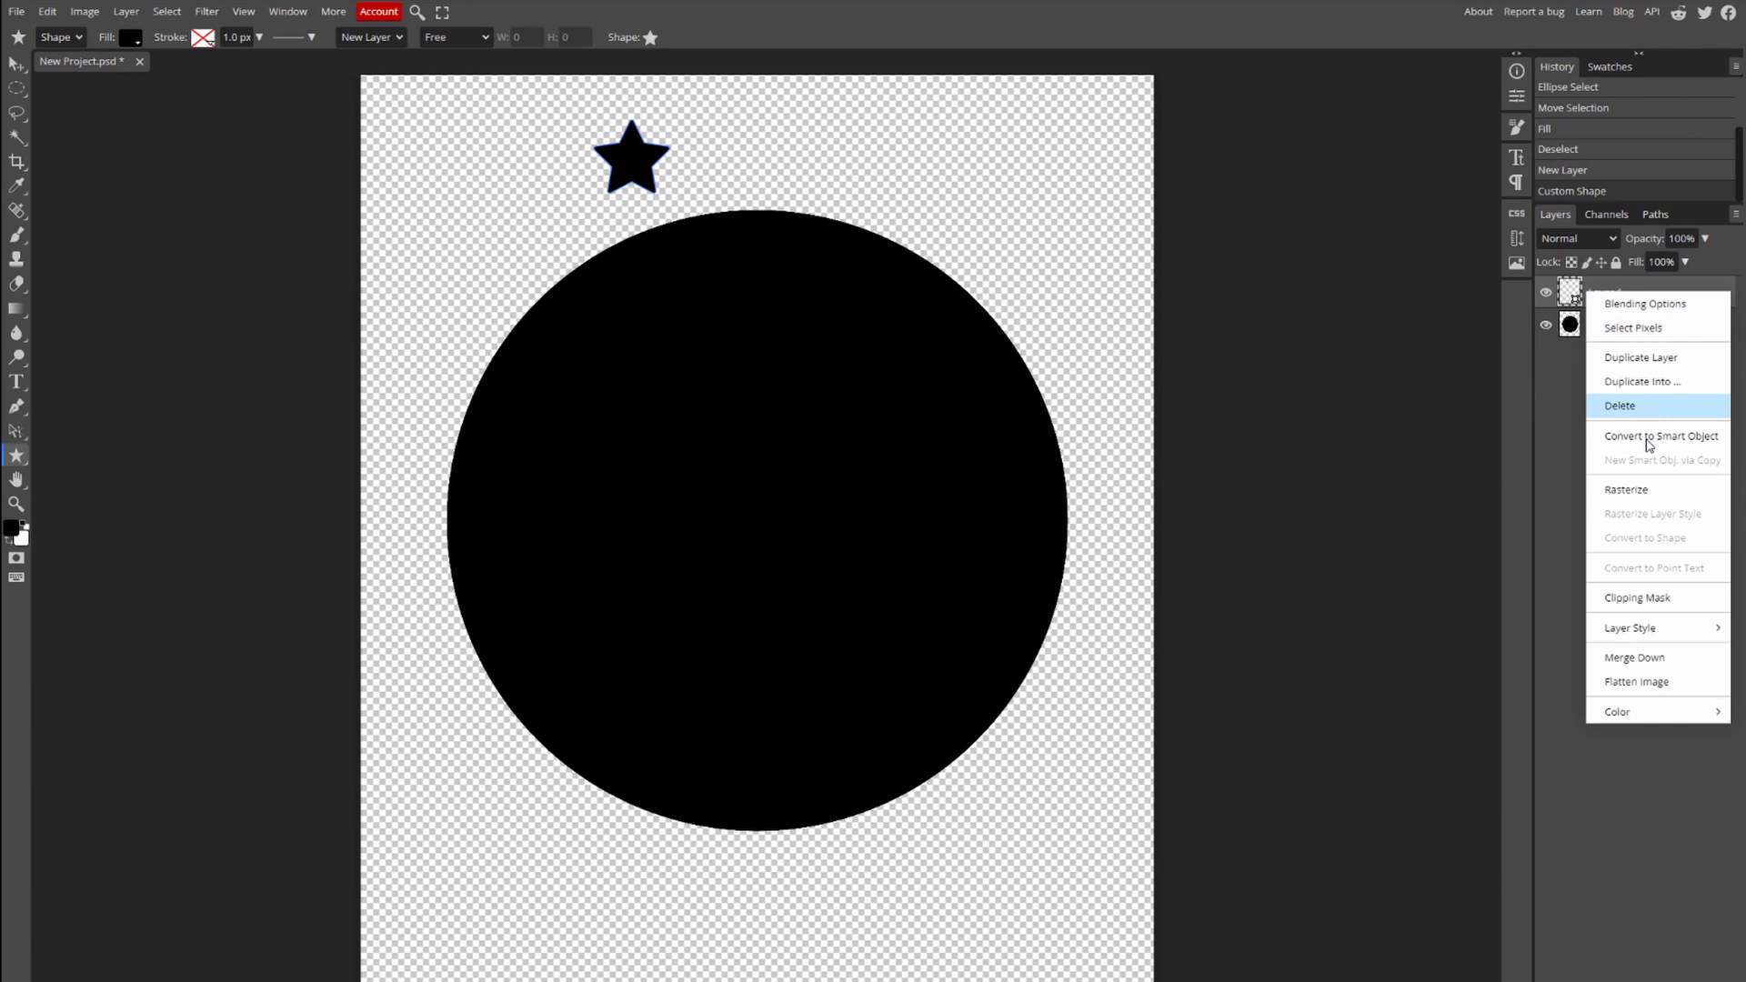
click(1646, 489)
key(ctrl+a)
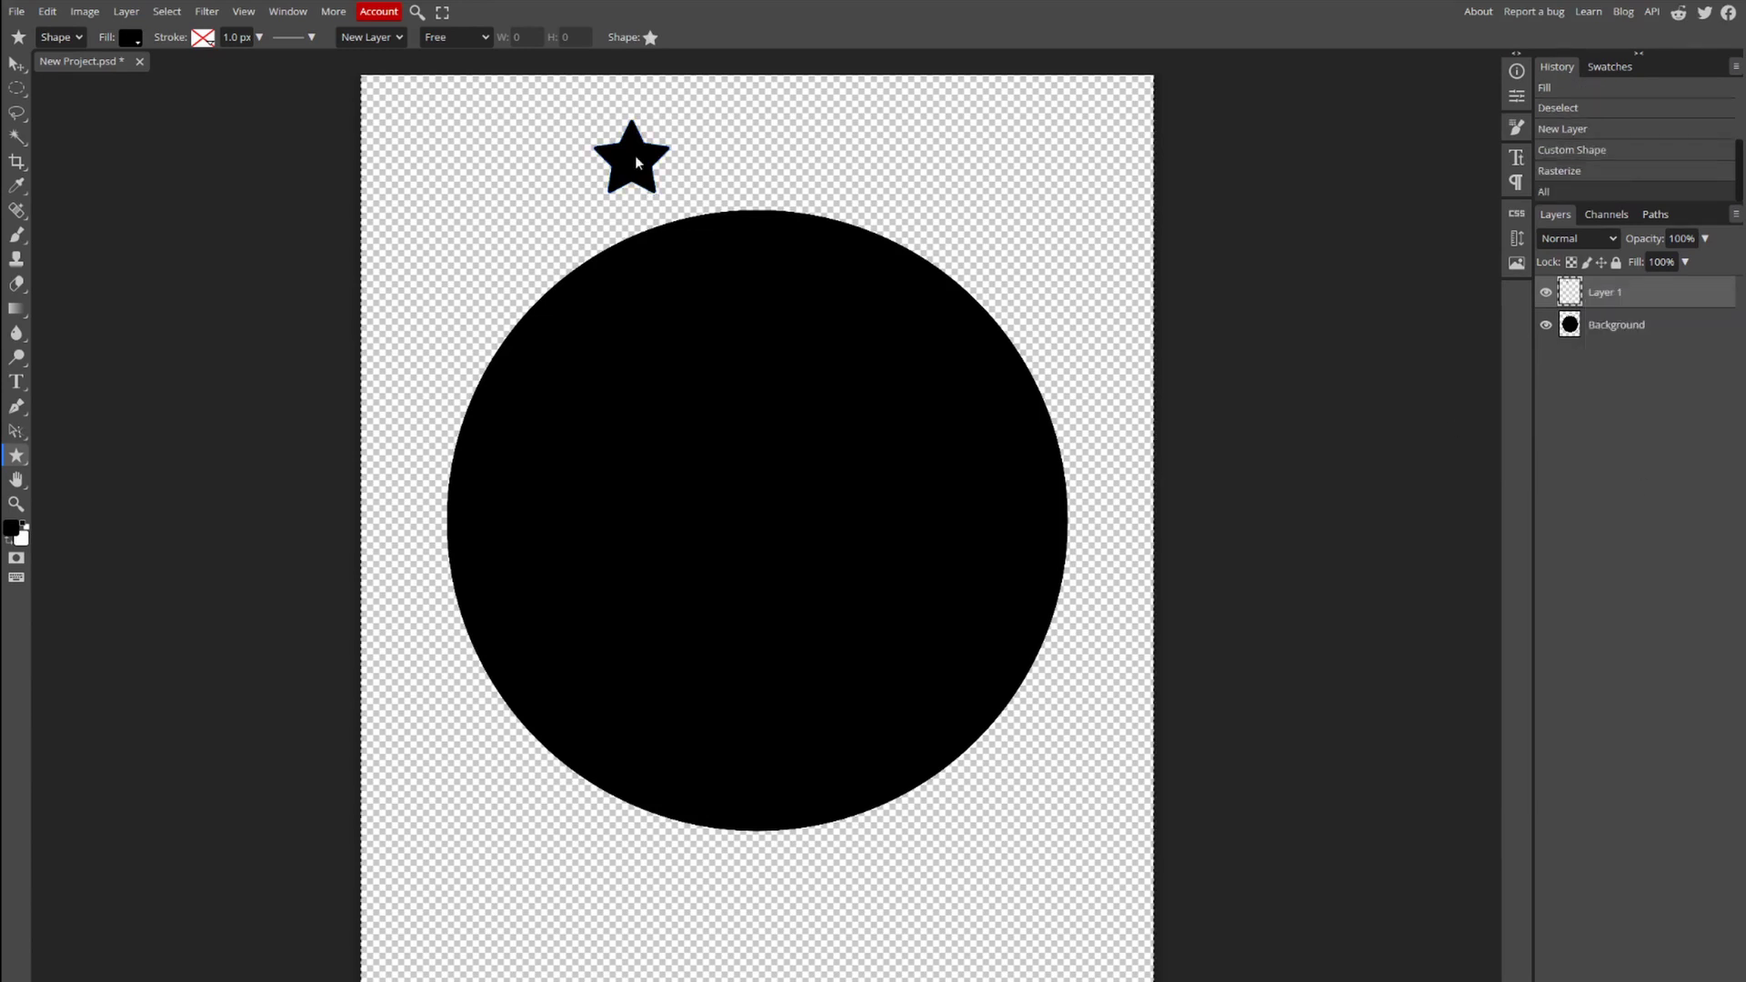
click(17, 88)
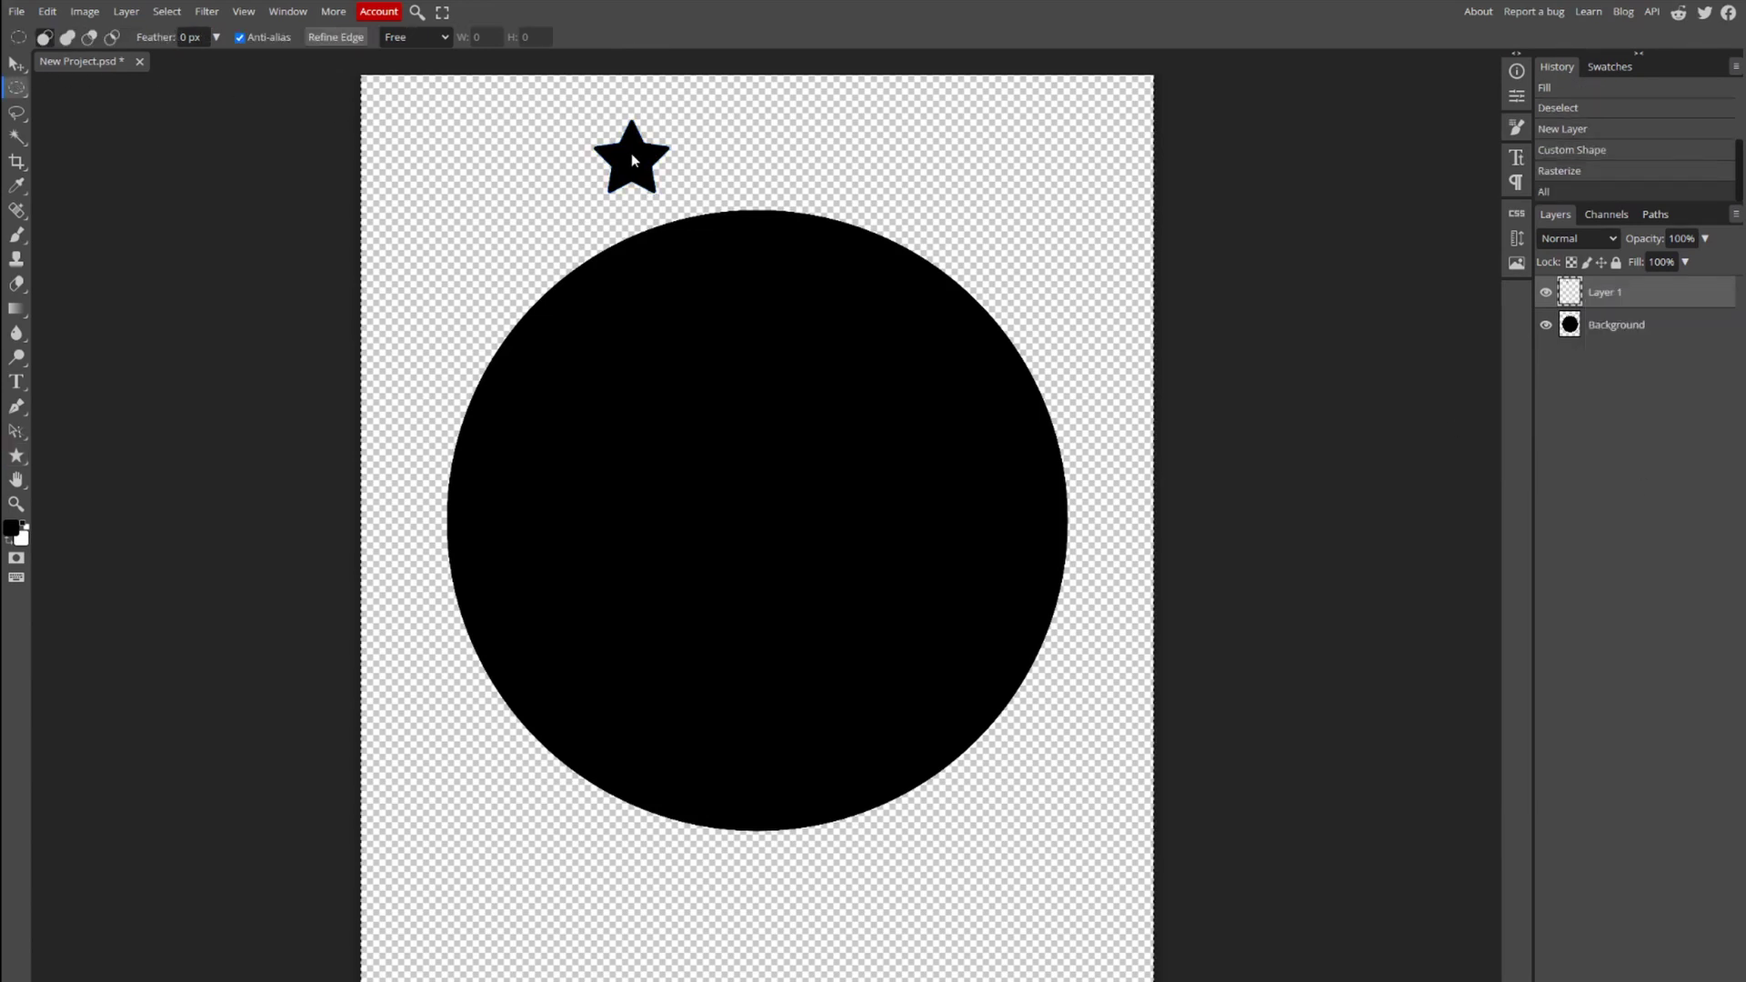
drag(631, 153, 761, 162)
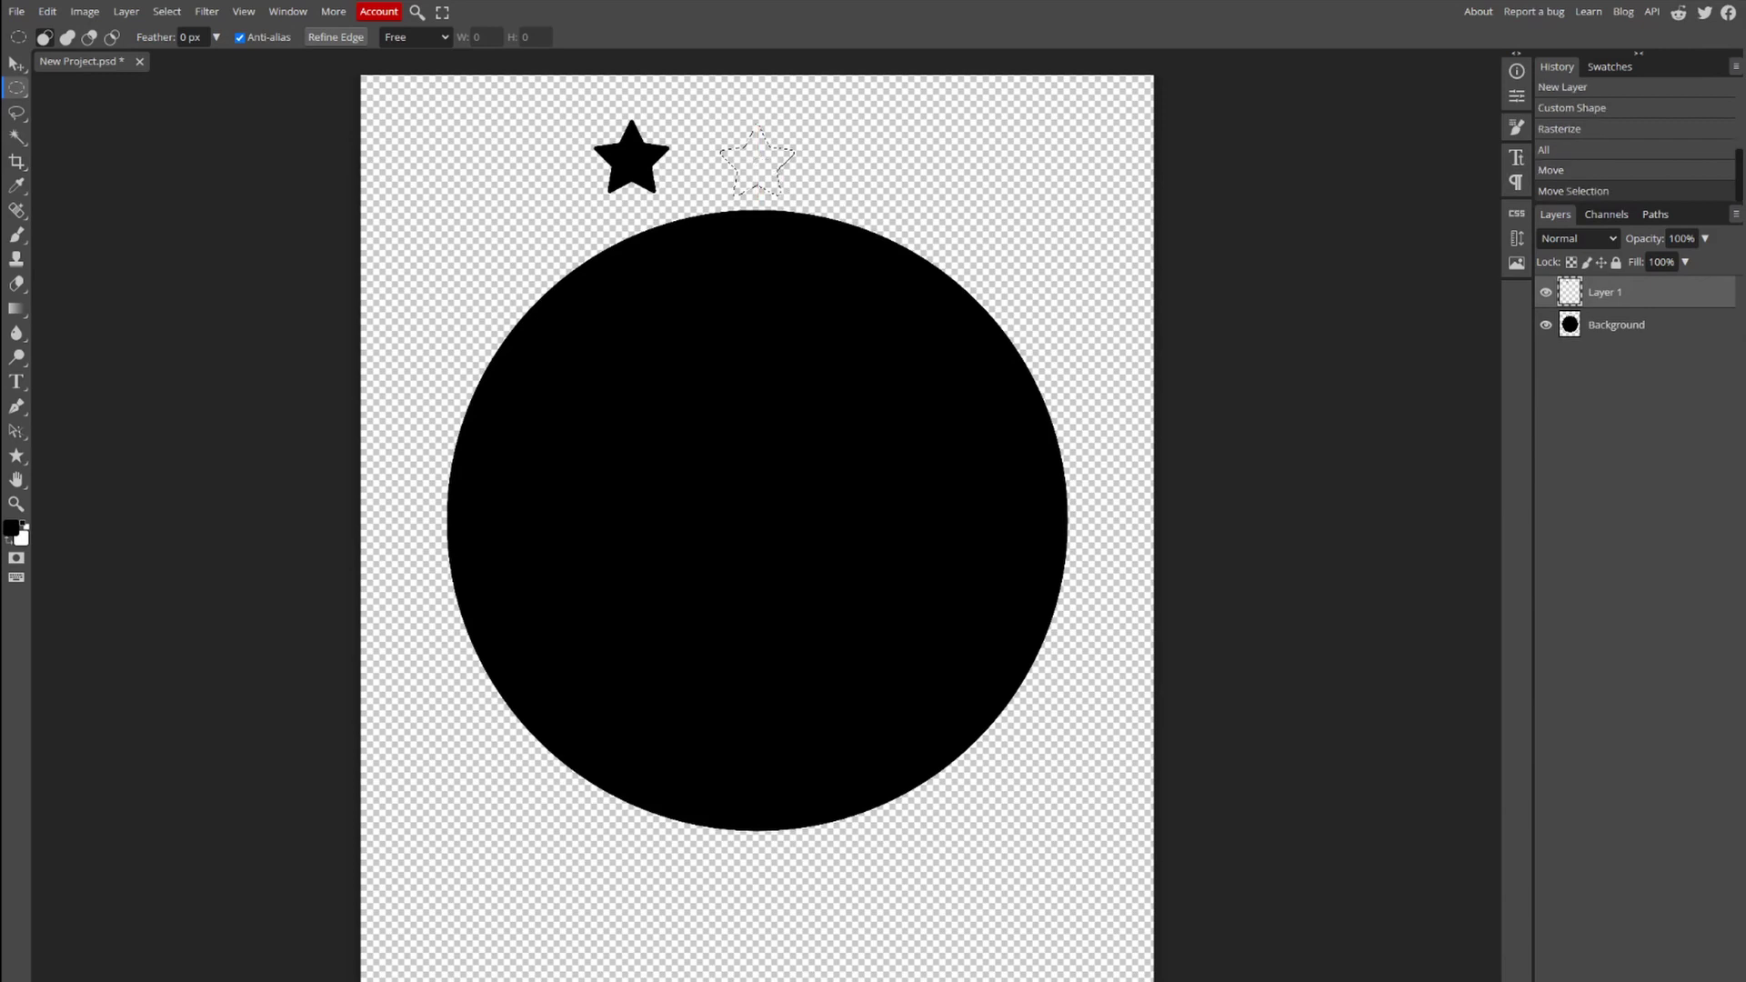
key(alt+BackSpace)
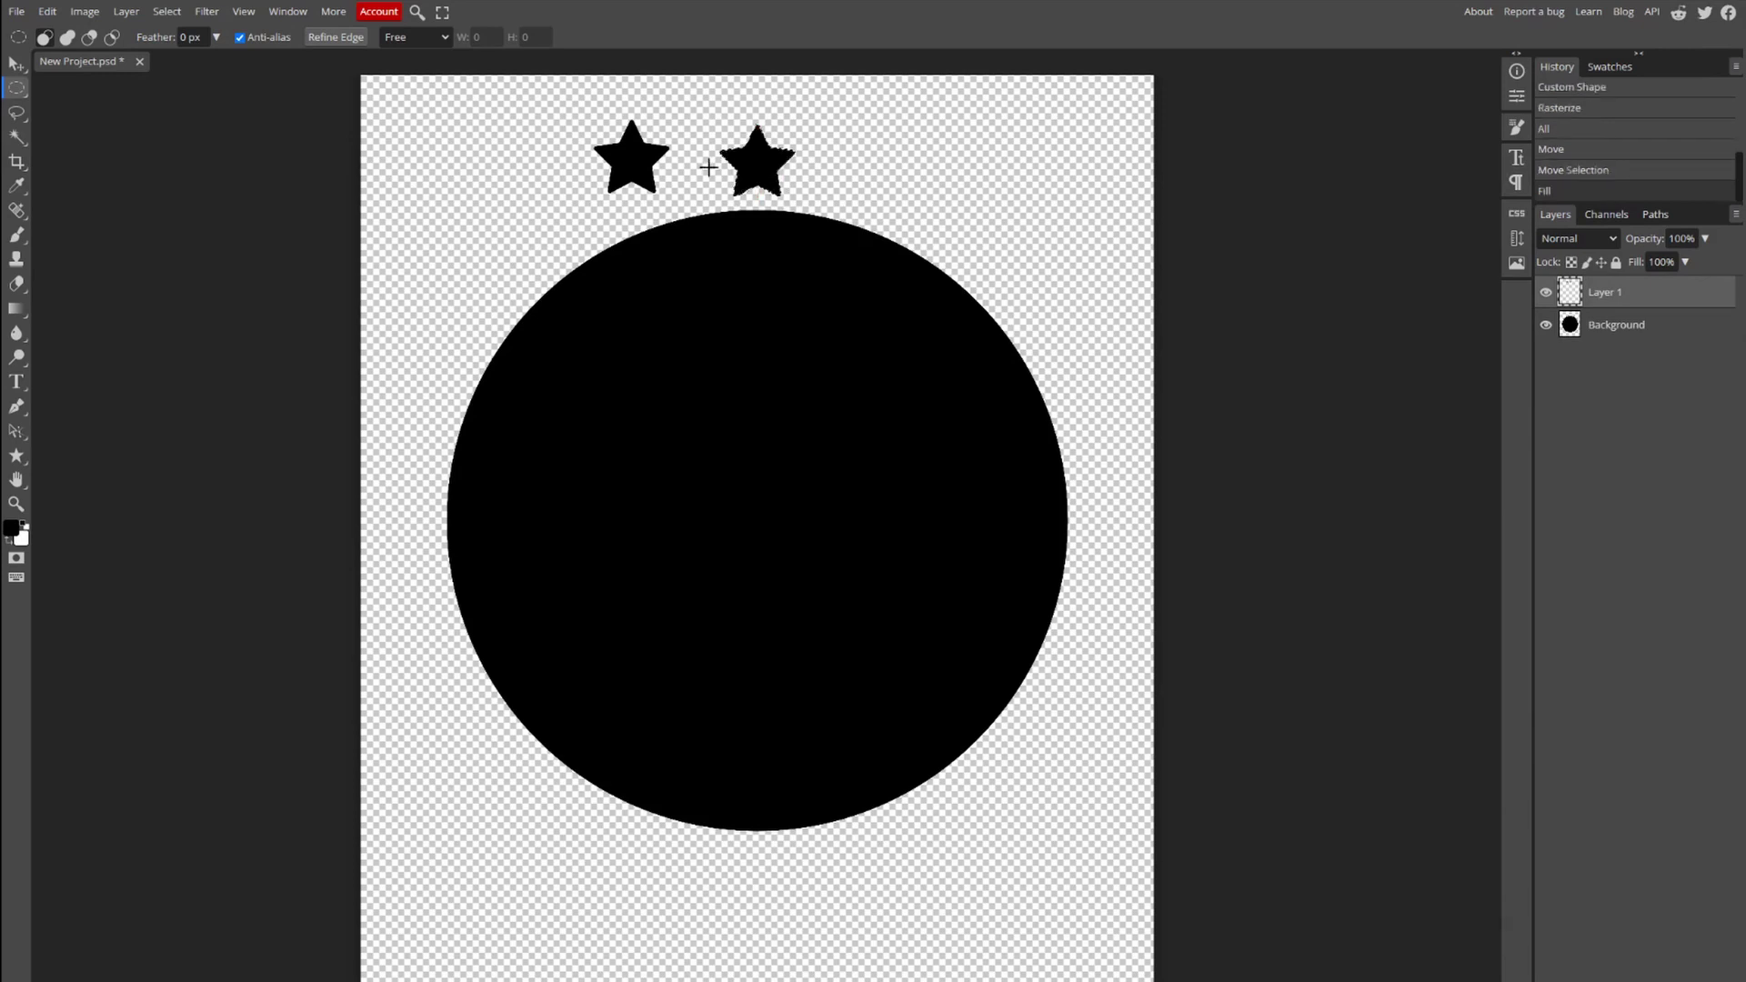
Delete the off-centre left star by clearing an elliptical selection around it, and deselect.
scroll(708, 167, up, 5)
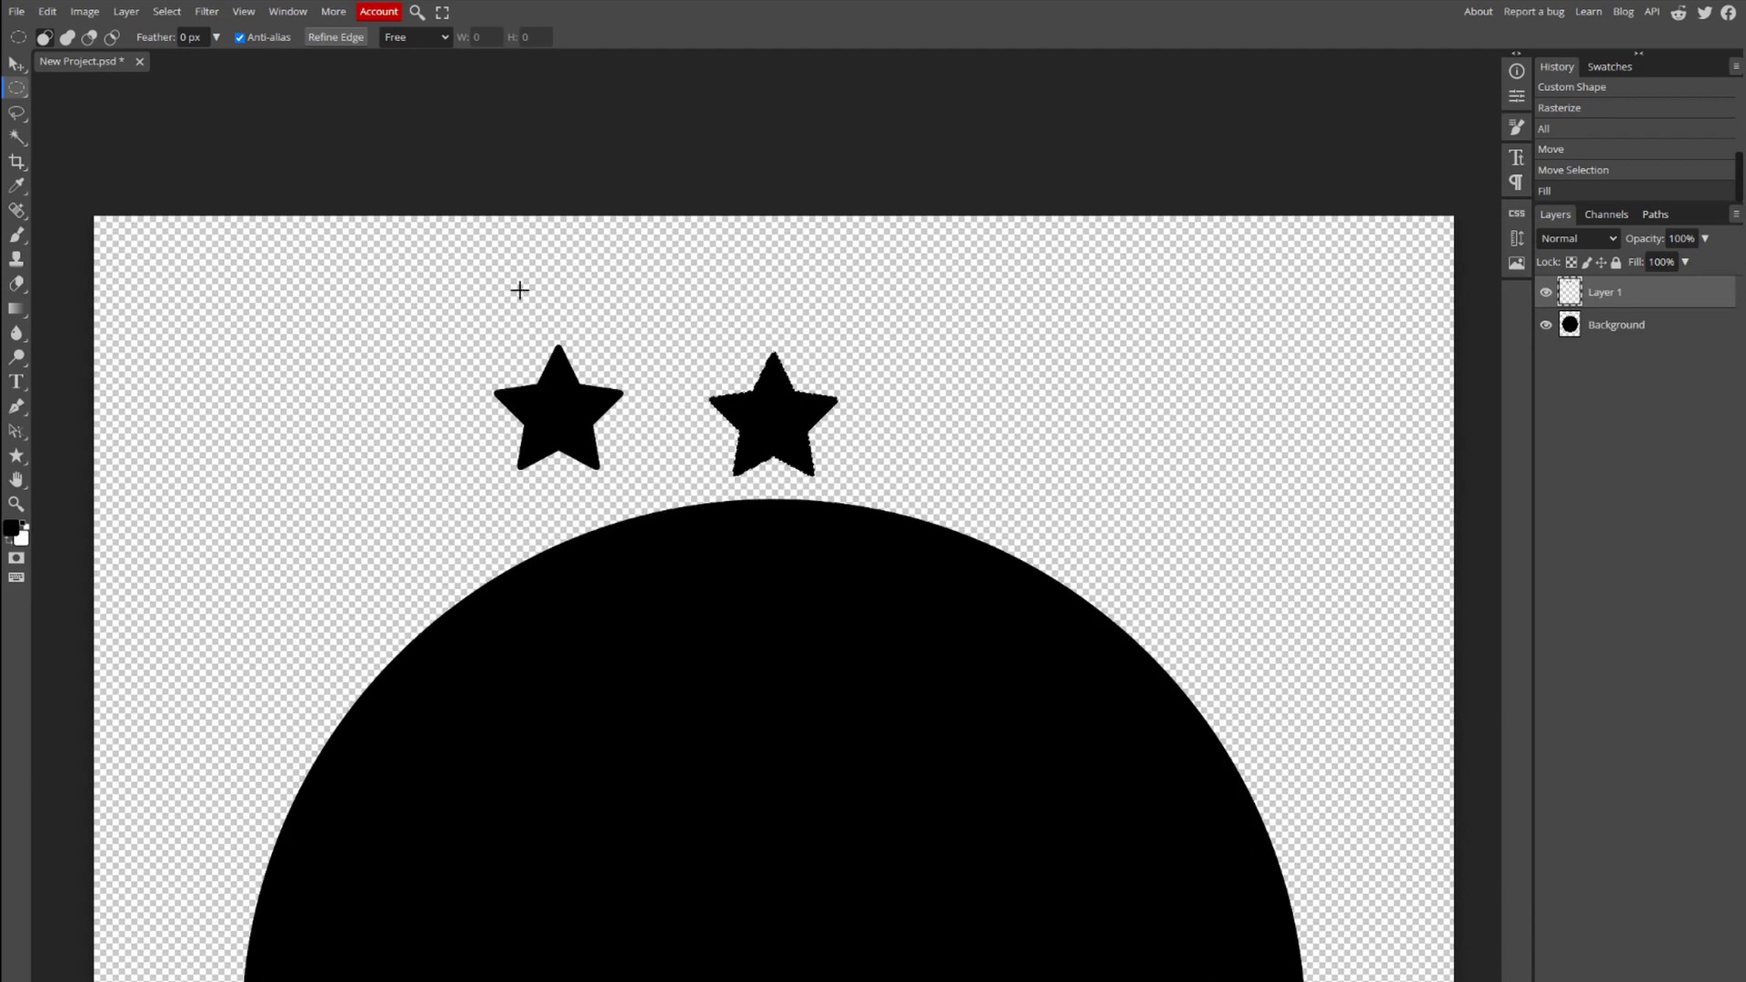
drag(337, 253, 671, 511)
key(Delete)
scroll(760, 376, down, 1)
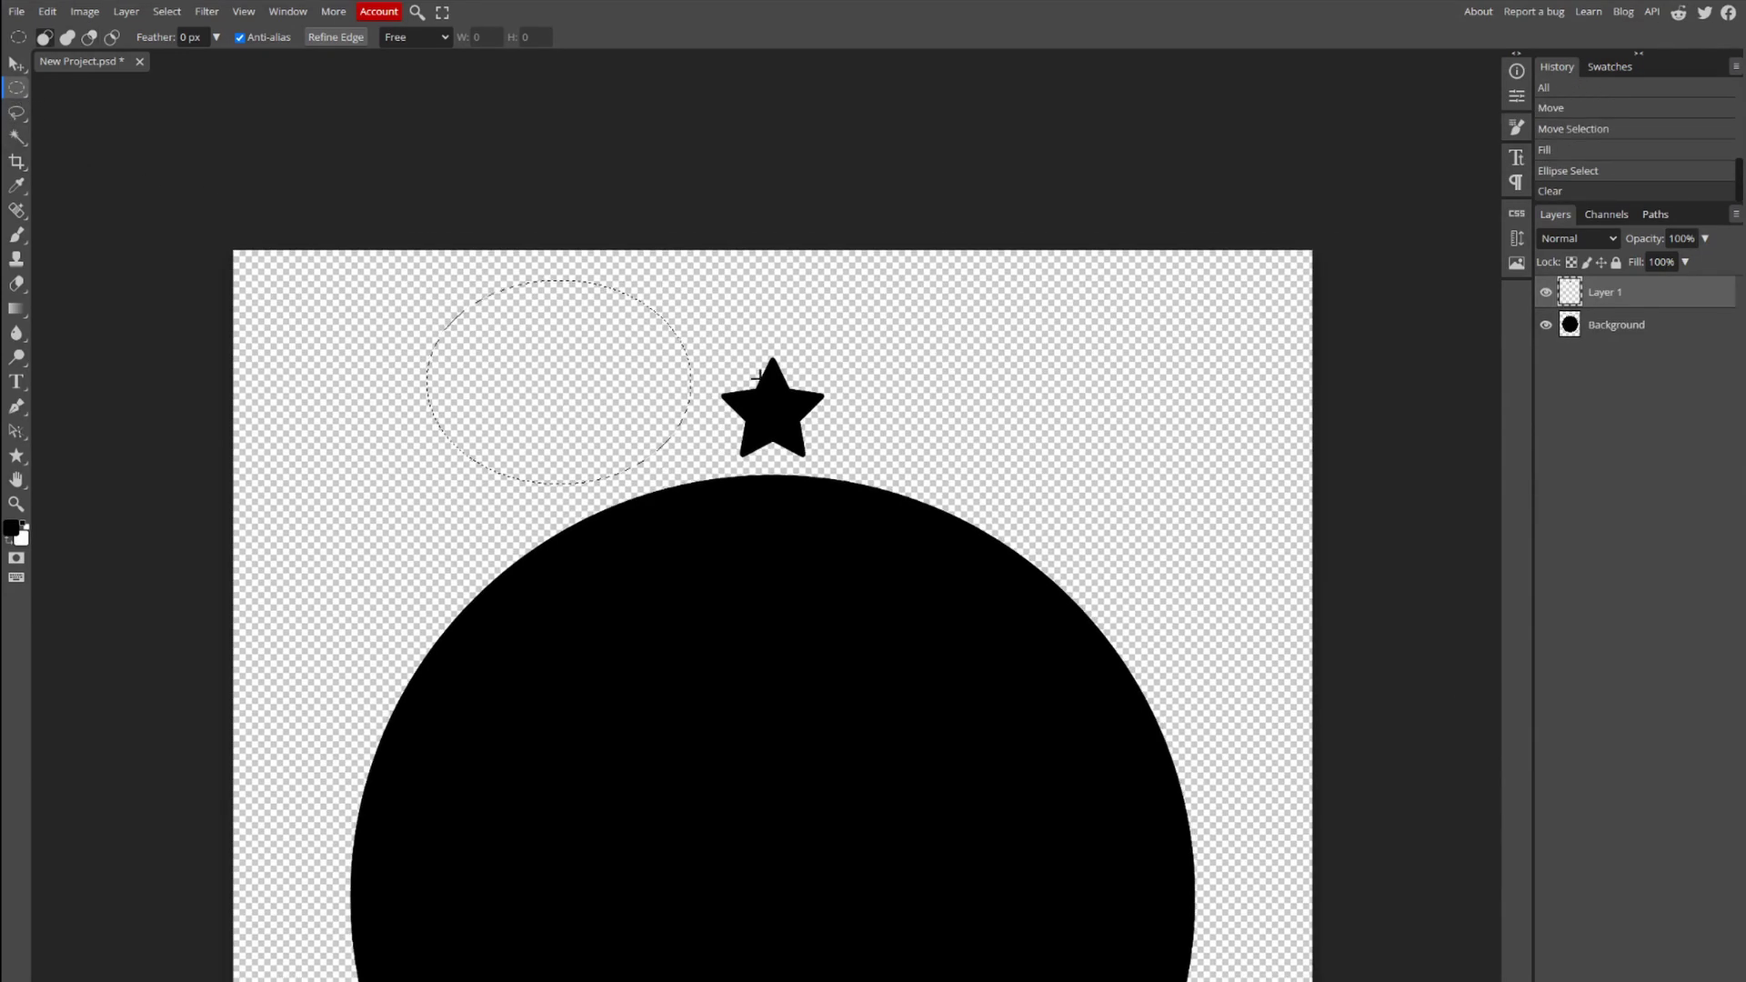
key(ctrl+d)
Duplicate the layer containing the centred star.
scroll(762, 374, down, 2)
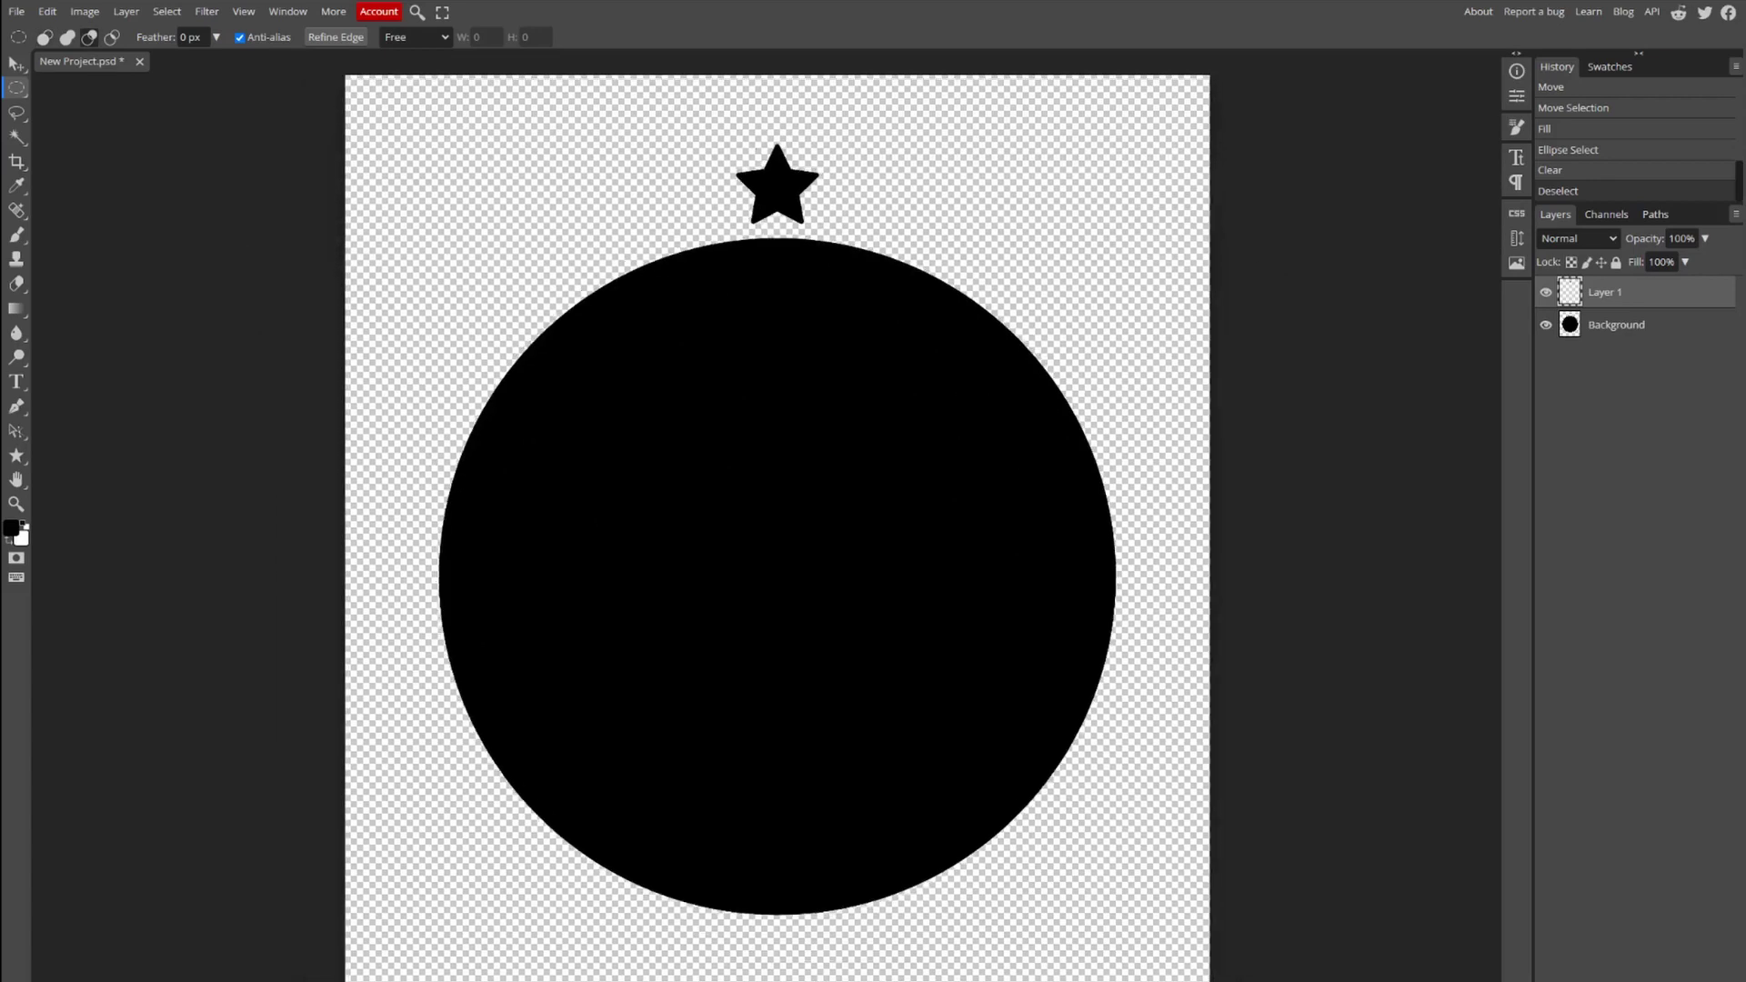
right_click(1616, 293)
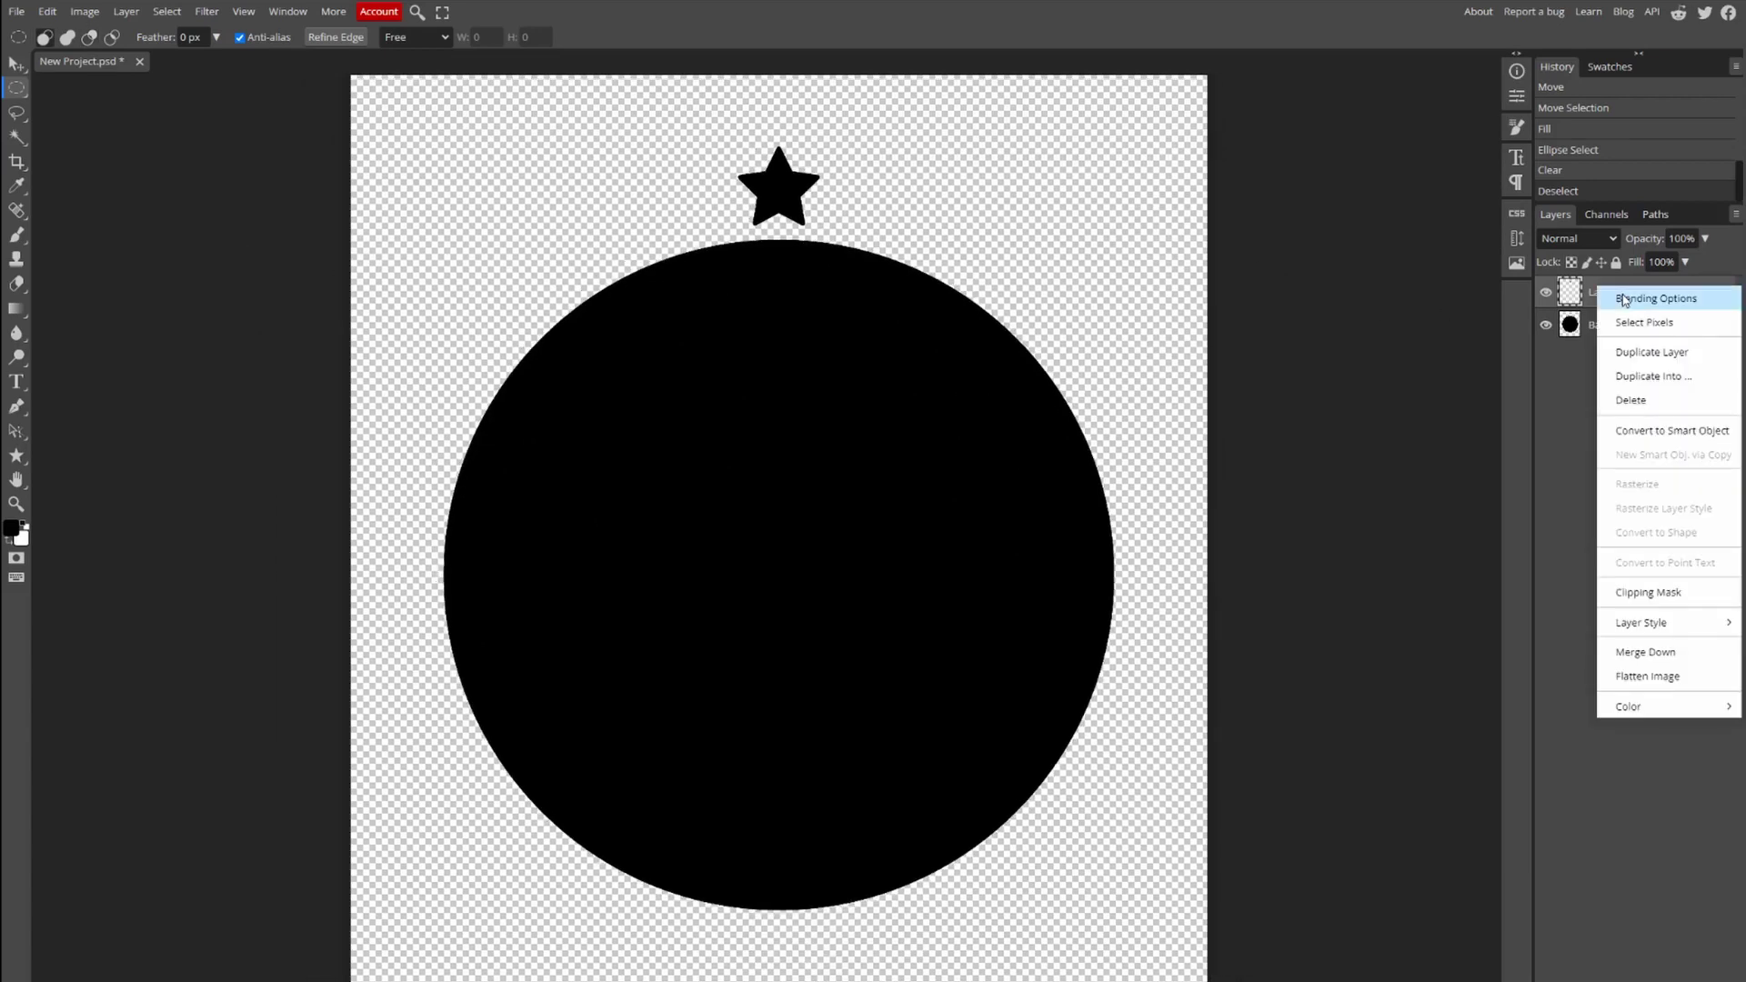
click(1637, 357)
Flip the duplicated star vertically across the whole canvas so it sits below the circle, and deselect.
scroll(946, 324, up, 1)
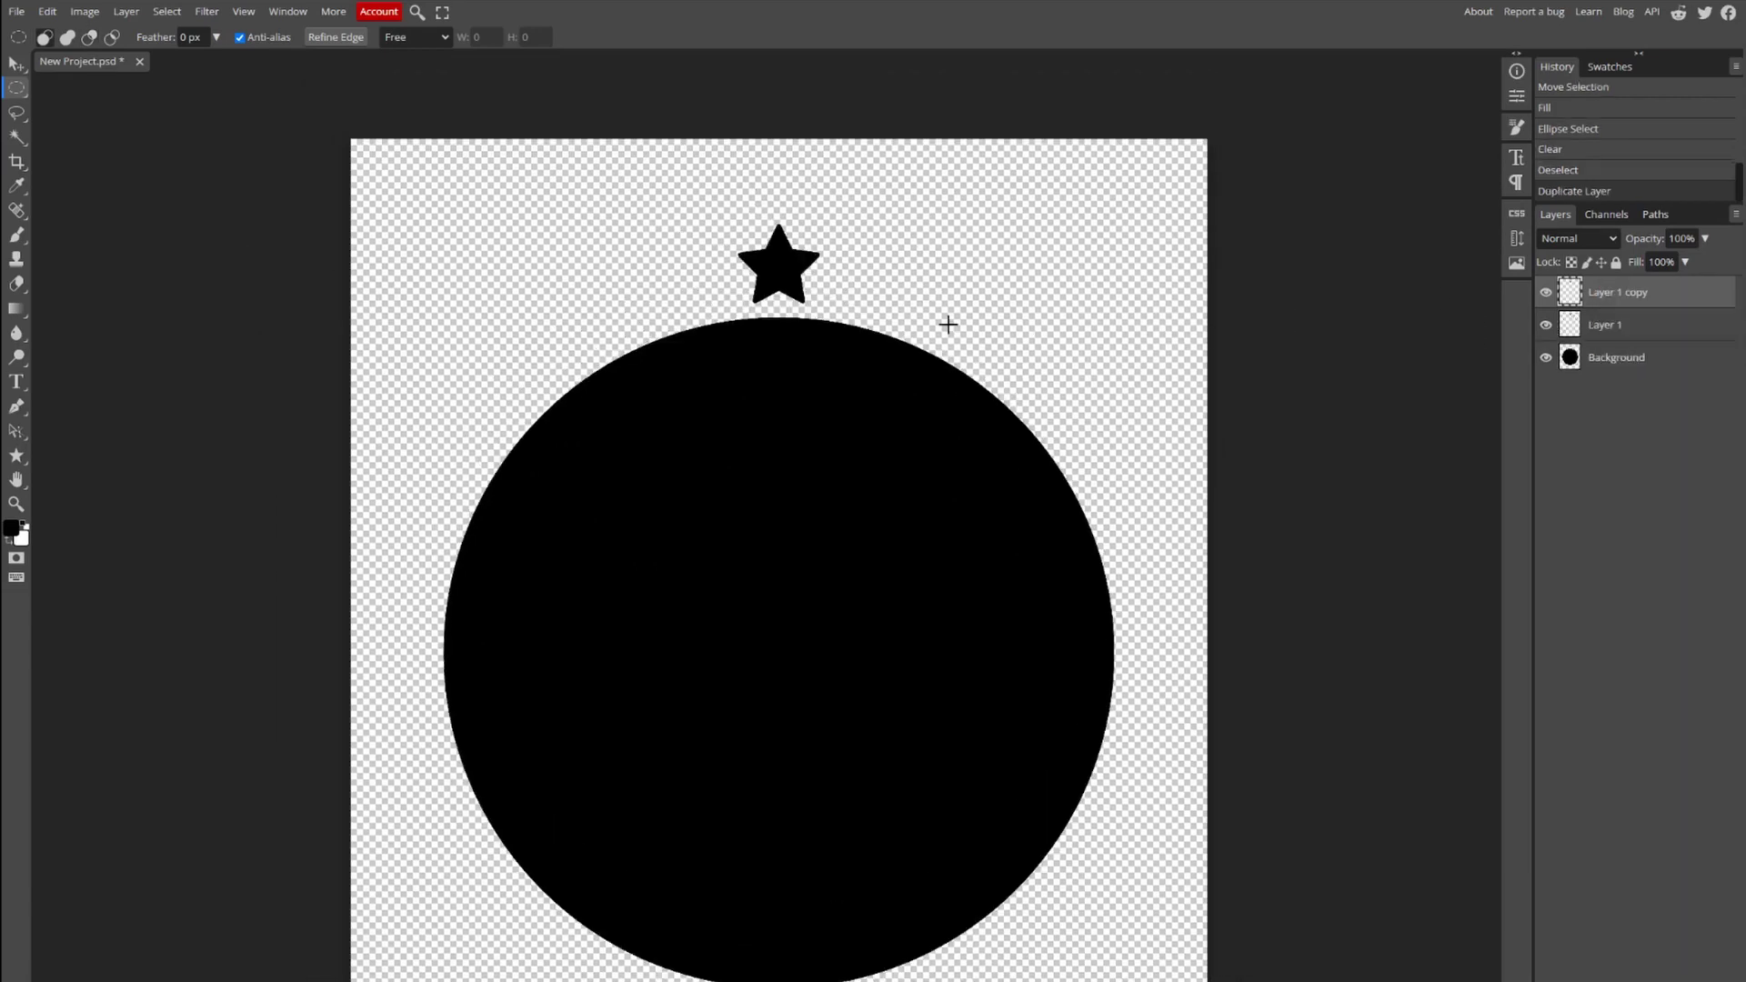
key(ctrl+a)
click(47, 11)
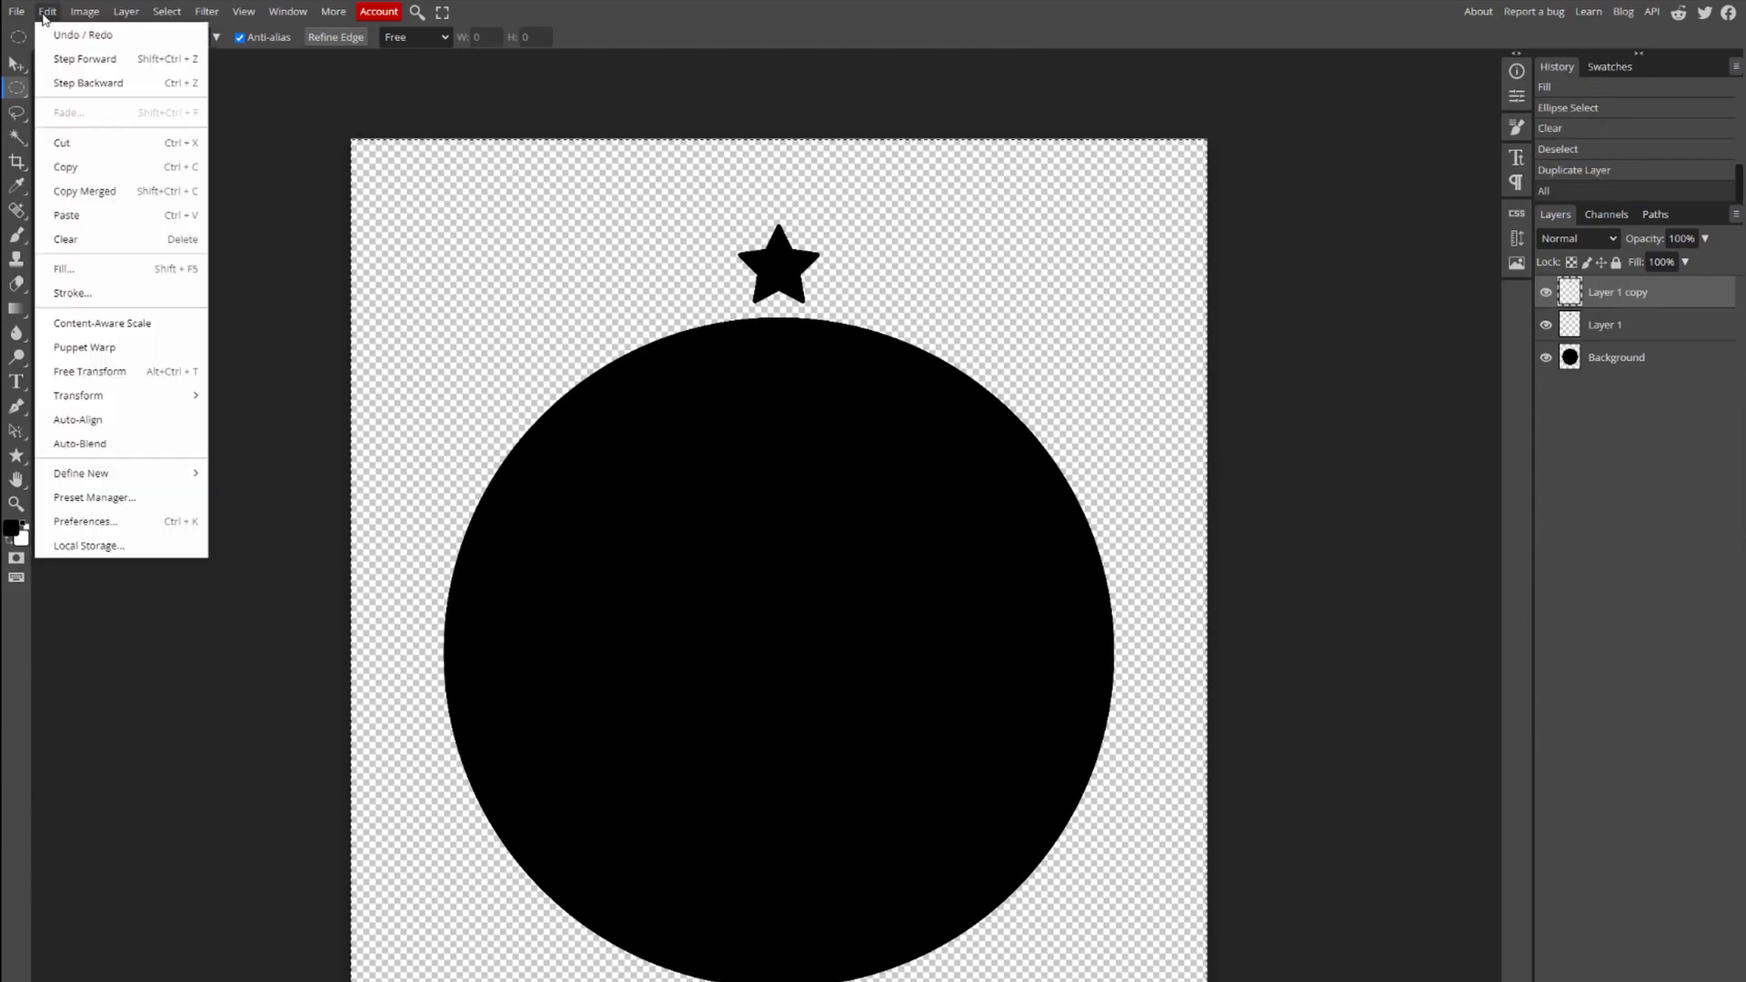
mouse_move(168, 398)
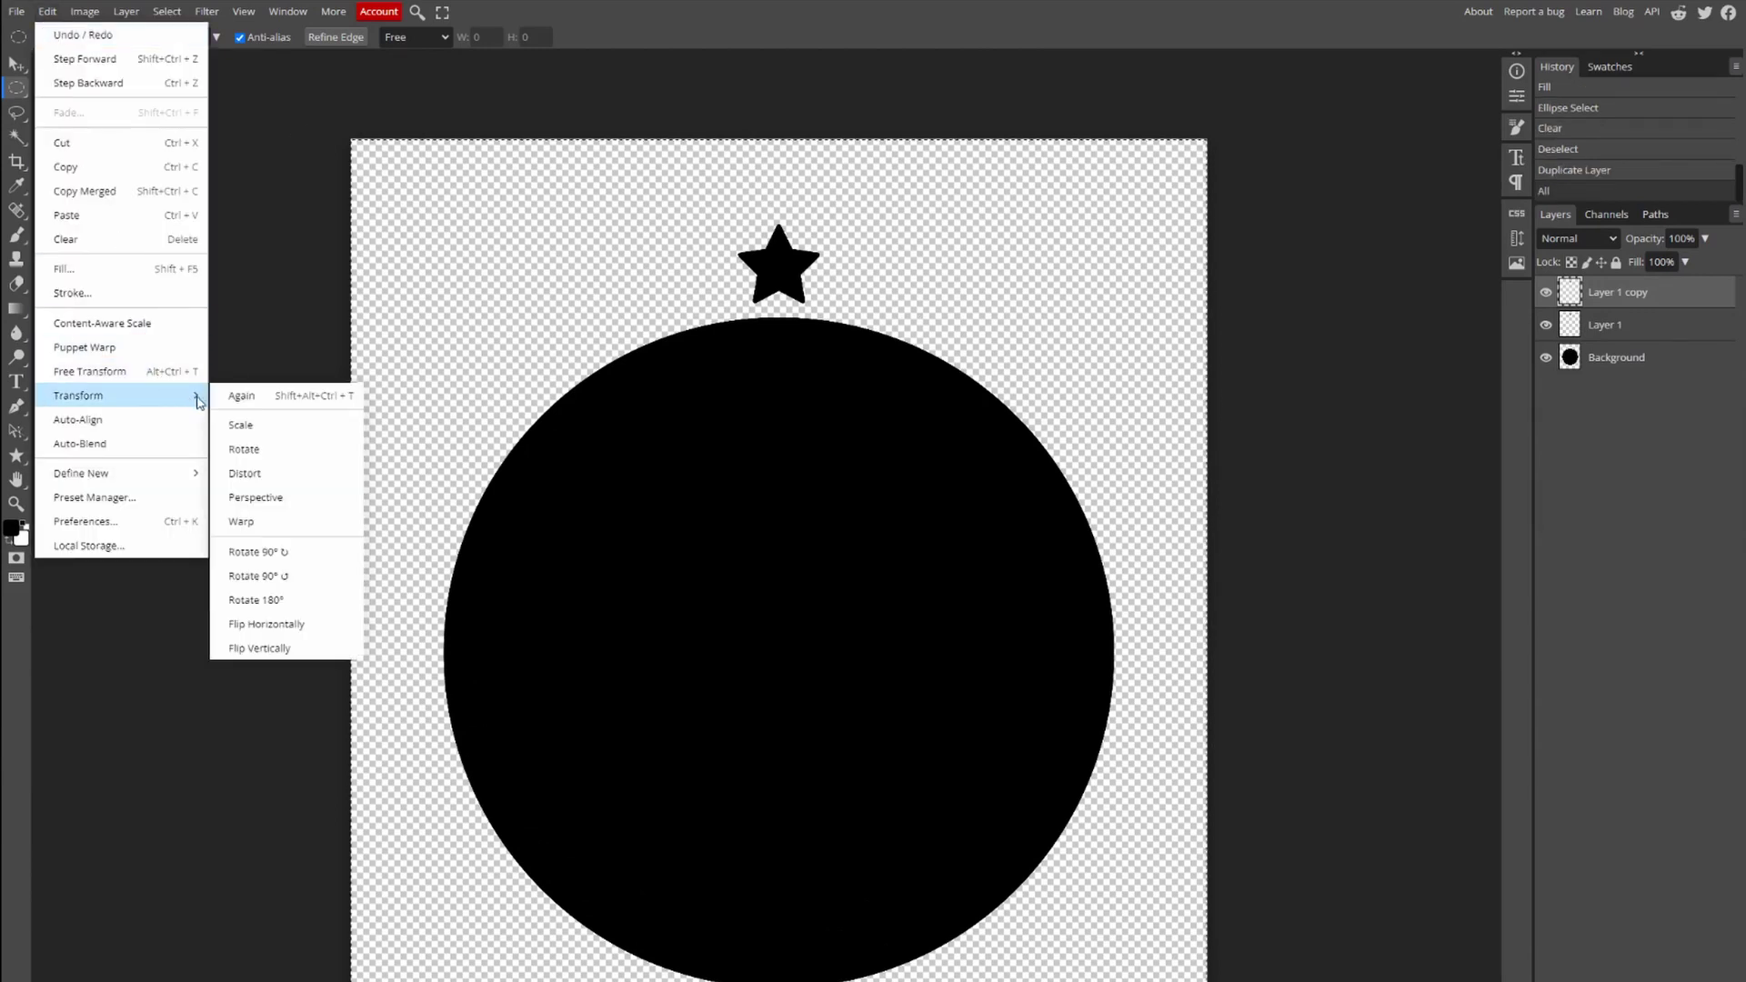
click(292, 650)
scroll(742, 612, down, 1)
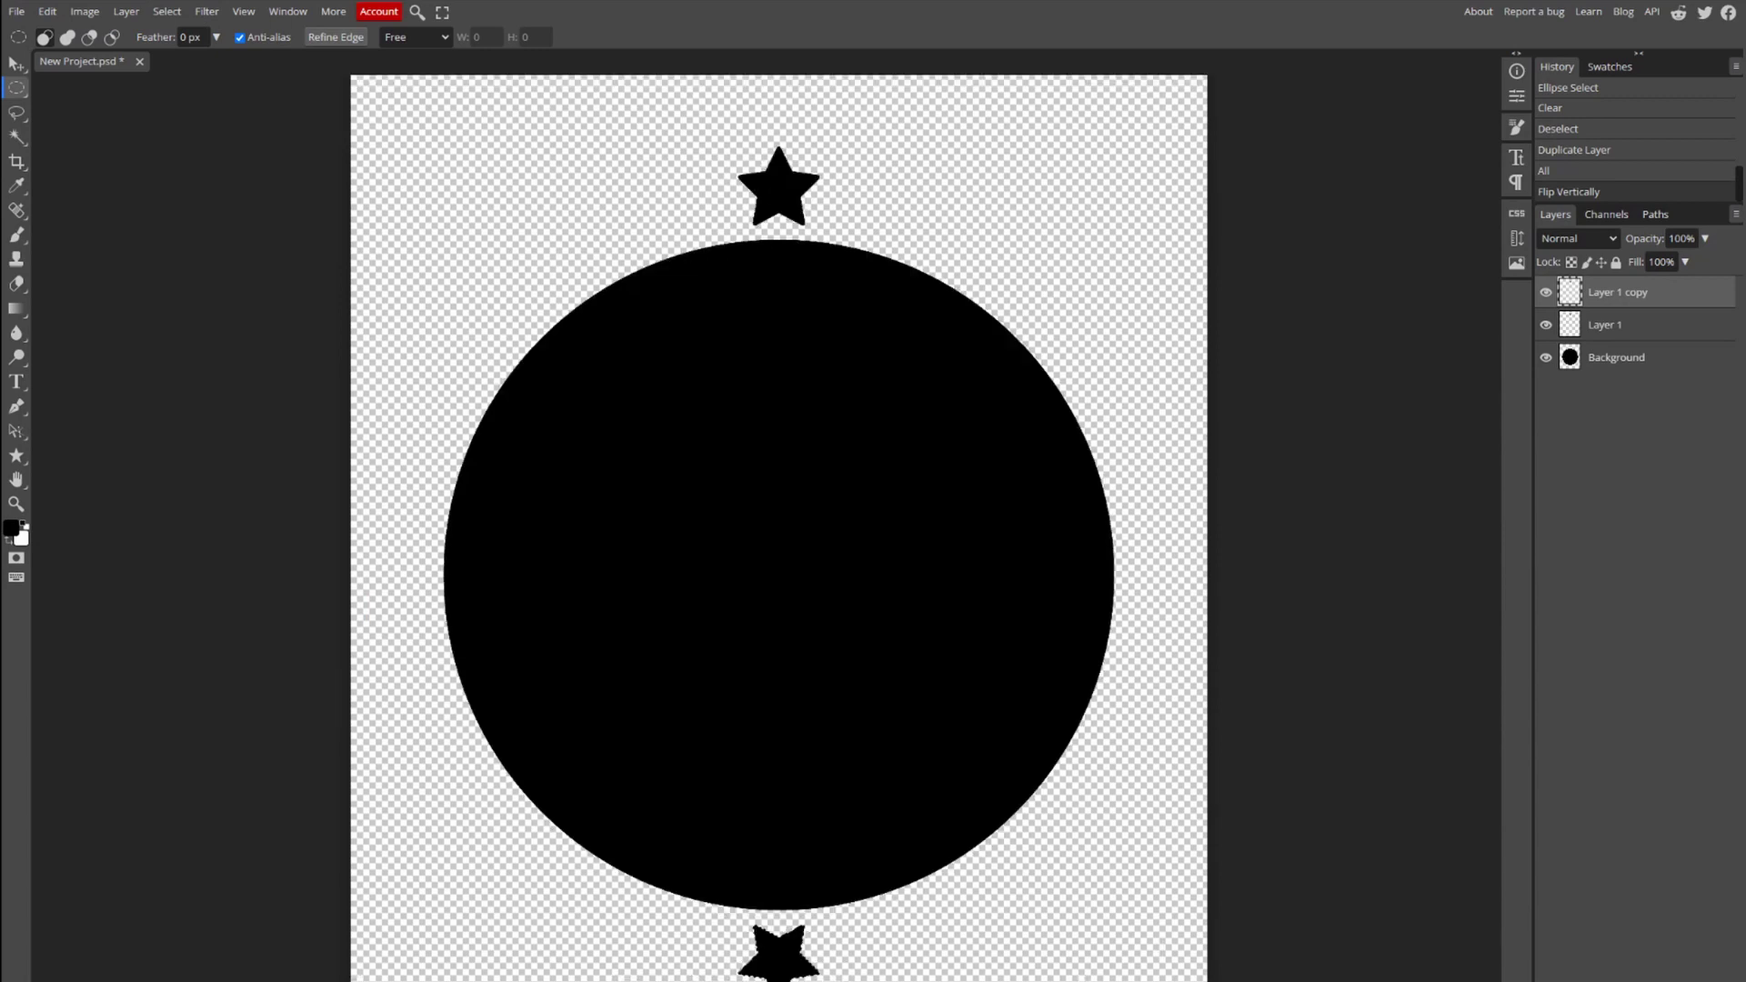
scroll(742, 612, down, 1)
key(ctrl+d)
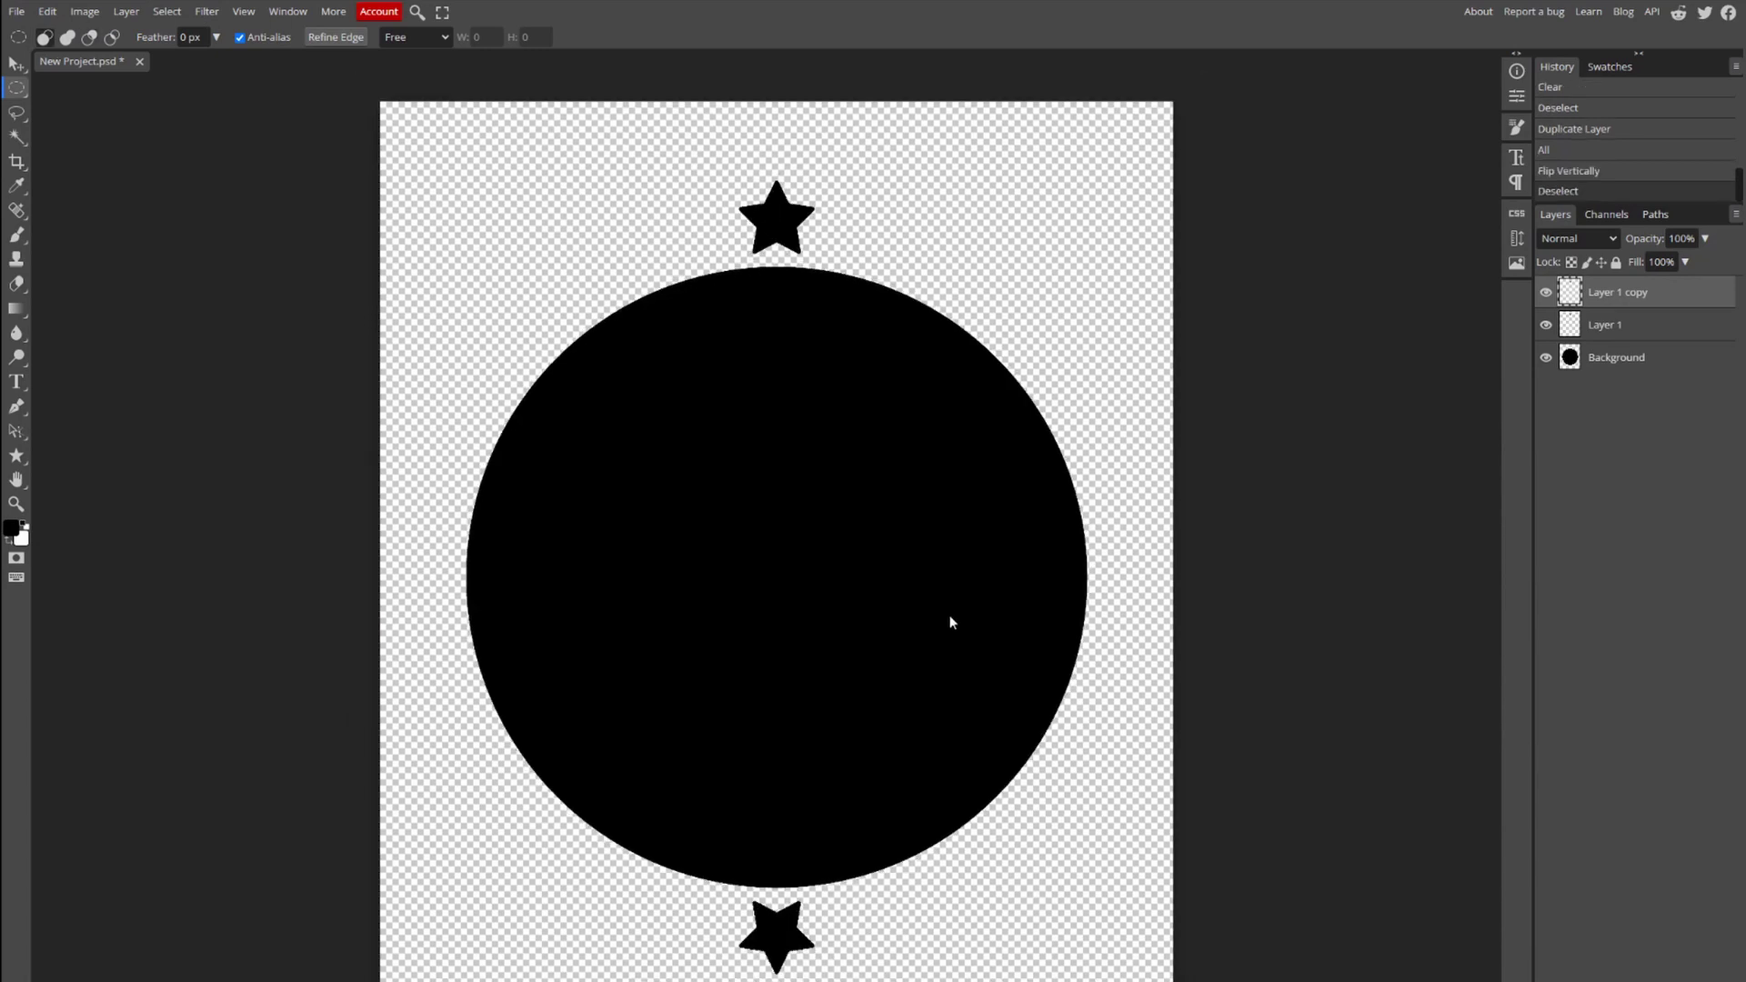
scroll(951, 614, down, 1)
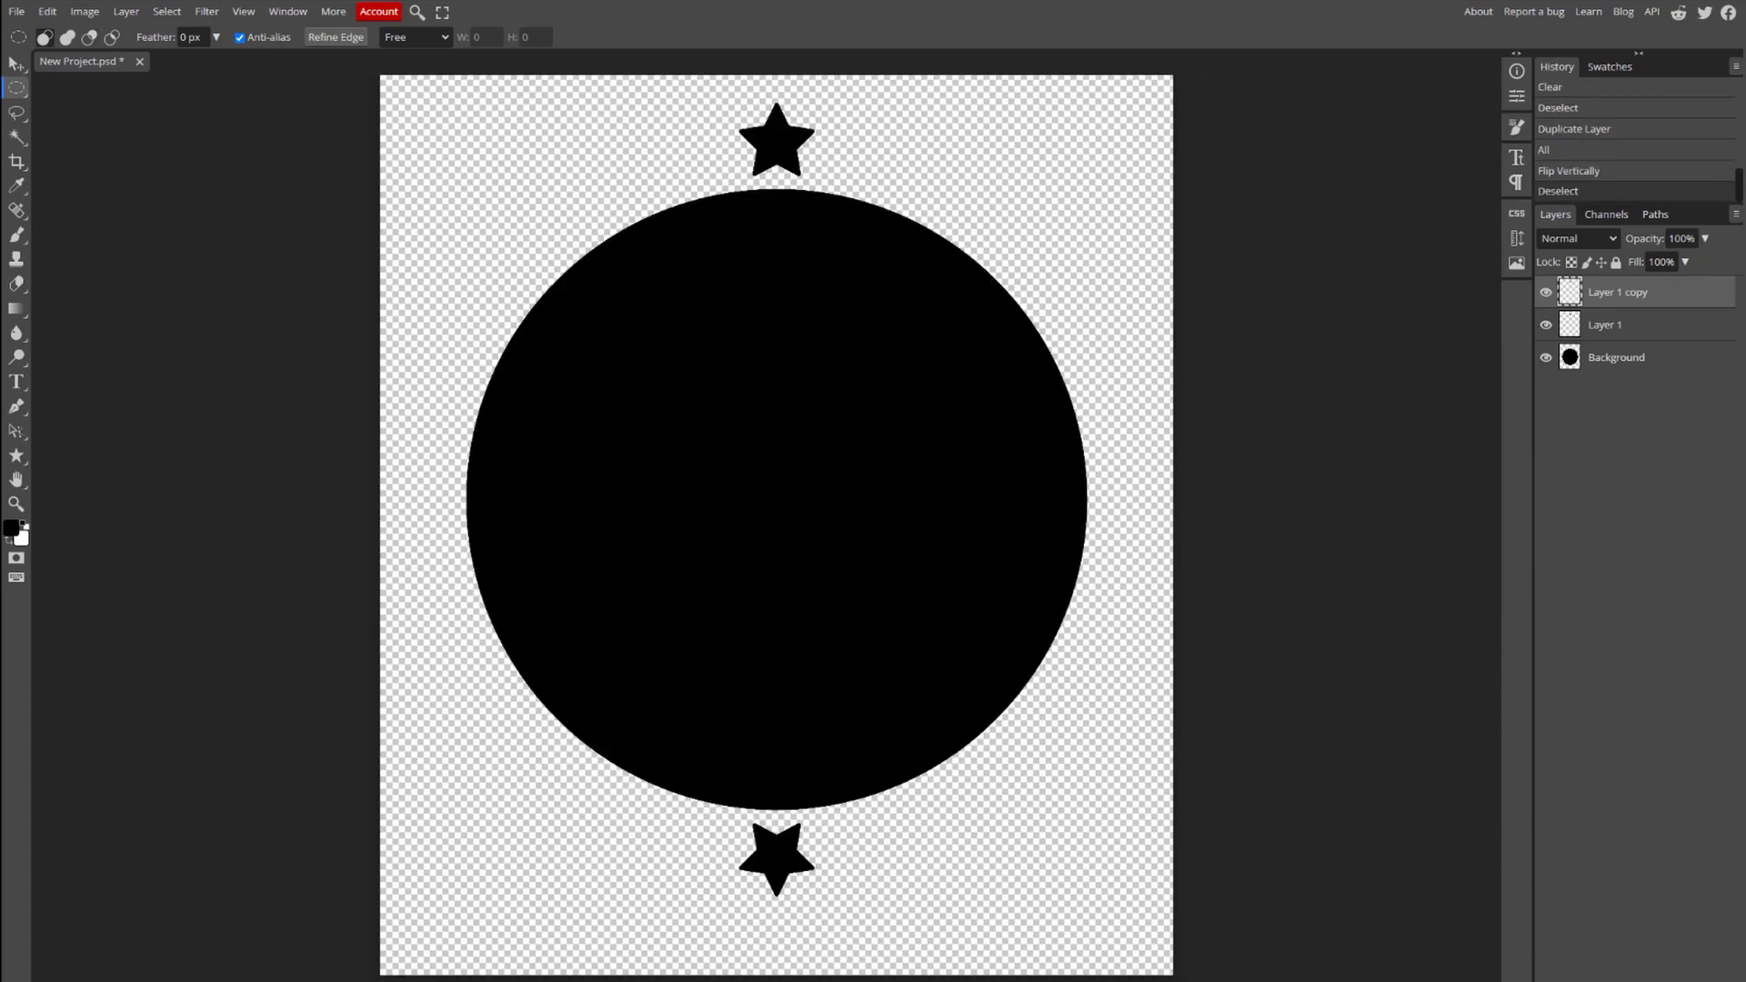
Merge the two single-star layers into one and duplicate the merged layer.
right_click(1642, 329)
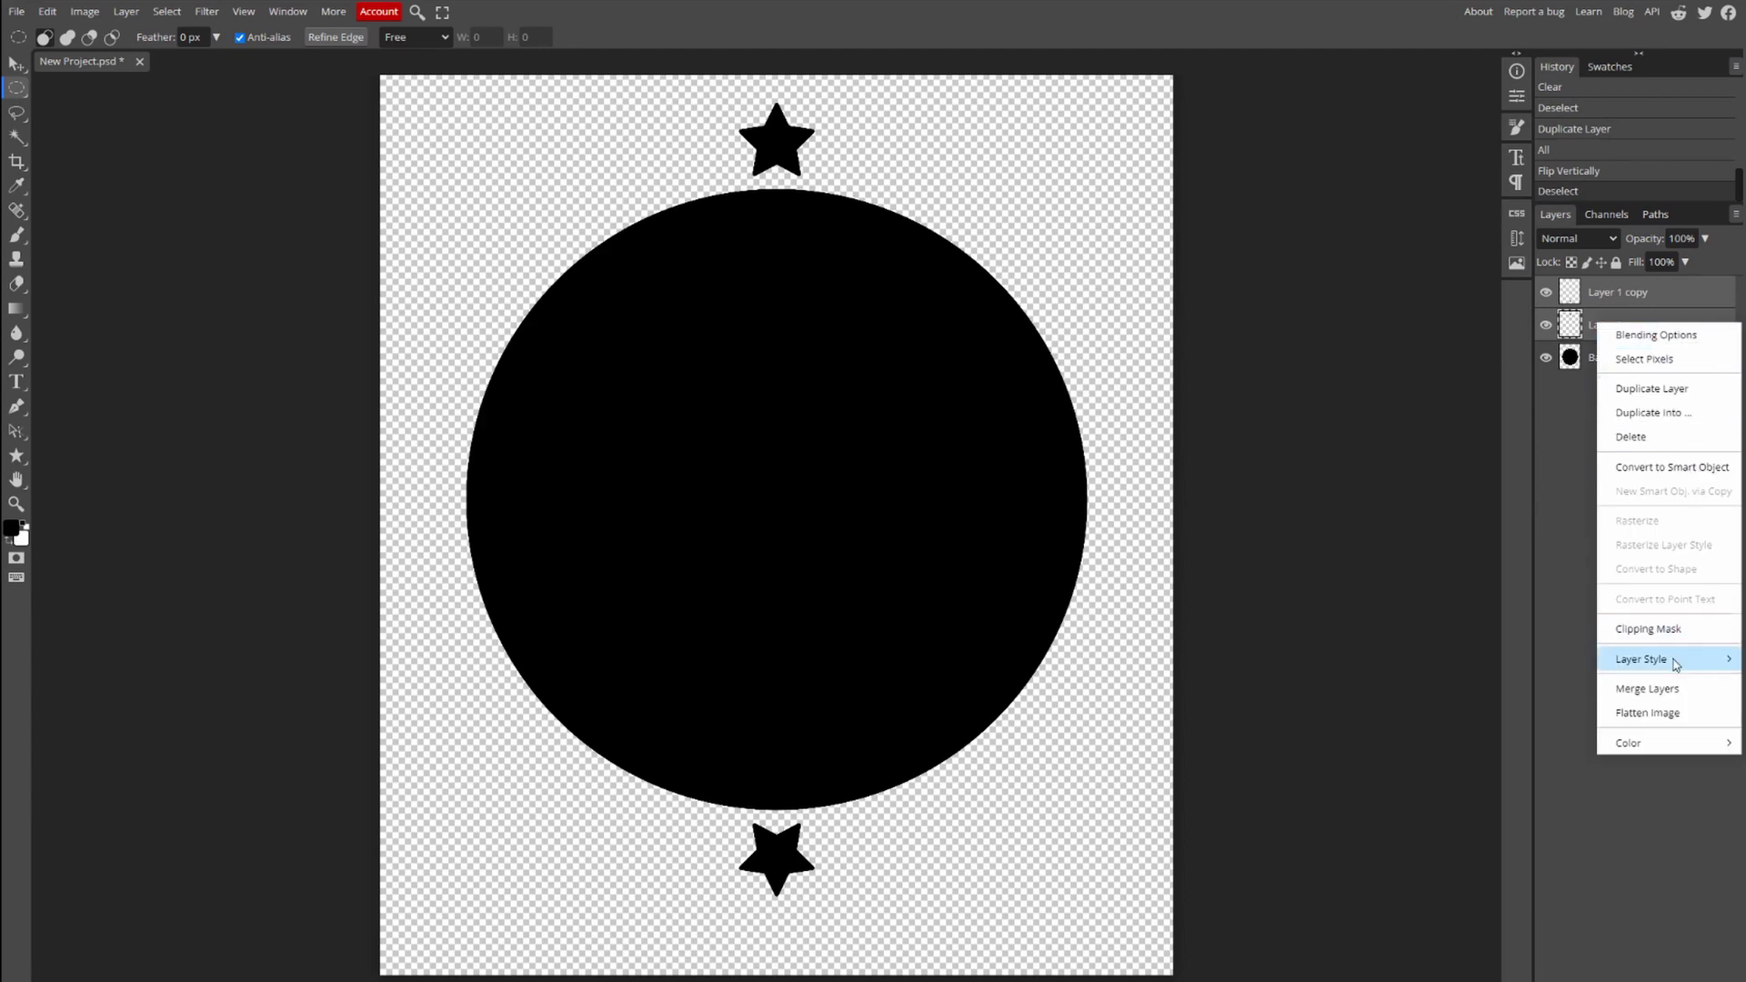
click(1677, 690)
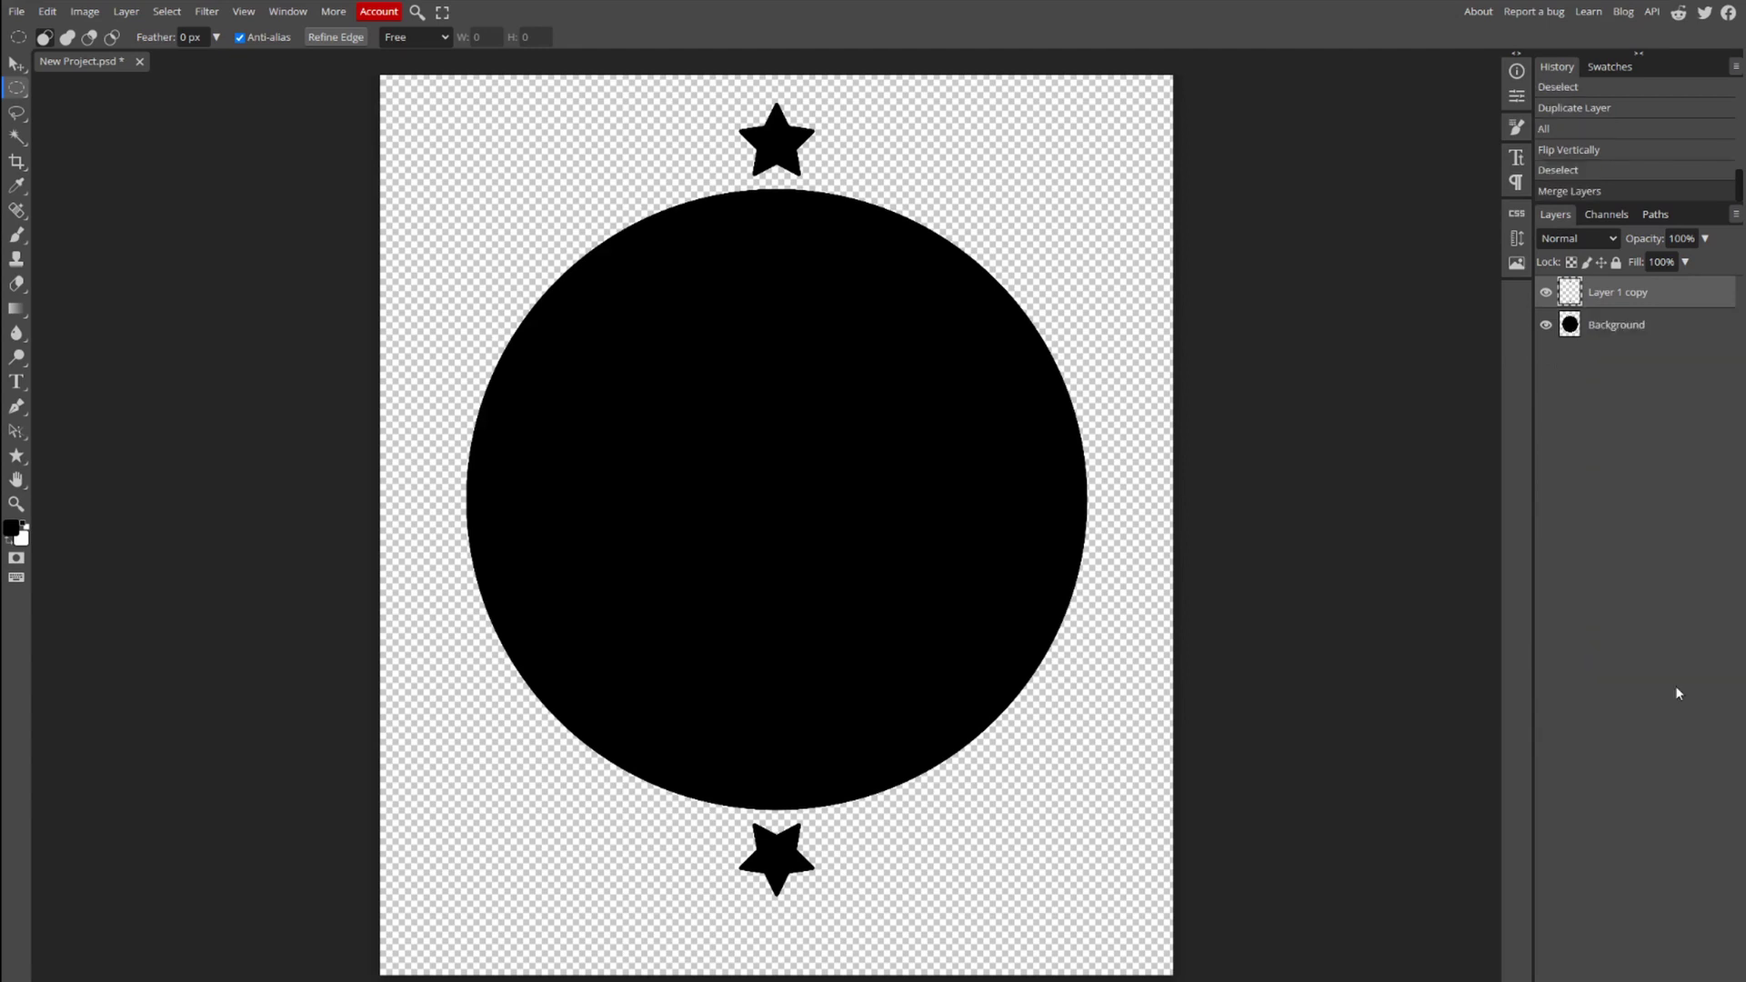
right_click(1598, 297)
click(1664, 374)
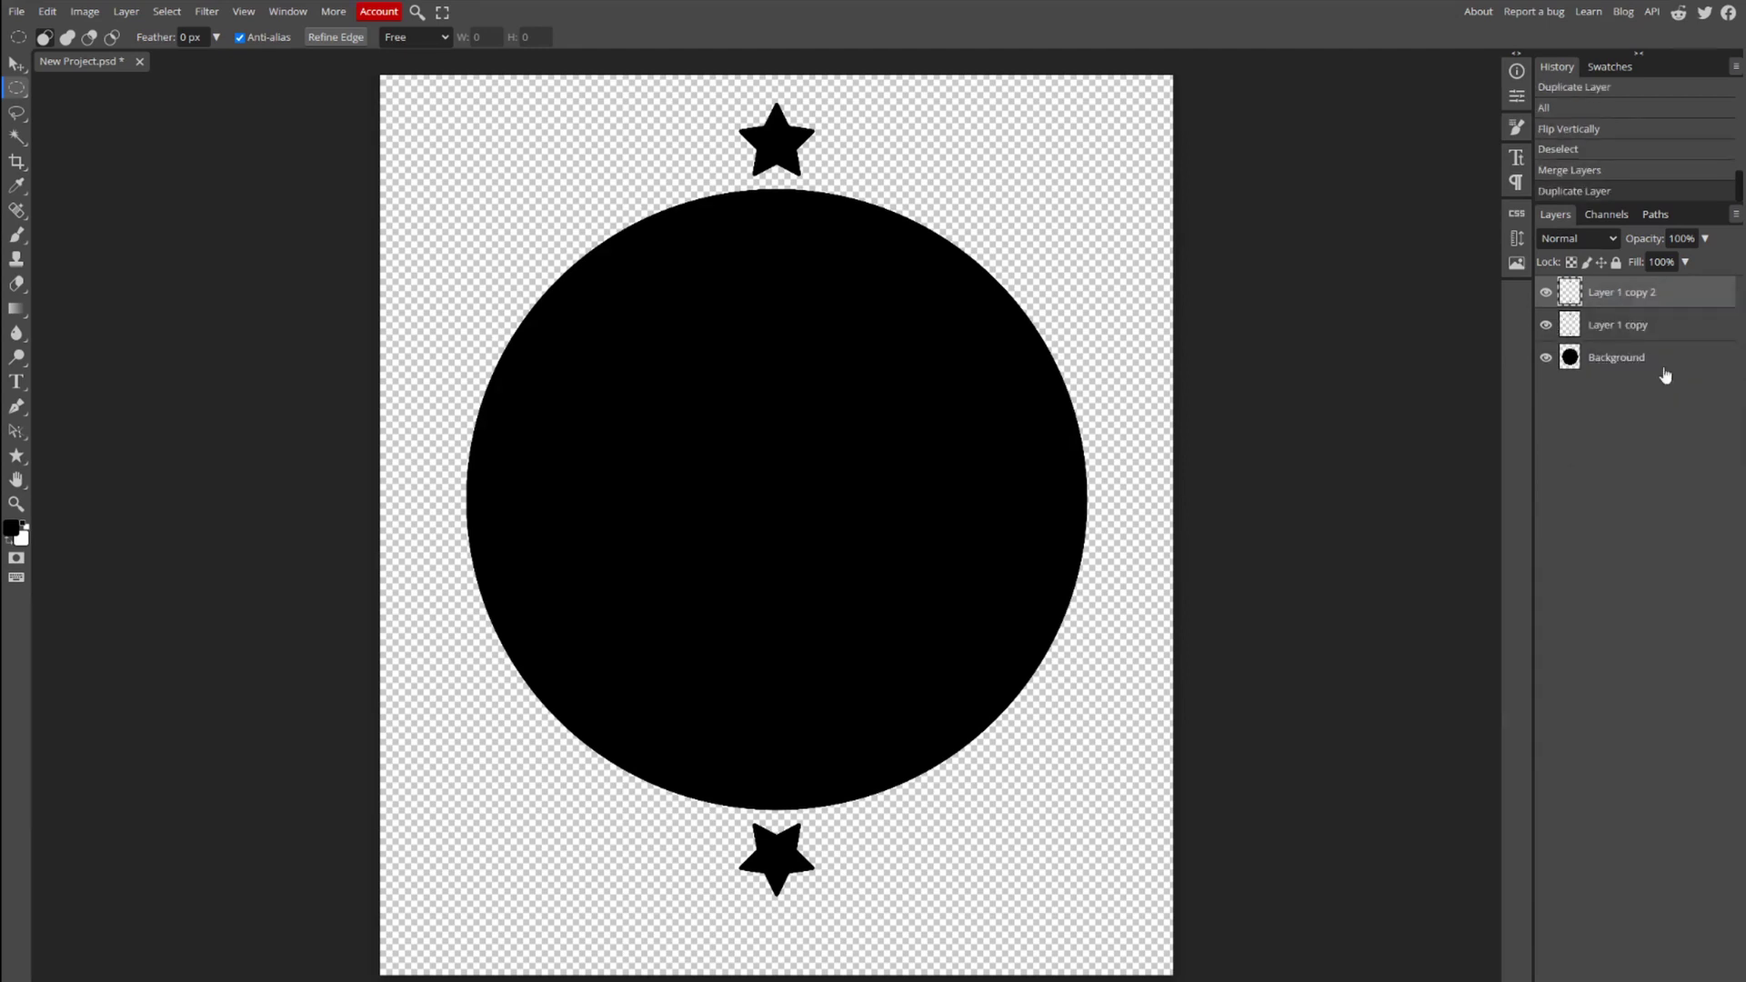
Rotate the duplicated star pair 90° counter-clockwise about the canvas centre, and deselect.
key(ctrl+a)
click(48, 13)
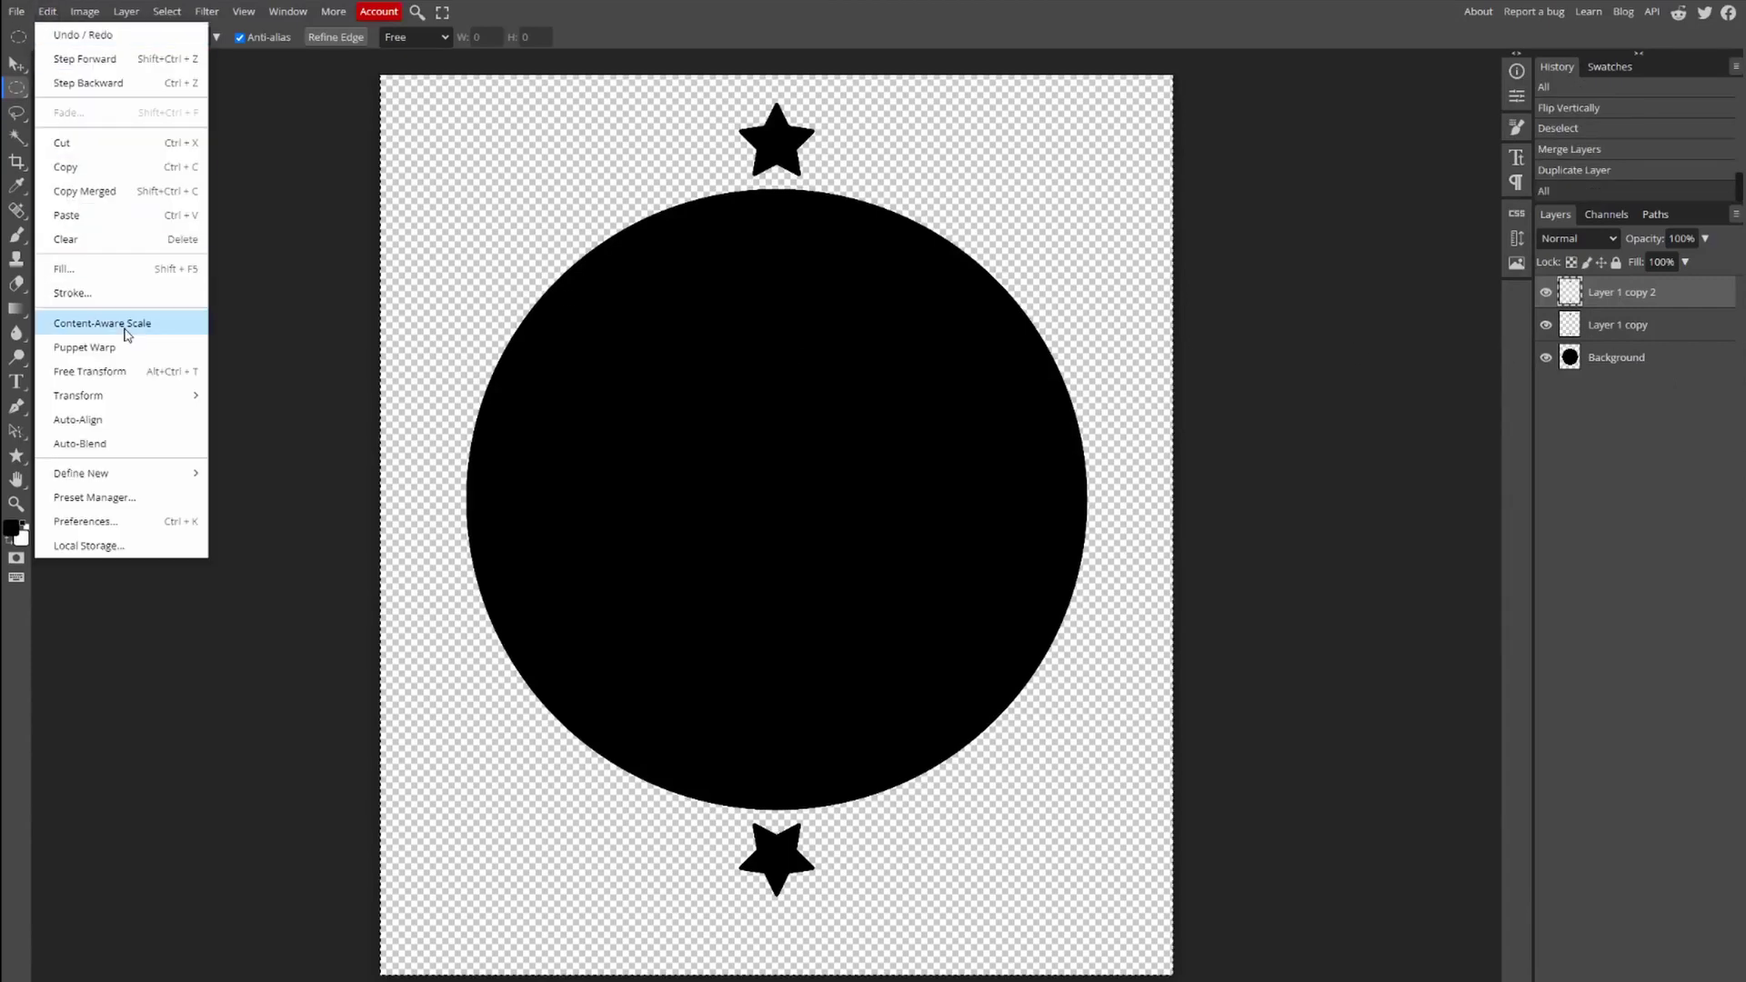
mouse_move(141, 395)
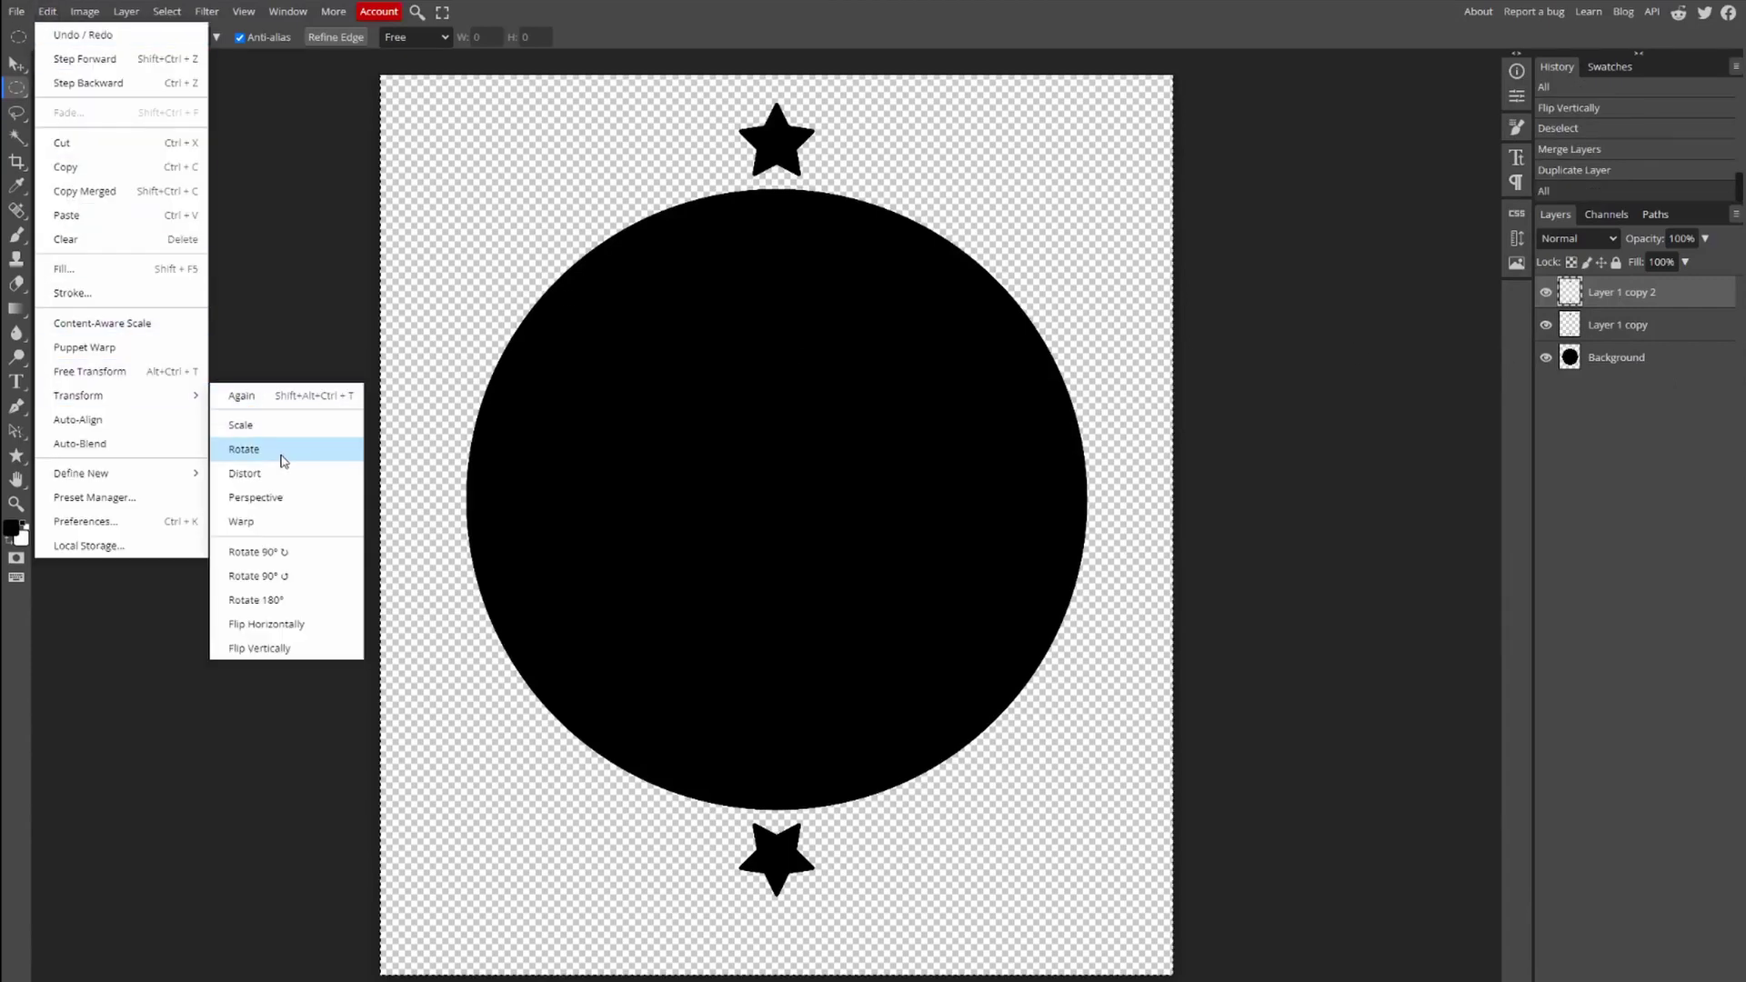
click(320, 578)
key(ctrl+d)
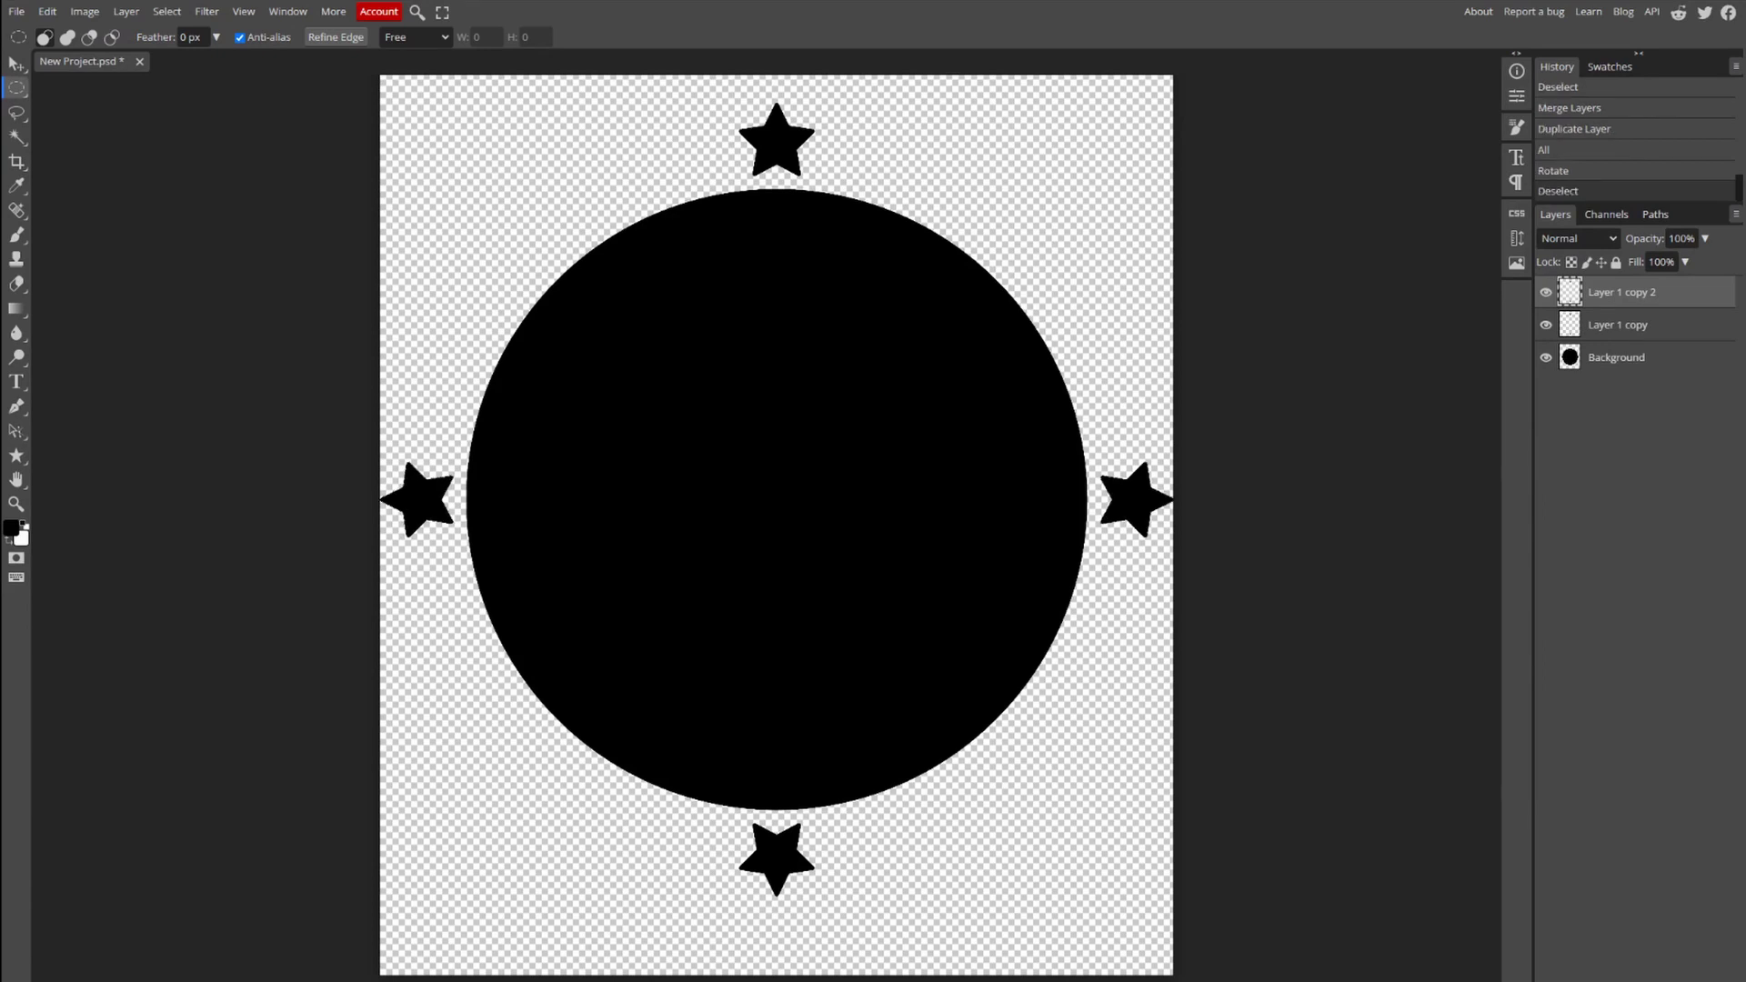
Merge the vertical and horizontal star-pair layers into one and duplicate the merged layer.
shift+click(1624, 325)
right_click(1627, 328)
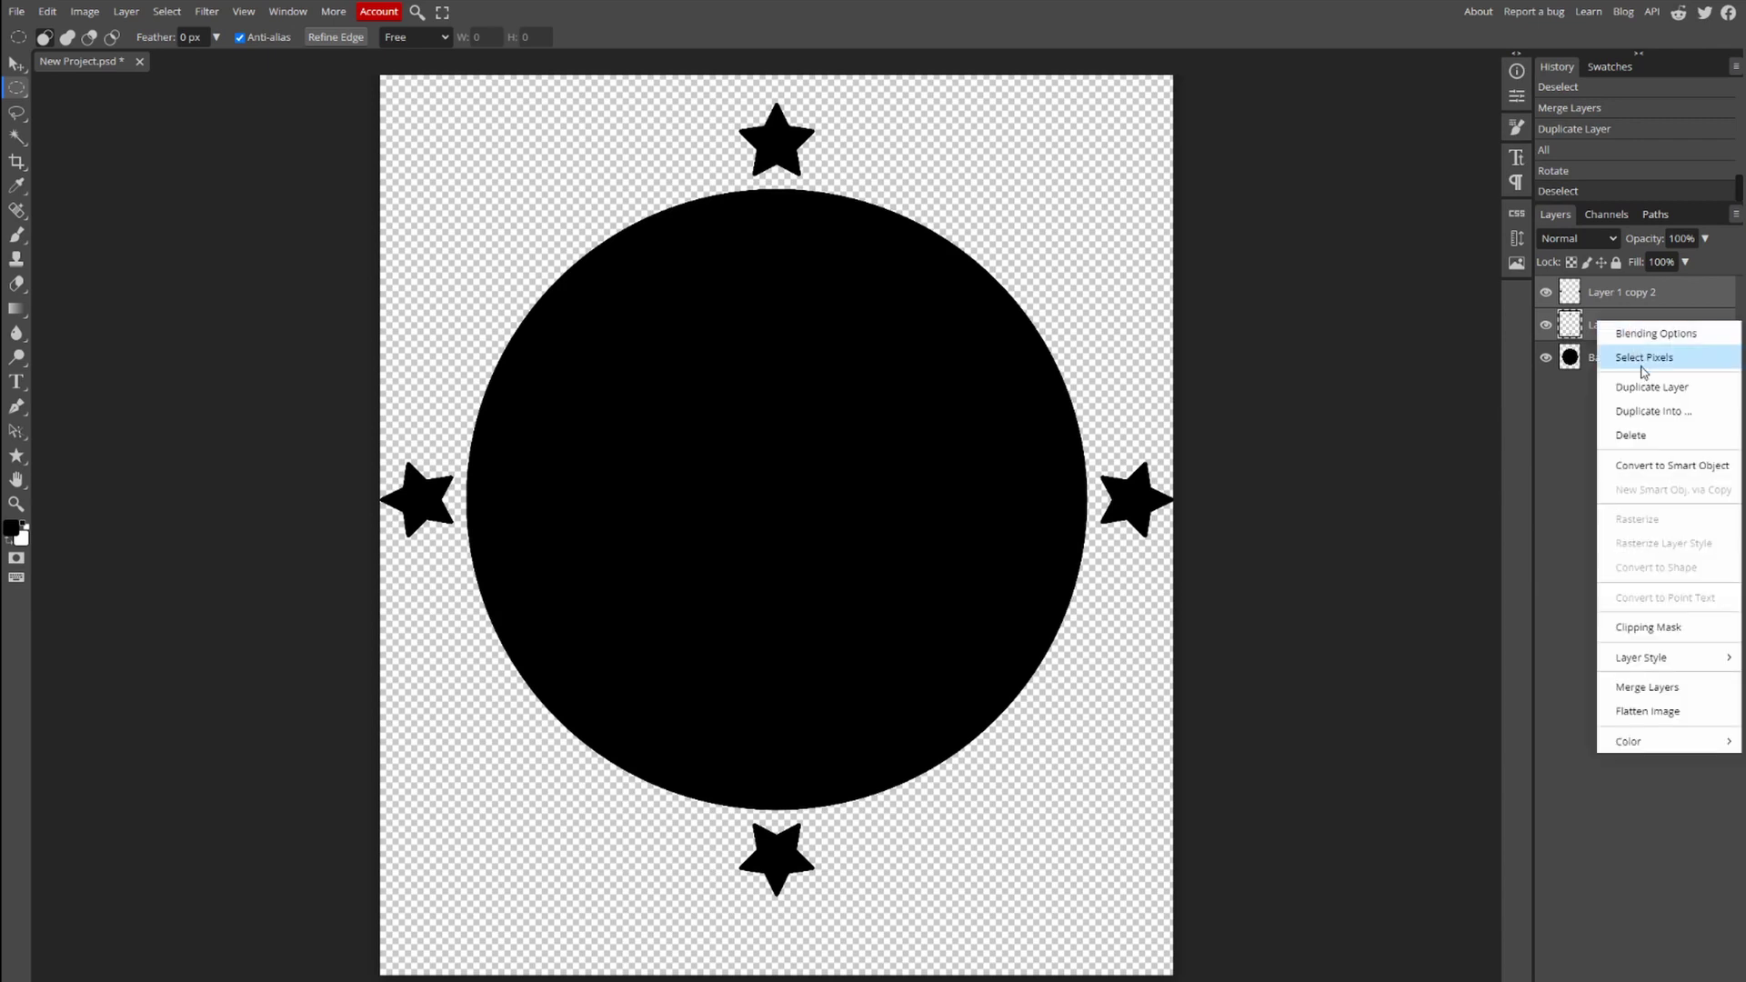
click(1668, 690)
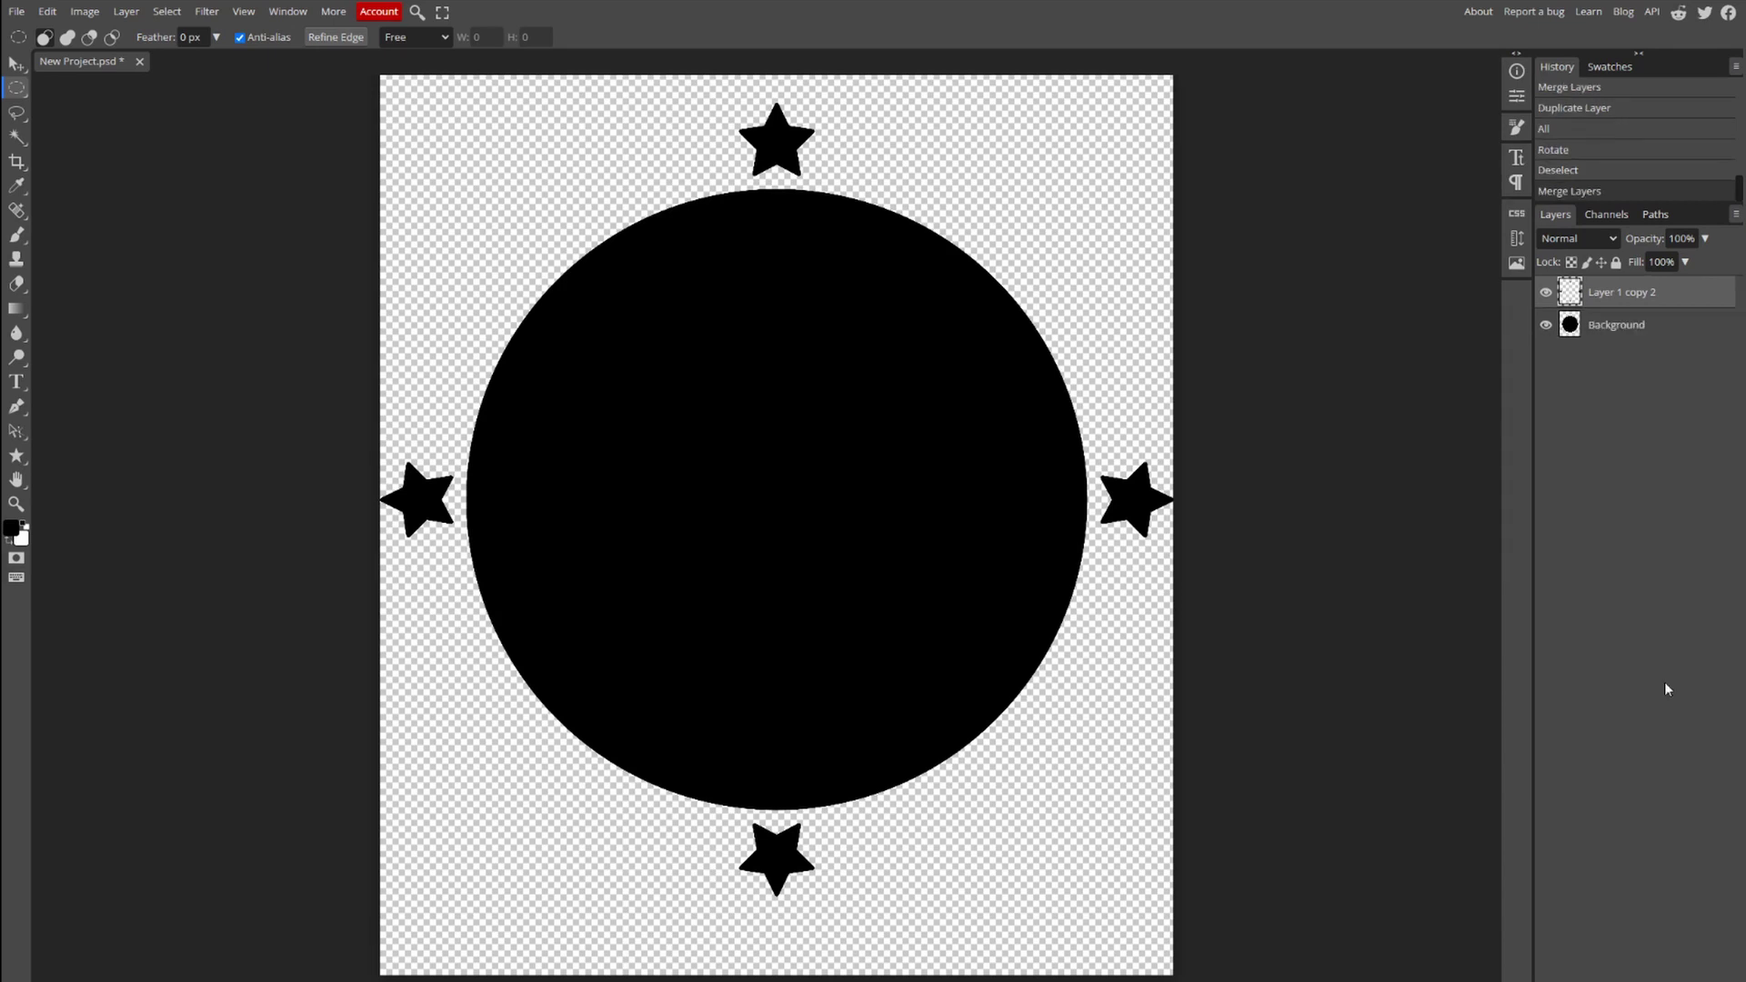
right_click(1626, 294)
click(1640, 349)
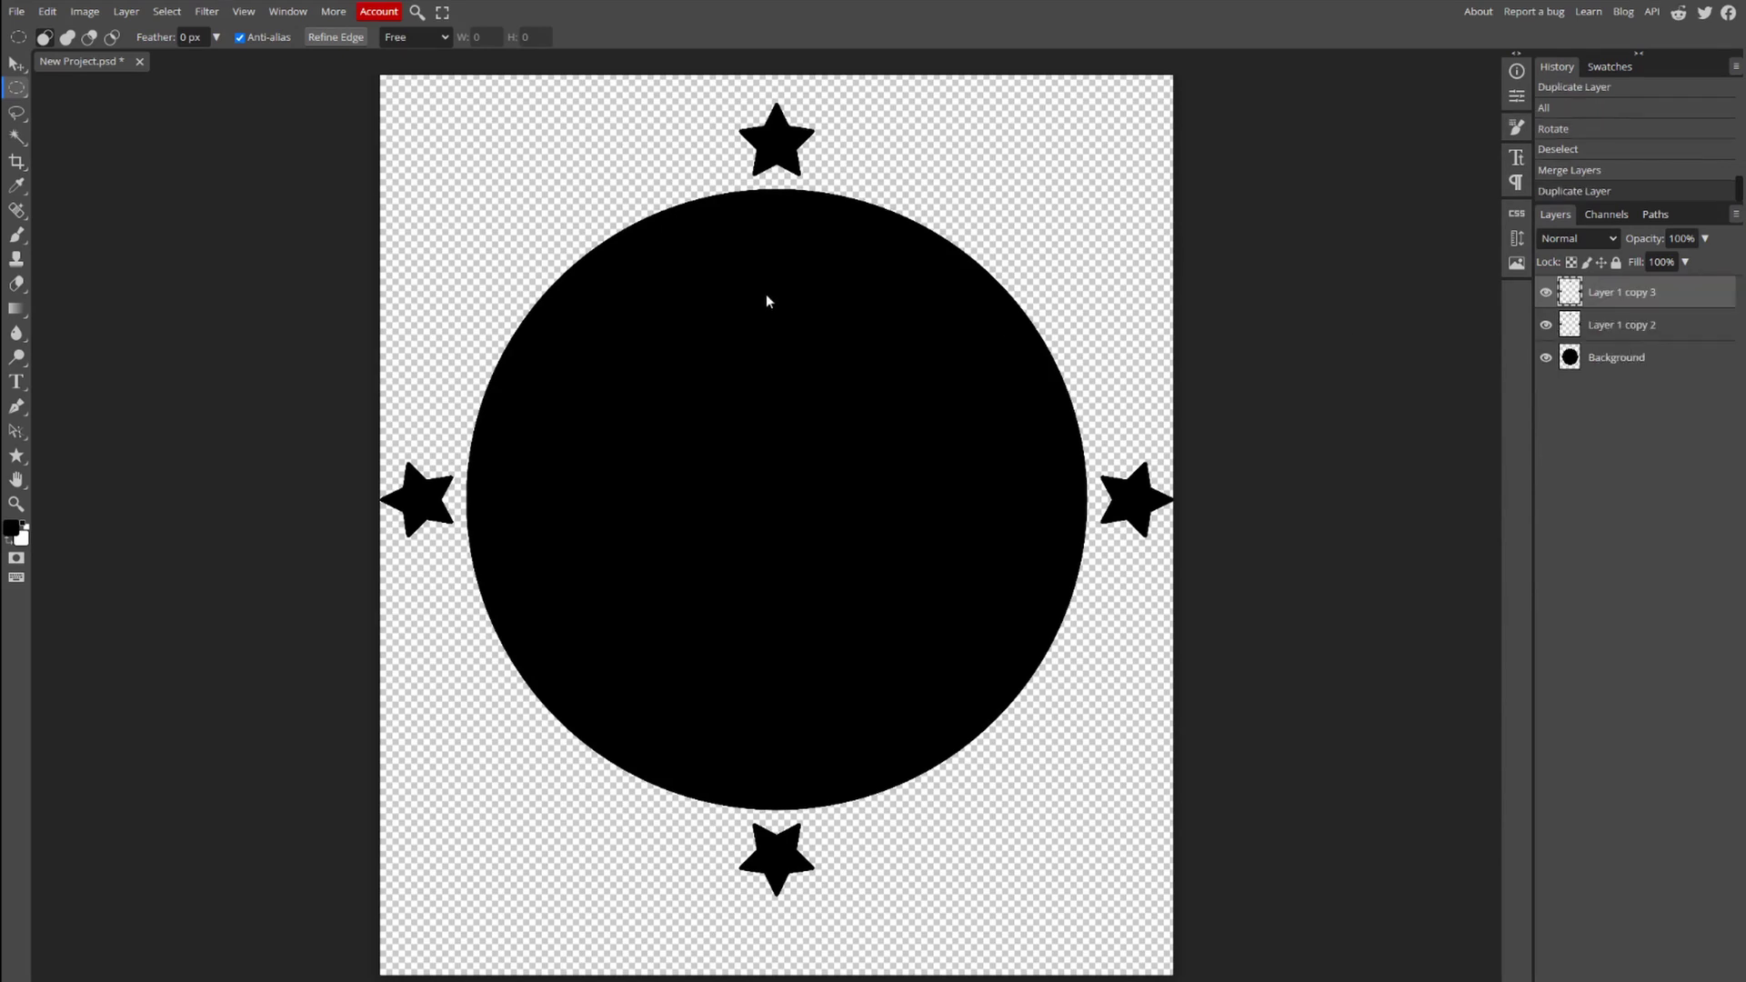
Rotate the duplicated four-star layer by 45° about the canvas centre with Free Transform, and deselect.
key(ctrl+a)
click(48, 13)
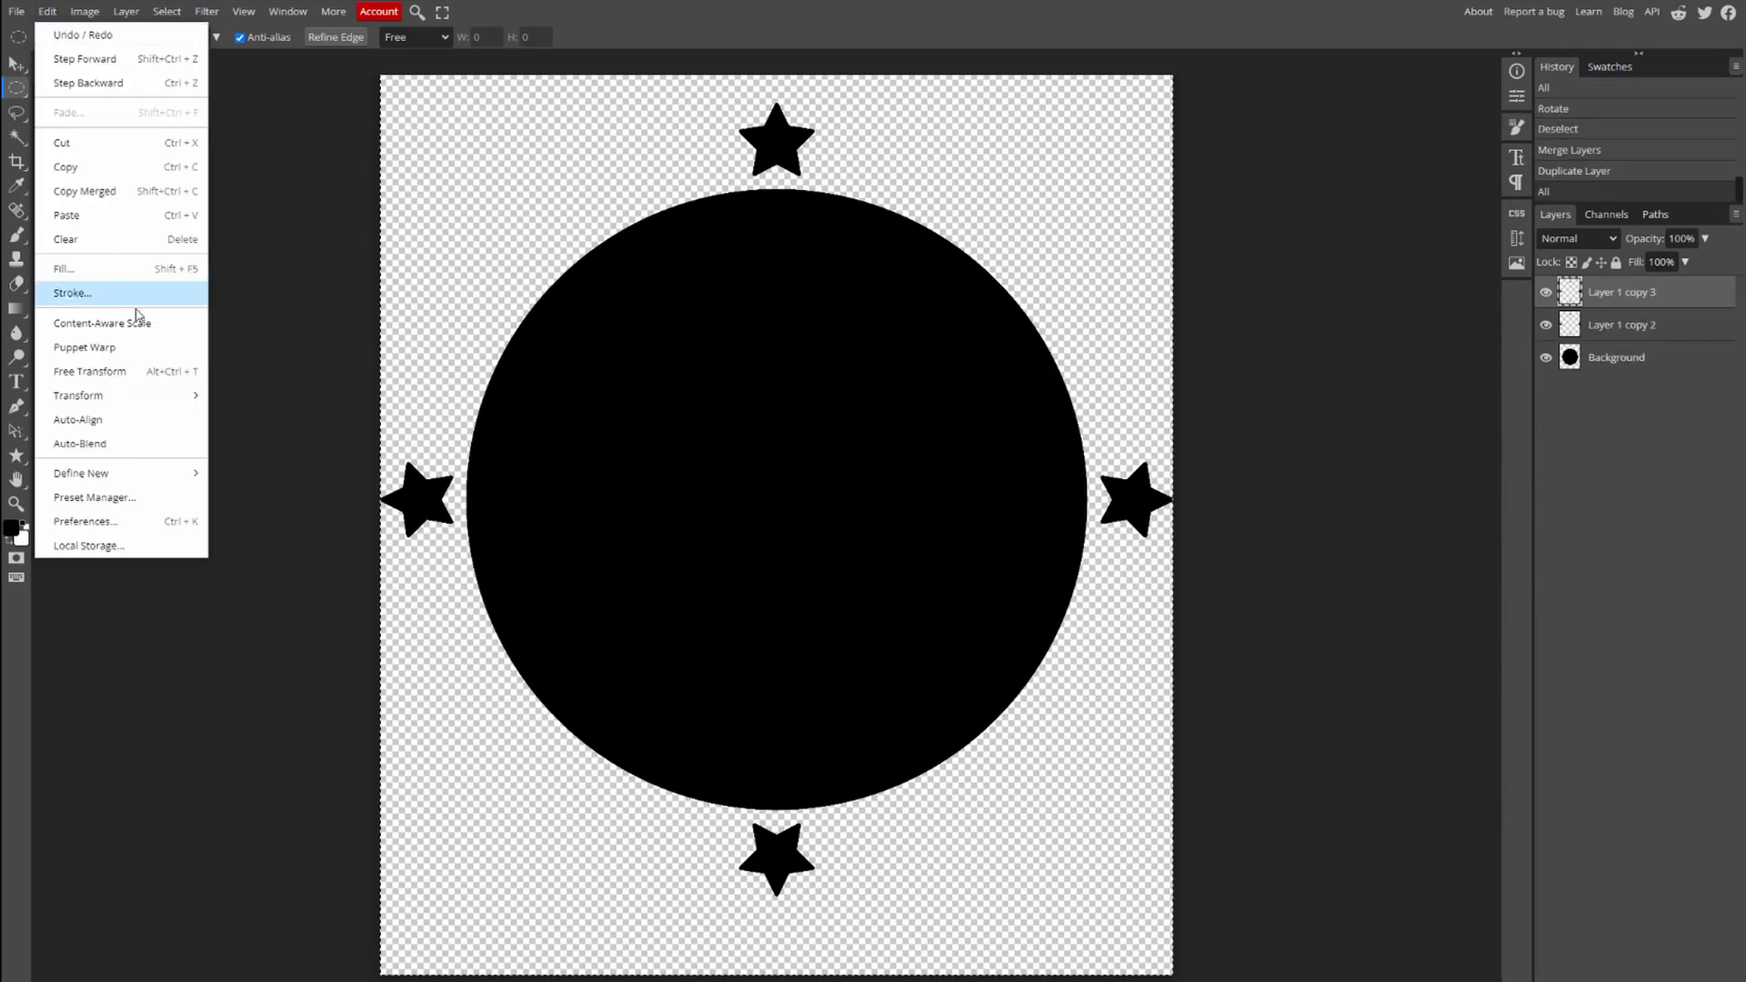
mouse_move(197, 398)
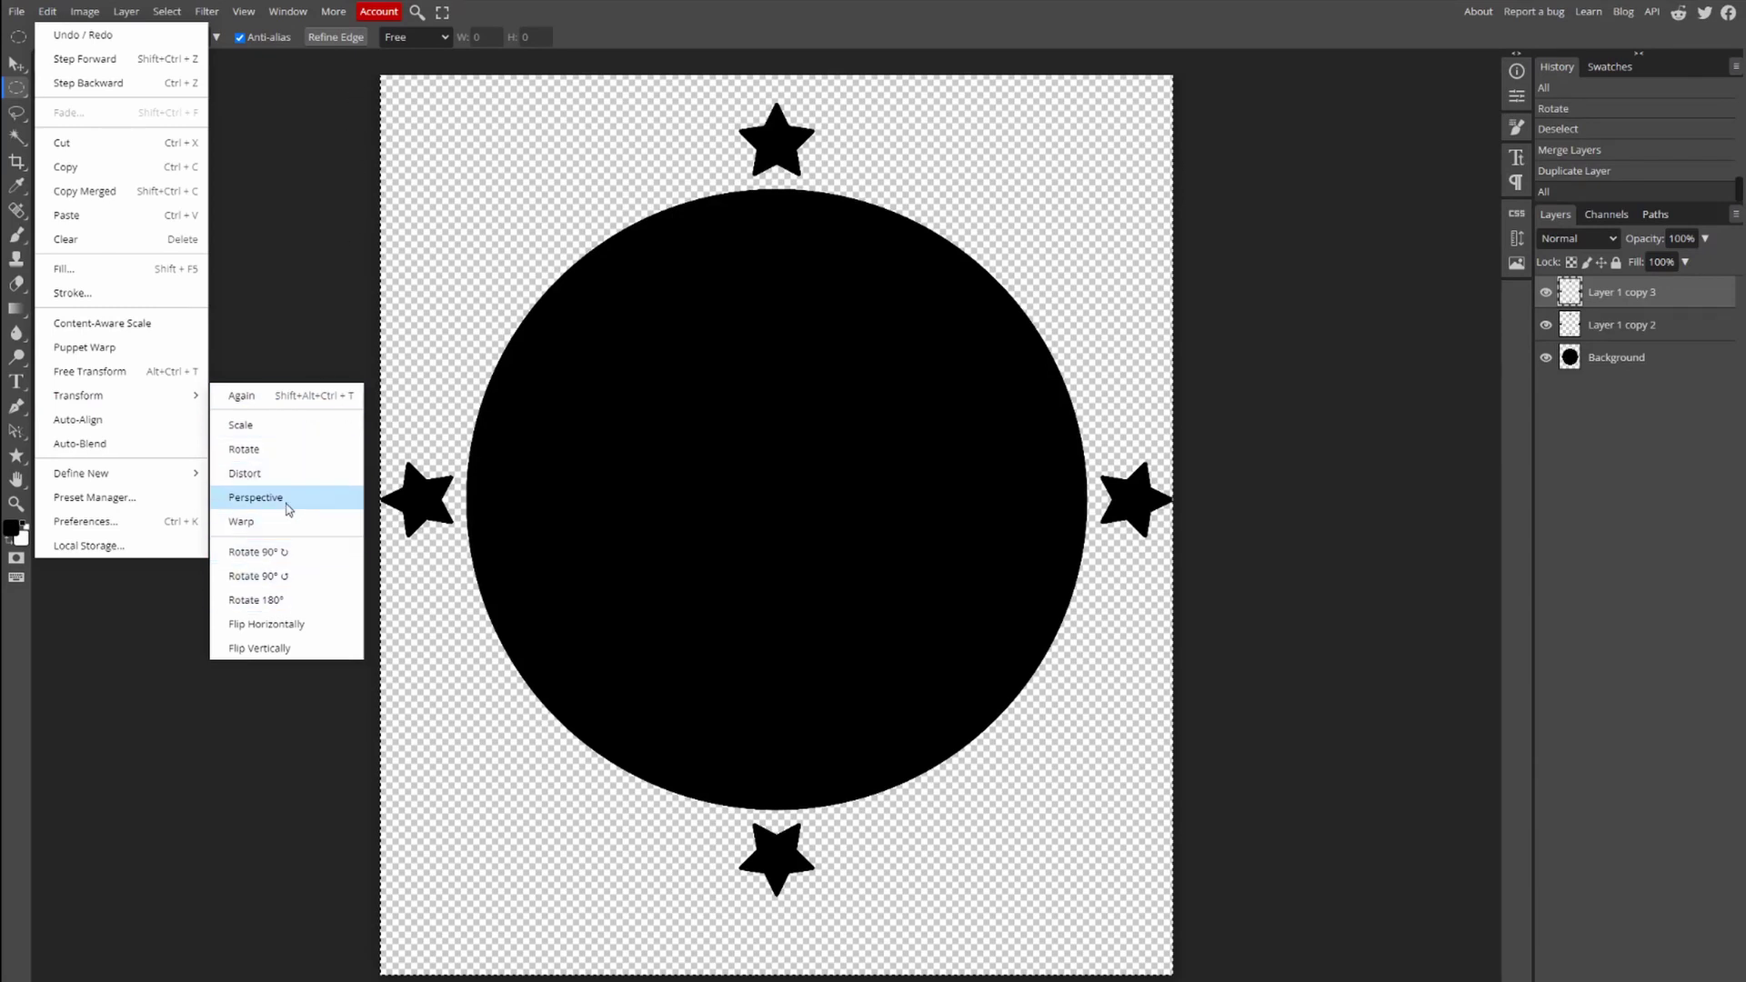
click(111, 372)
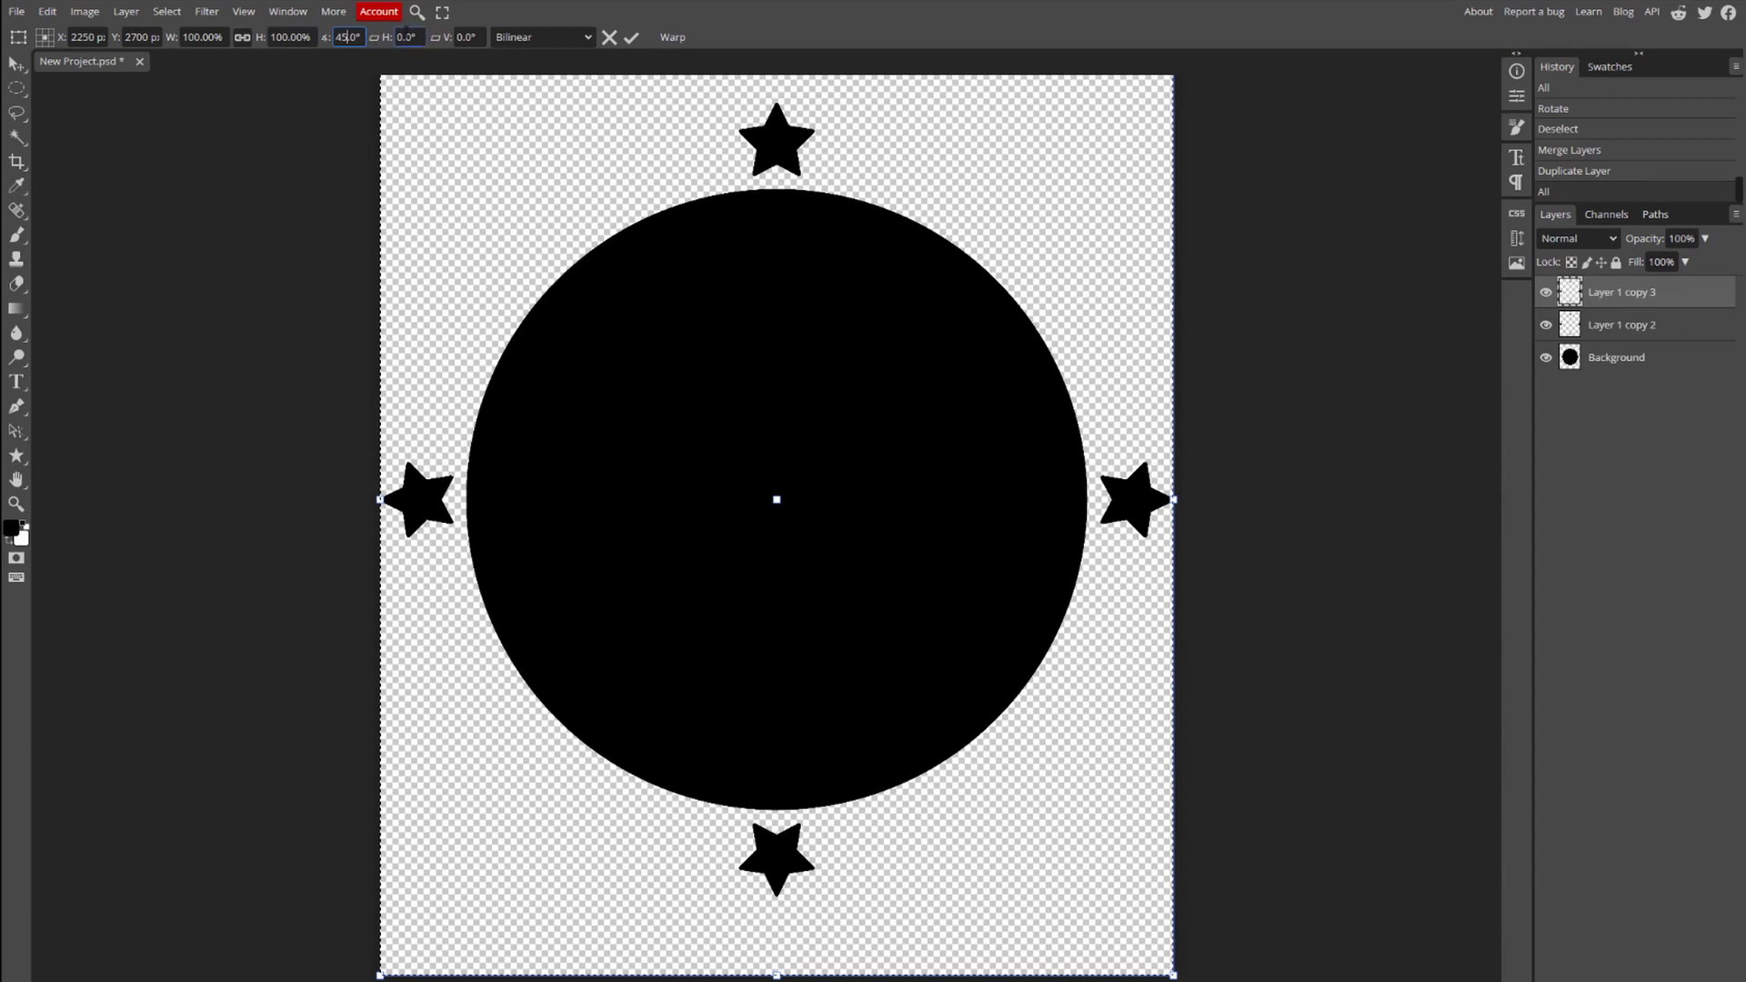
key(Return)
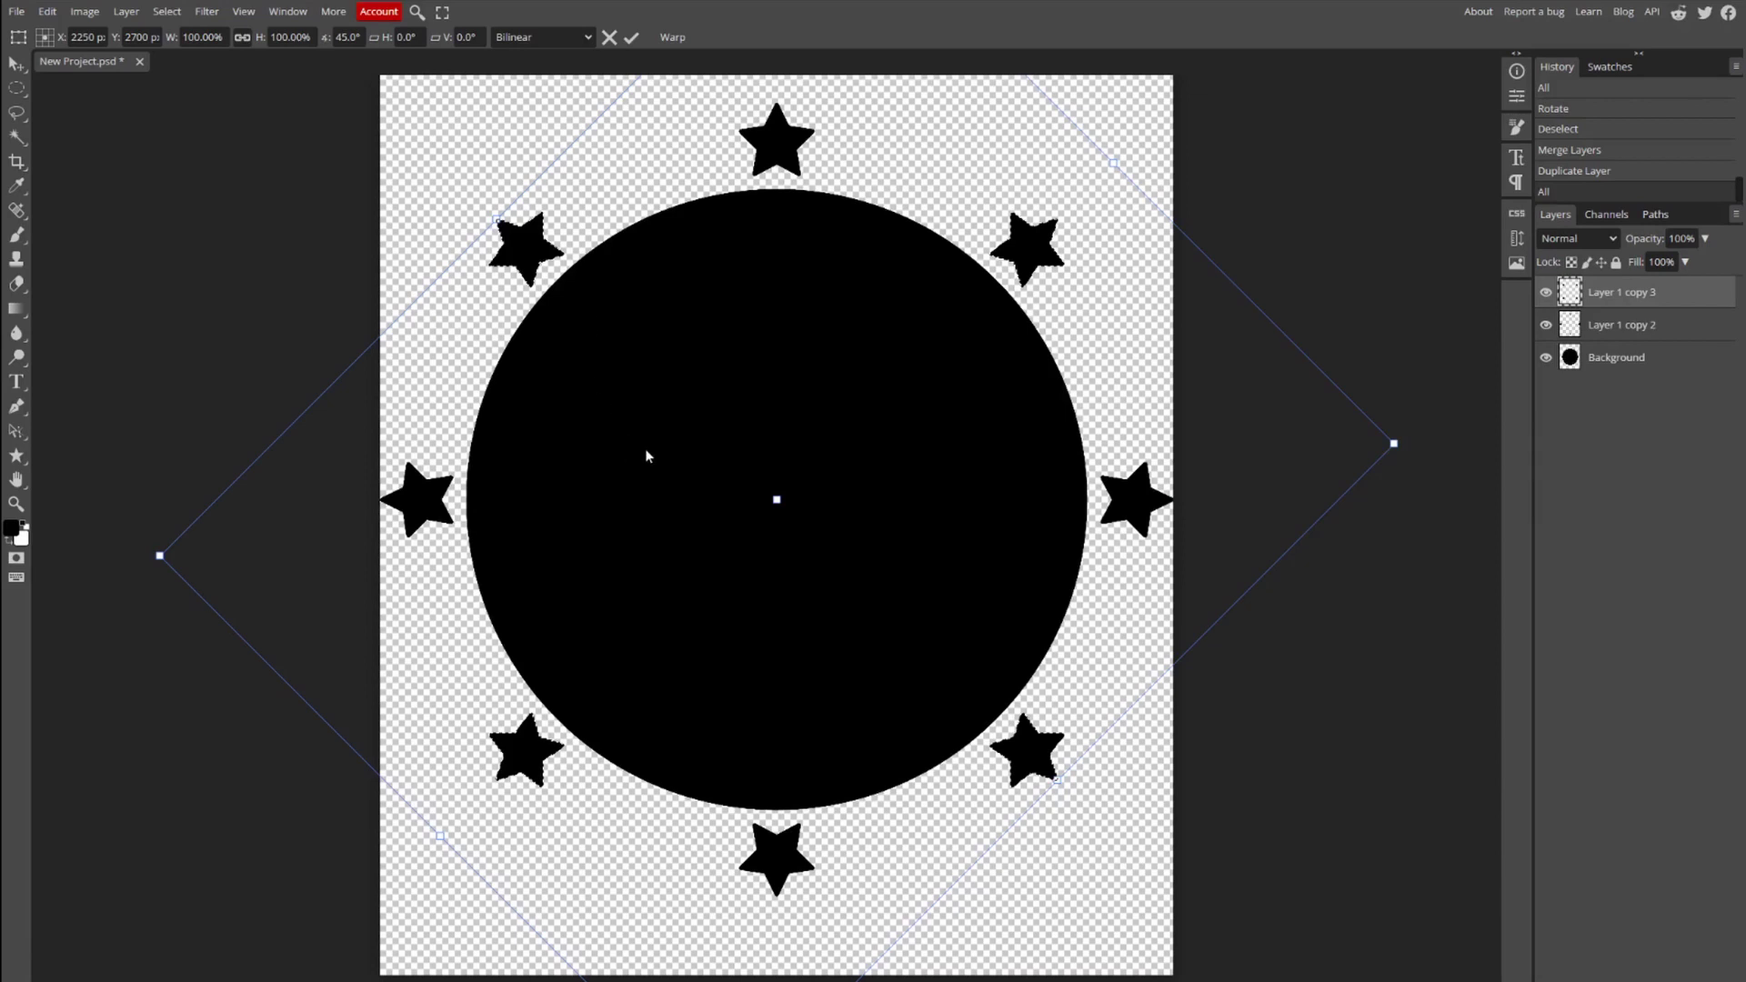
key(Return)
key(ctrl+d)
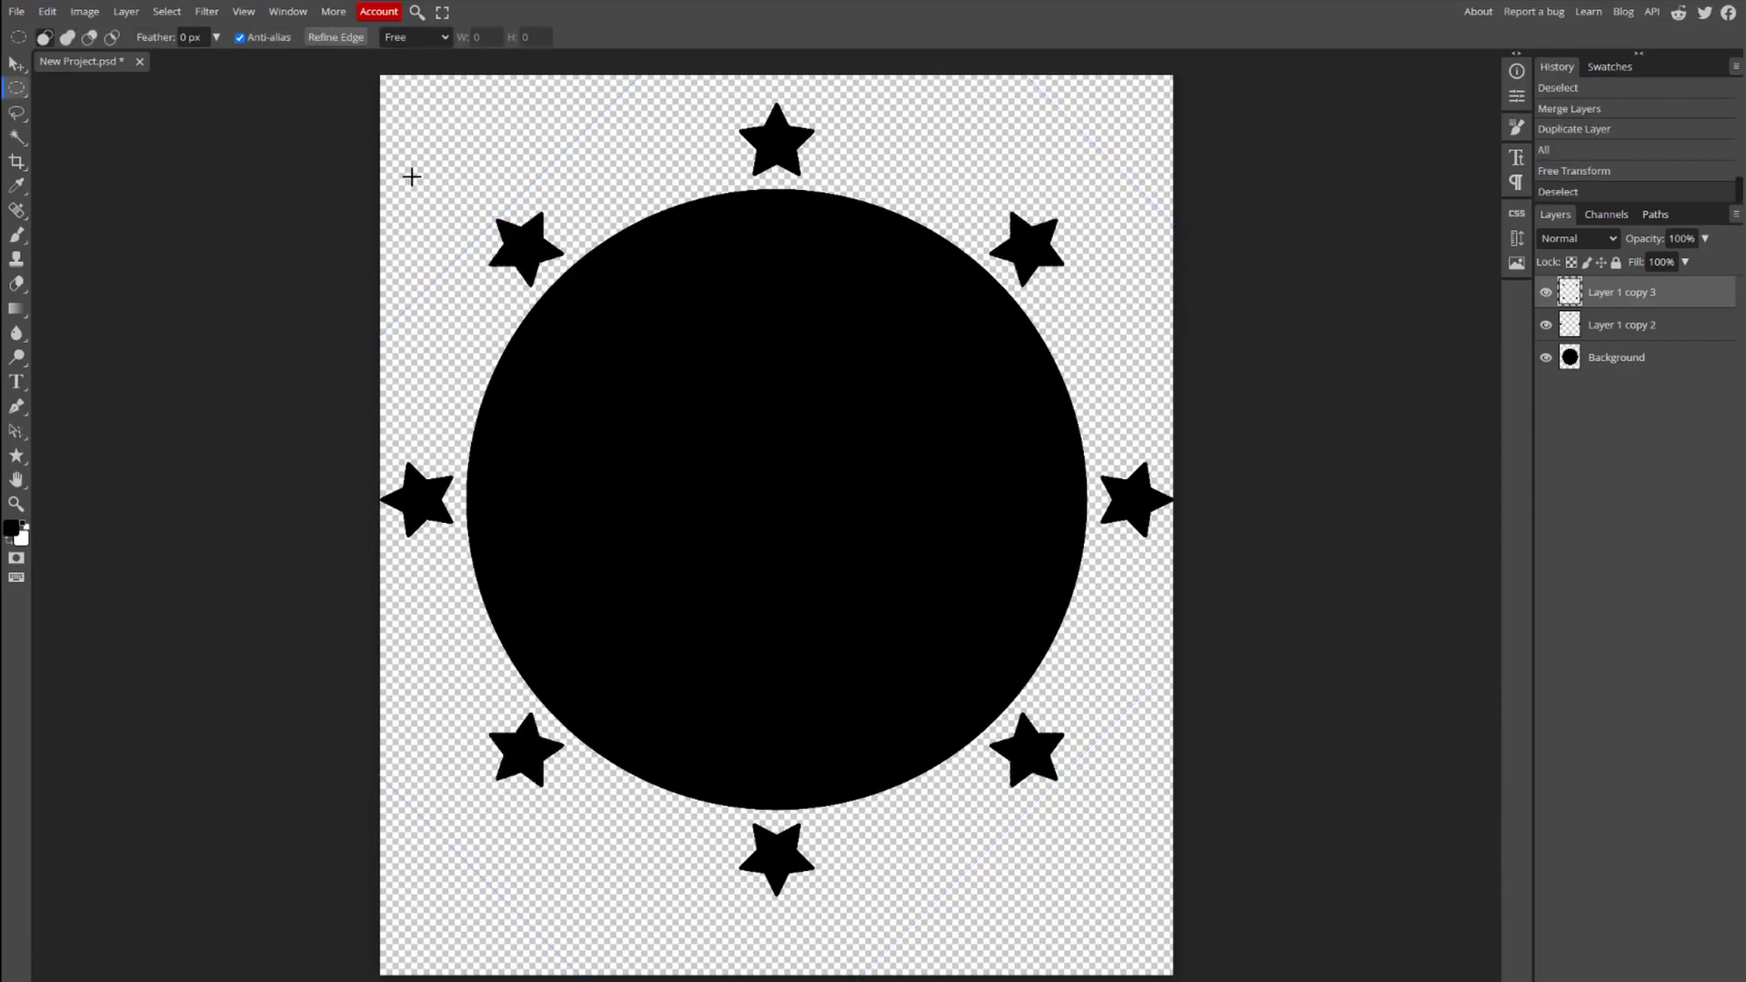
Merge the two four-star layers into one and duplicate the merged layer.
right_click(1597, 325)
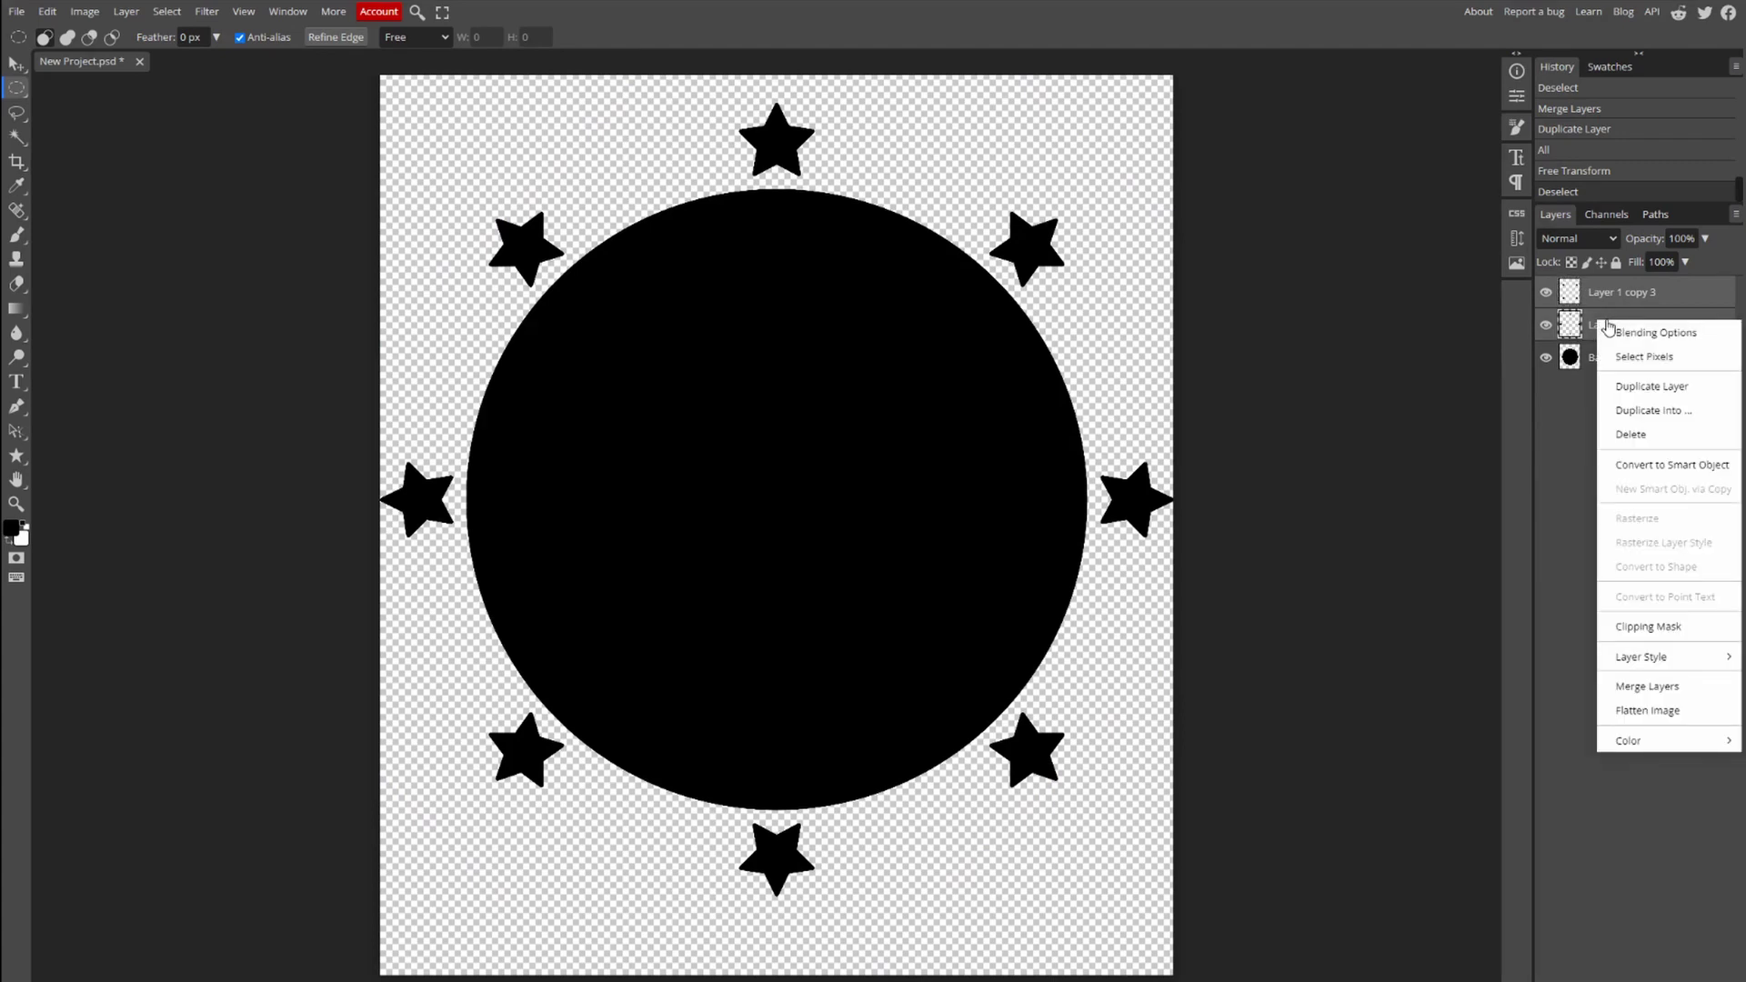
click(1542, 428)
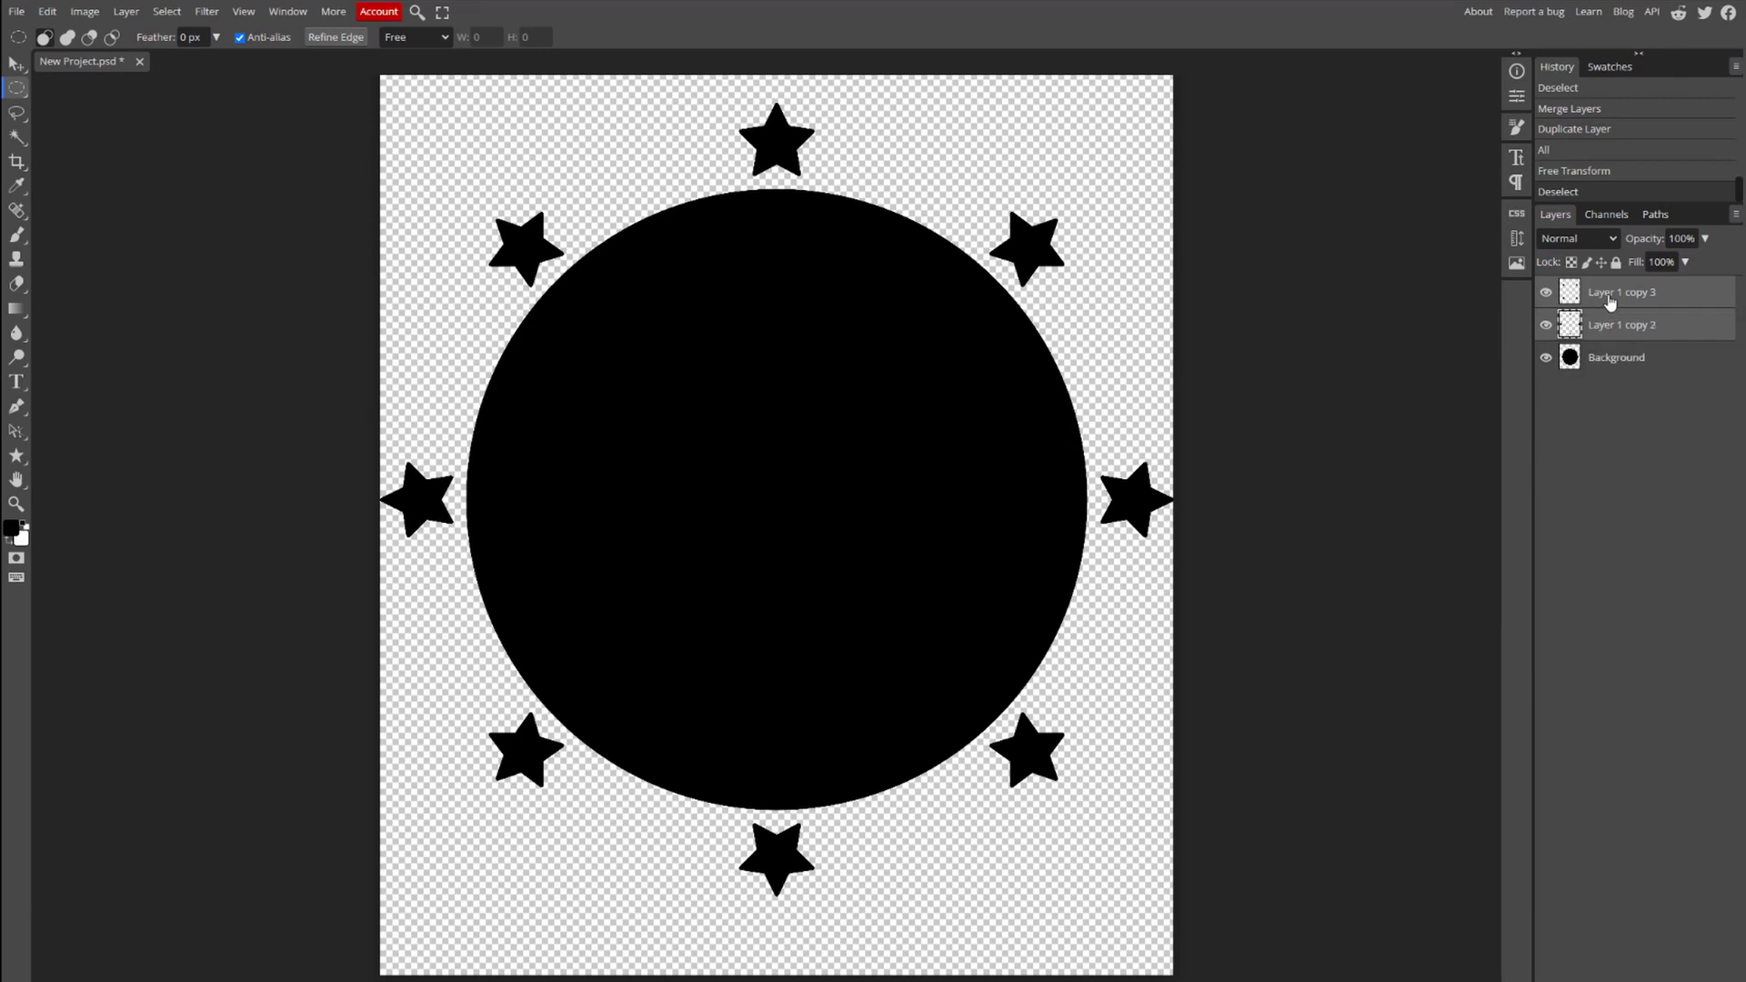
click(1625, 296)
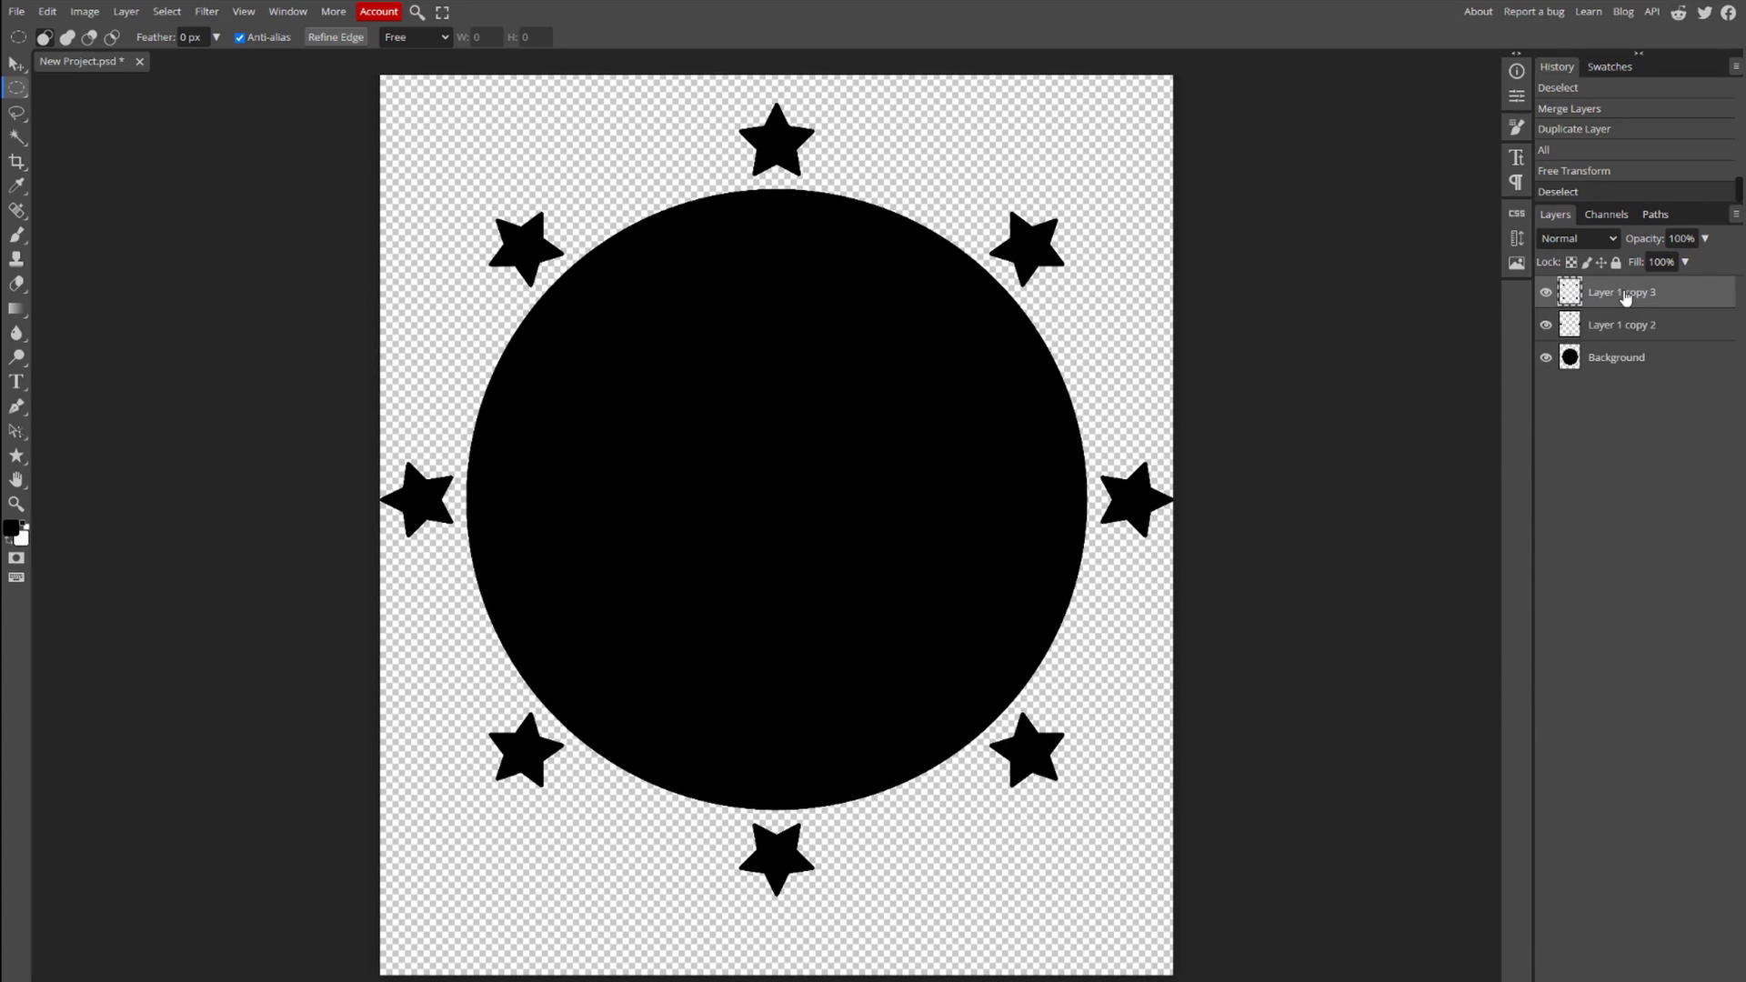
right_click(1619, 325)
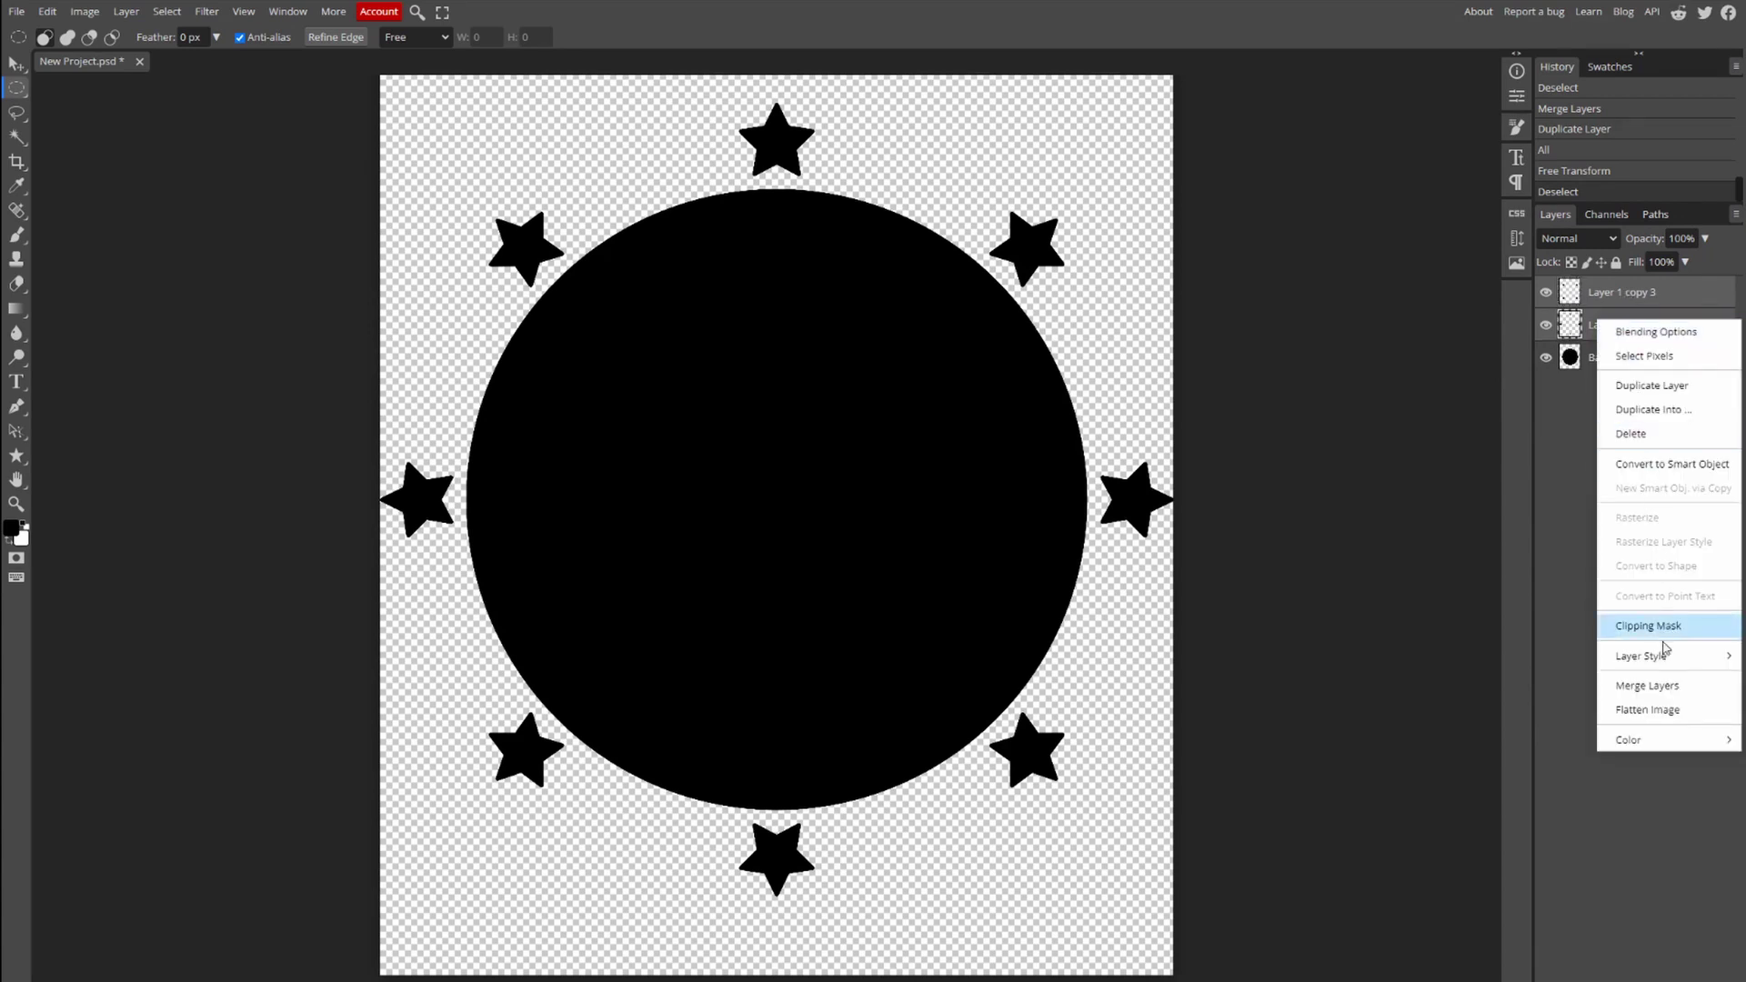
key(ctrl+e)
right_click(1611, 298)
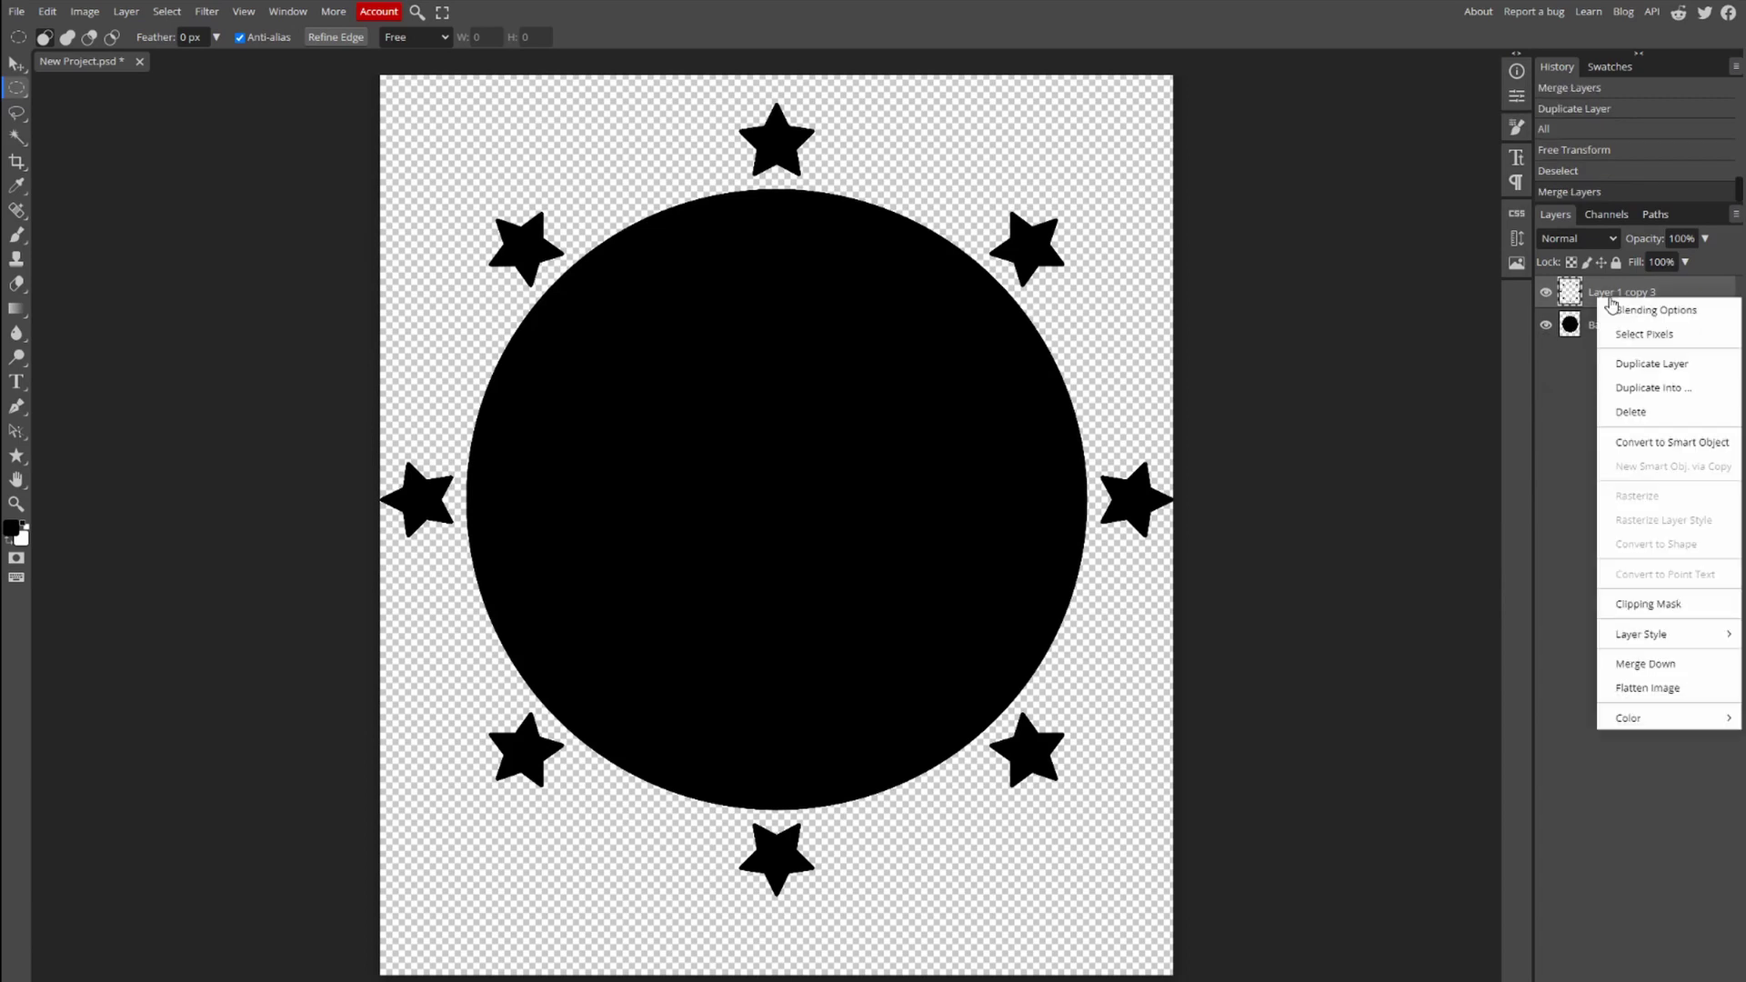
click(1660, 371)
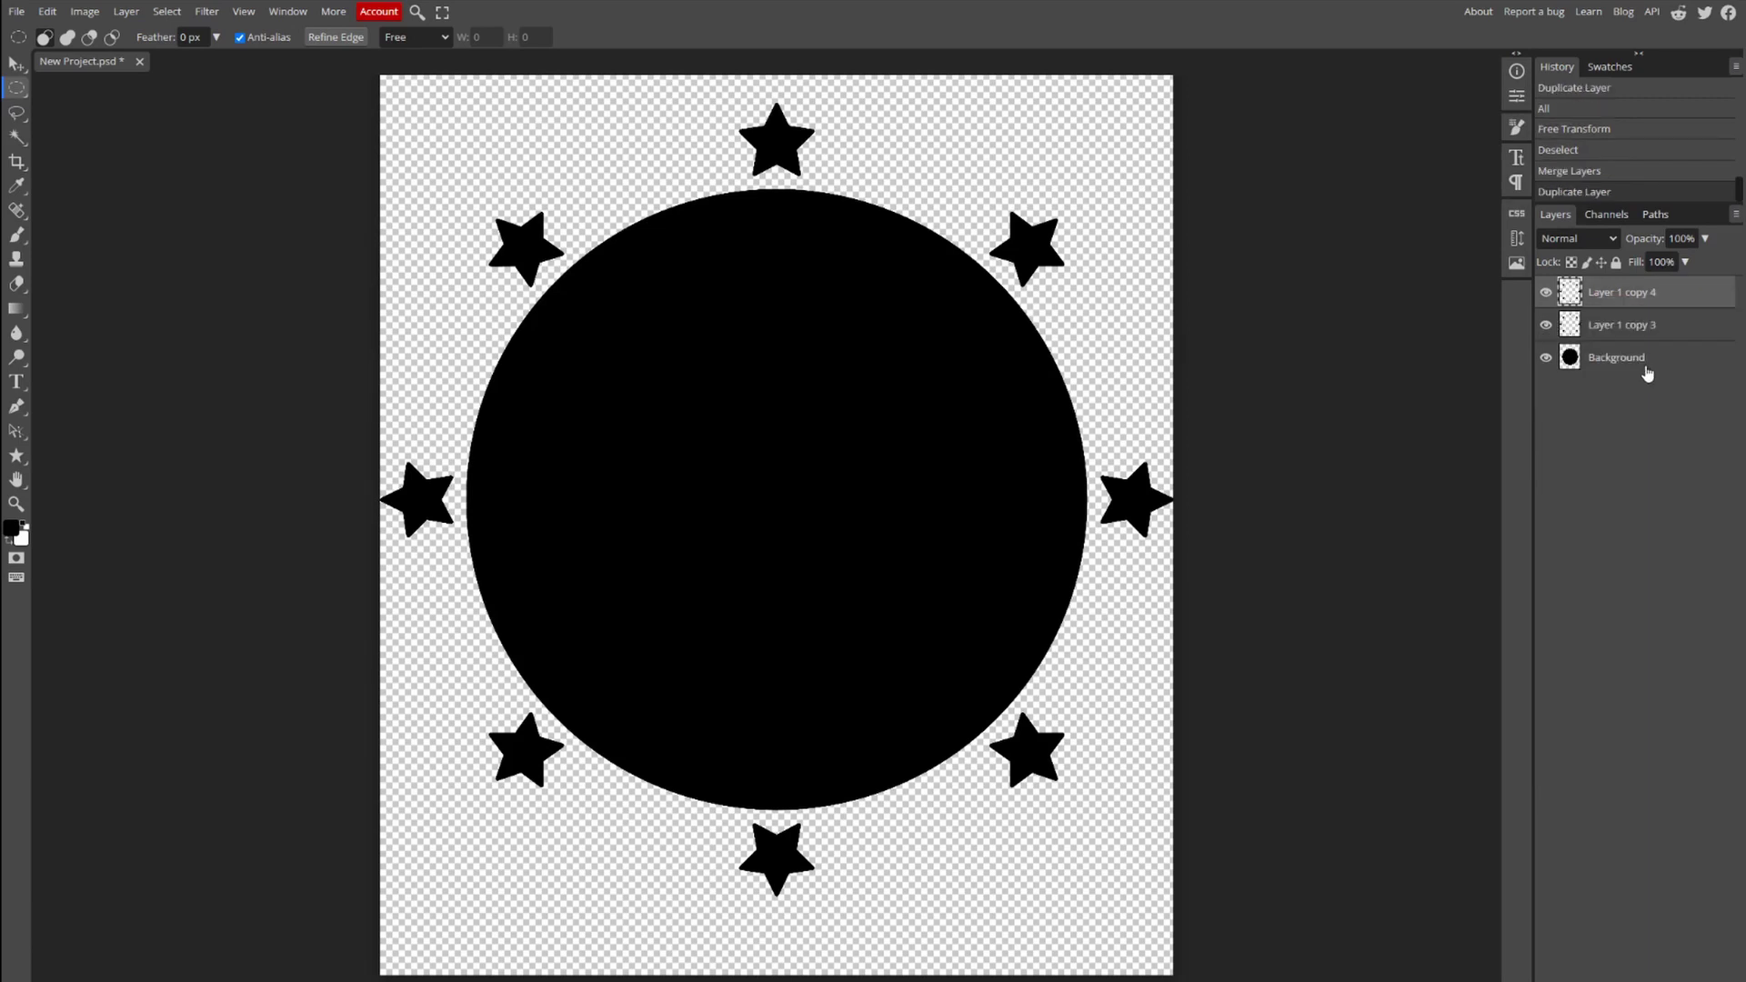
Rotate the duplicated eight-star layer by 22.5° about the canvas centre with Free Transform, and deselect.
key(ctrl+a)
click(47, 11)
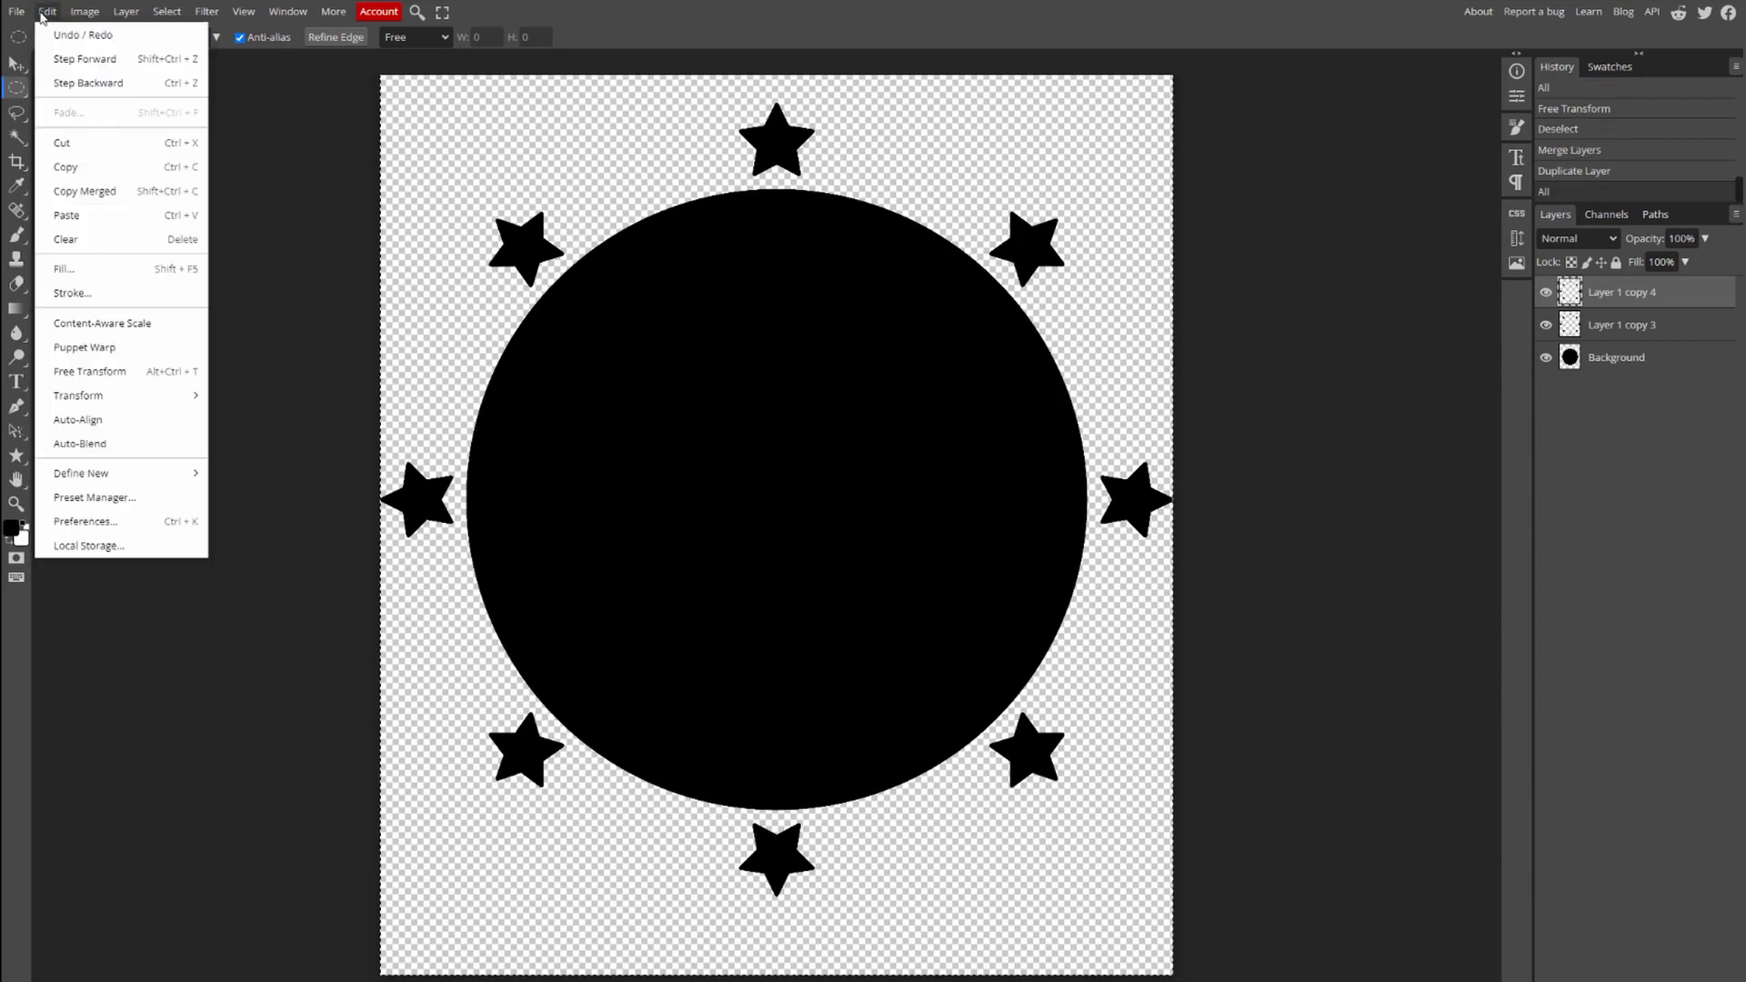
click(119, 373)
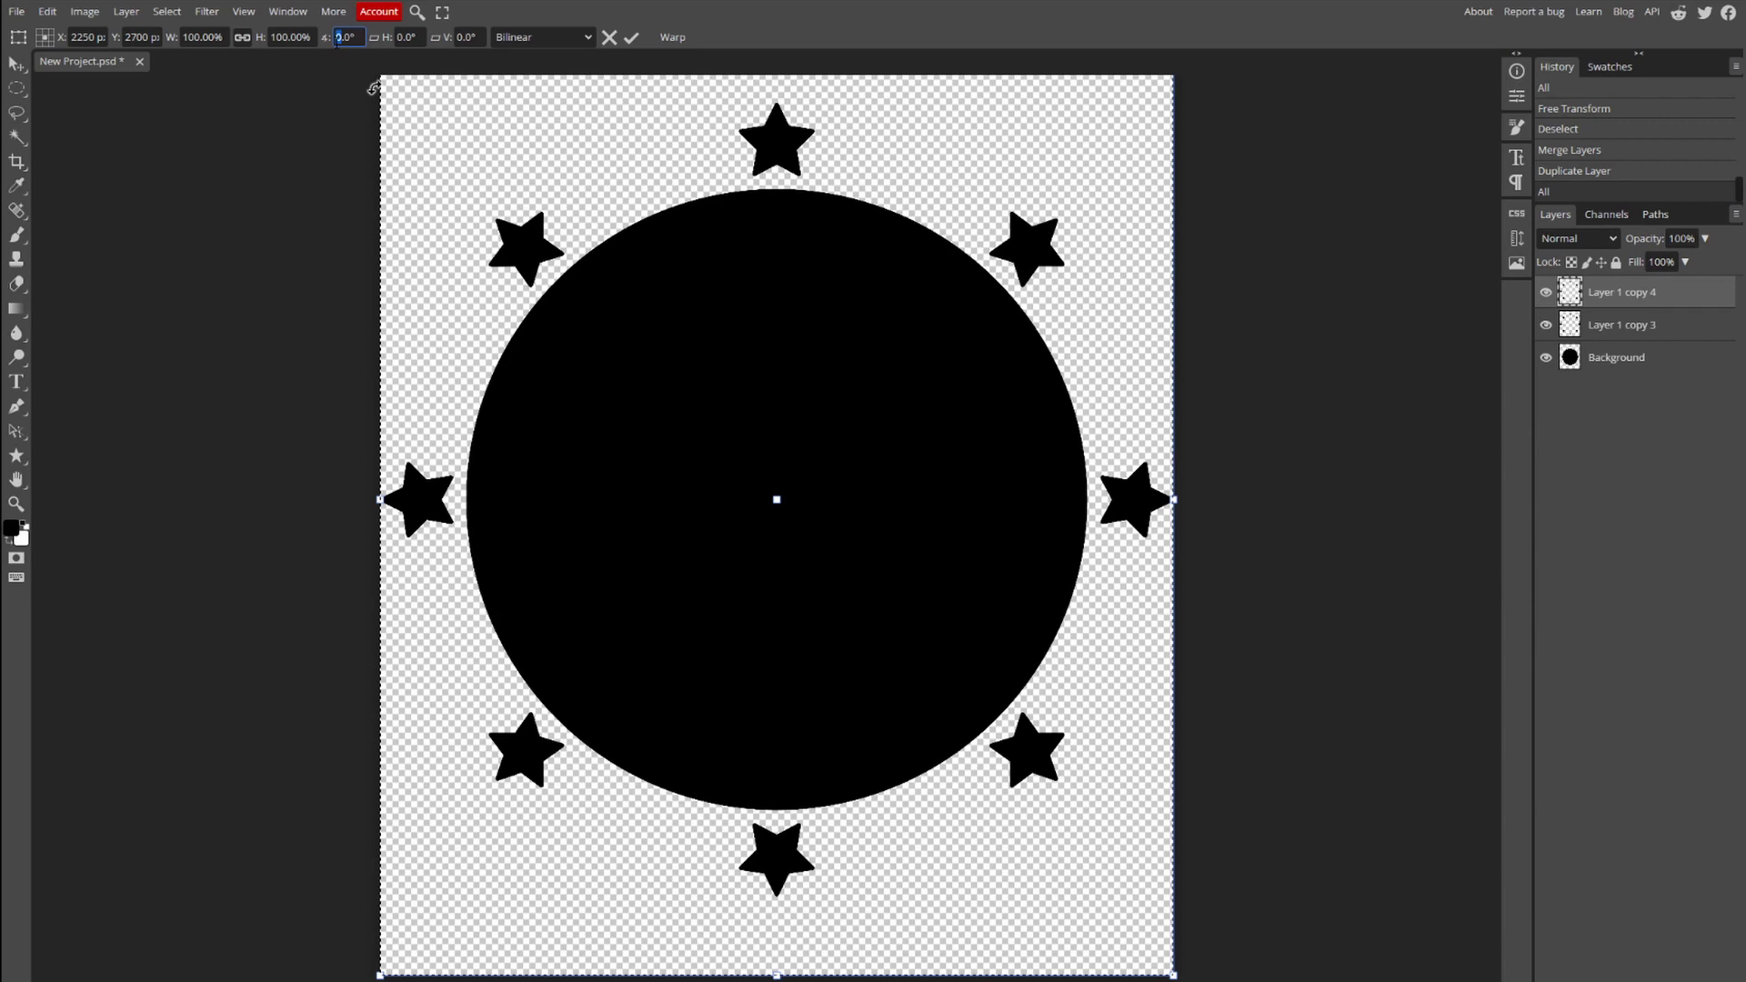
text(0)
key(Return)
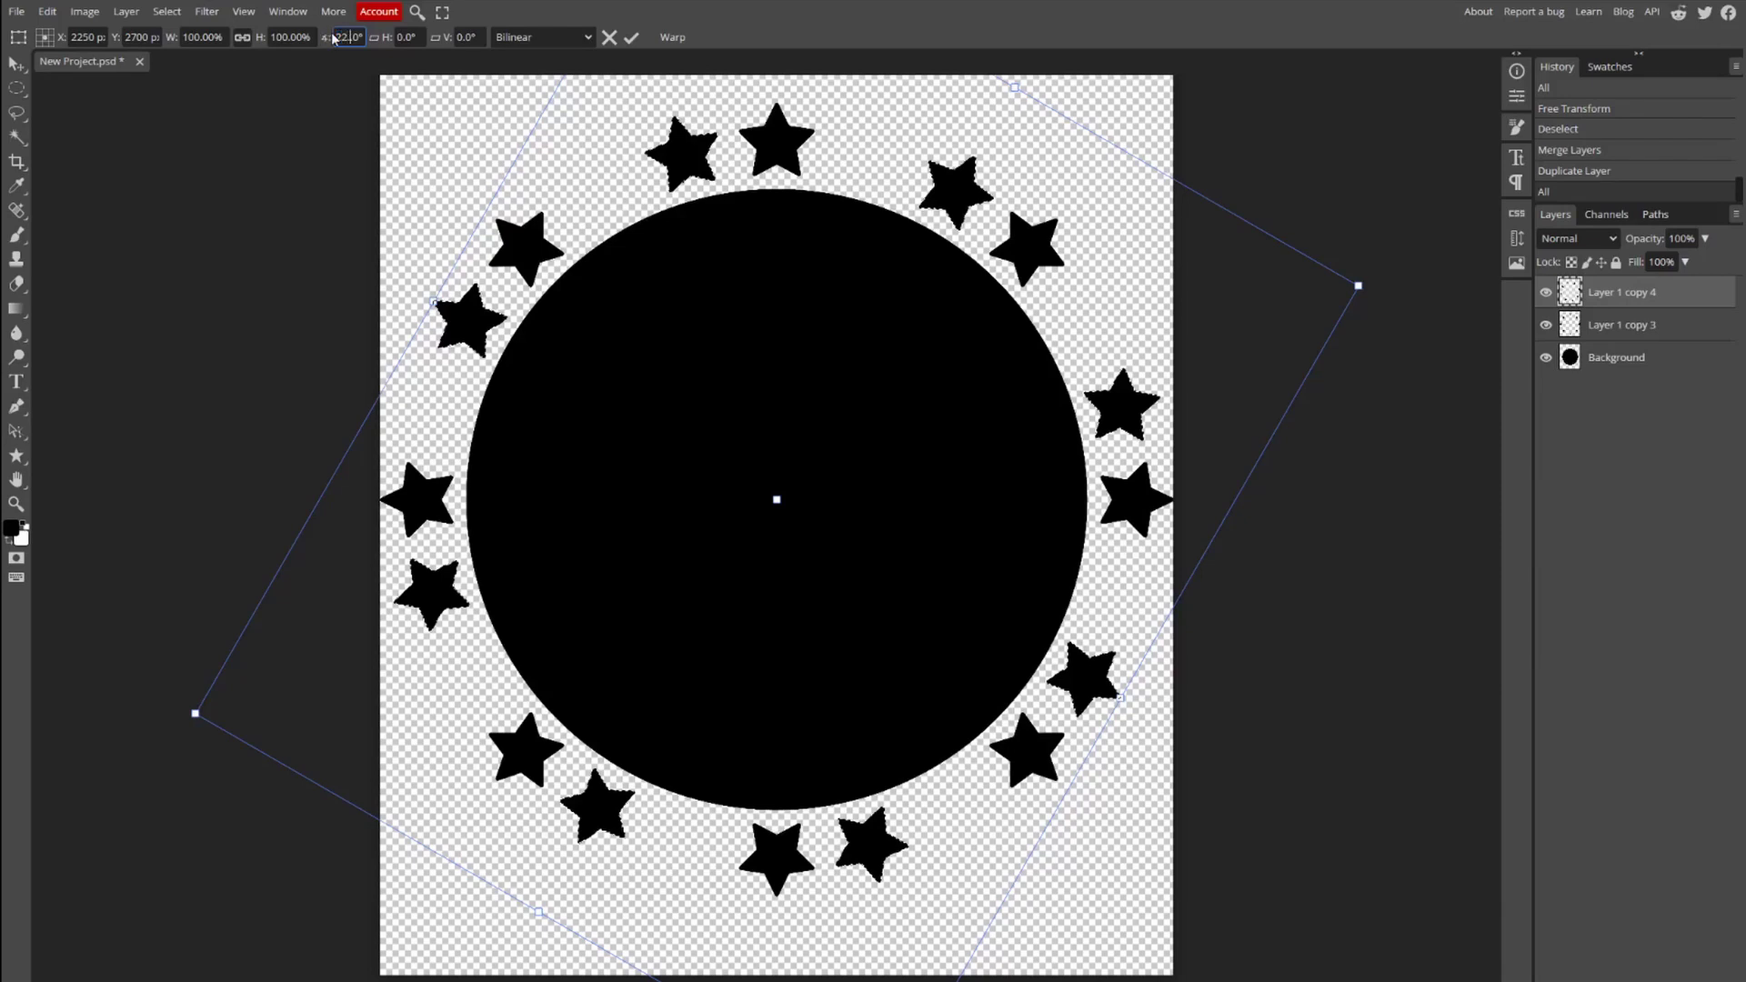
key(Return)
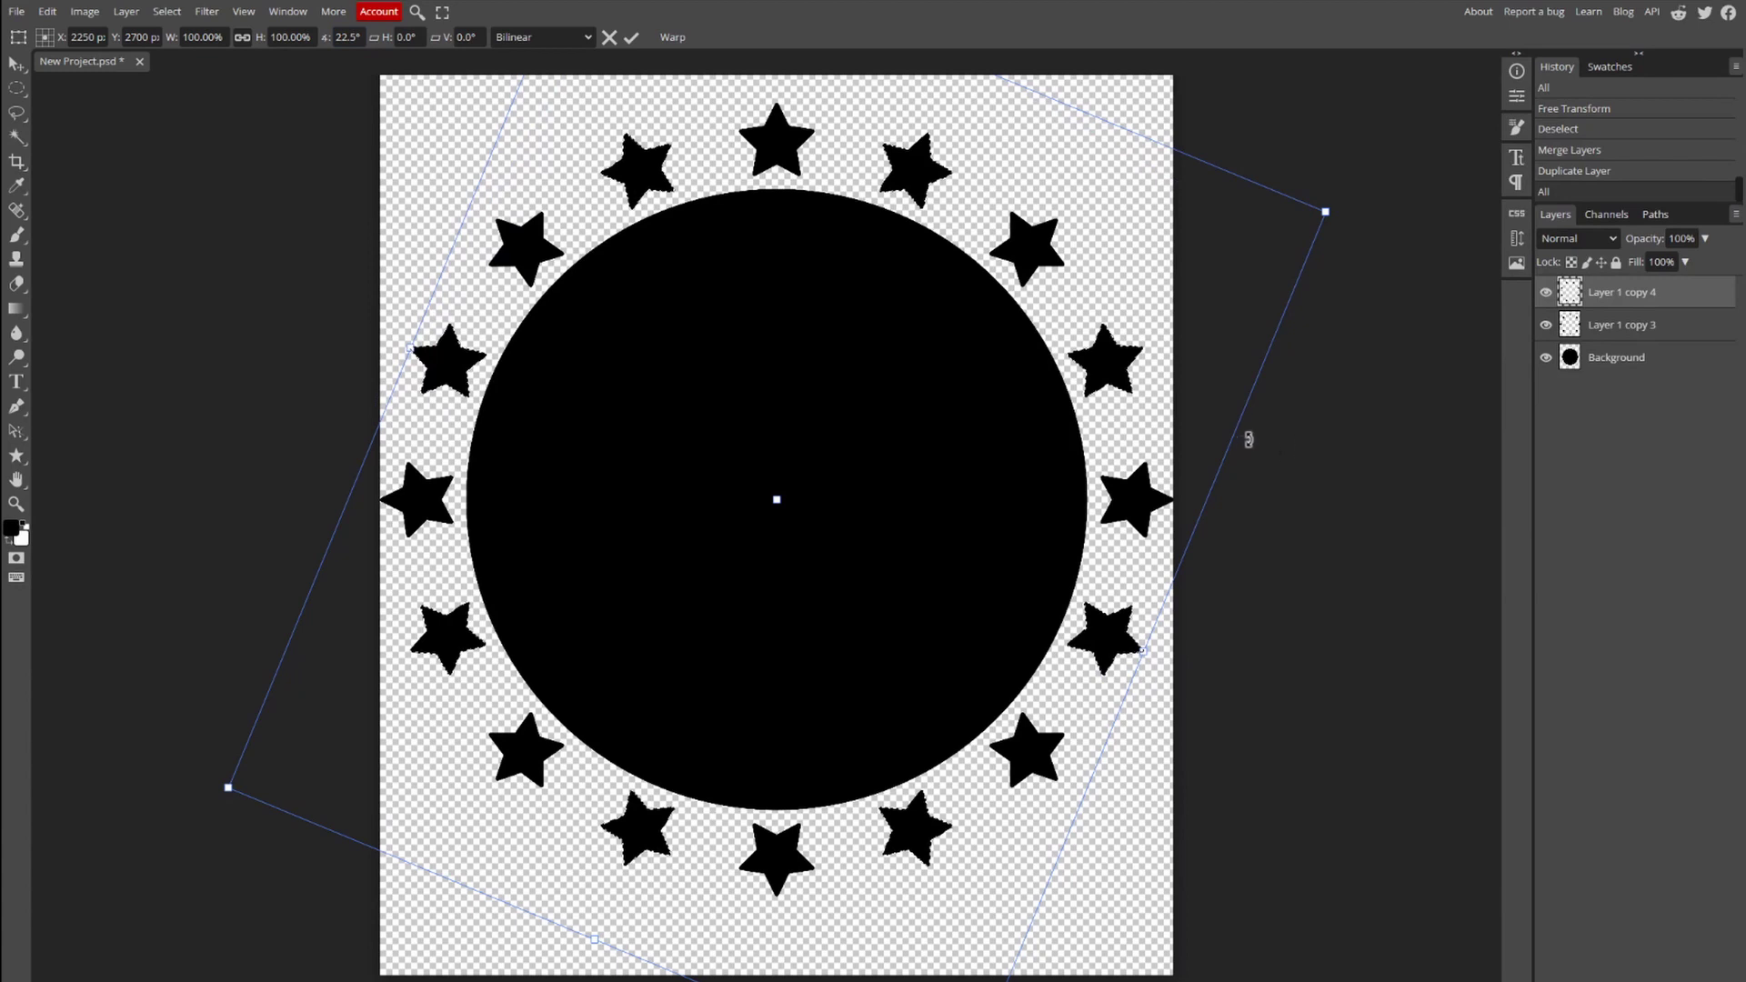
key(Return)
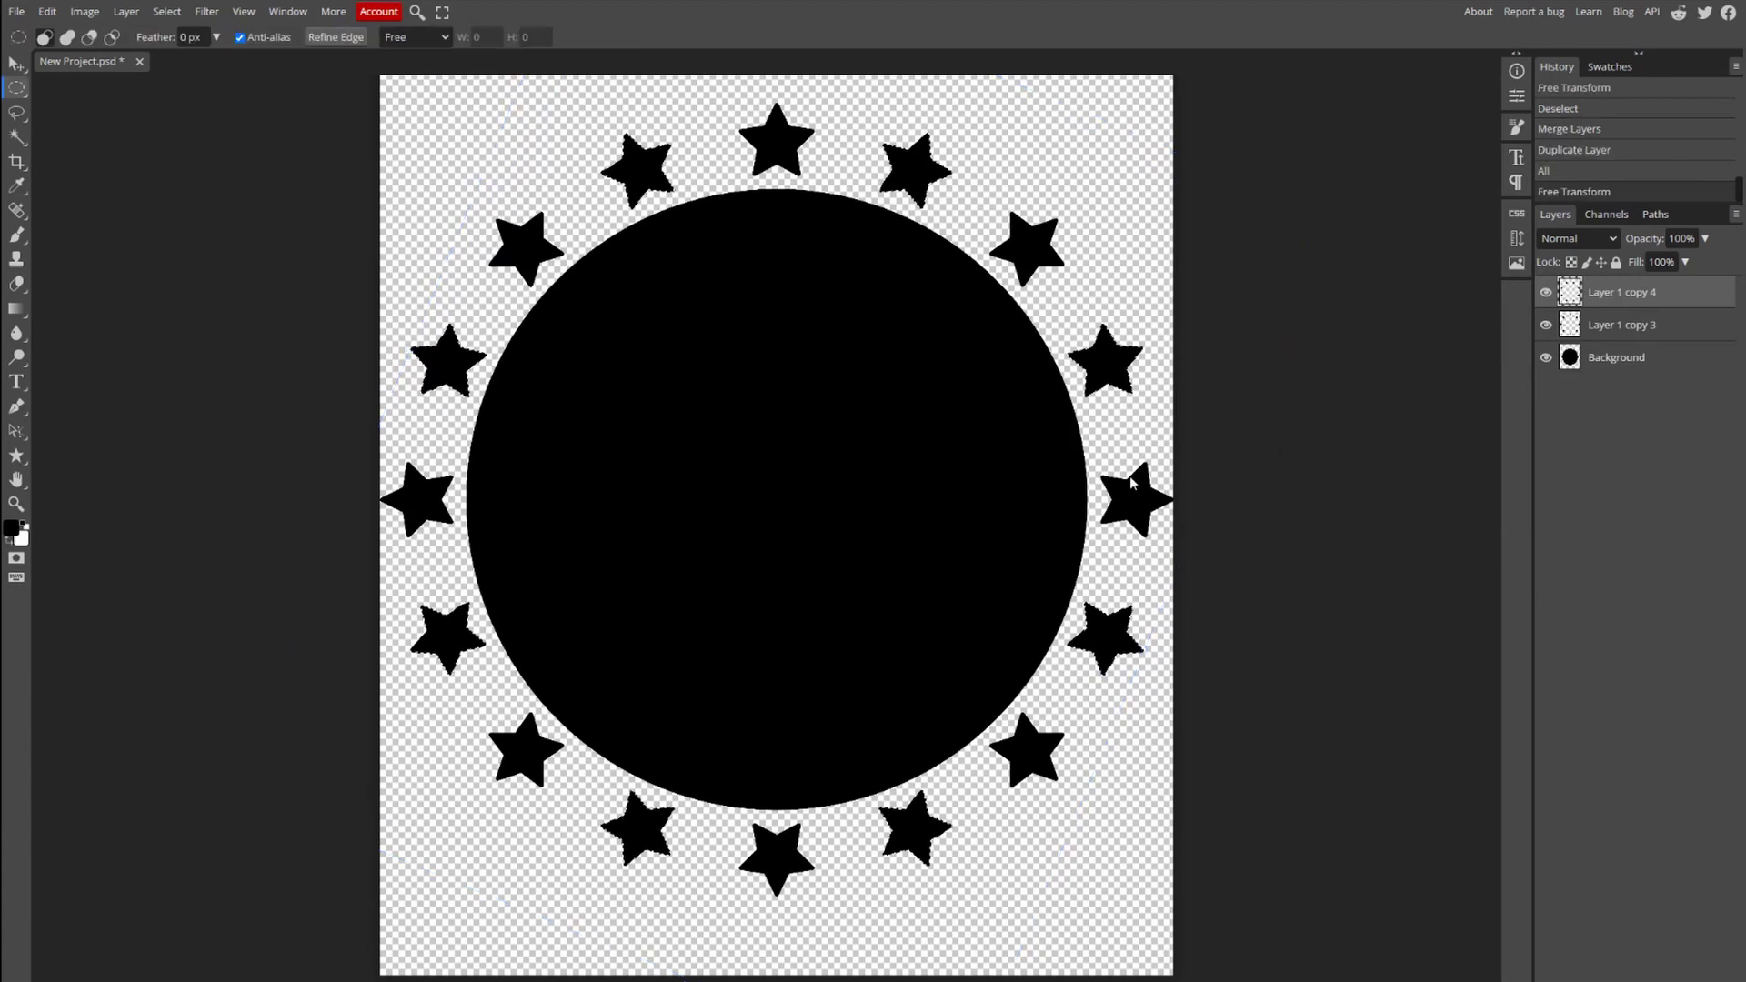
key(ctrl+d)
Merge the two eight-star layers into a single layer holding the full ring of stars.
alt+scroll(714, 773, down, 3)
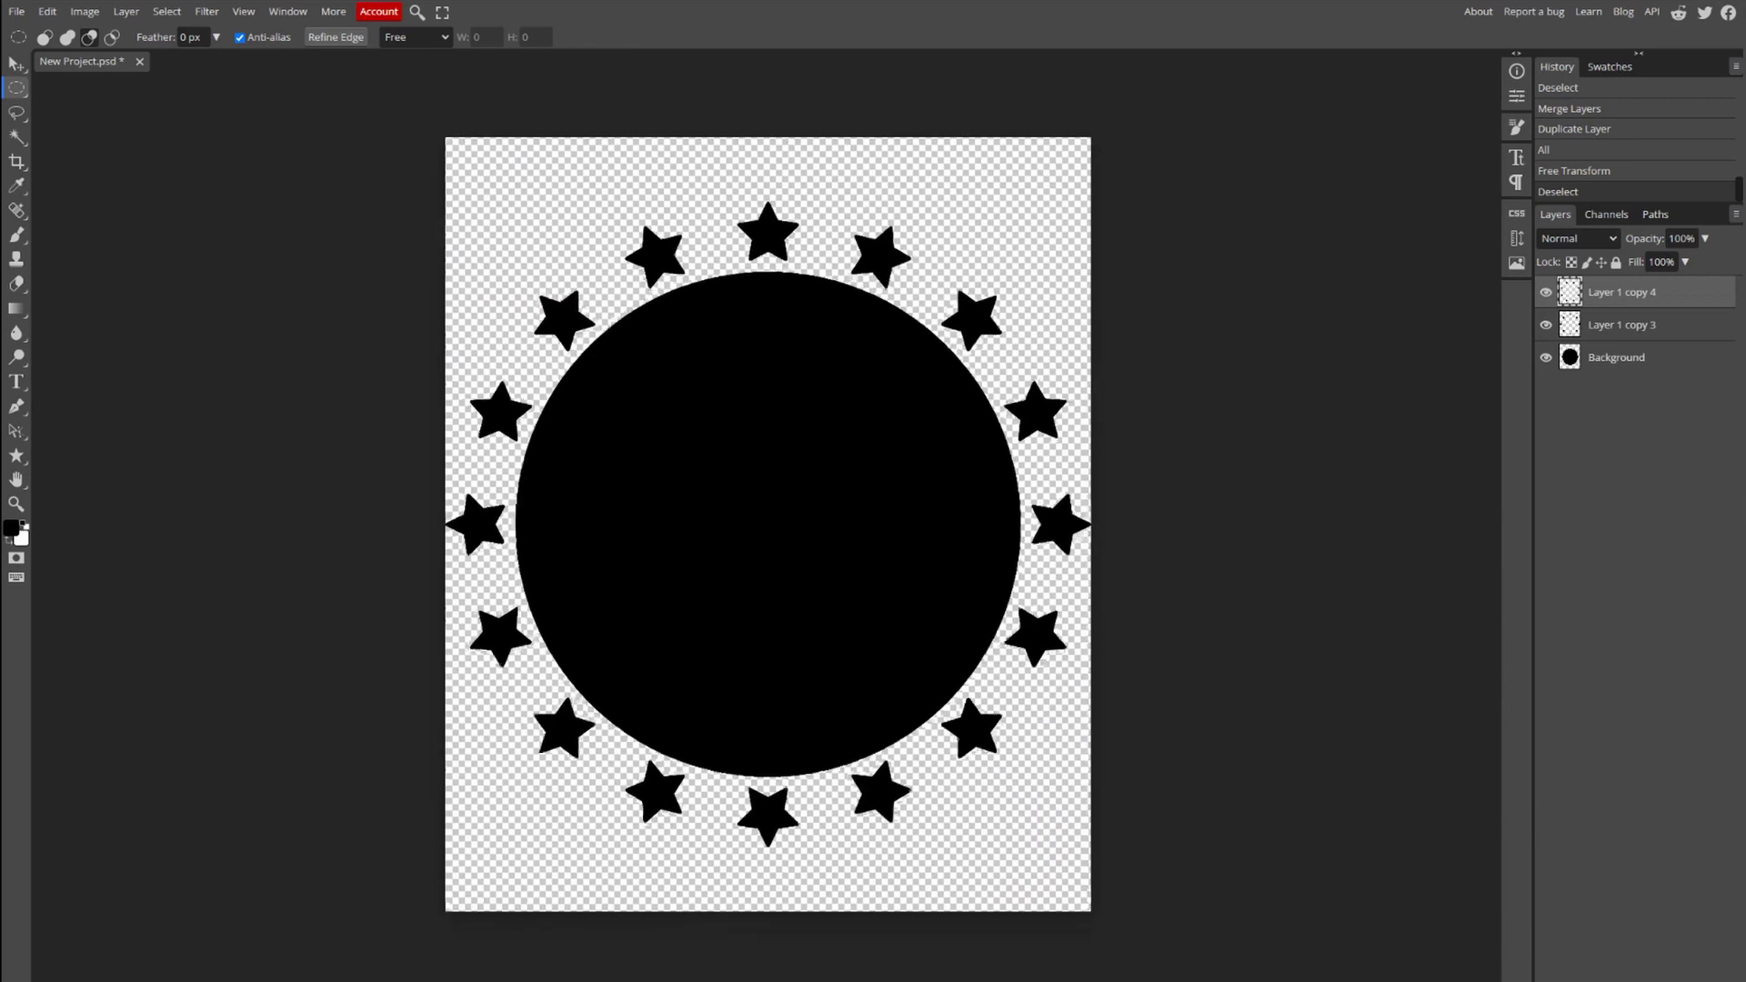
alt+scroll(714, 773, up, 2)
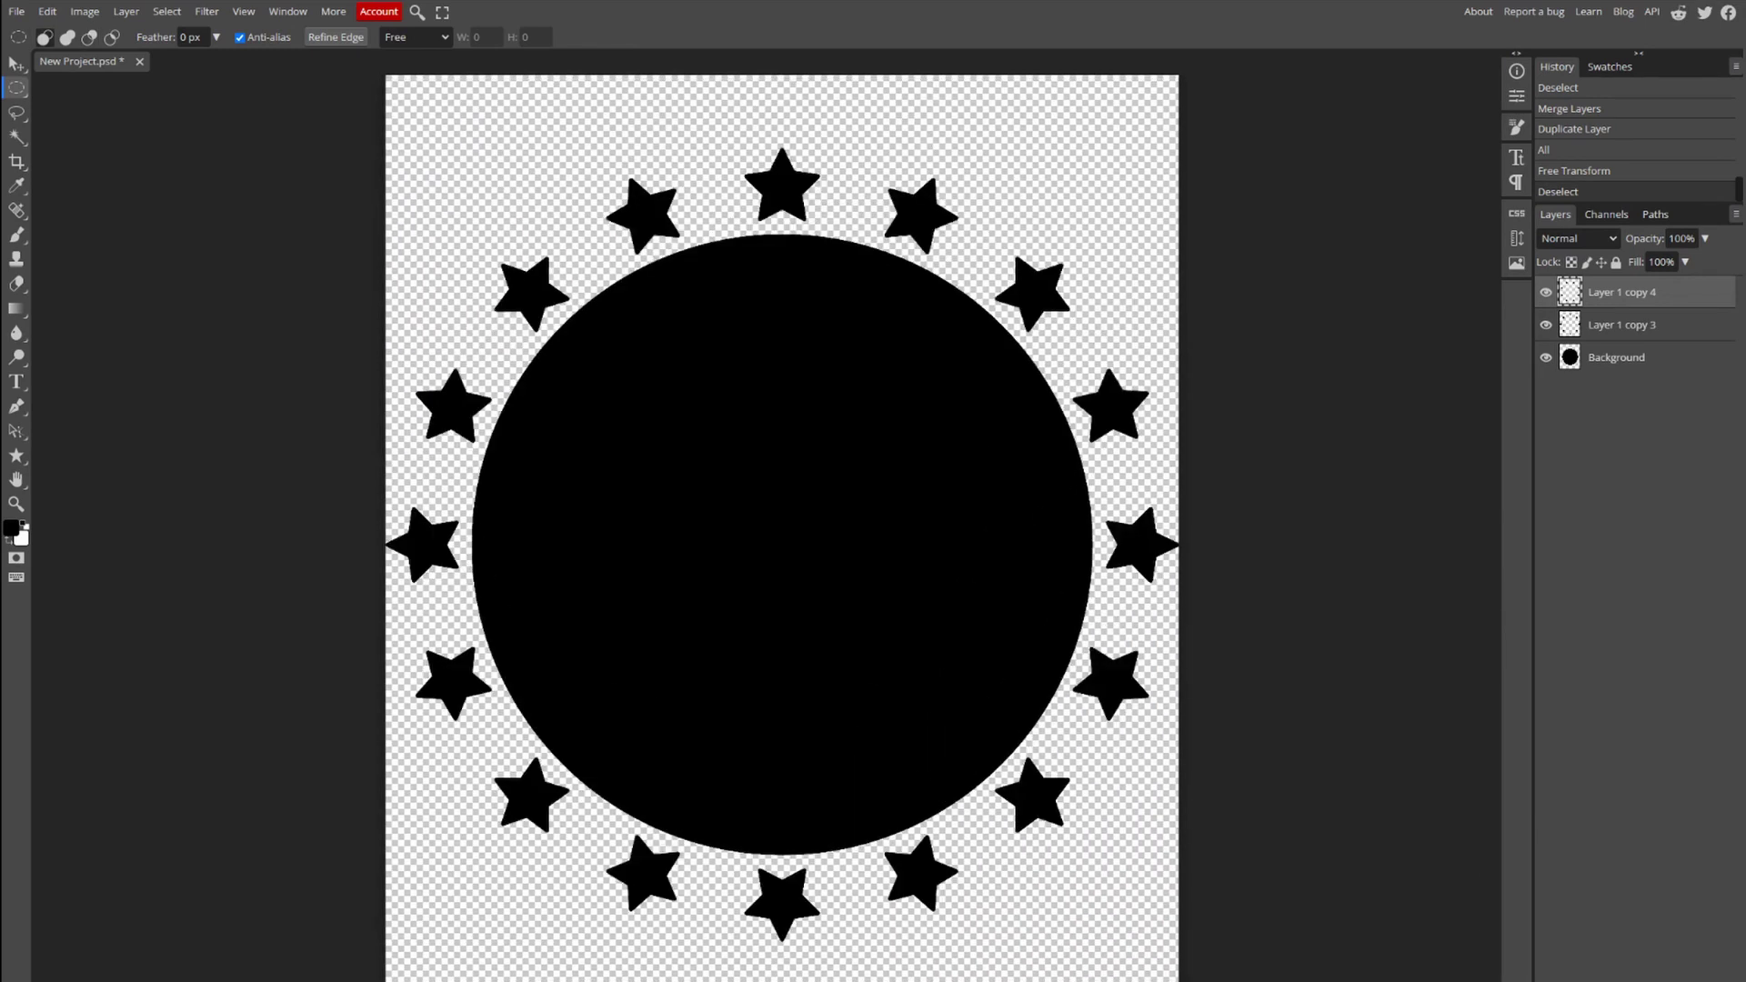
right_click(1615, 327)
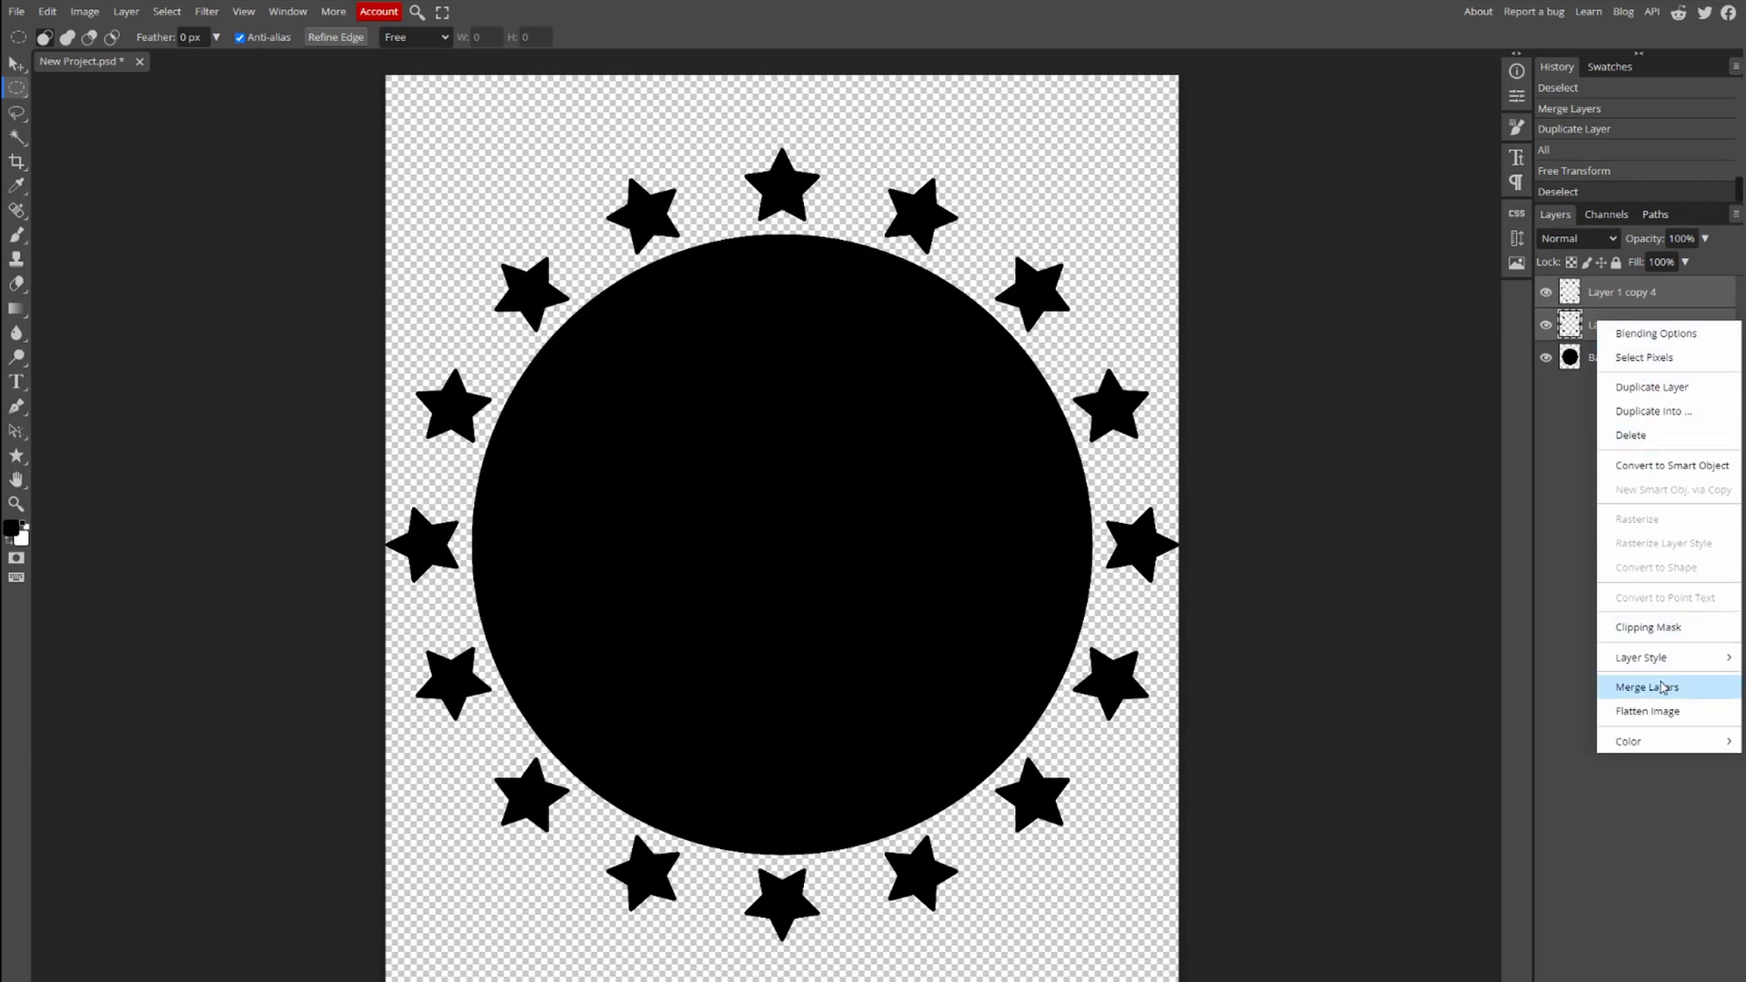
key(Return)
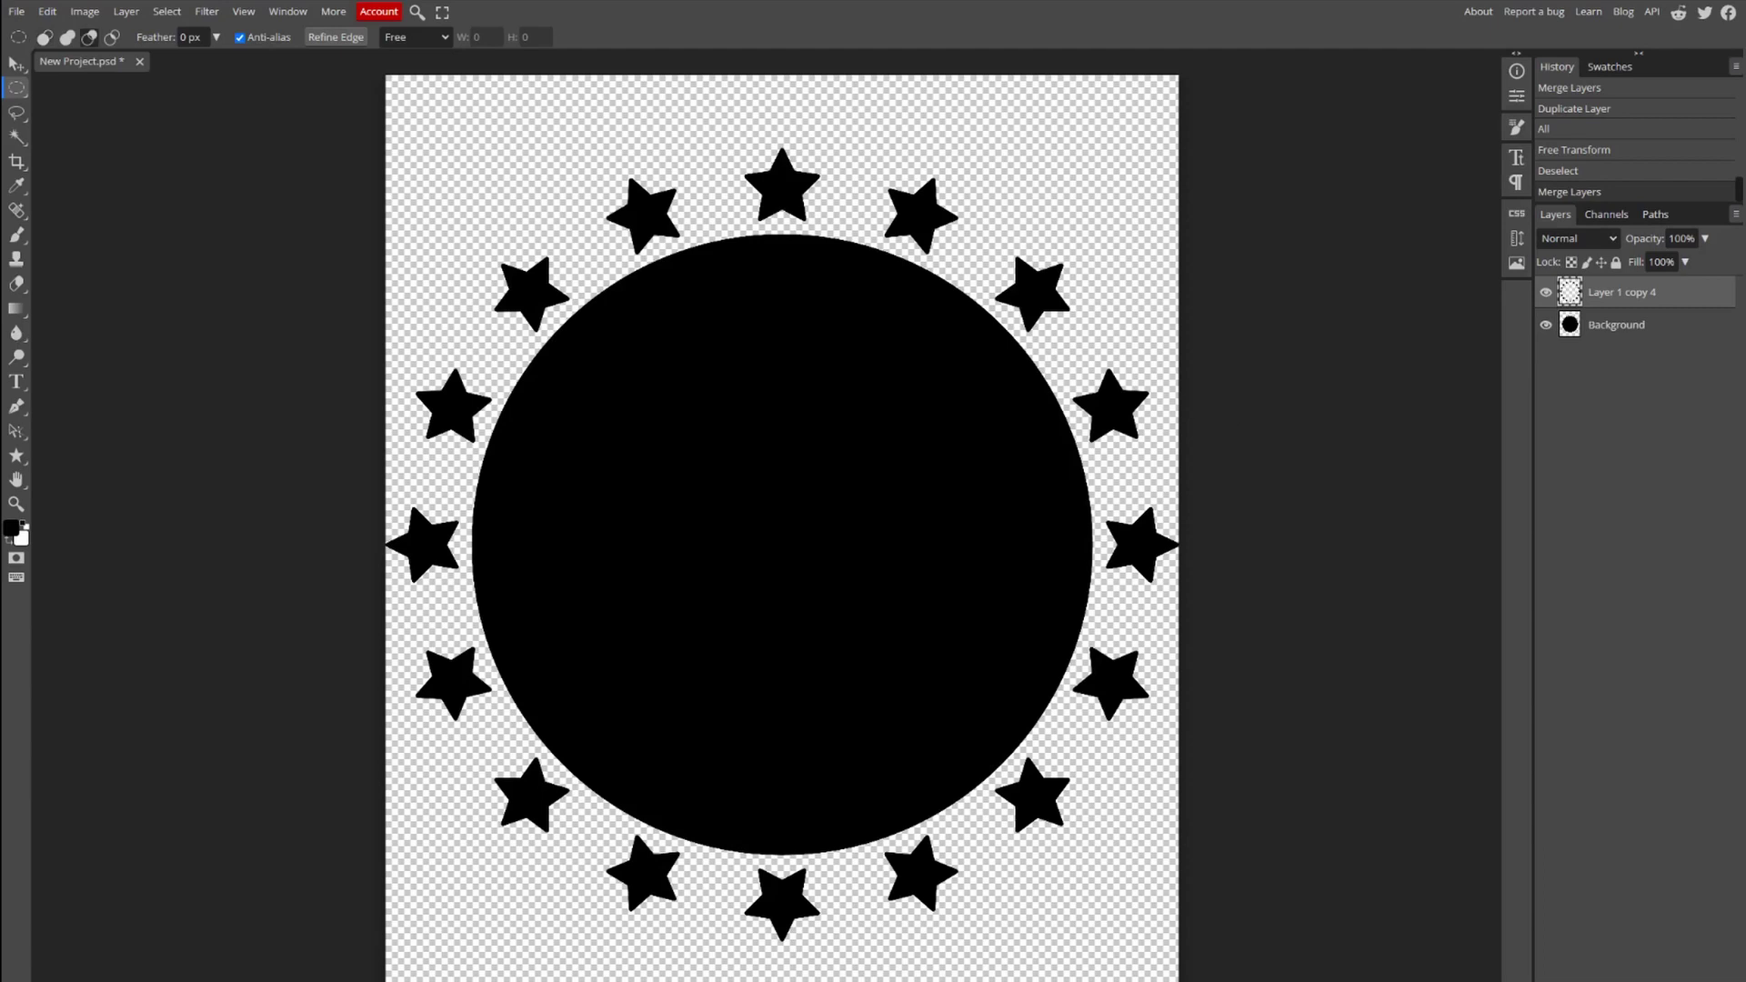
Load a selection hugging the black circle's edge on the Background layer.
scroll(782, 544, up, 1)
click(1616, 327)
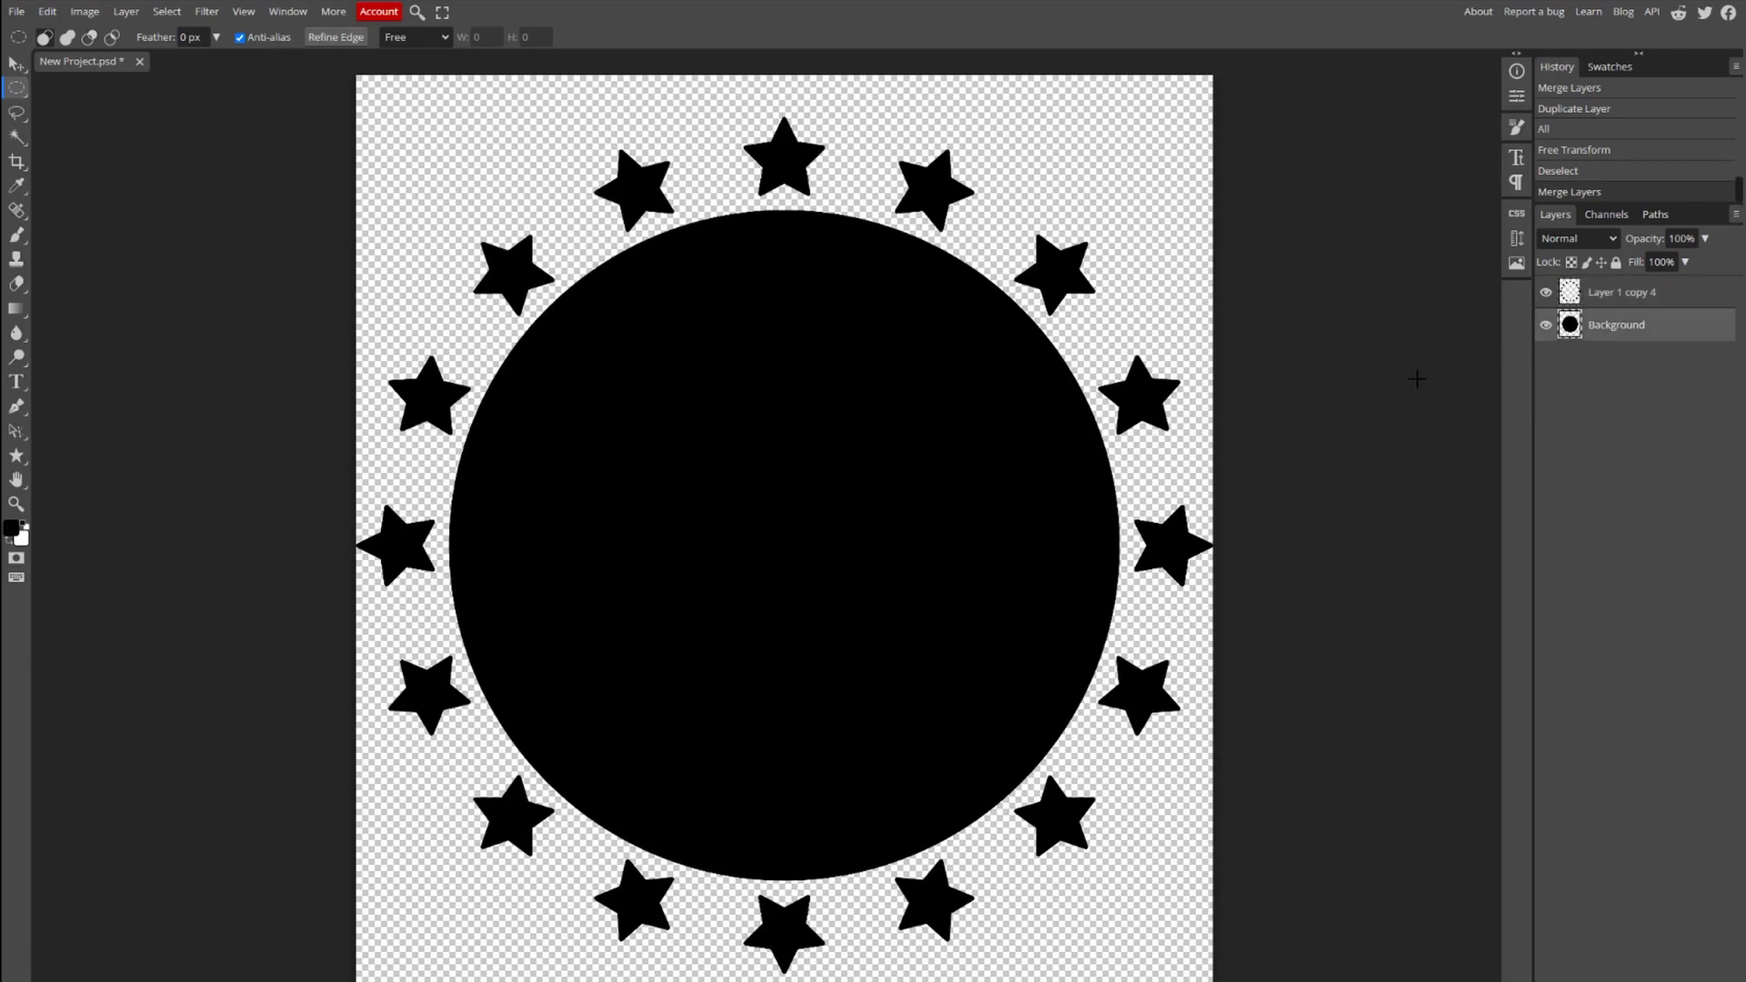
key(ctrl+a)
ctrl+click(862, 393)
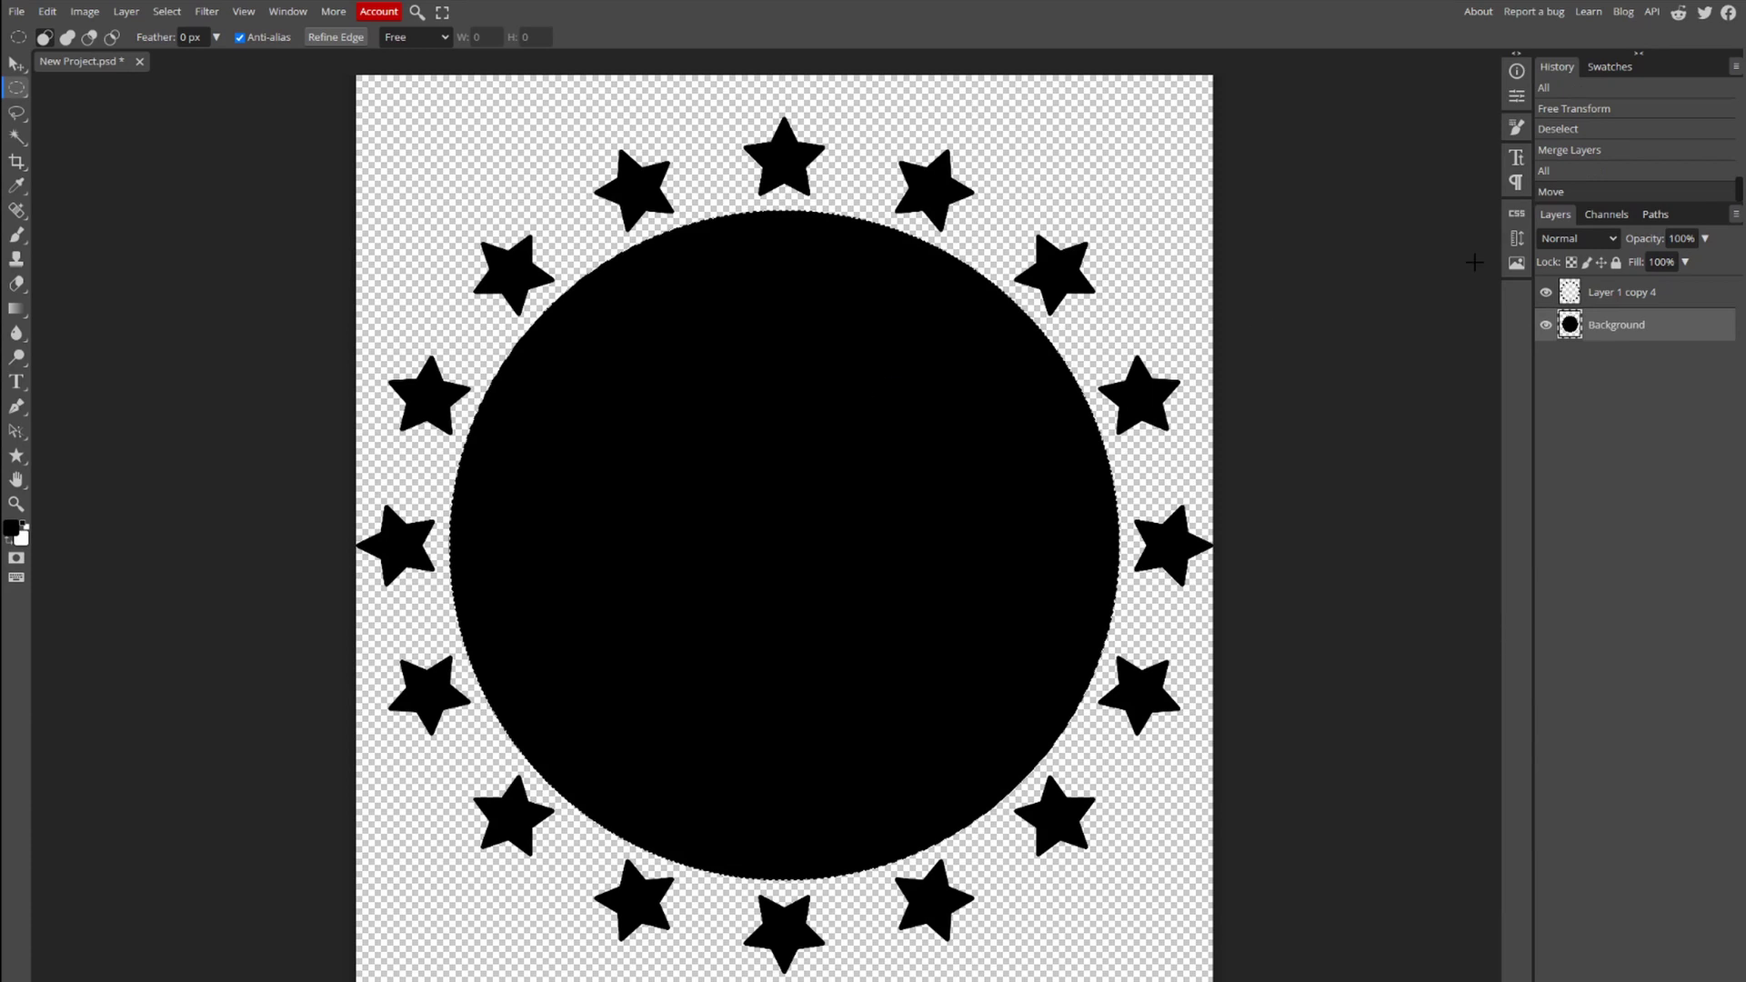
Try dividing the selected circle's height with horizontal guides in 40 and in 30 rows, clearing the guides after each try.
click(1518, 240)
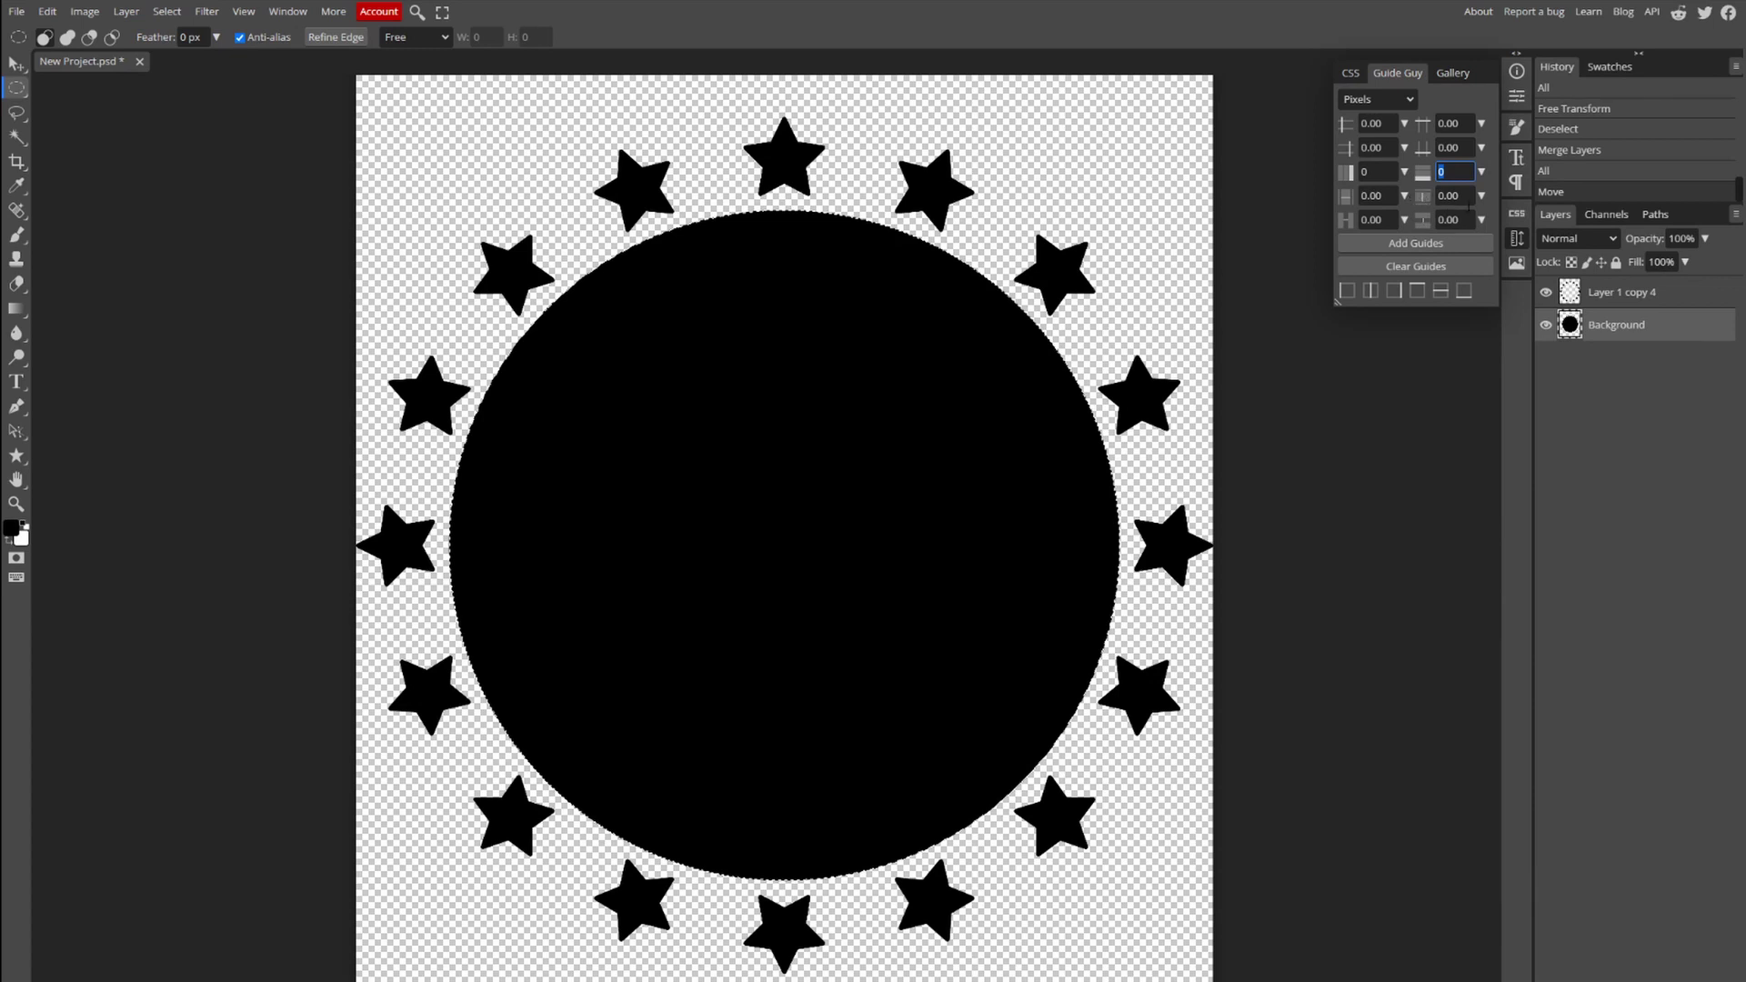
text(40)
click(1458, 245)
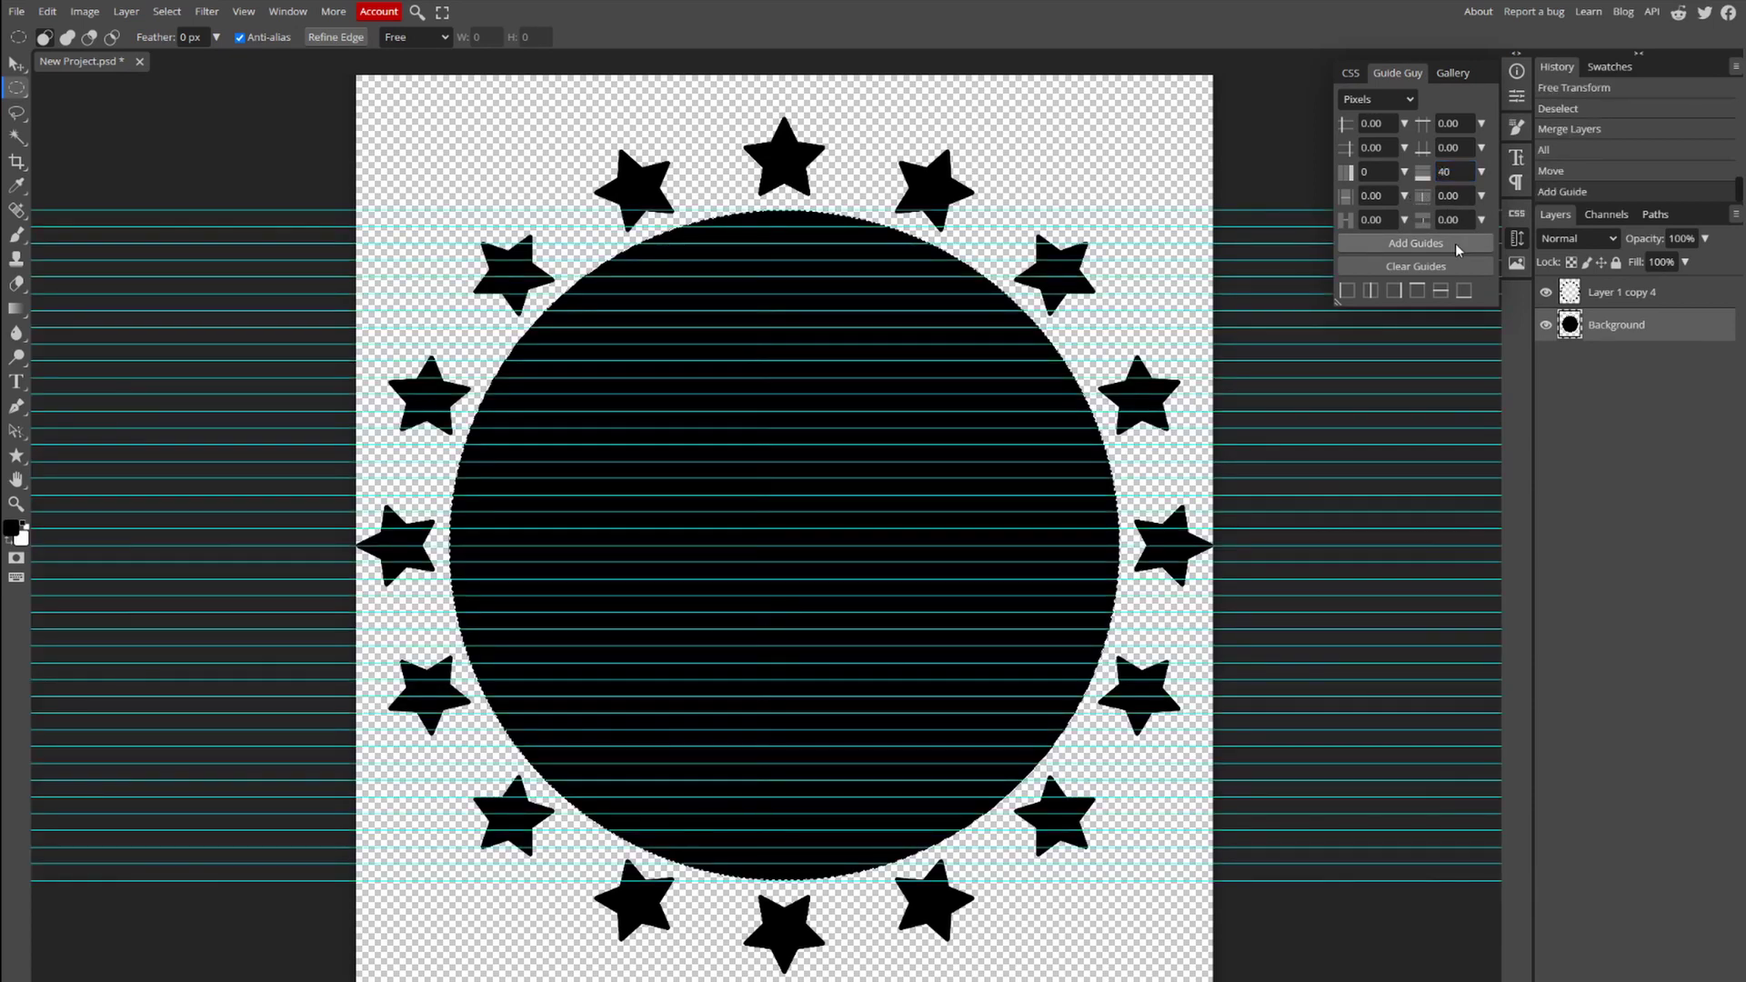
drag(1458, 171, 1424, 173)
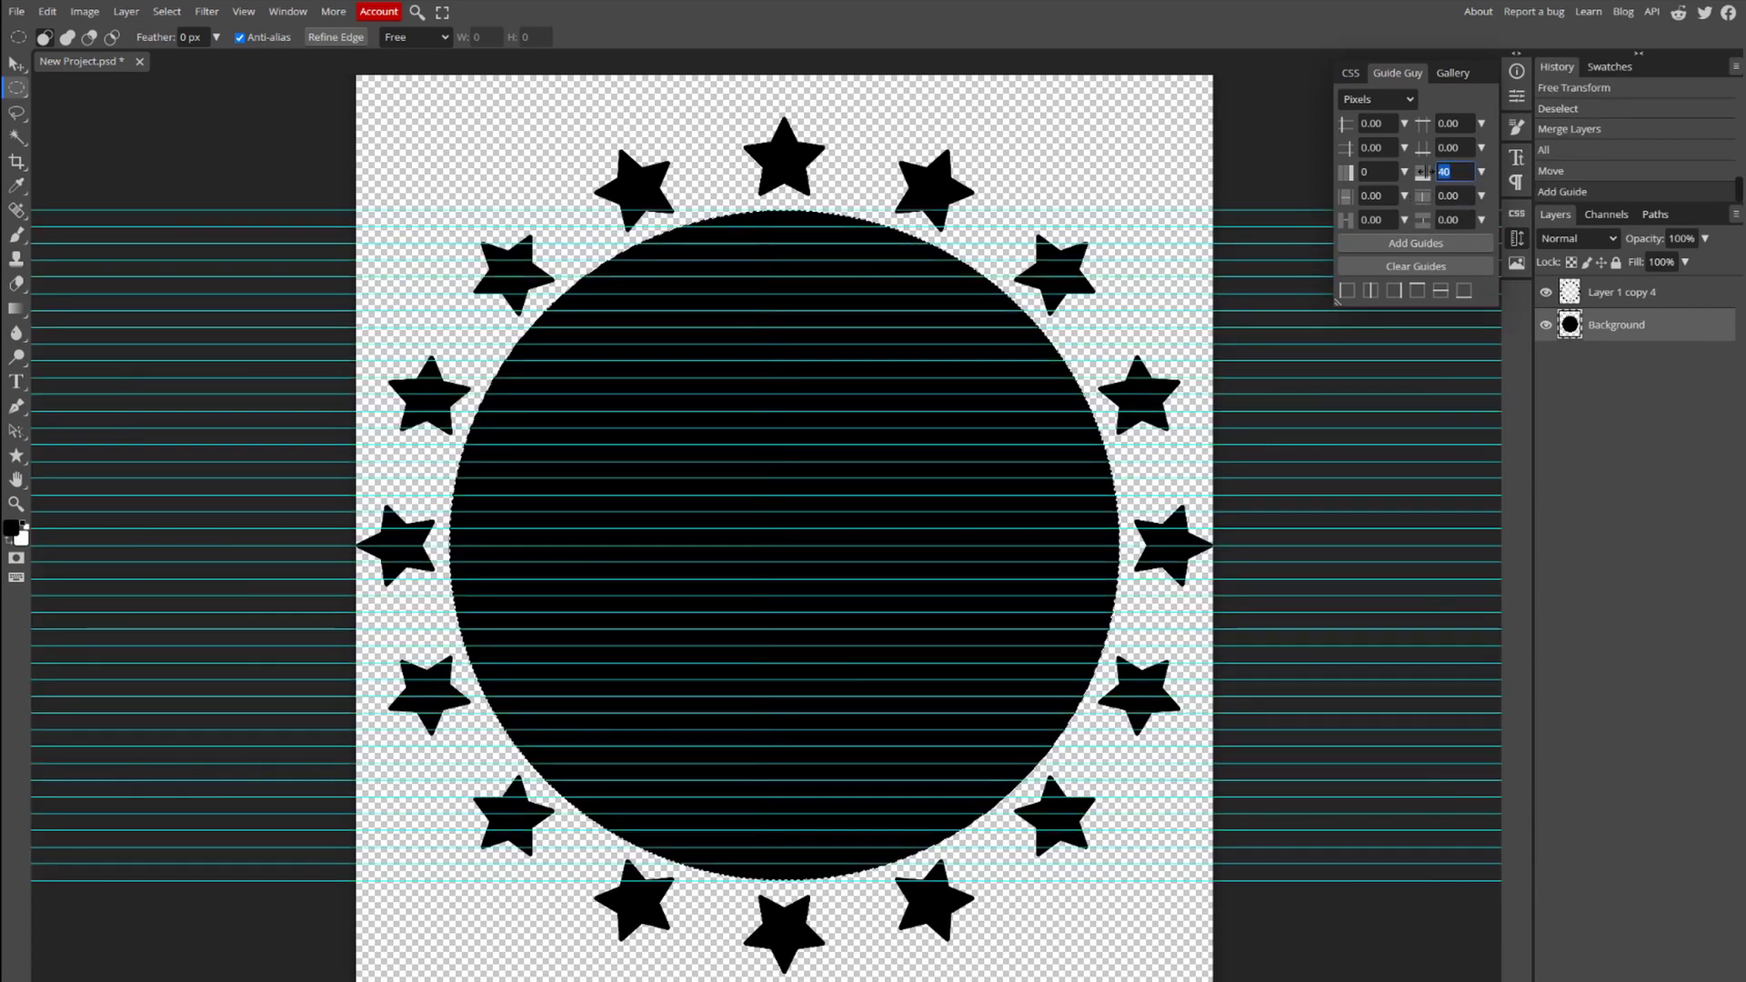
text(30)
click(1426, 245)
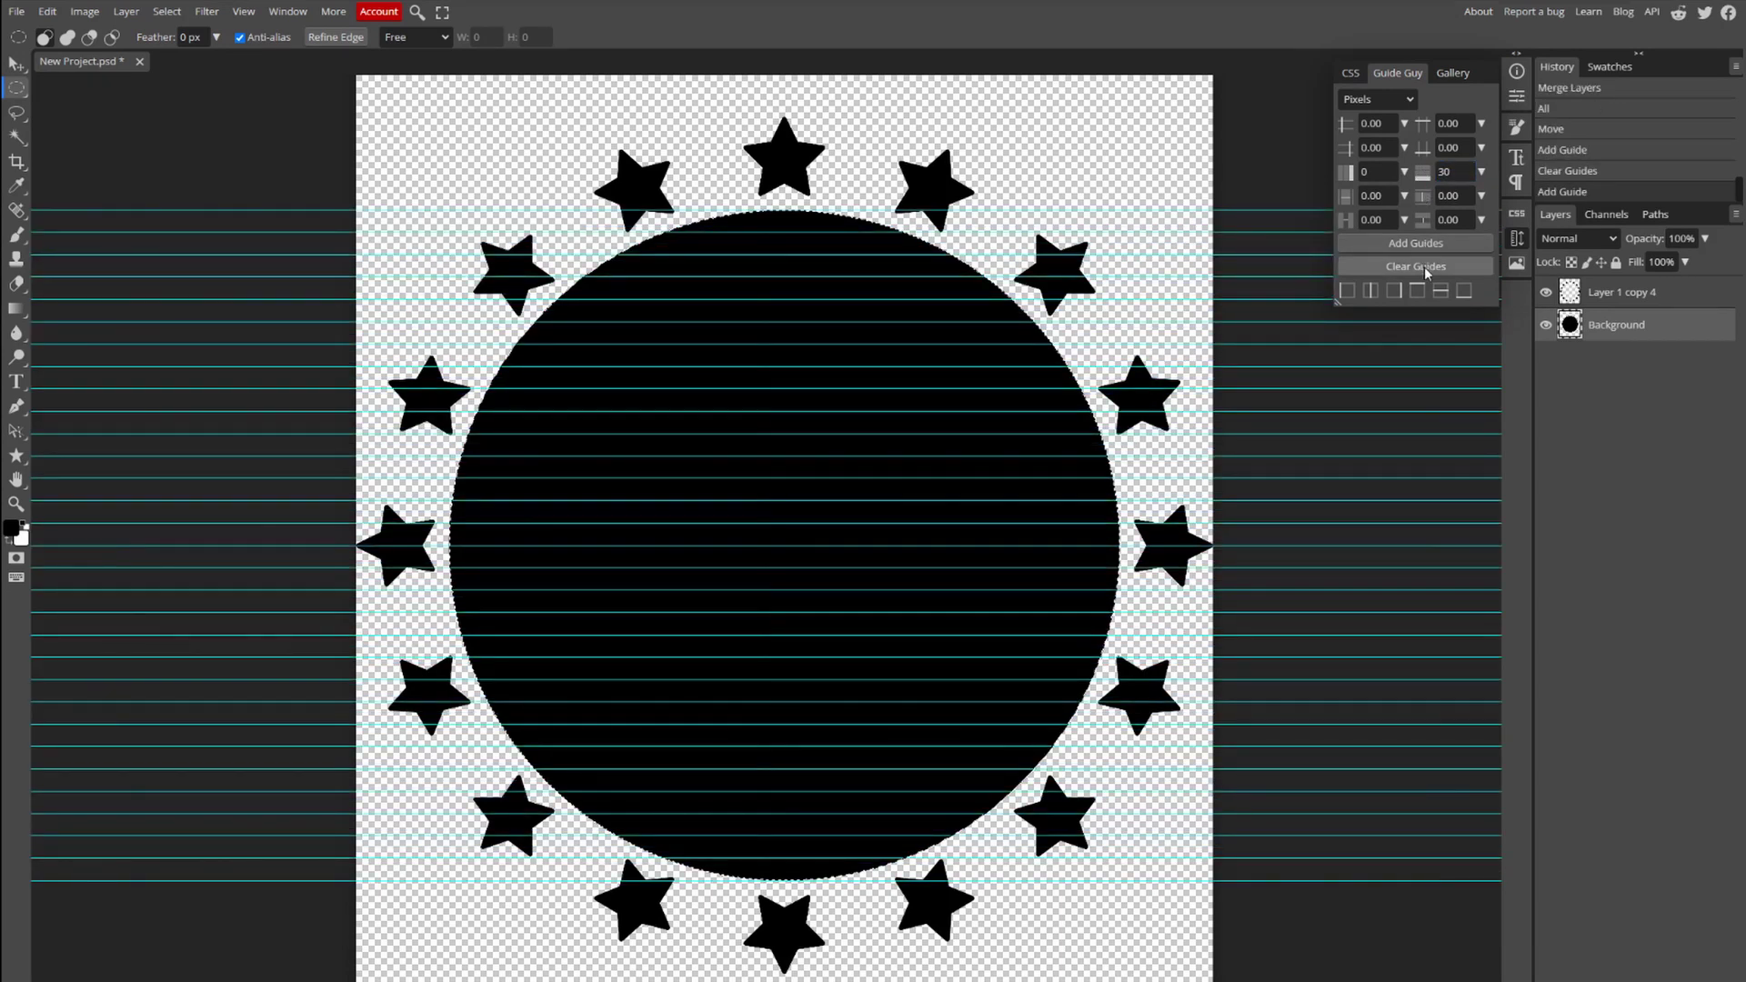
click(1428, 271)
Divide the selected circle's height into 20 equal rows with horizontal guides.
double_click(1446, 171)
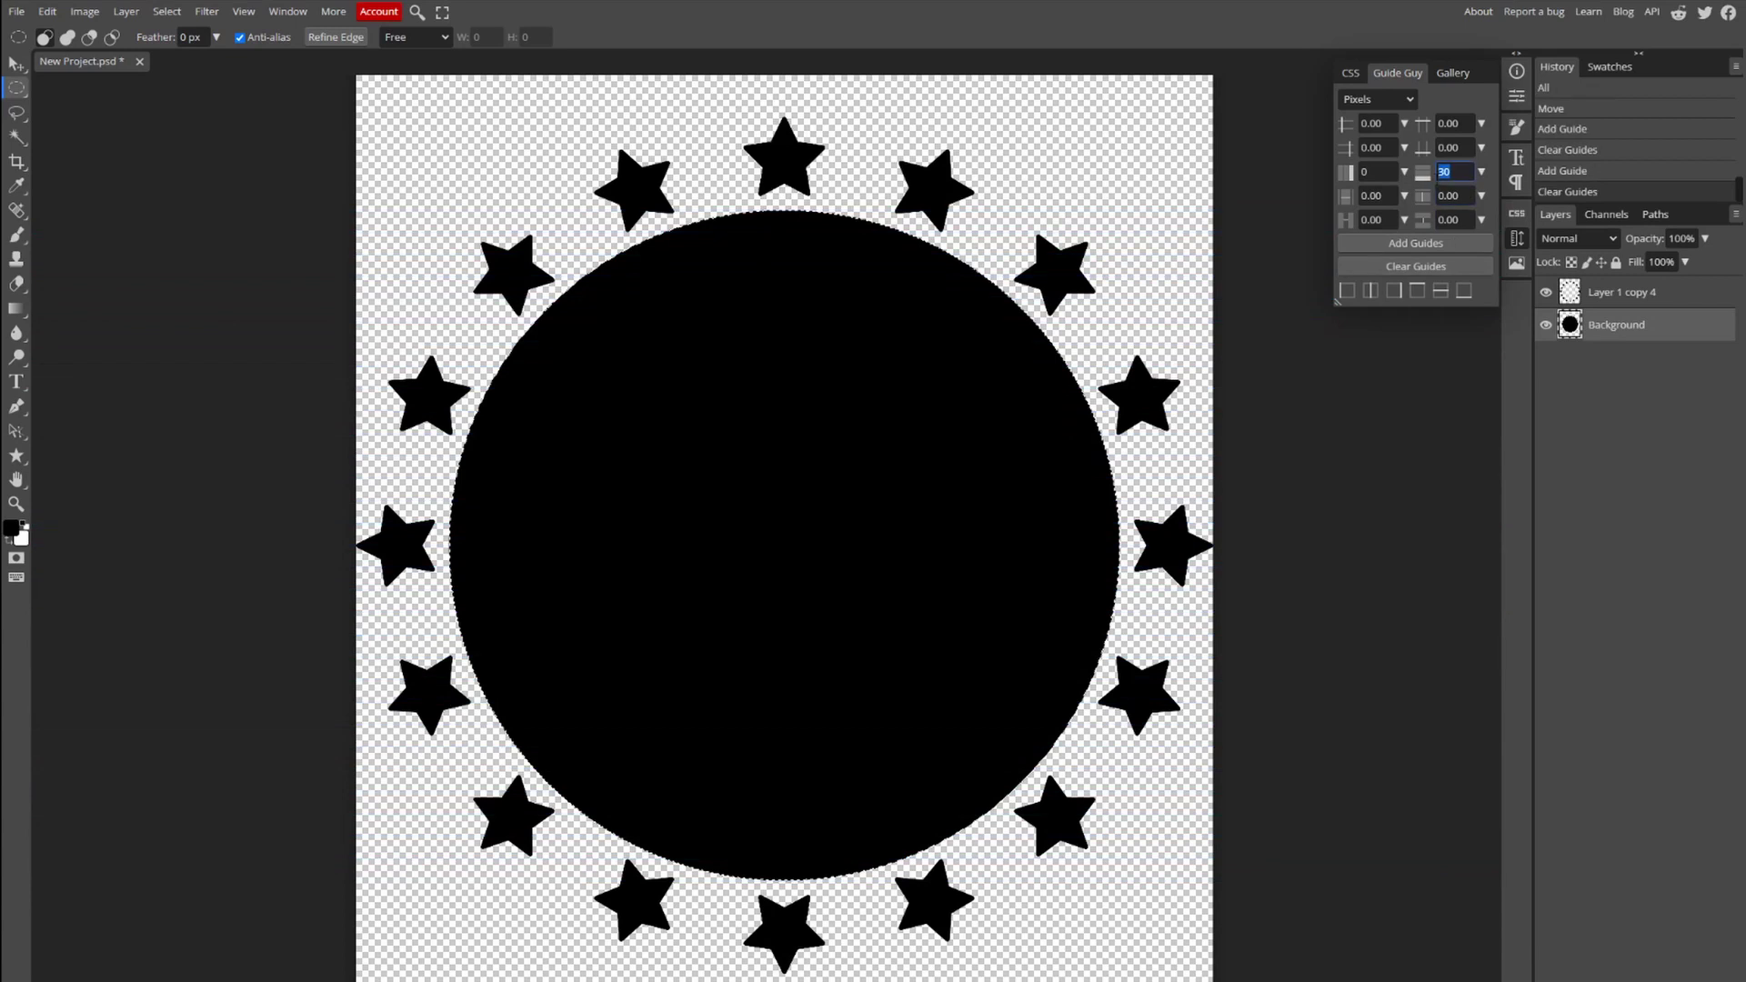
text(20)
click(1425, 246)
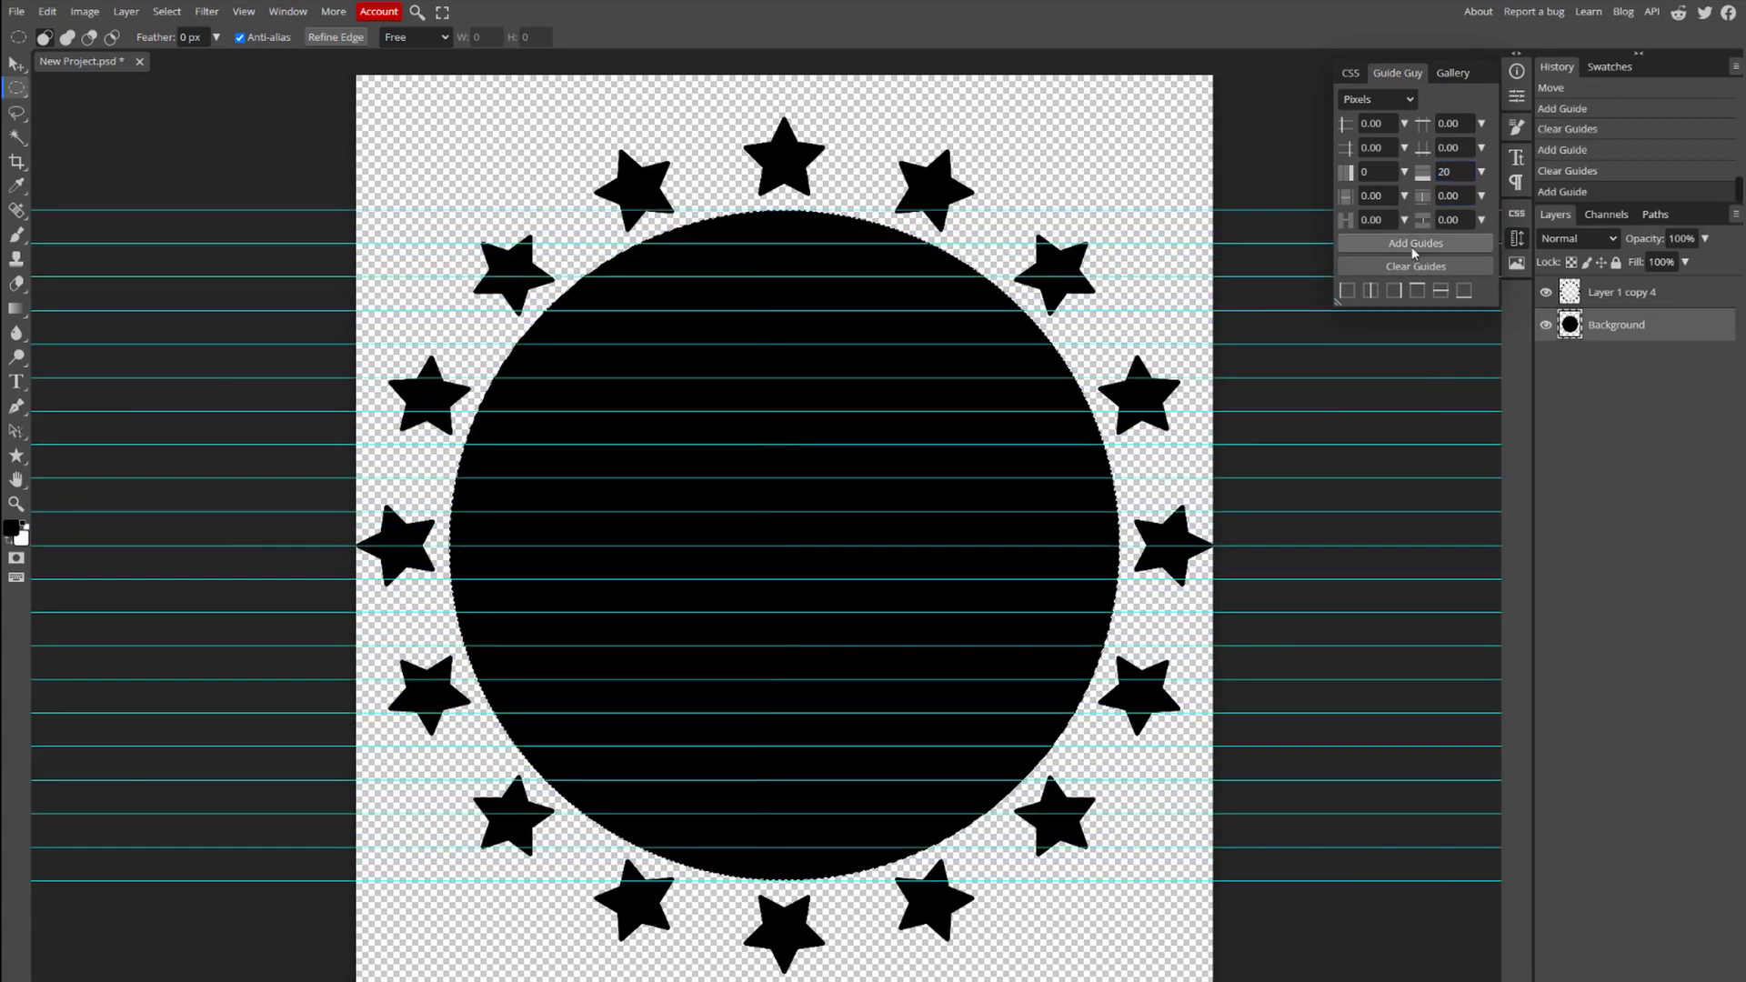
Set the foreground colour to red with hex value b22234.
click(14, 530)
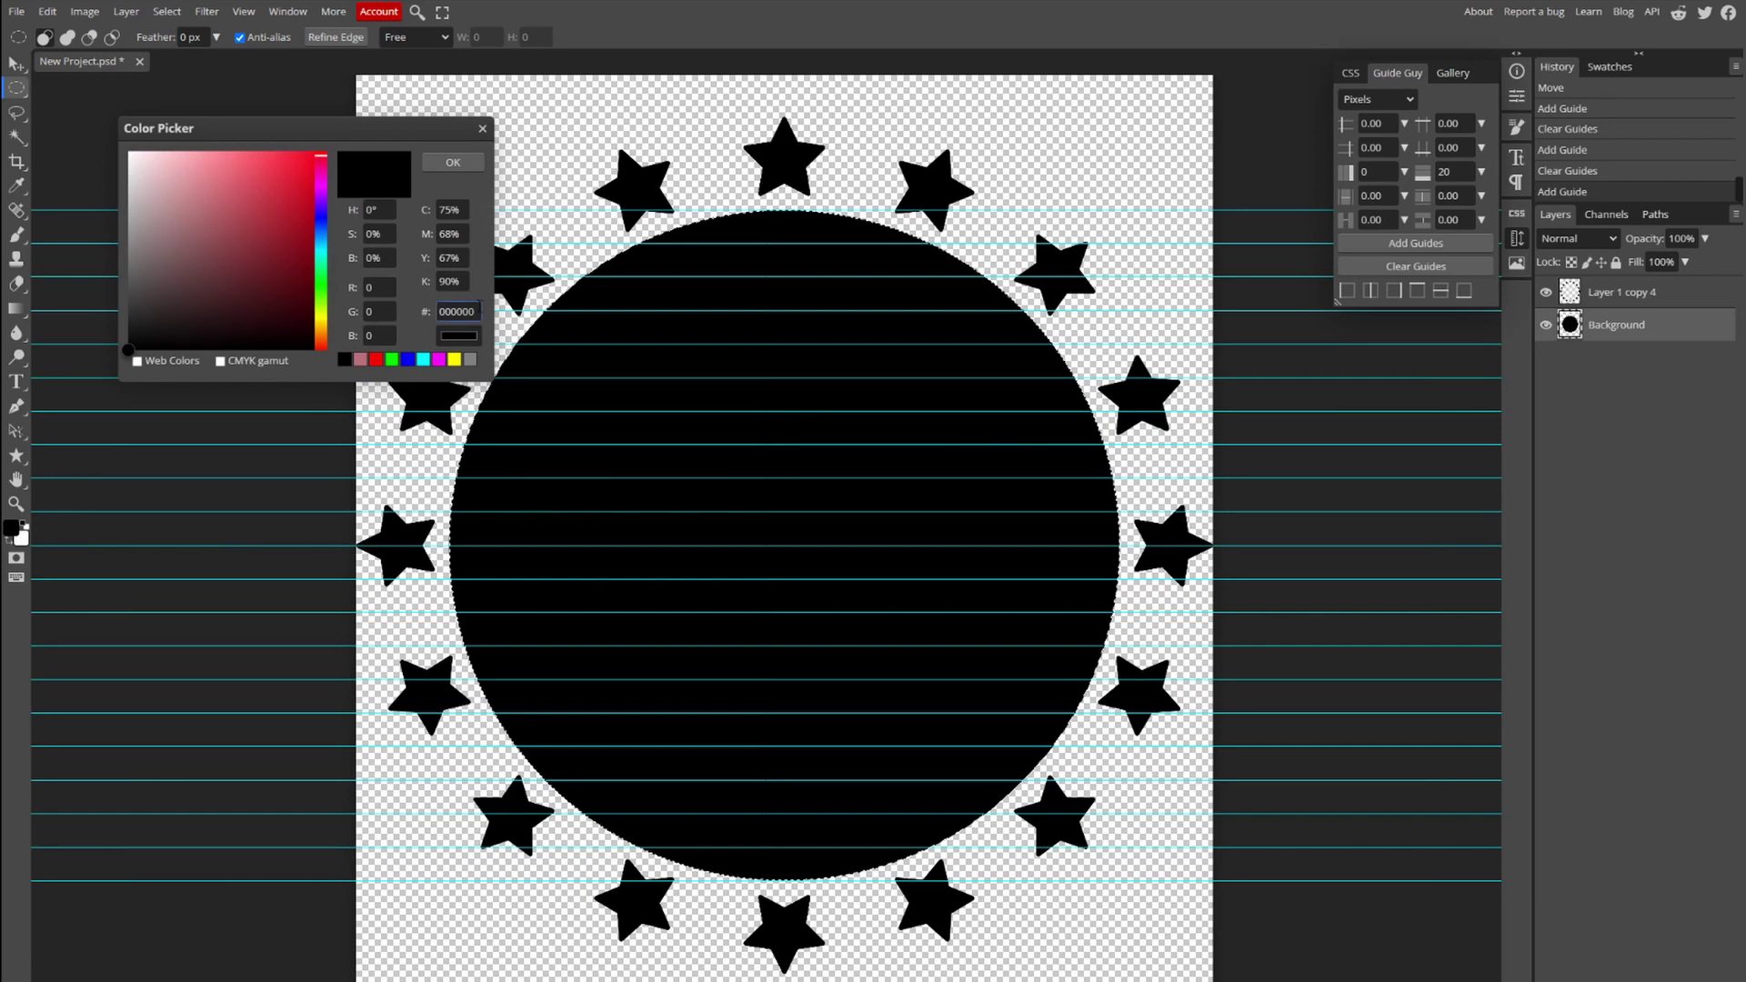
drag(475, 311, 421, 316)
text(b22234)
click(453, 162)
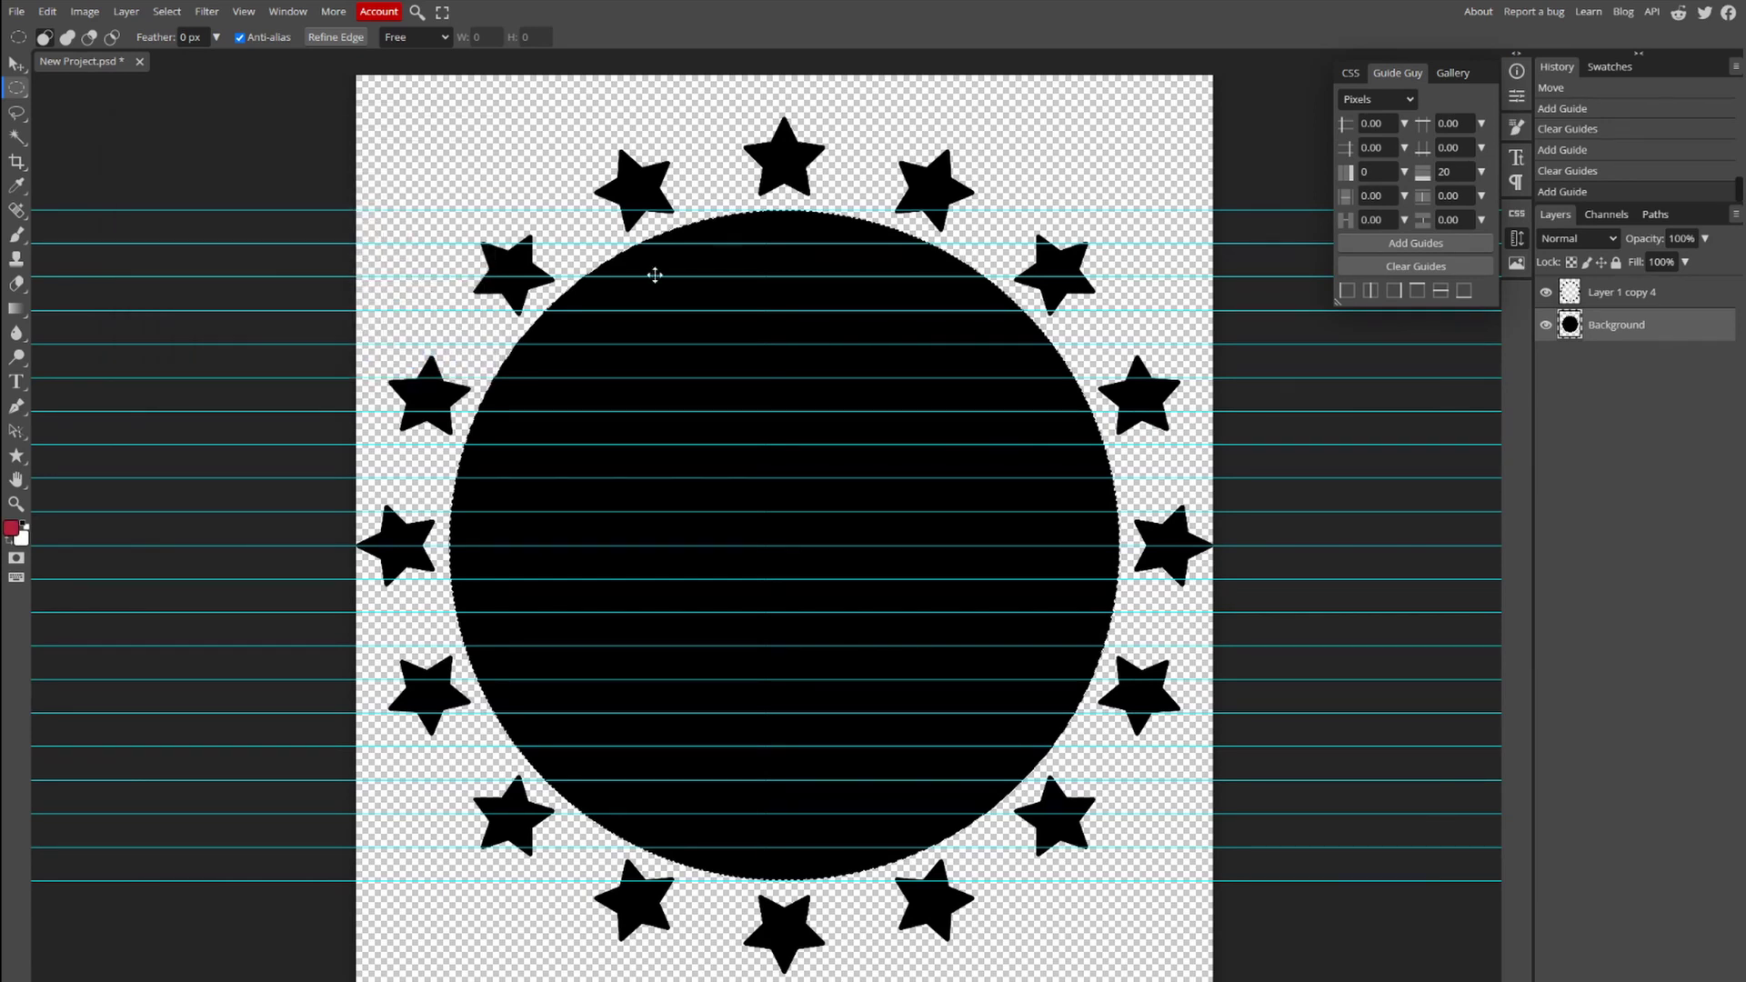
Deselect the circle and fill a wide rectangular selection across the topmost guide row with red on a new layer above the Background.
key(ctrl+d)
right_click(15, 89)
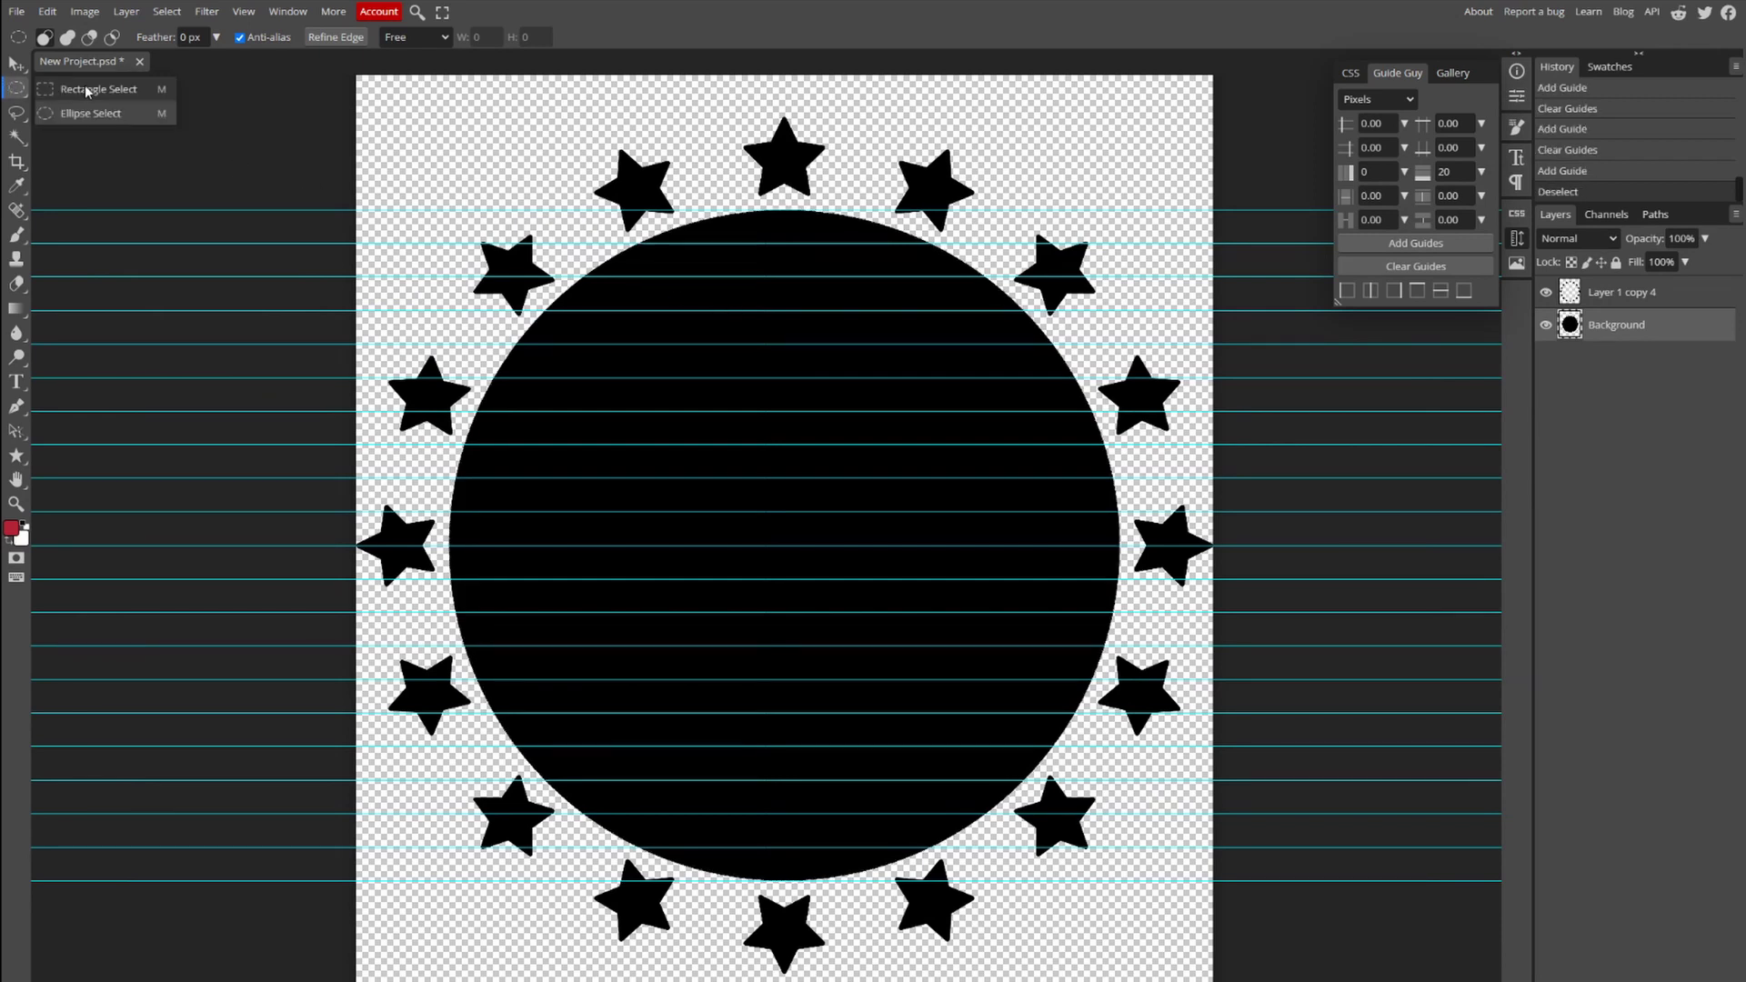
click(120, 91)
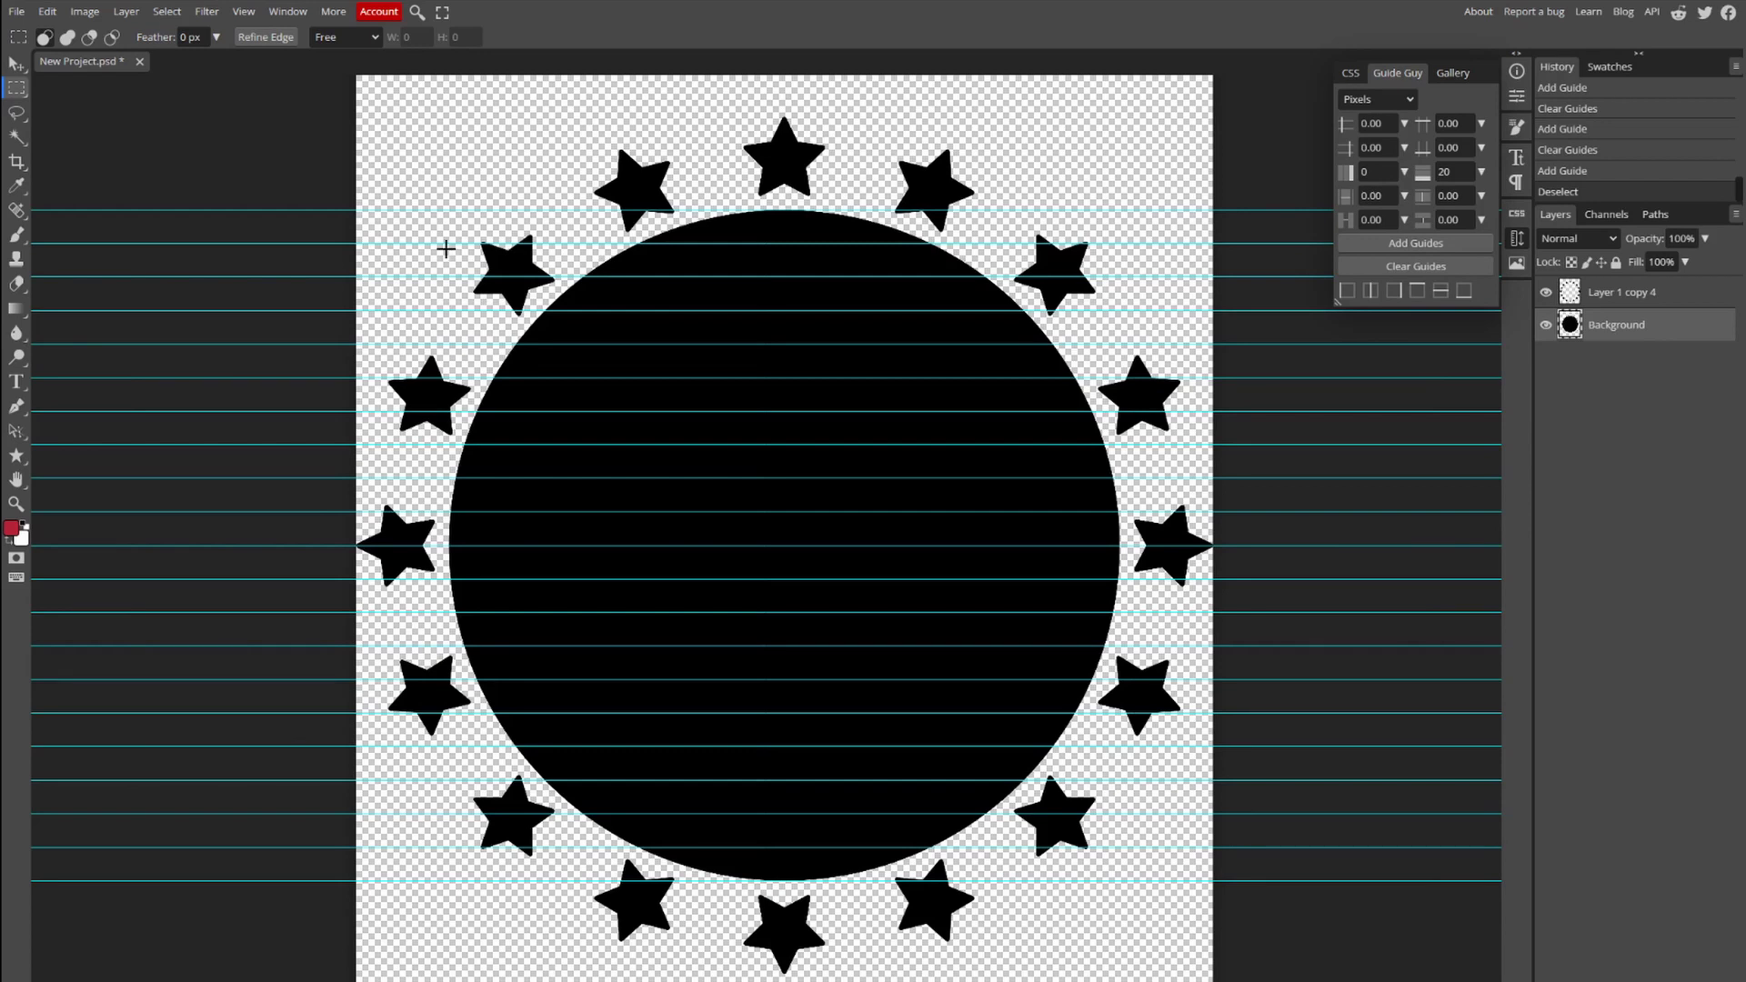
drag(363, 210, 1196, 245)
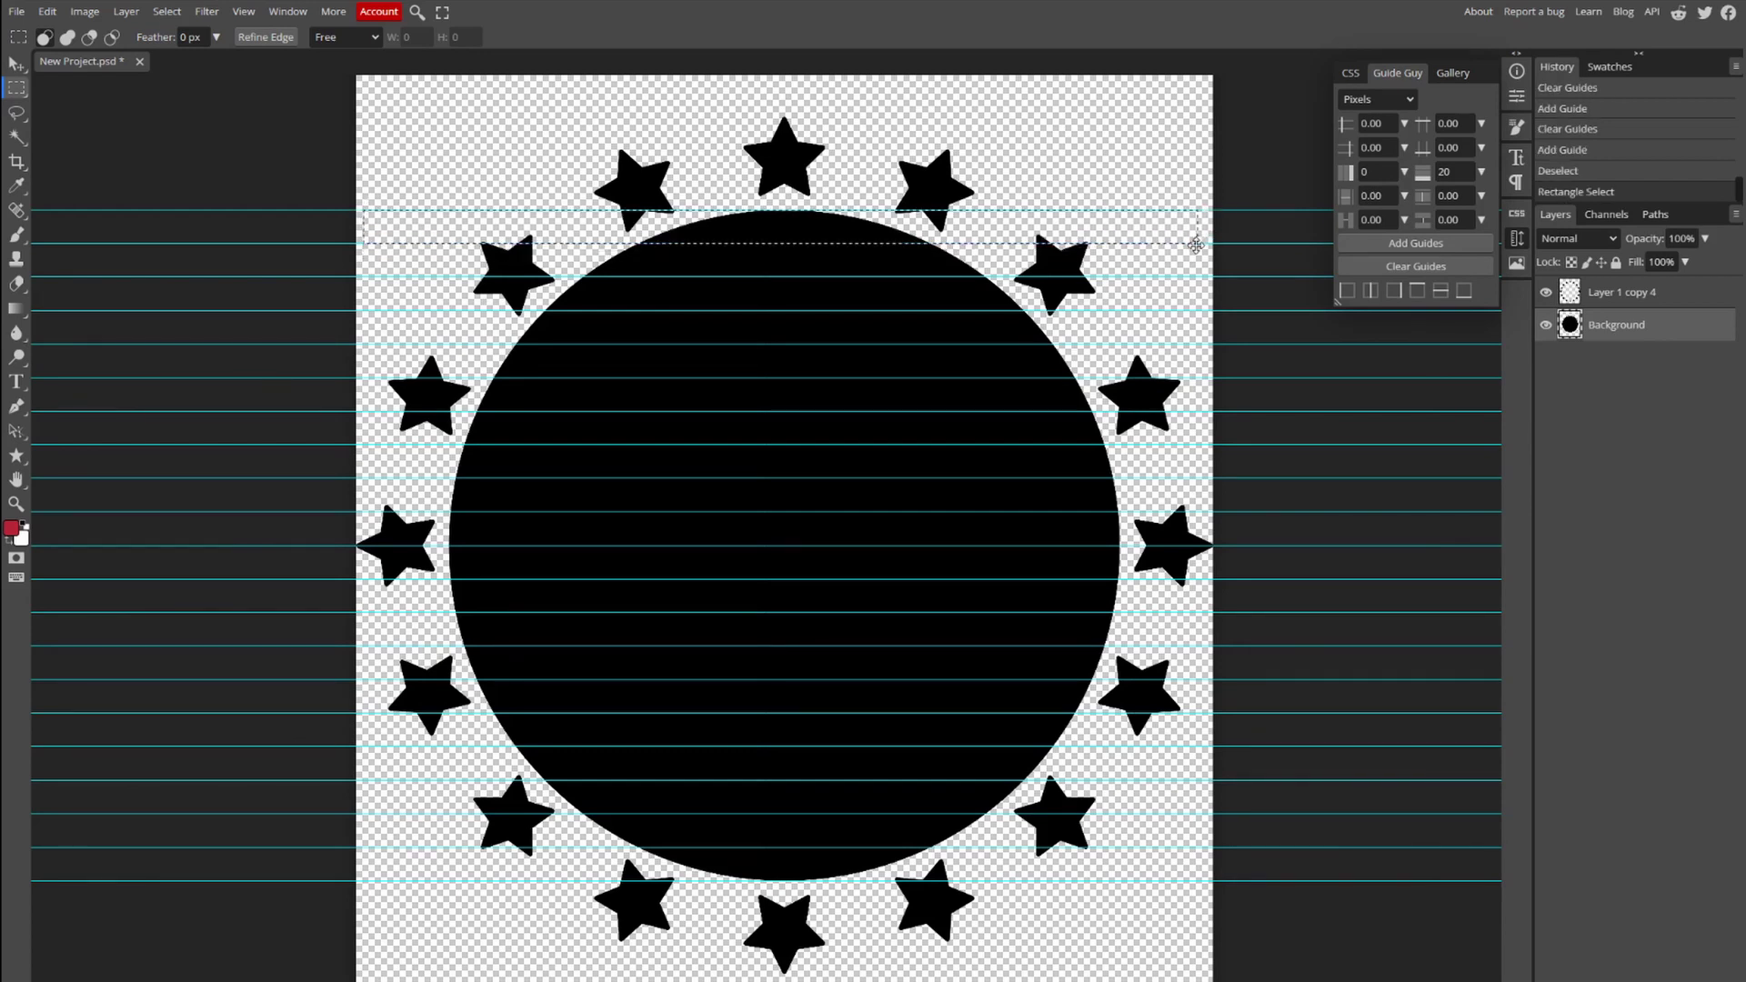
click(125, 11)
mouse_move(154, 37)
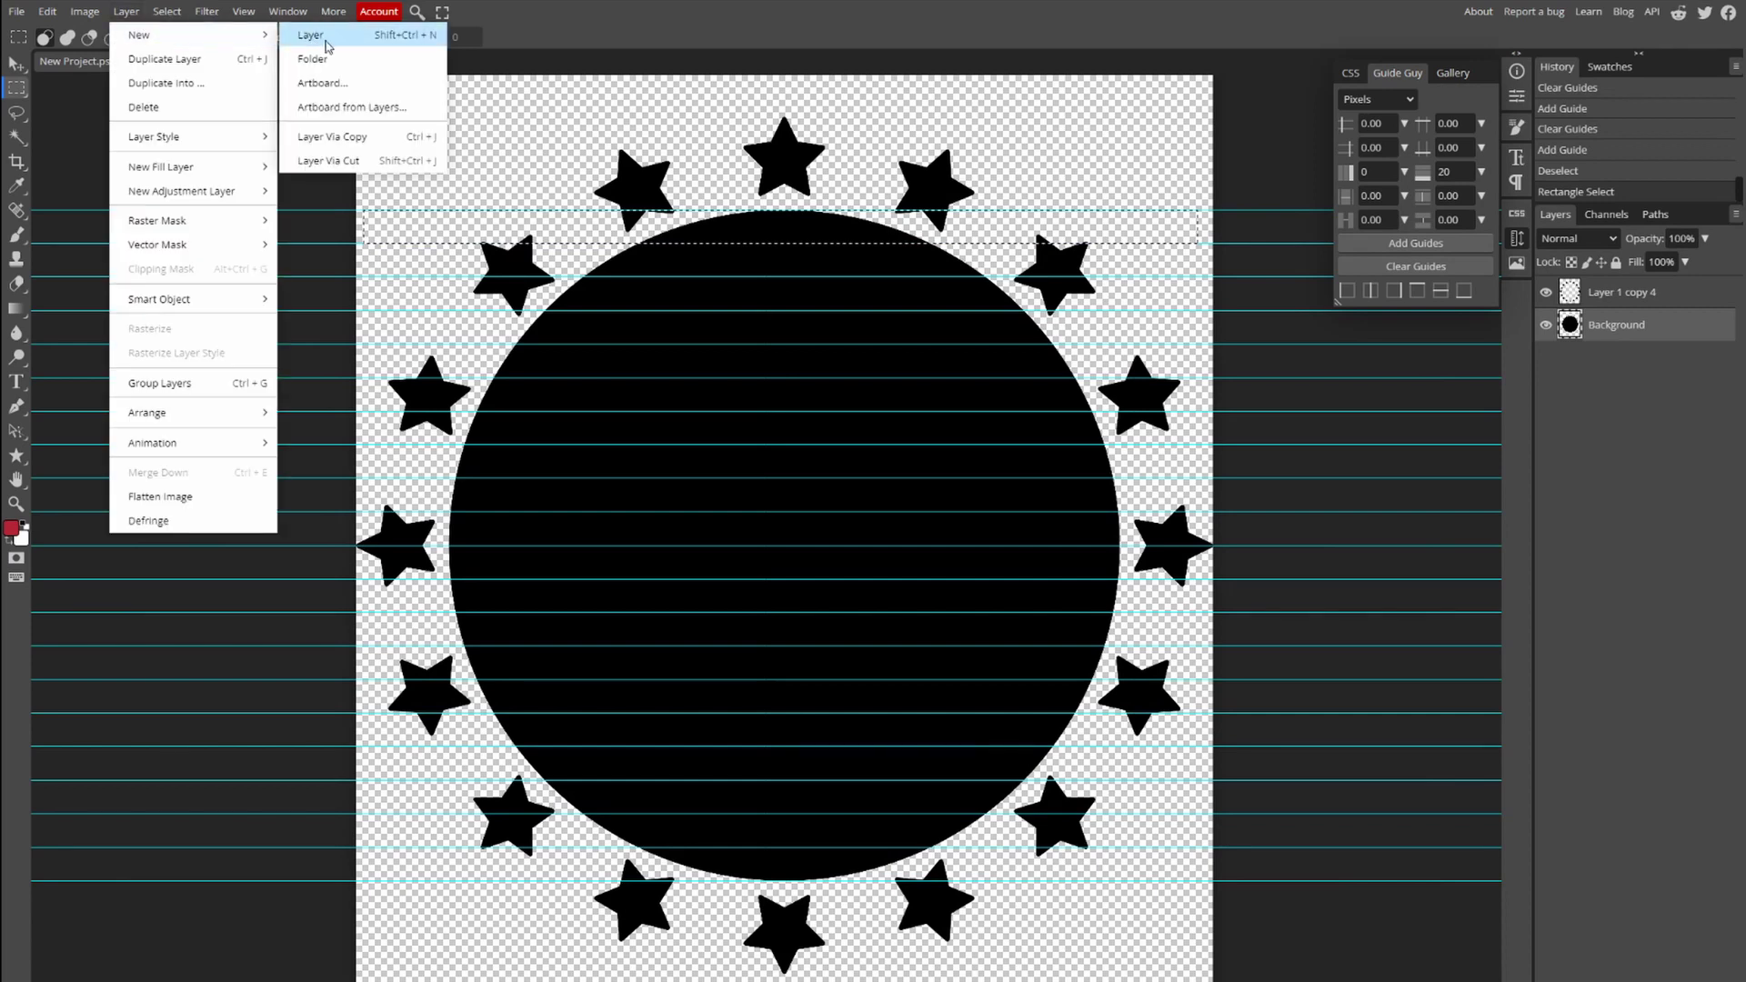
click(329, 40)
key(alt+BackSpace)
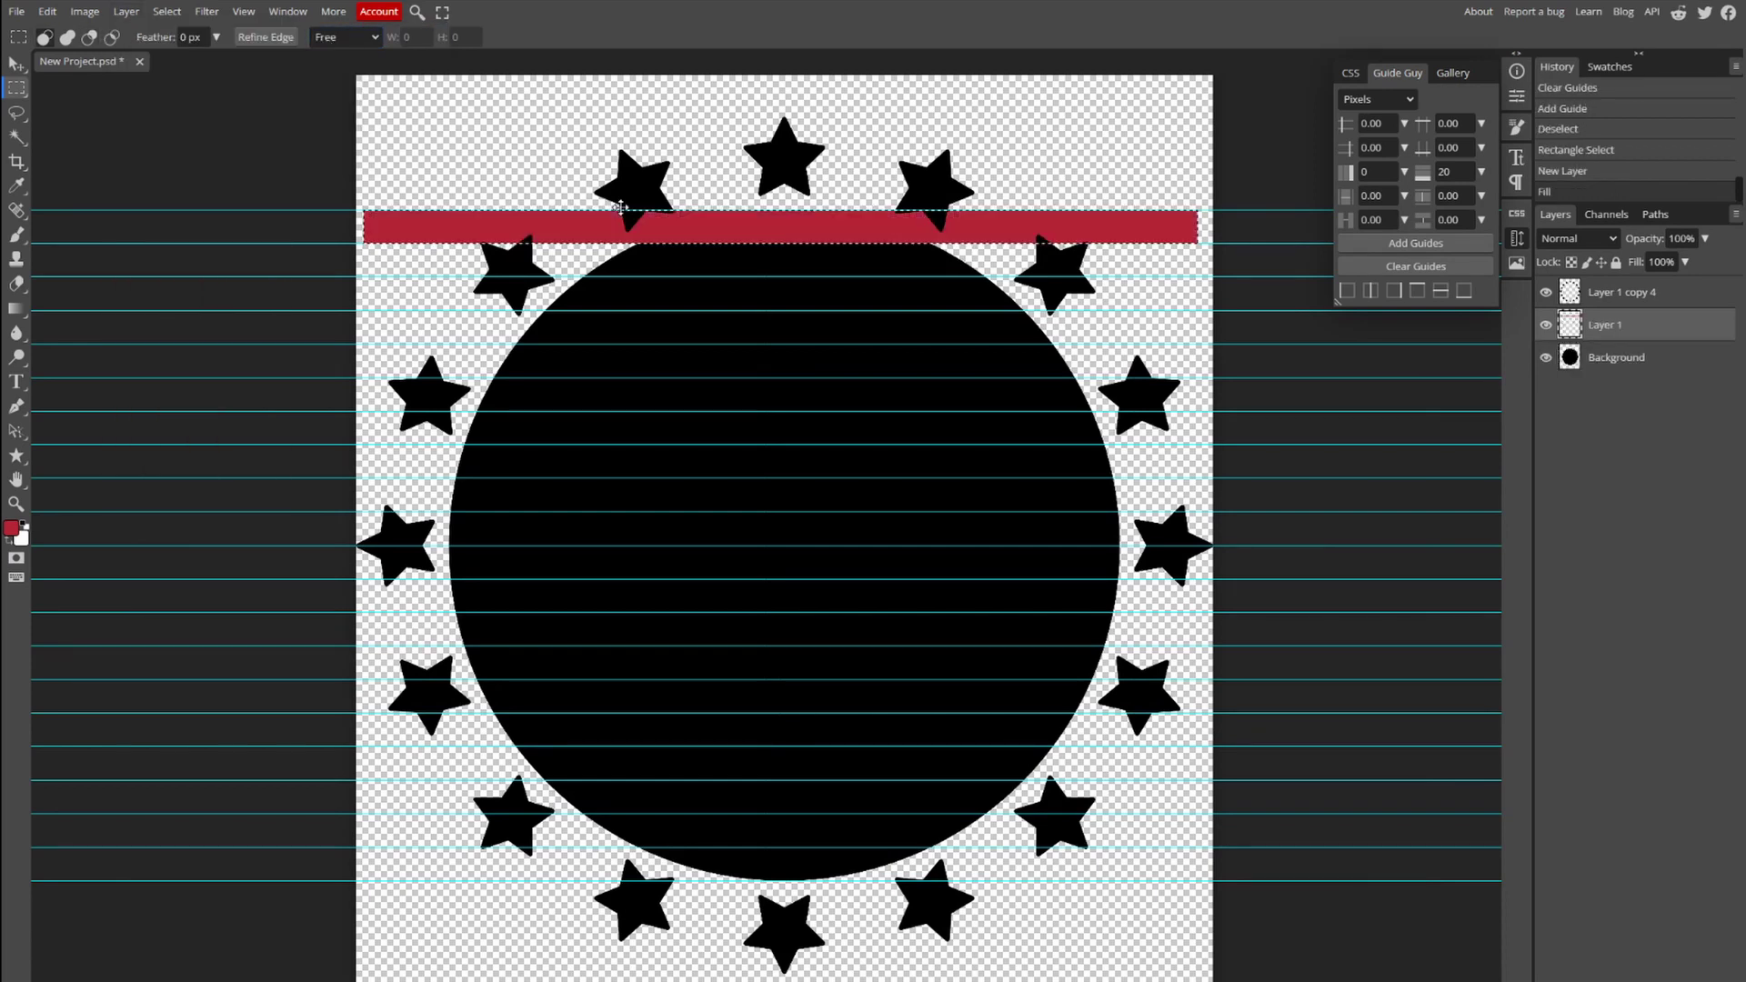
Move the rectangular selection down to every second guide row, filling each with red until there are ten stripes, and deselect.
drag(777, 228, 799, 828)
key(alt+BackSpace)
key(alt+BackSpace)
key(alt+BackSpace)
key(alt+BackSpace)
key(alt+BackSpace)
key(alt+BackSpace)
key(alt+BackSpace)
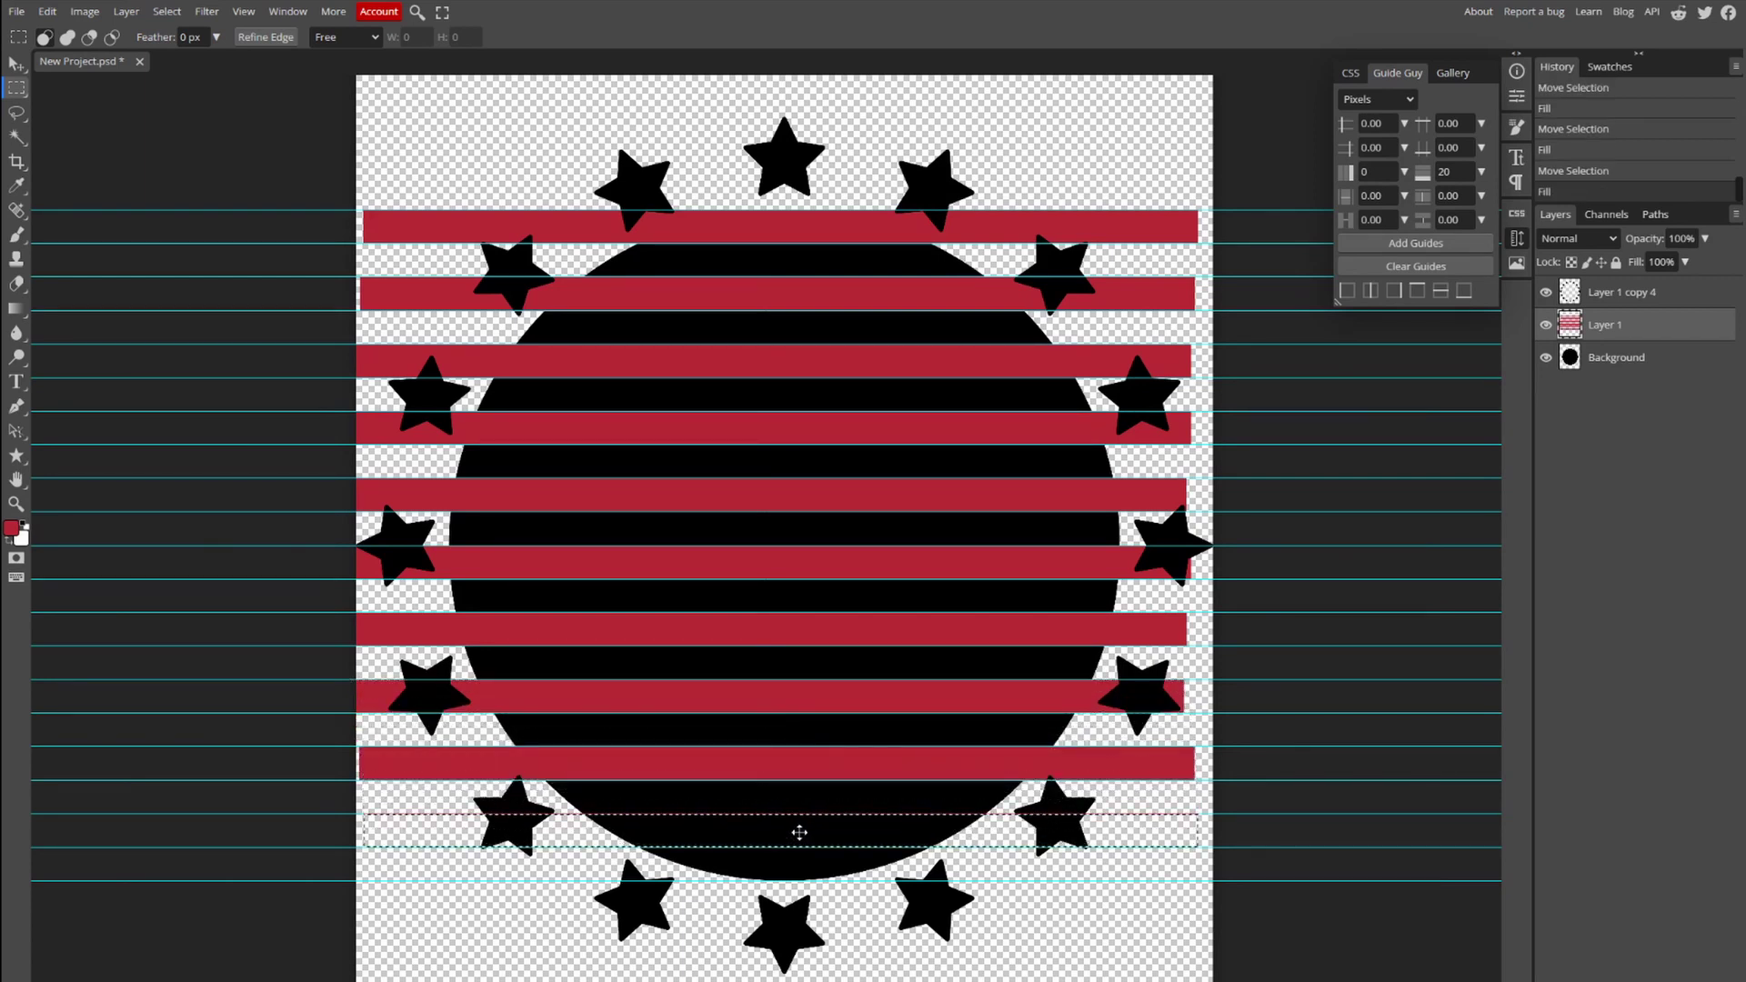
key(alt+BackSpace)
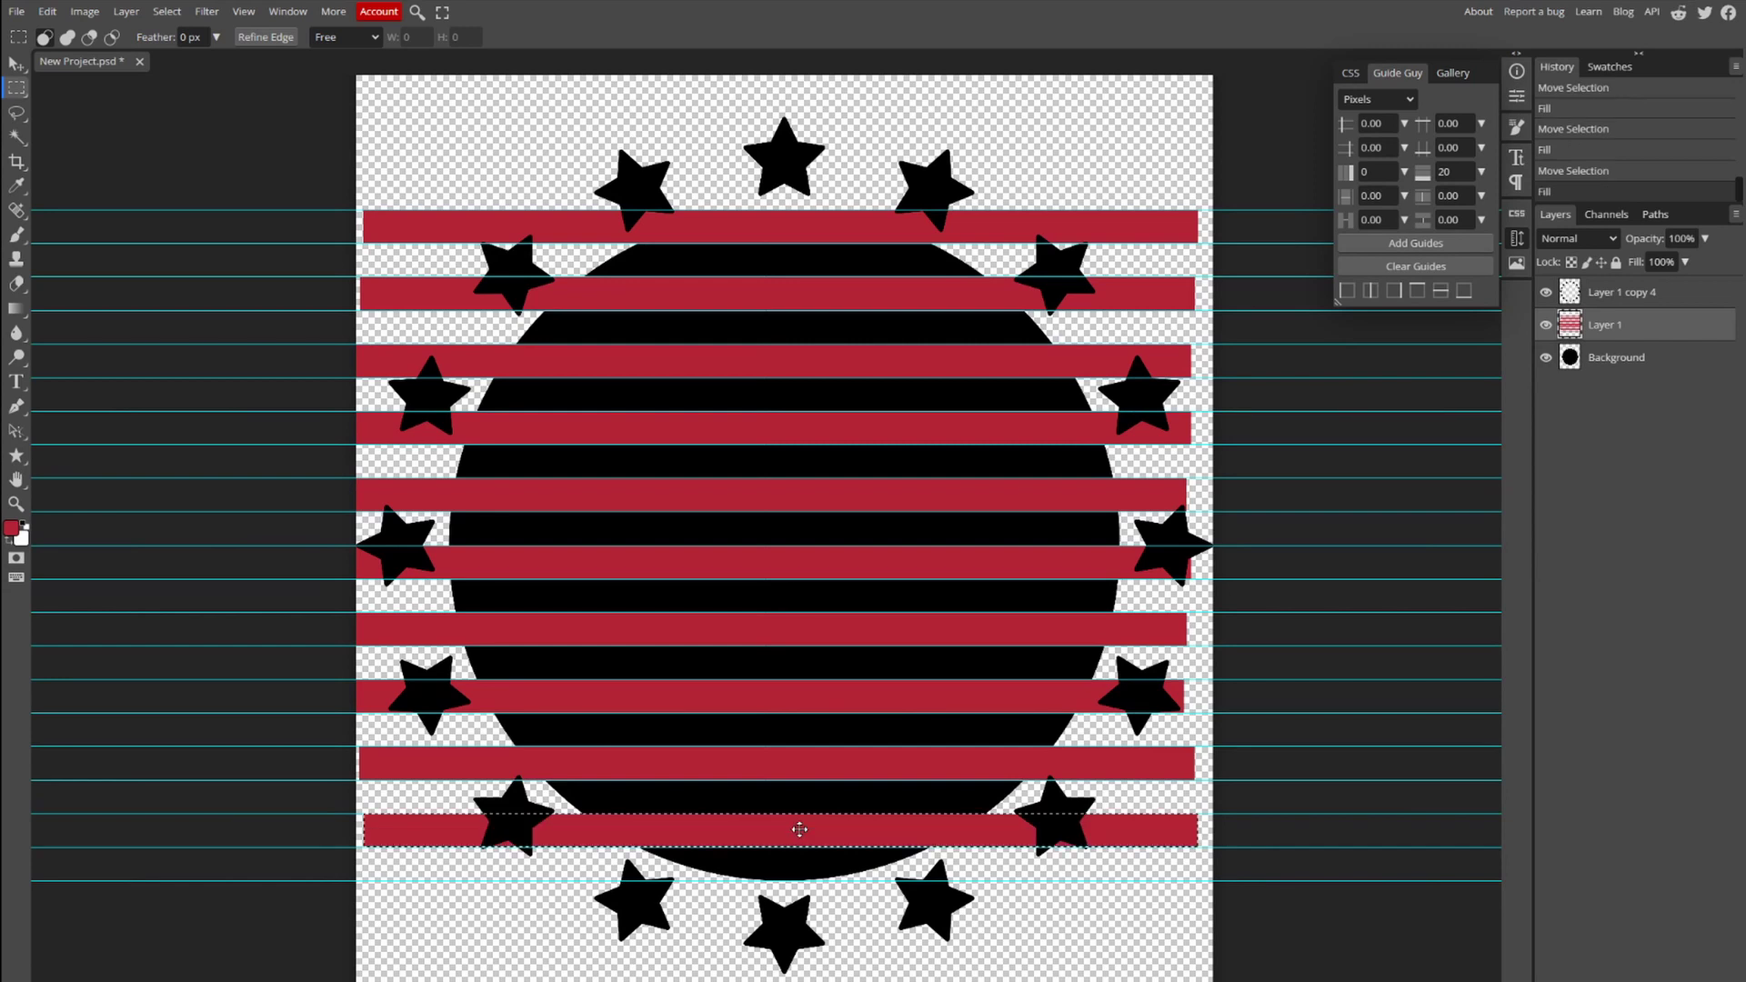
key(ctrl+d)
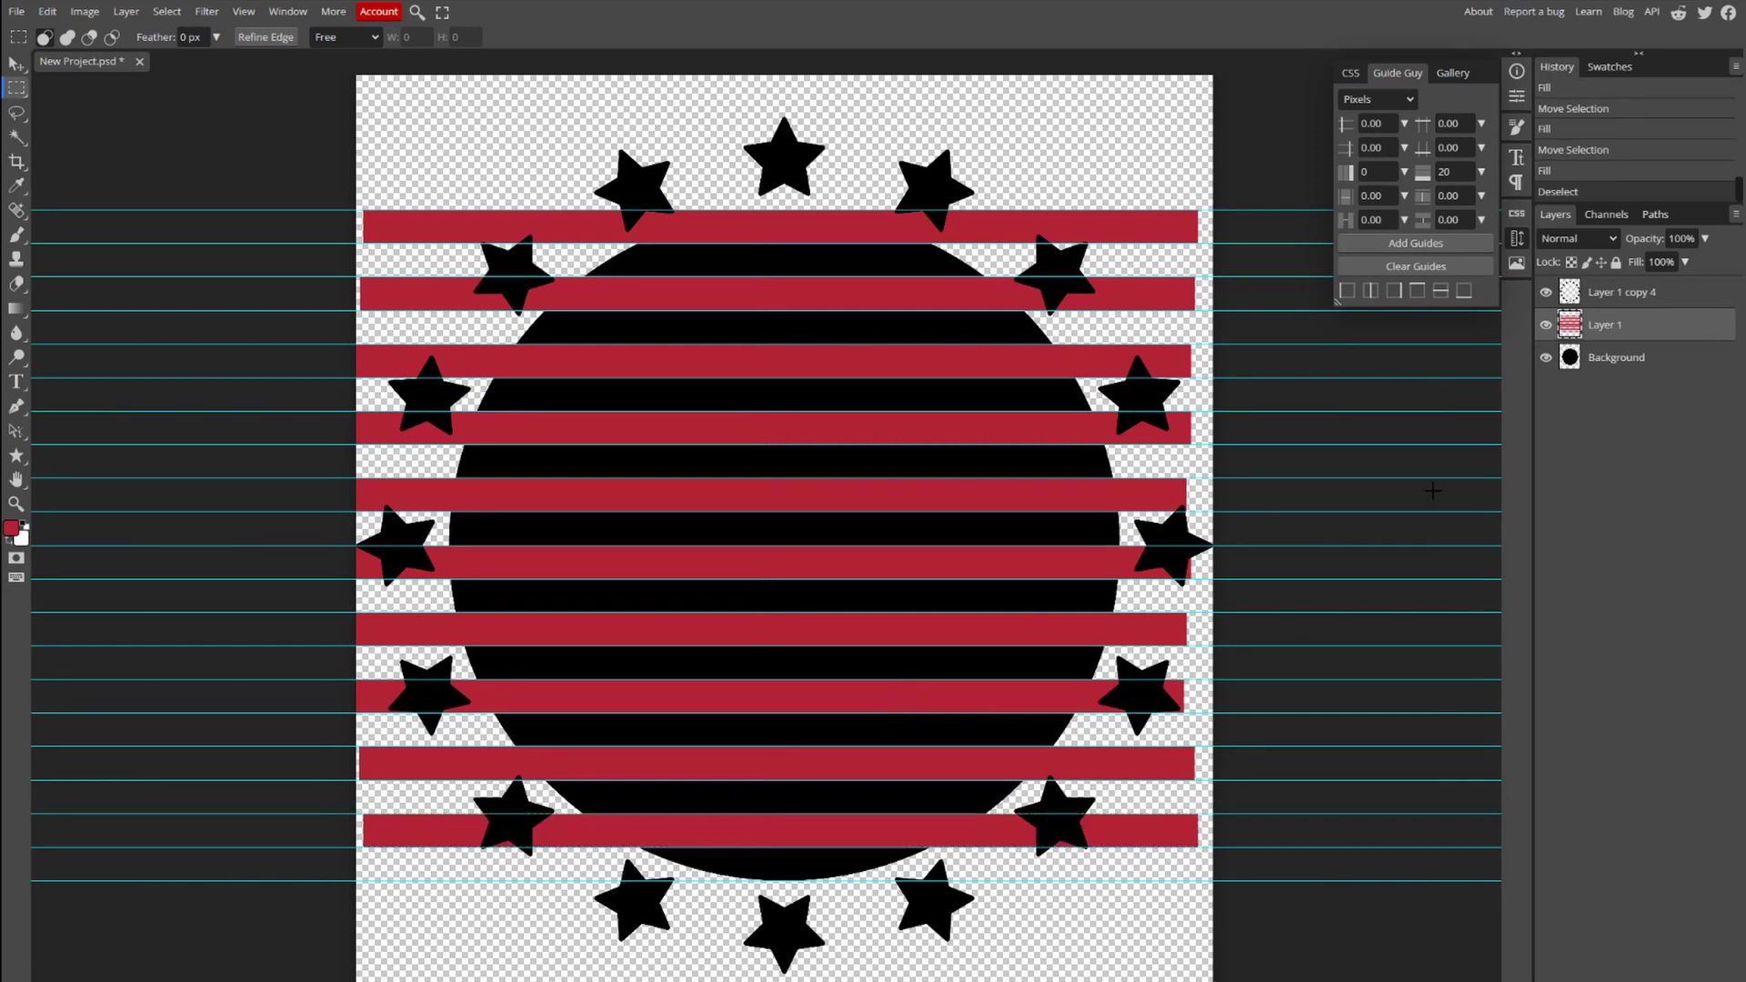
Add a new layer directly above the Background and fill it entirely with white (ffffff).
click(1622, 358)
click(138, 13)
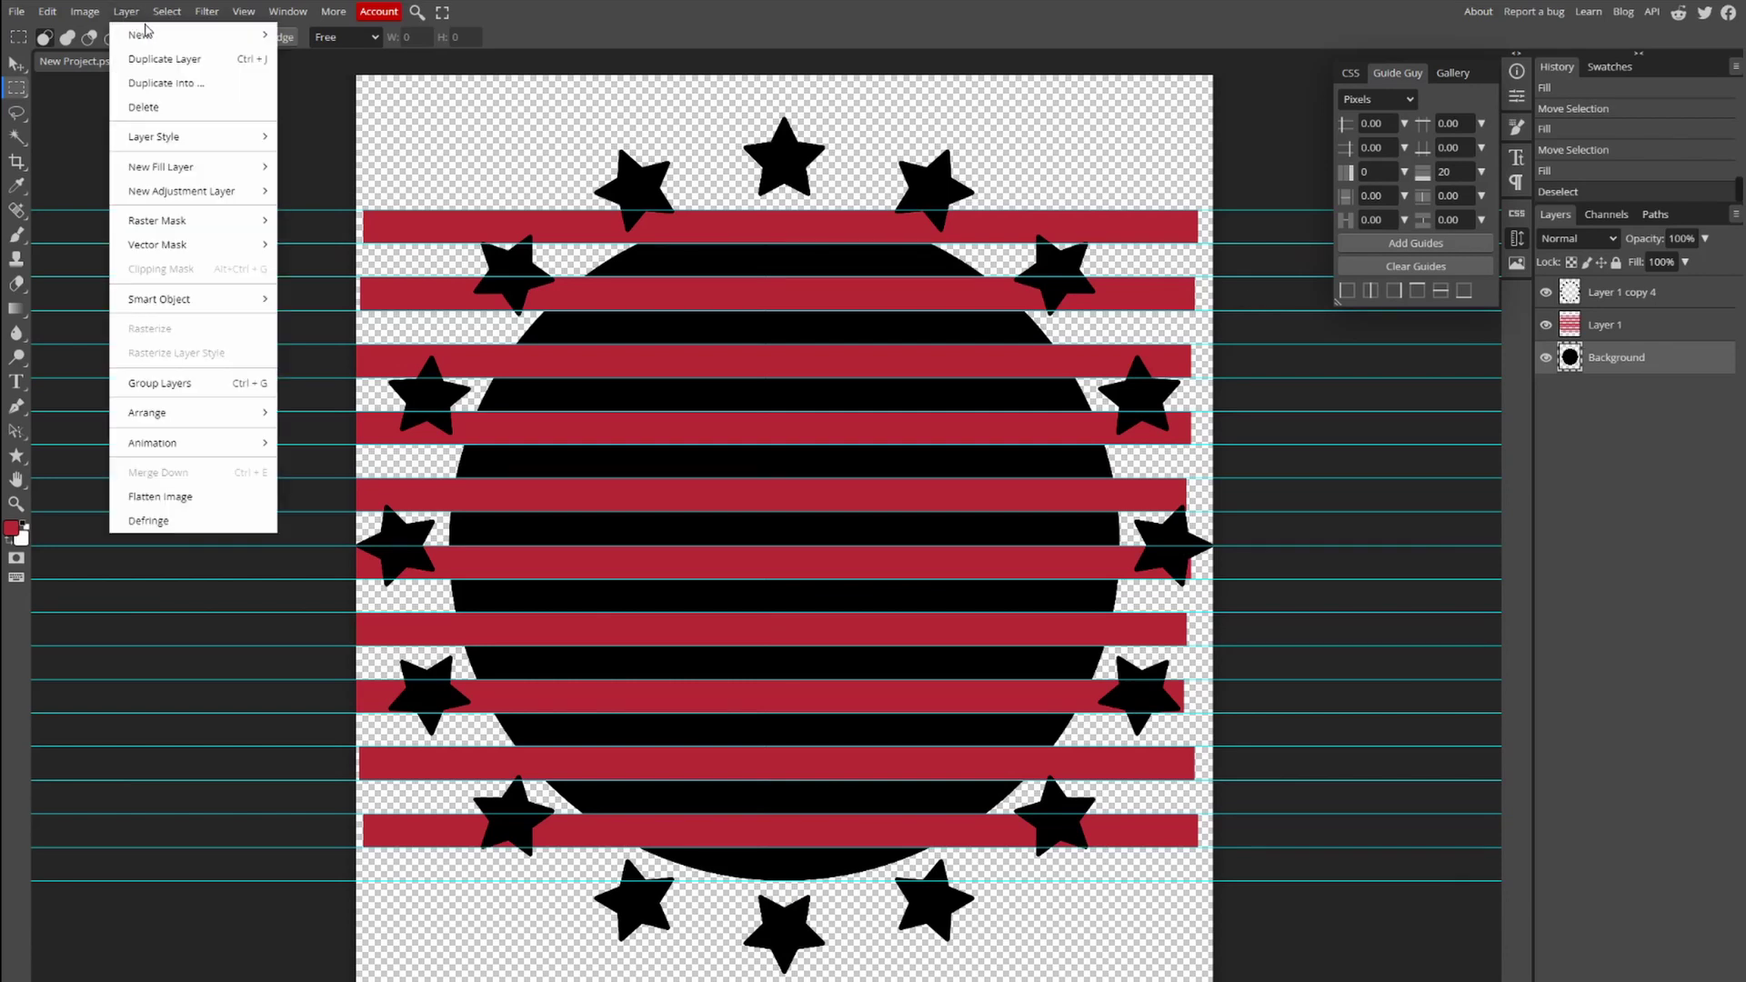
mouse_move(182, 34)
click(323, 37)
click(12, 530)
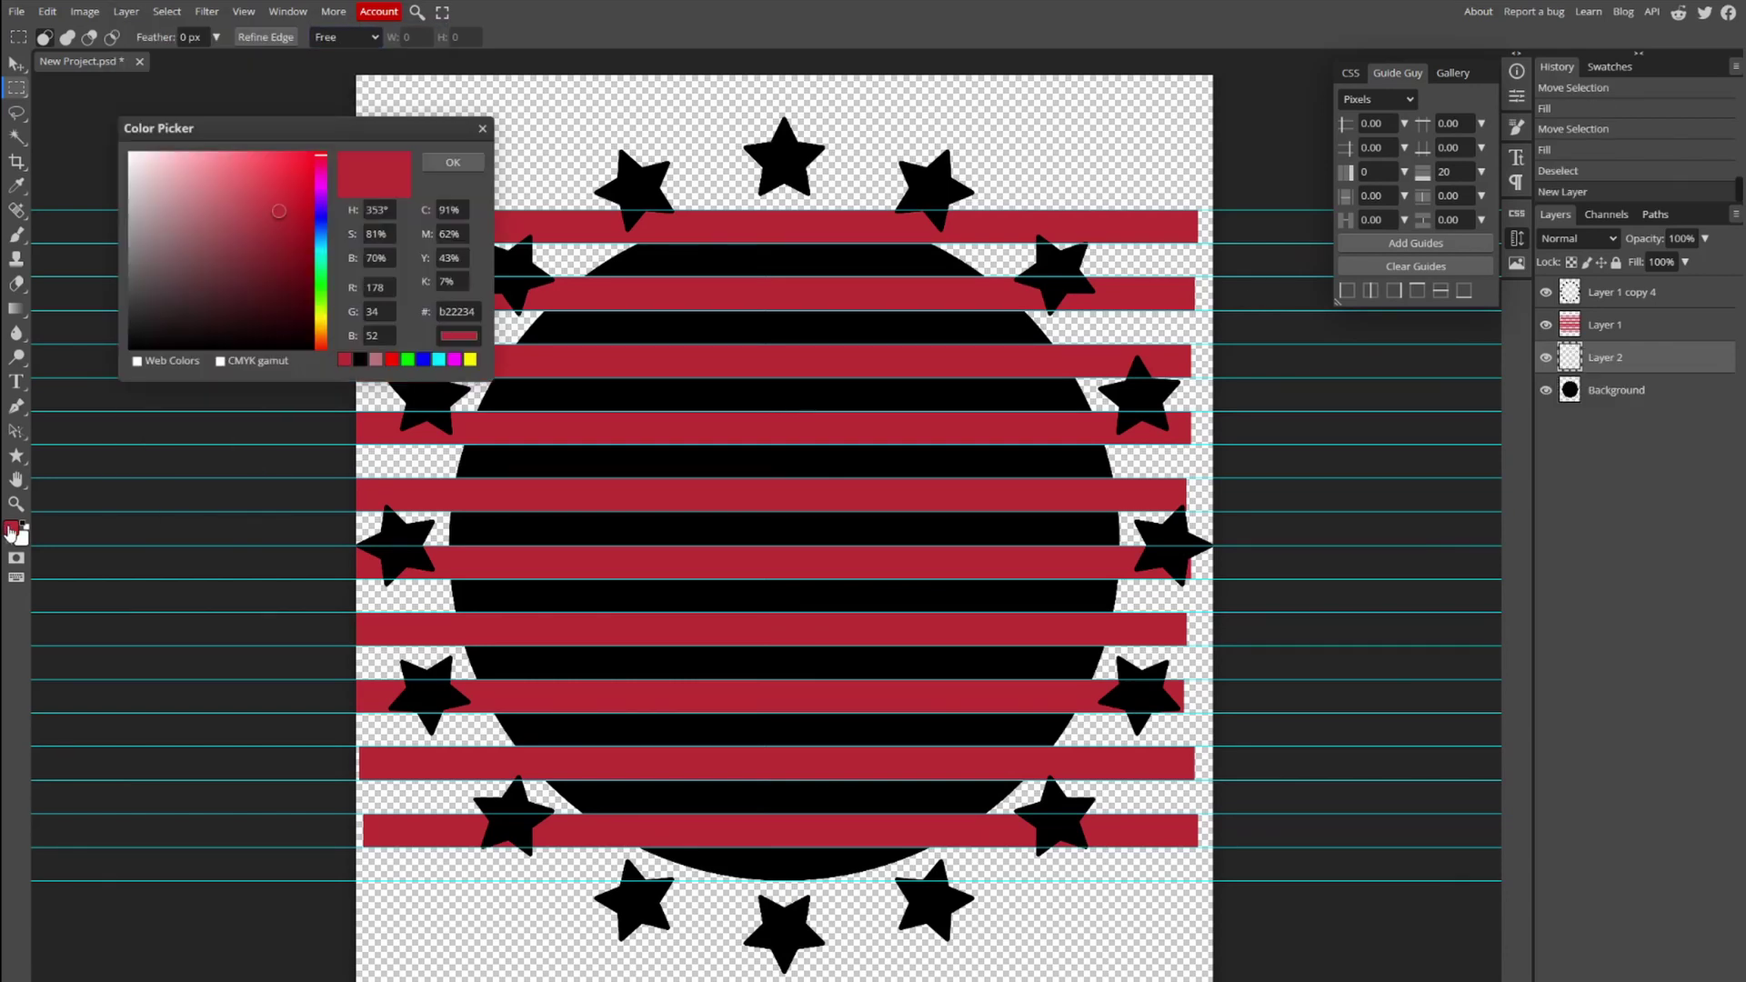
click(130, 153)
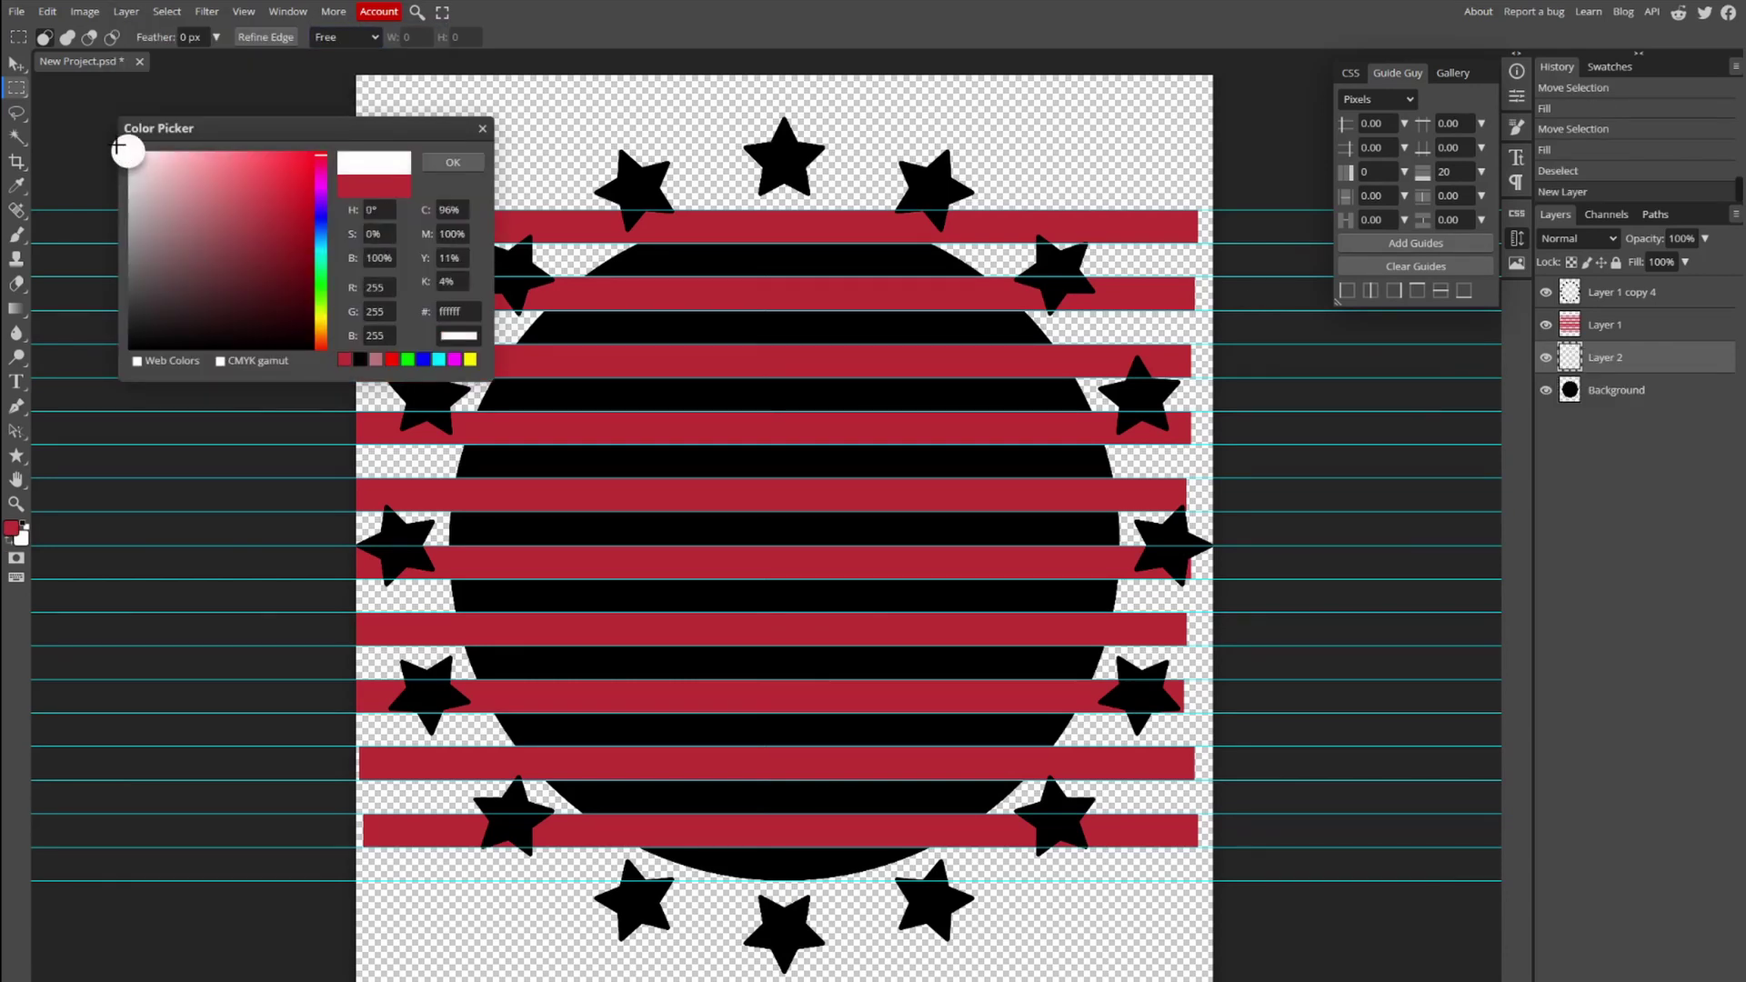
click(453, 161)
key(alt+BackSpace)
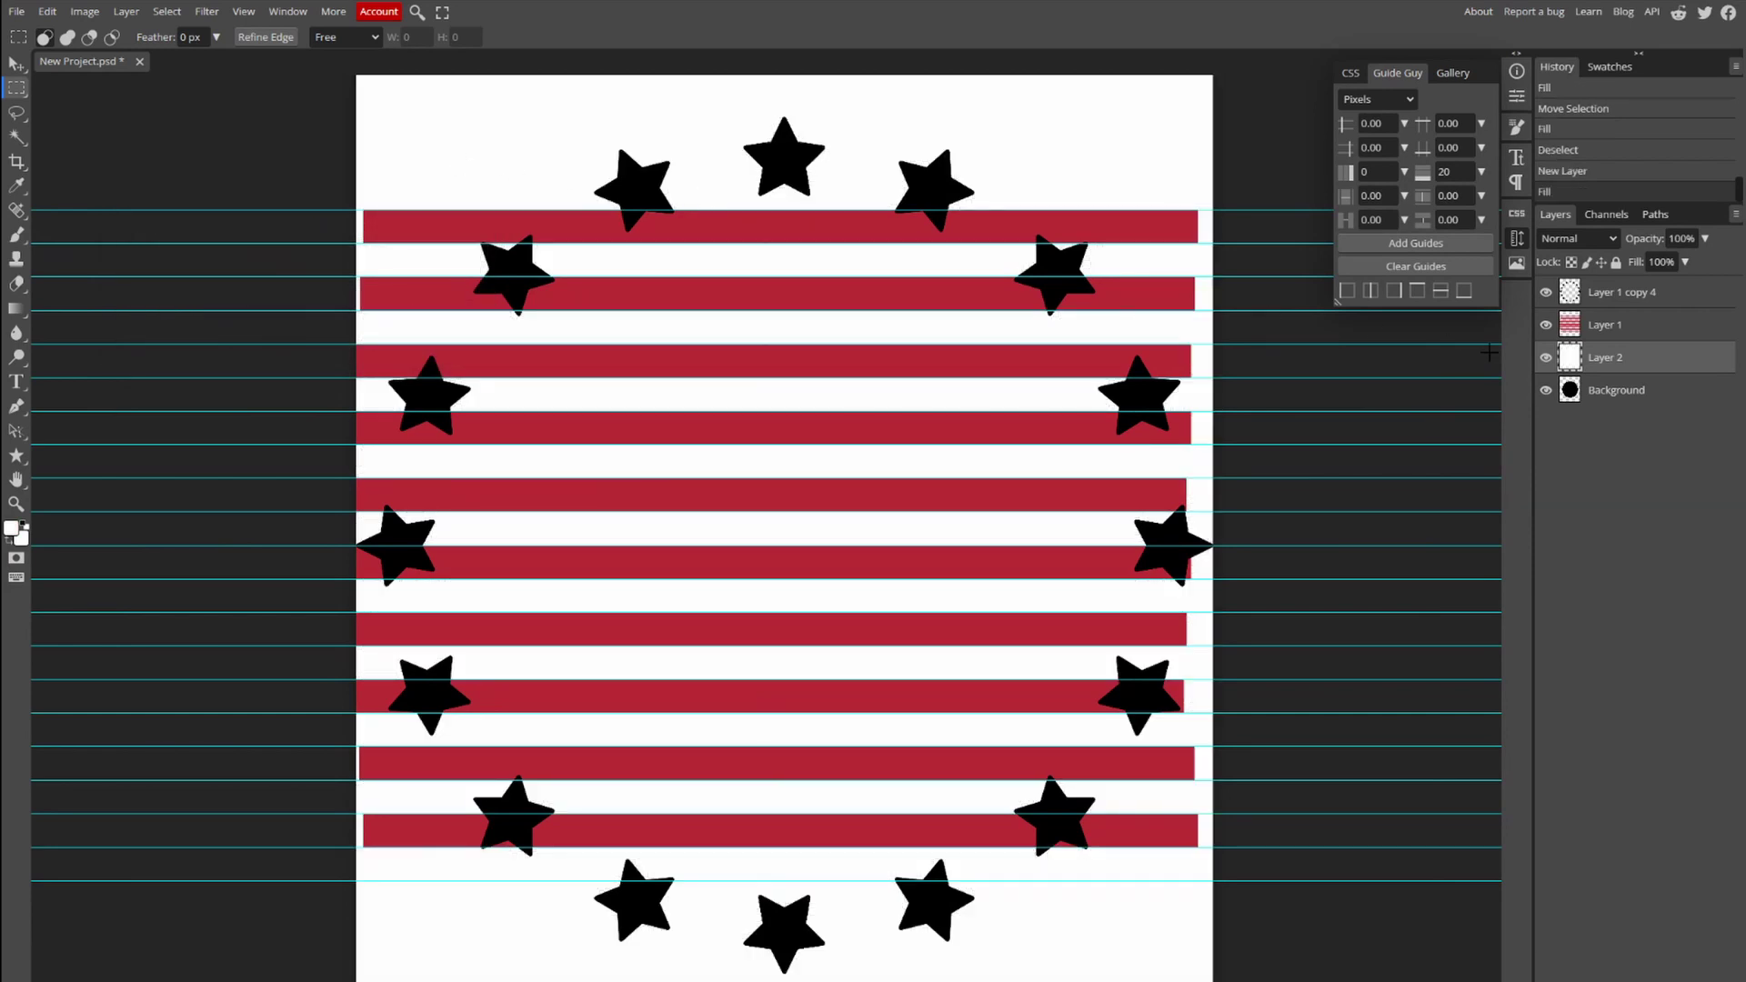
Clip the white layer and the red stripes layer to the circle, and clear all guides.
right_click(1600, 357)
click(1657, 671)
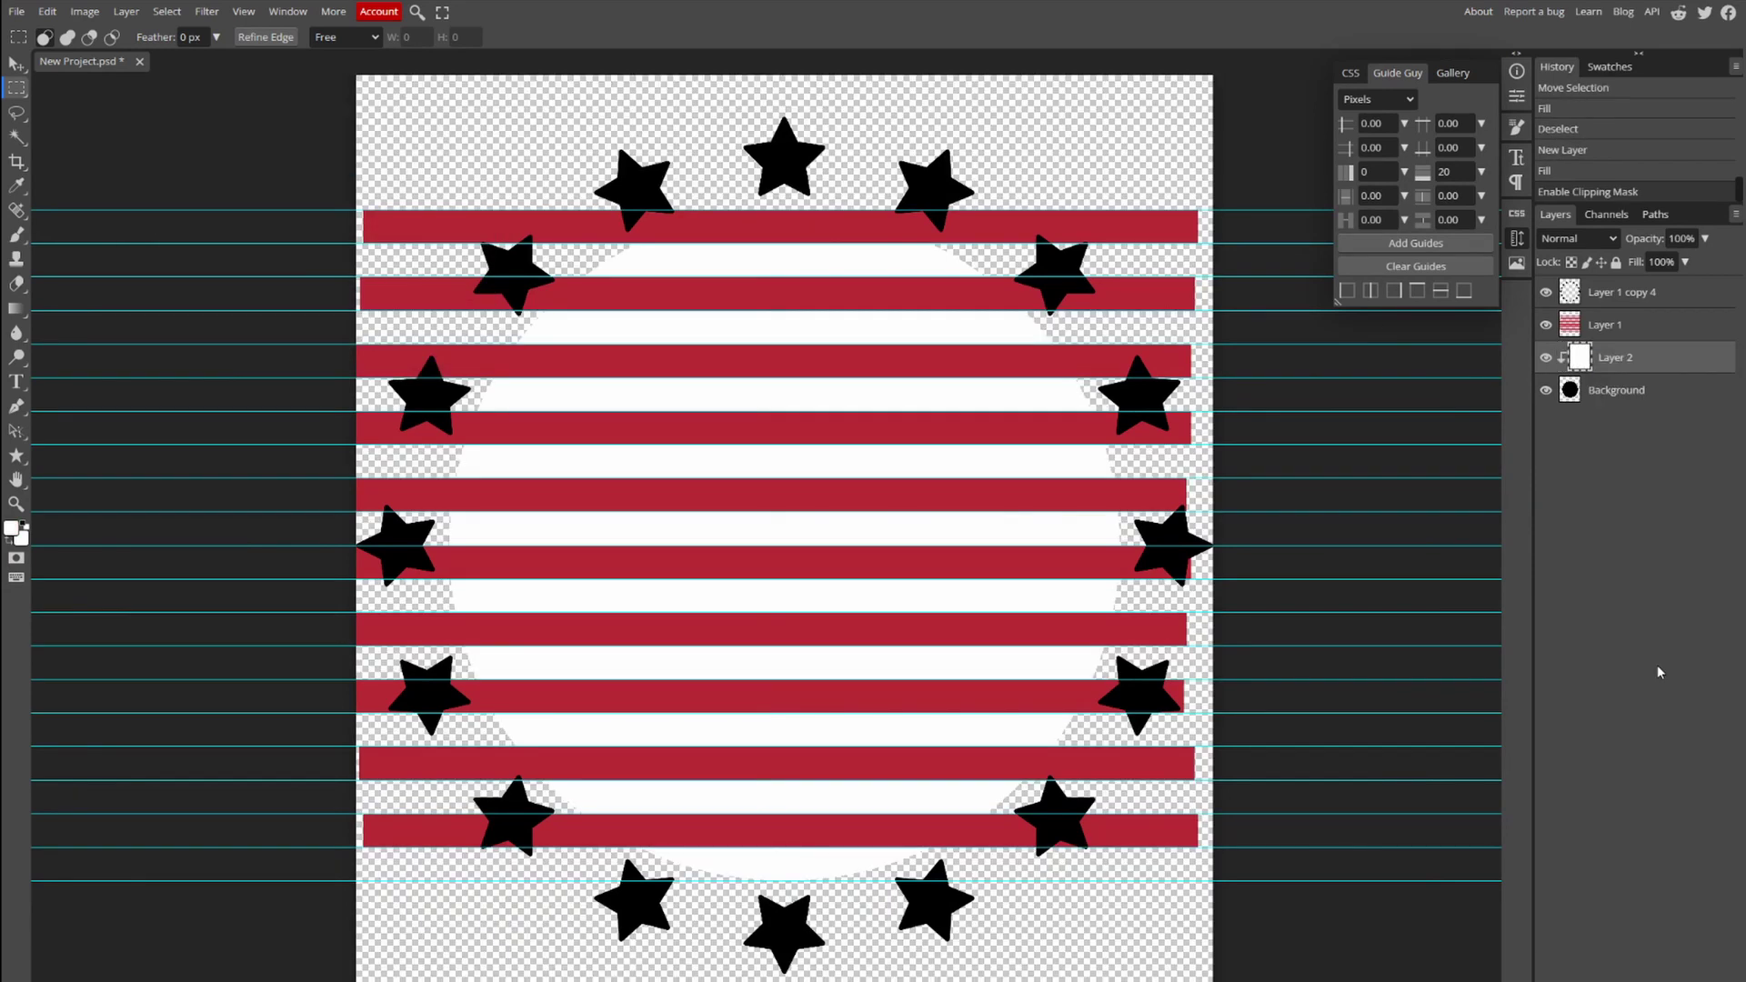
right_click(1615, 327)
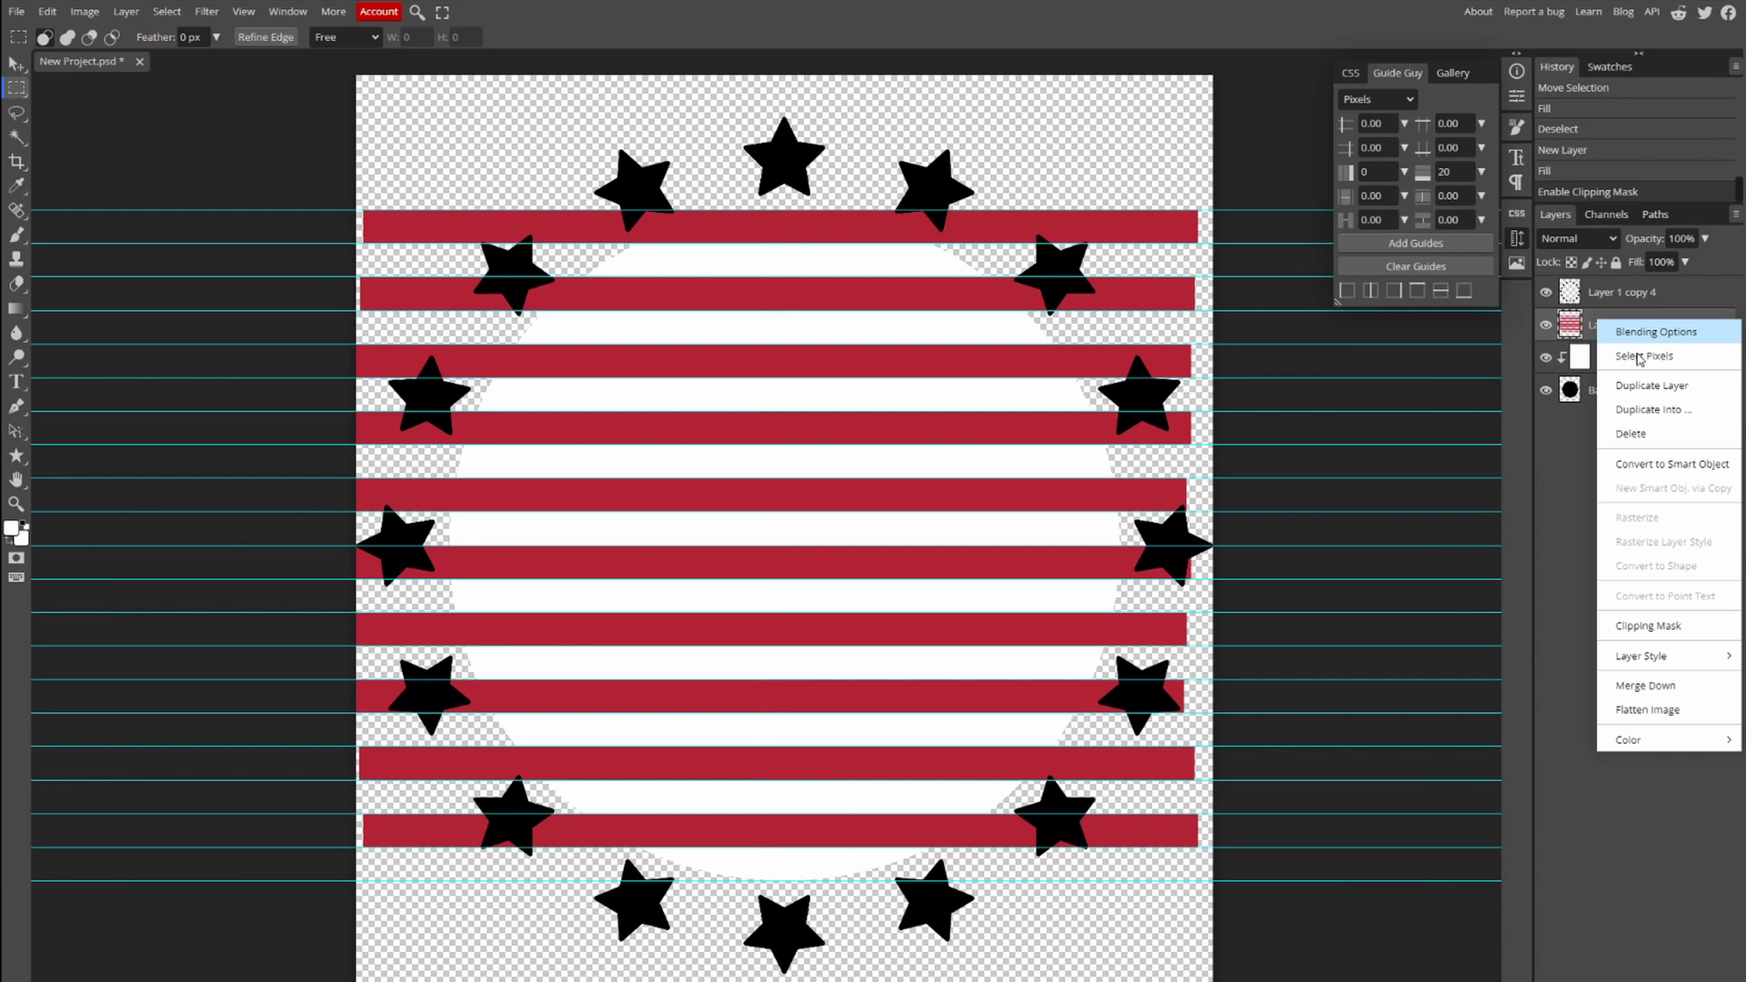
click(1652, 628)
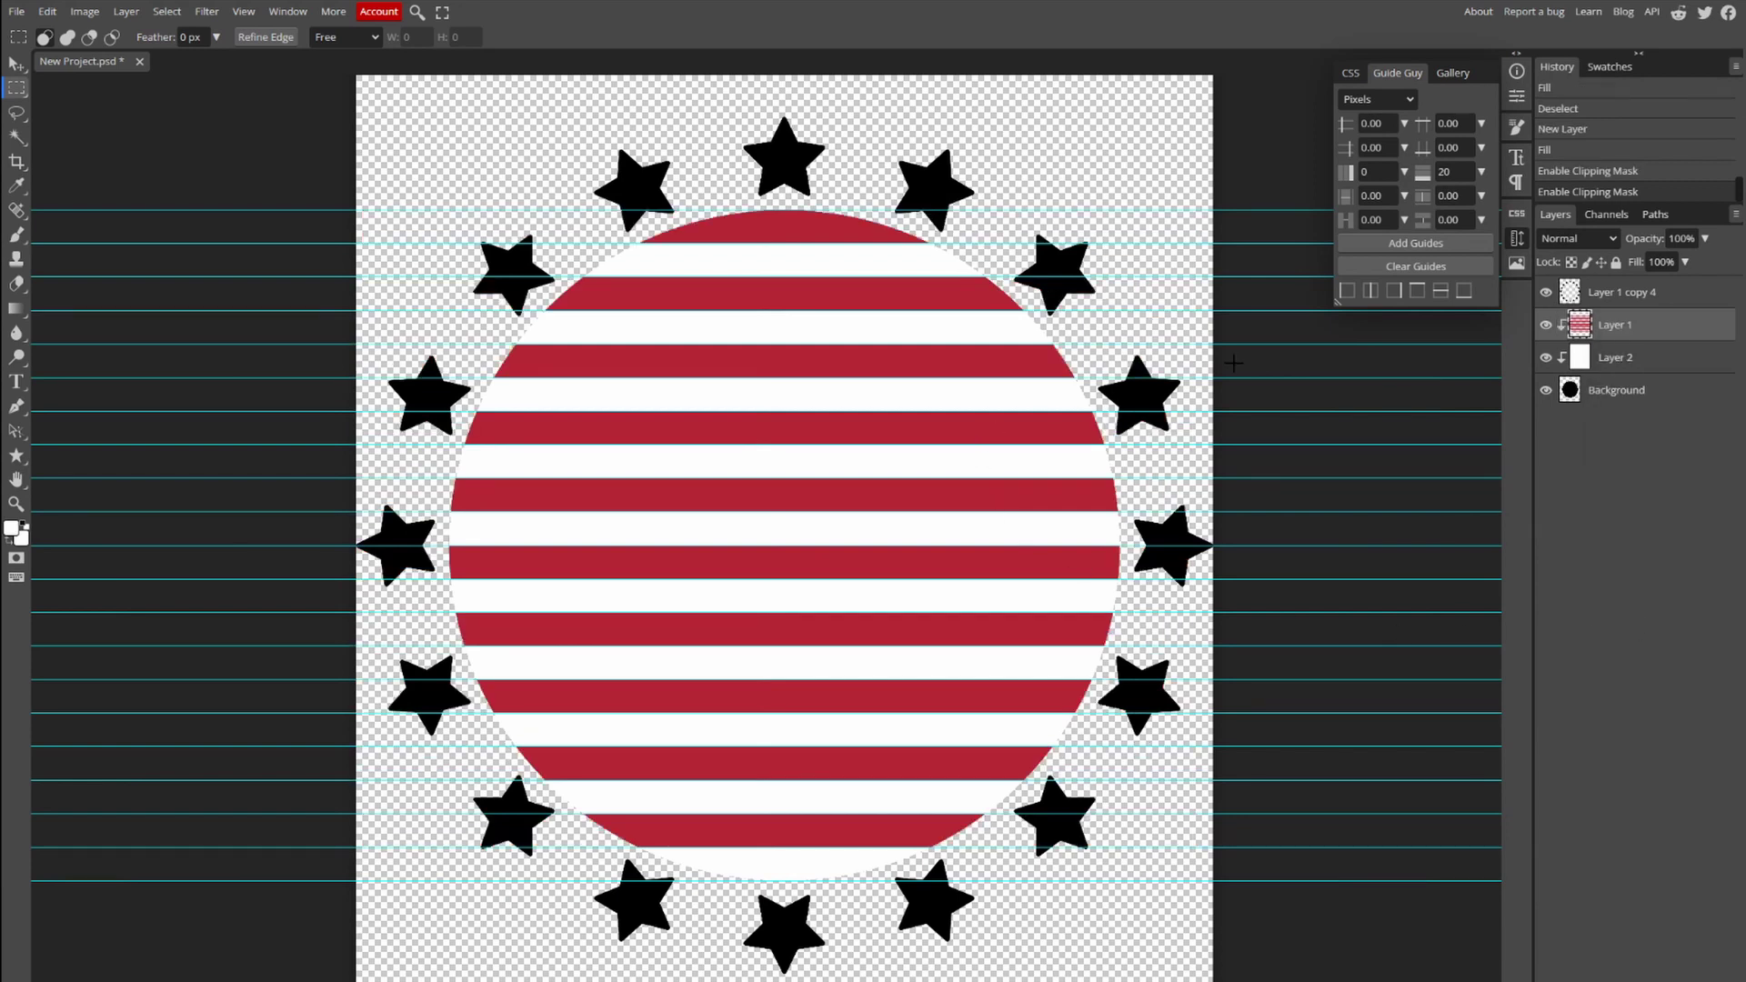
click(1416, 265)
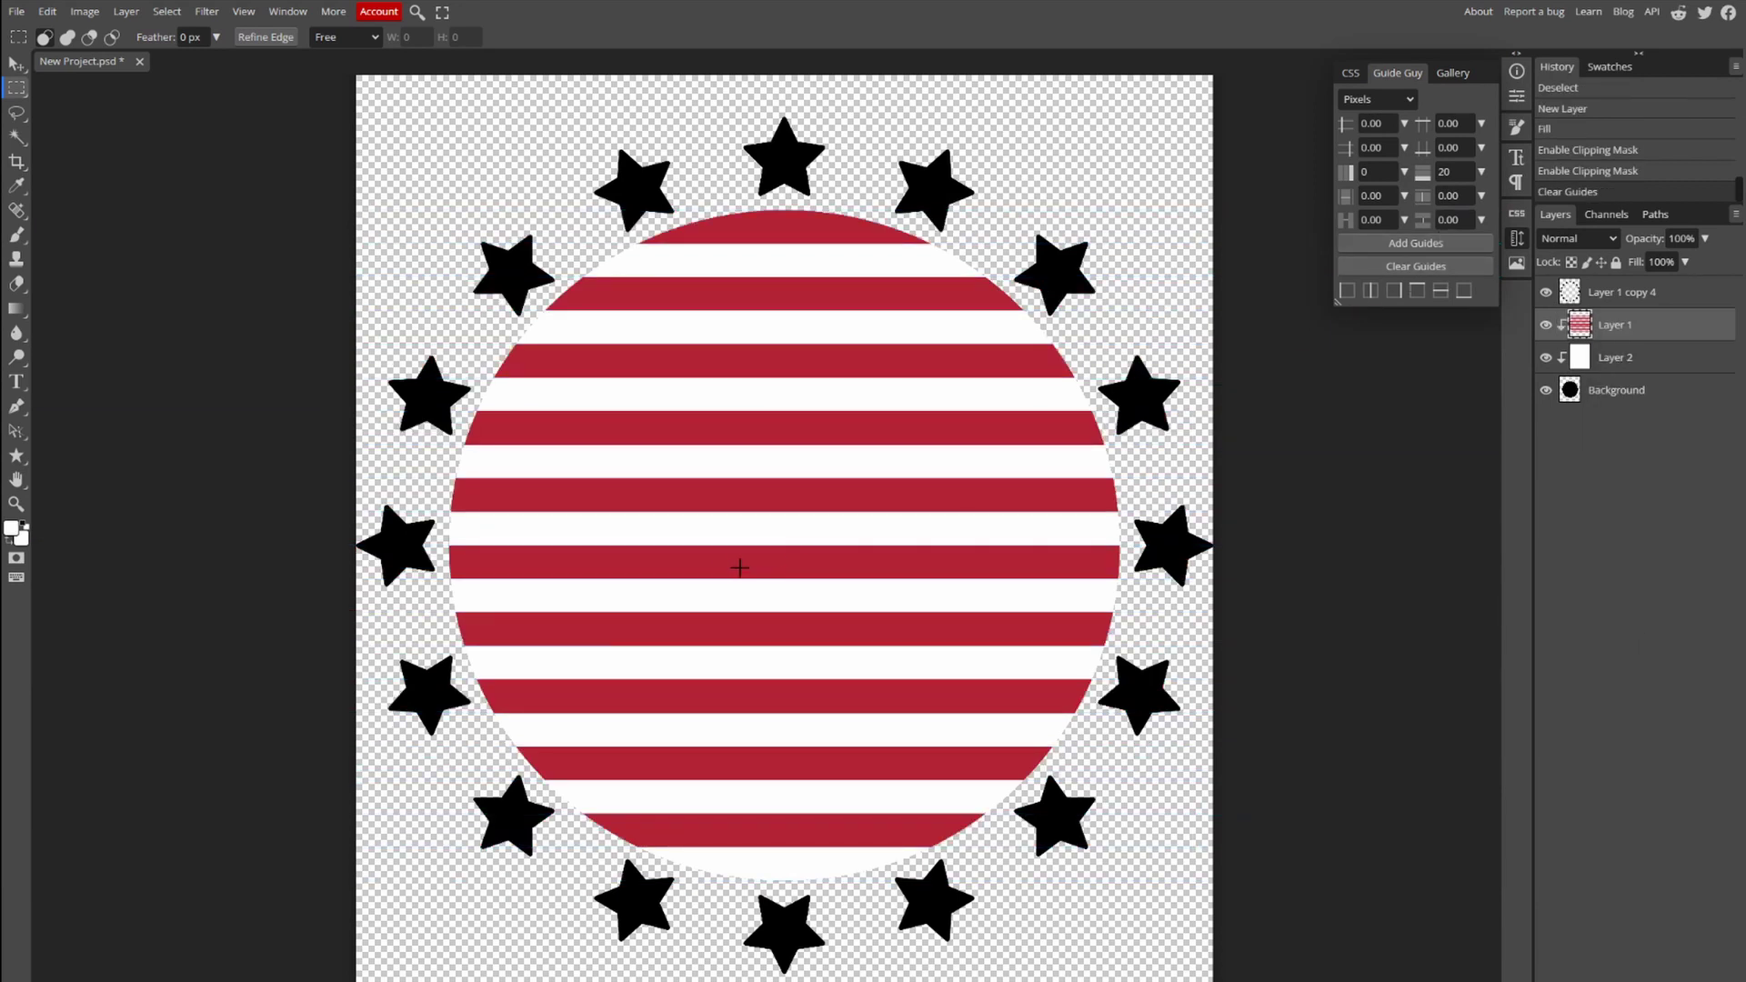
Add a new layer above the stars layer and cover the topmost star with a white-filled rectangle.
click(1625, 295)
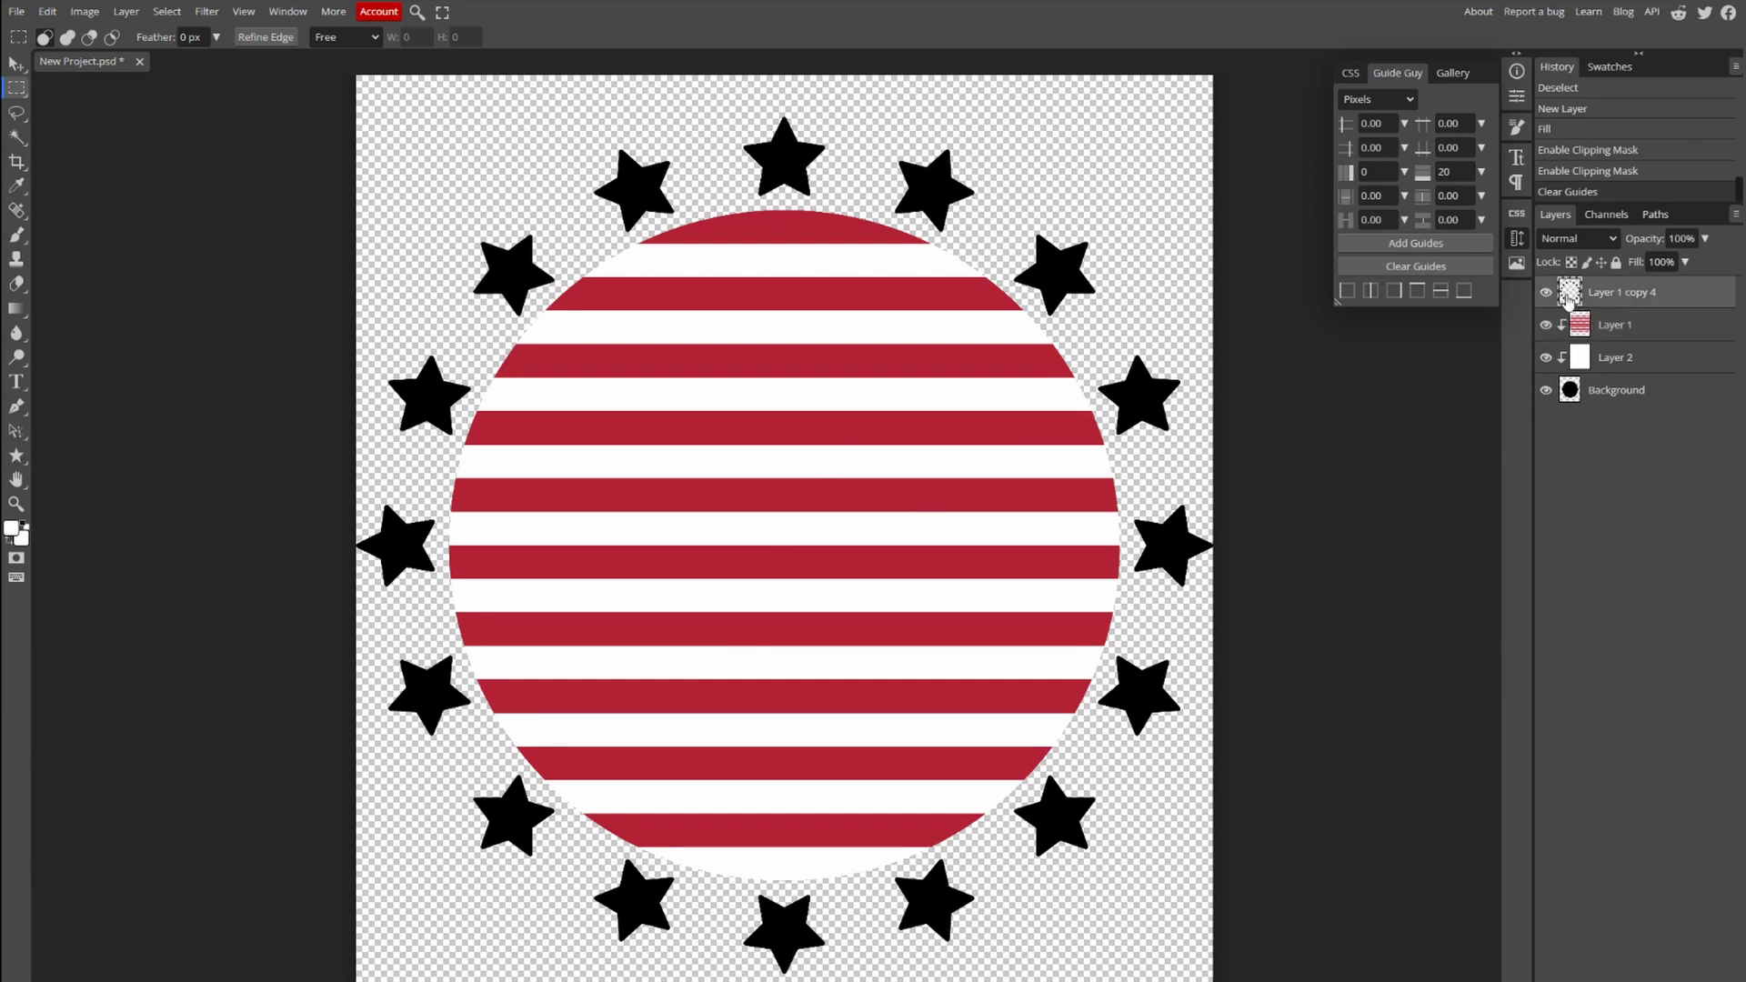
click(143, 15)
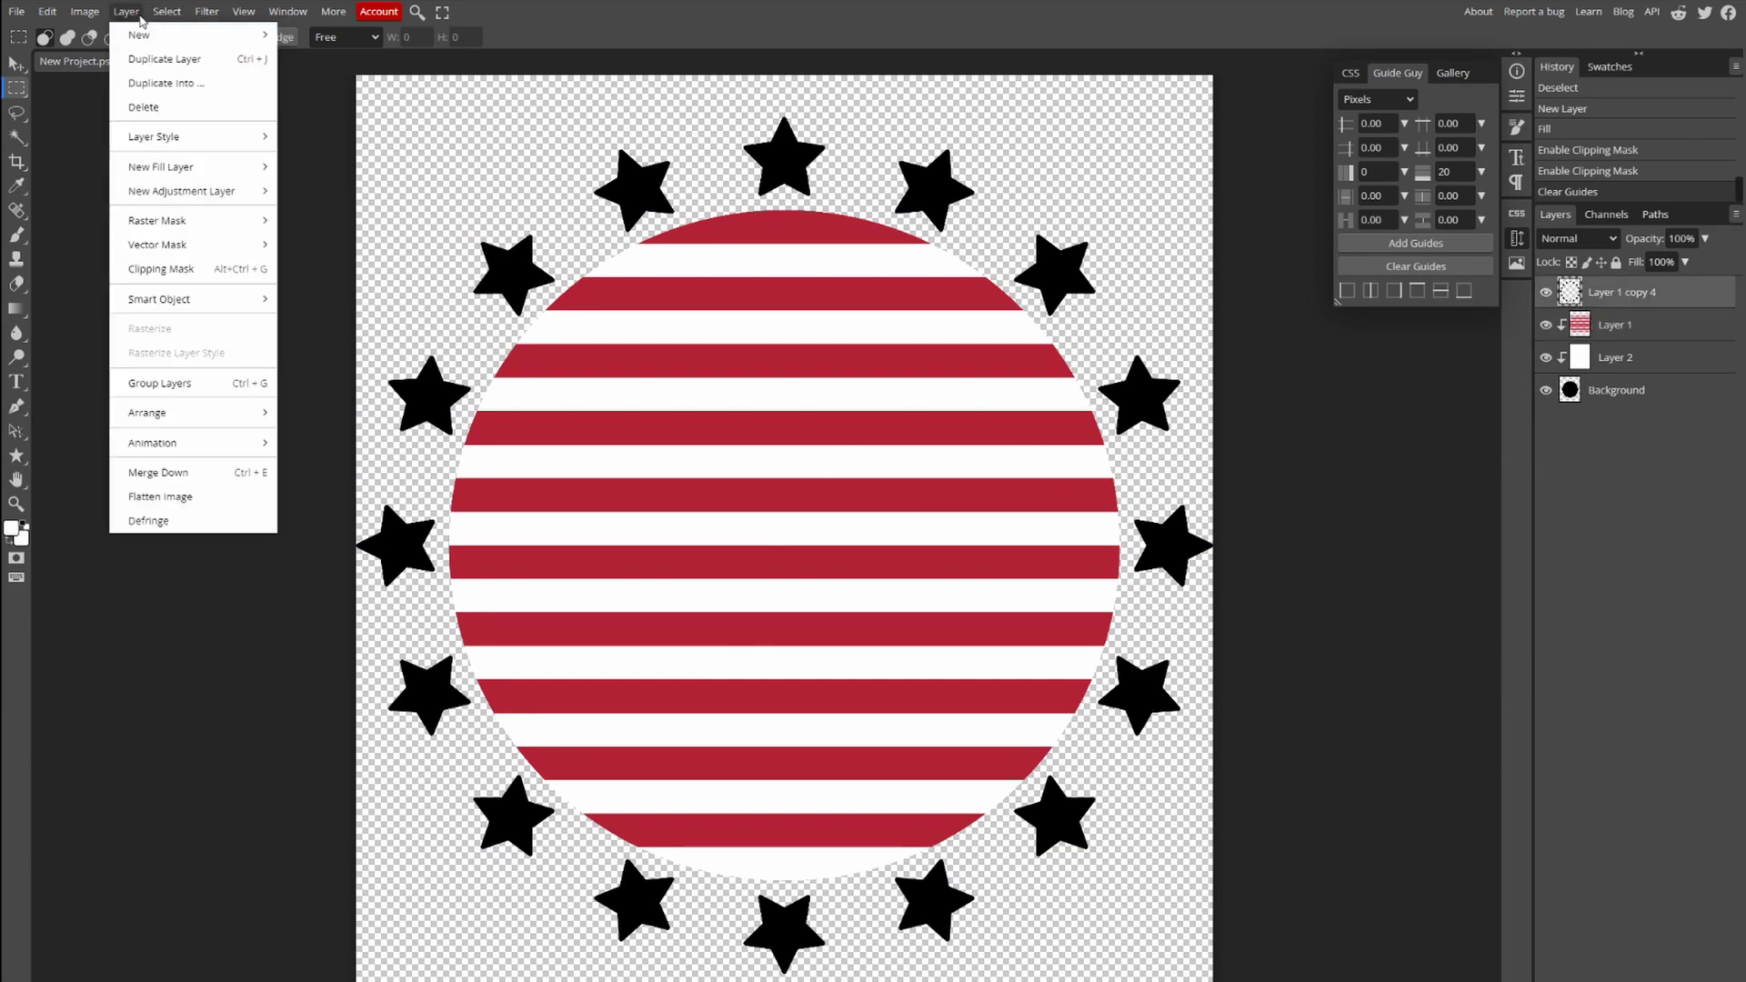
mouse_move(141, 34)
click(344, 35)
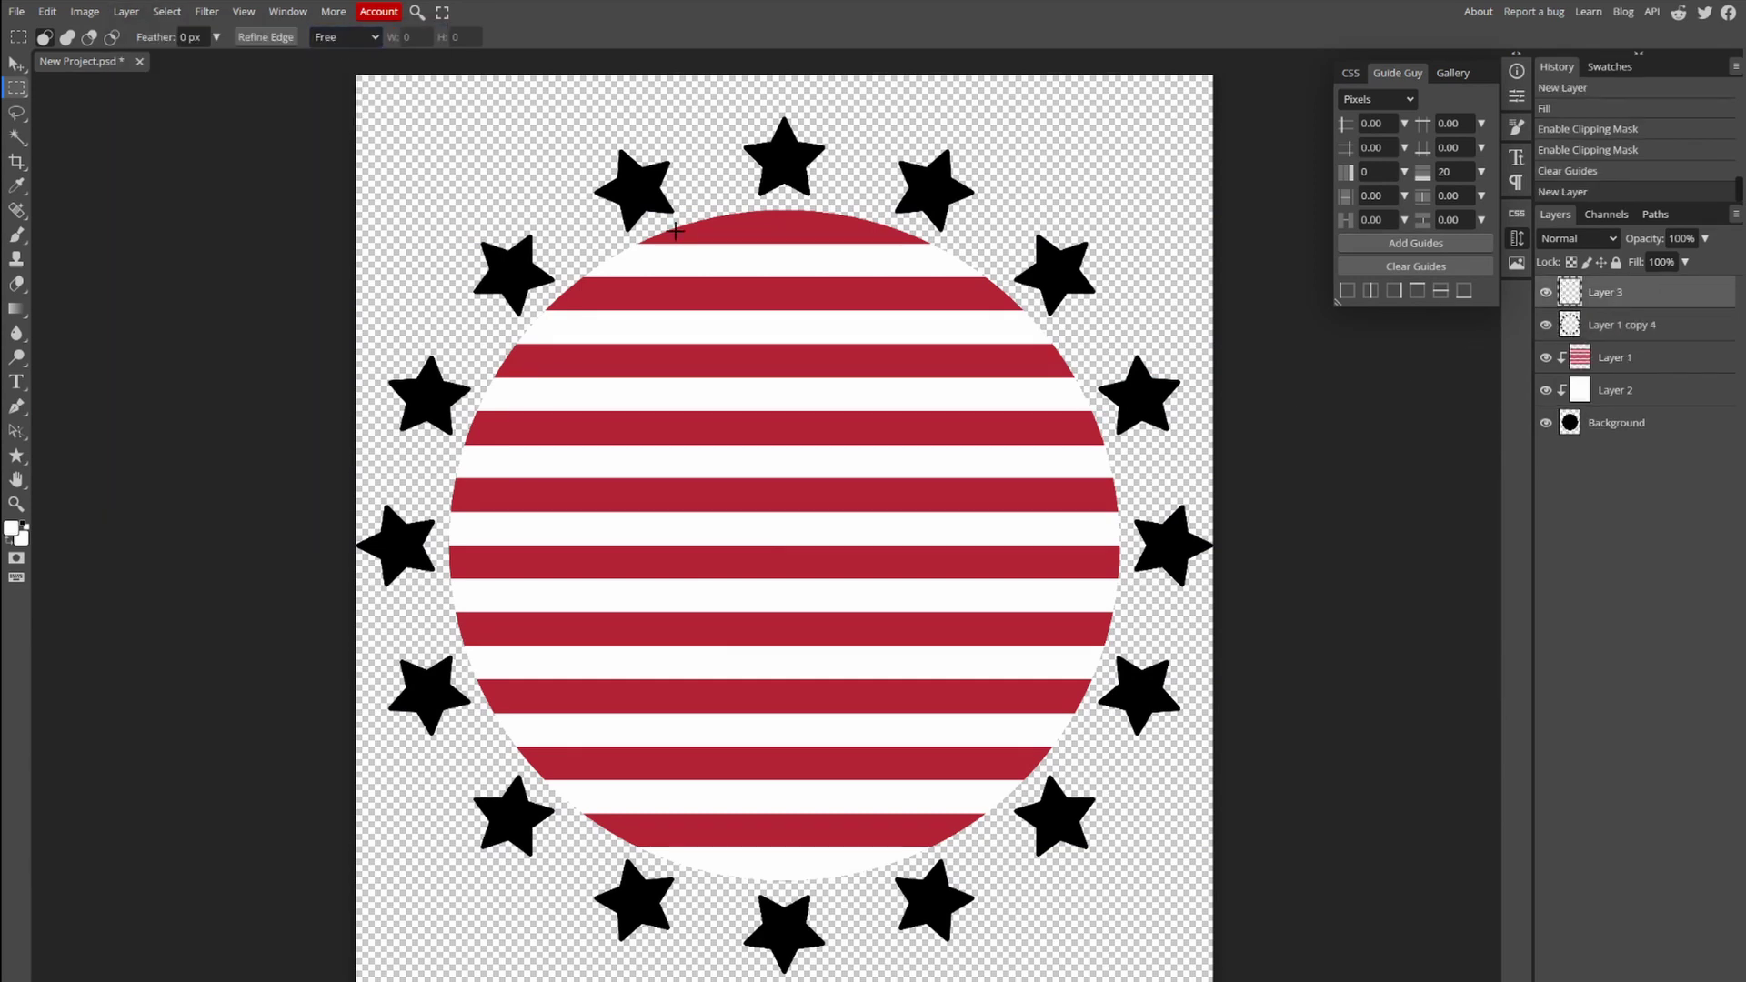
scroll(749, 269, up, 1)
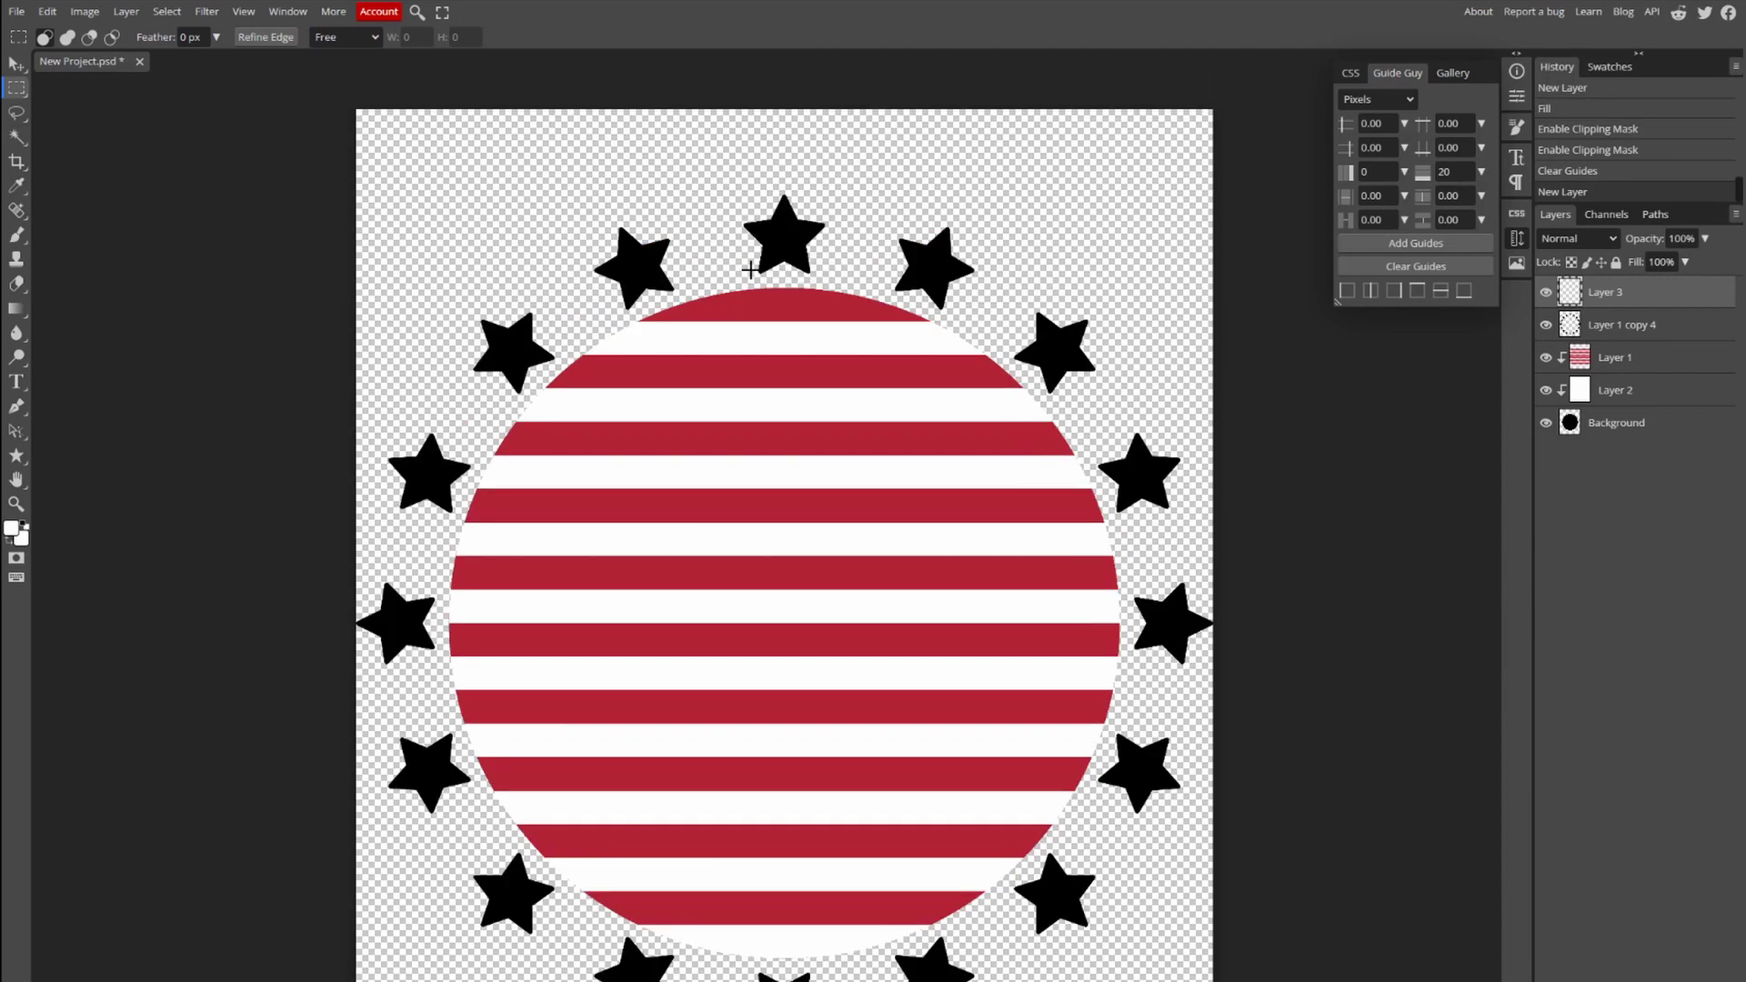
drag(728, 152, 850, 315)
key(alt+BackSpace)
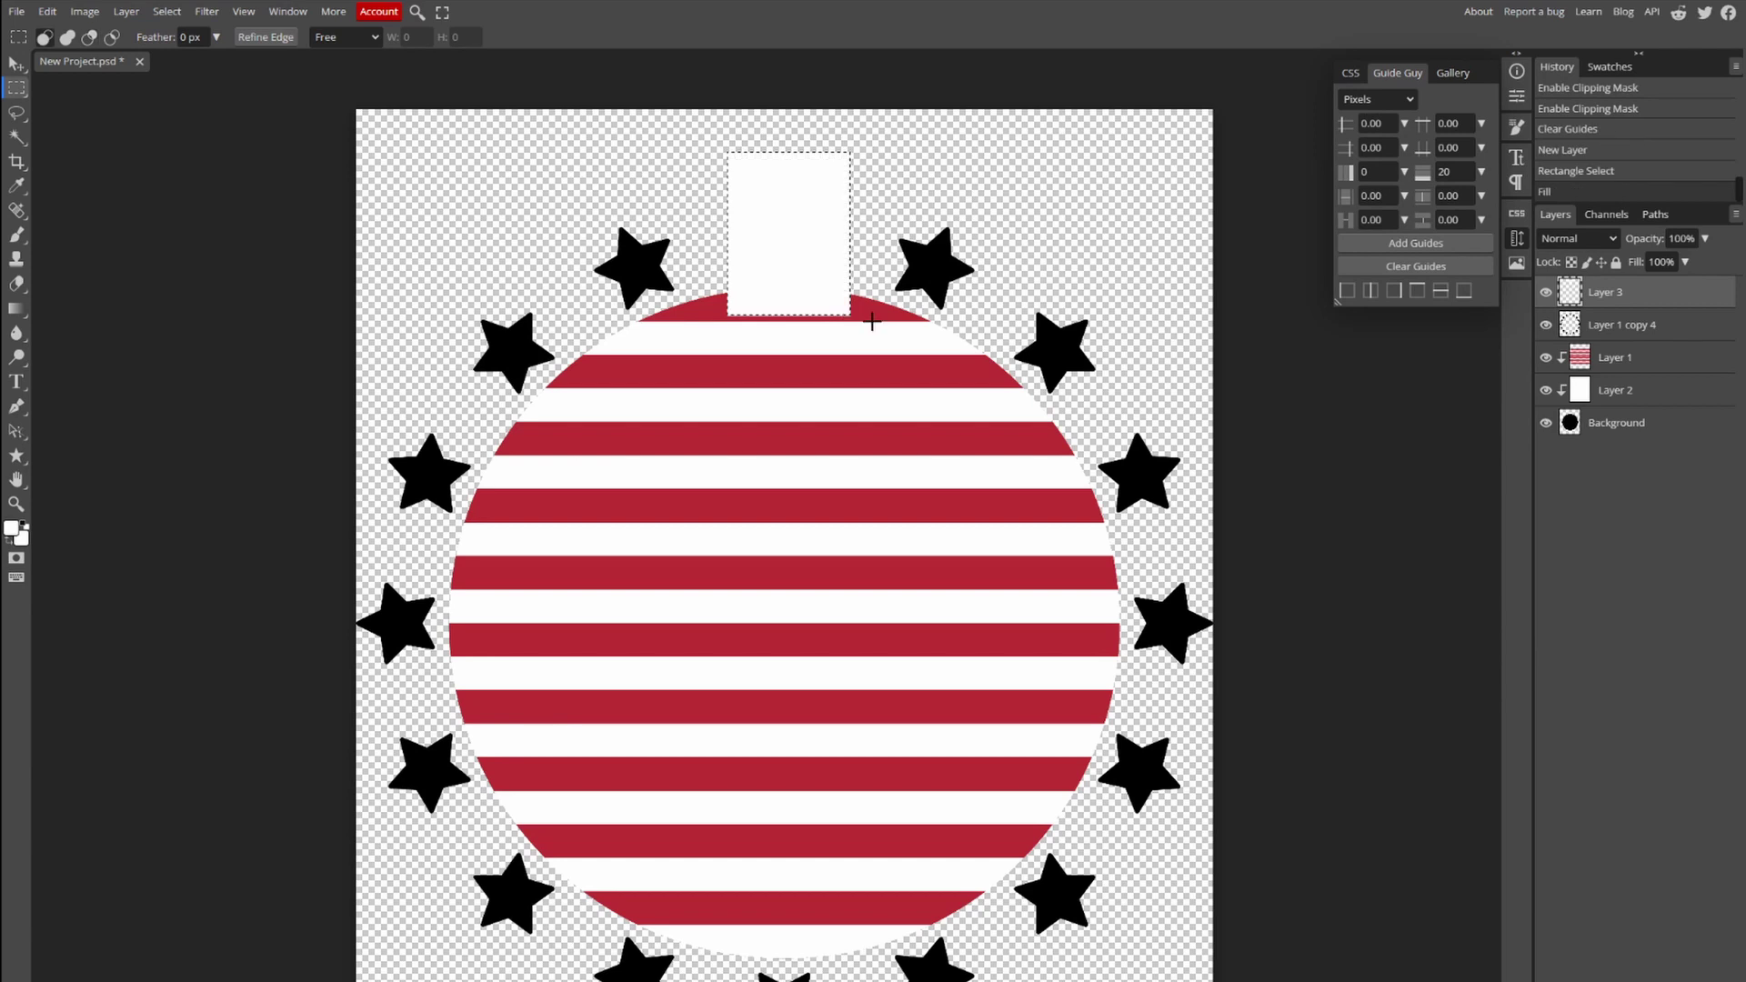
Cover the upper-right, rightmost and lower-right alternate stars with white-filled rectangles on Layer 3.
drag(1010, 290, 1130, 402)
key(alt+BackSpace)
scroll(1132, 412, down, 1)
drag(1102, 501, 1310, 610)
key(alt+BackSpace)
scroll(1219, 668, down, 1)
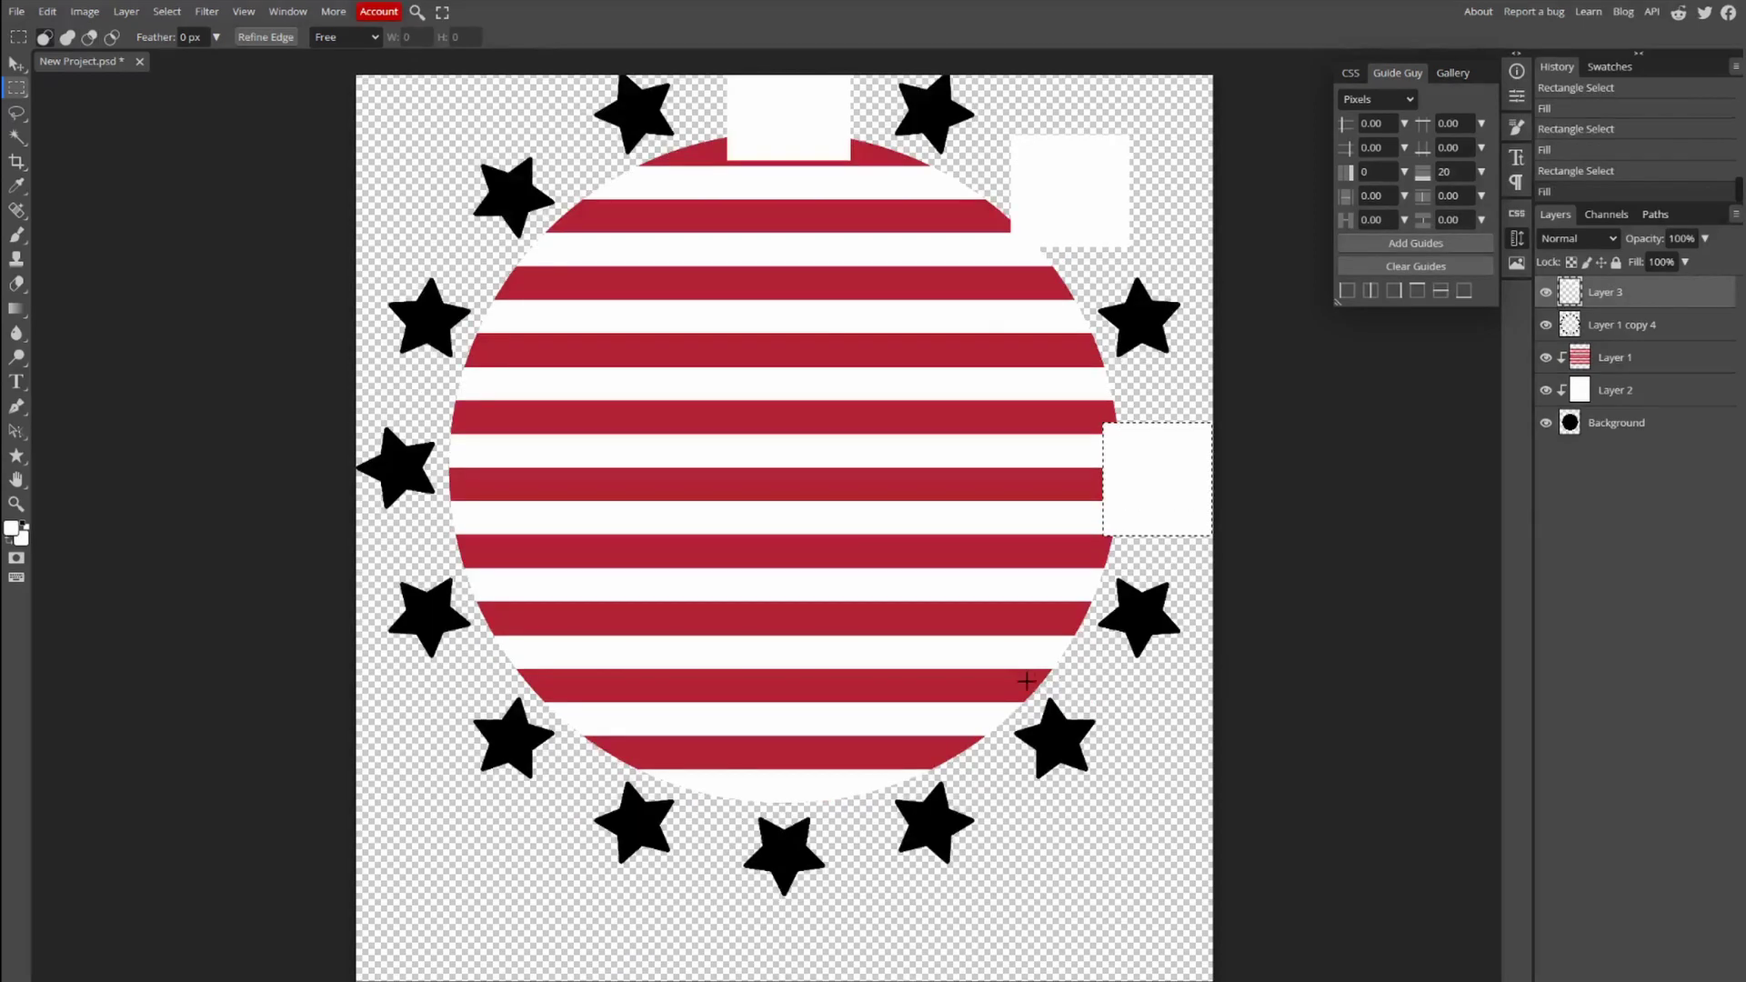
drag(995, 677, 1129, 797)
key(alt+BackSpace)
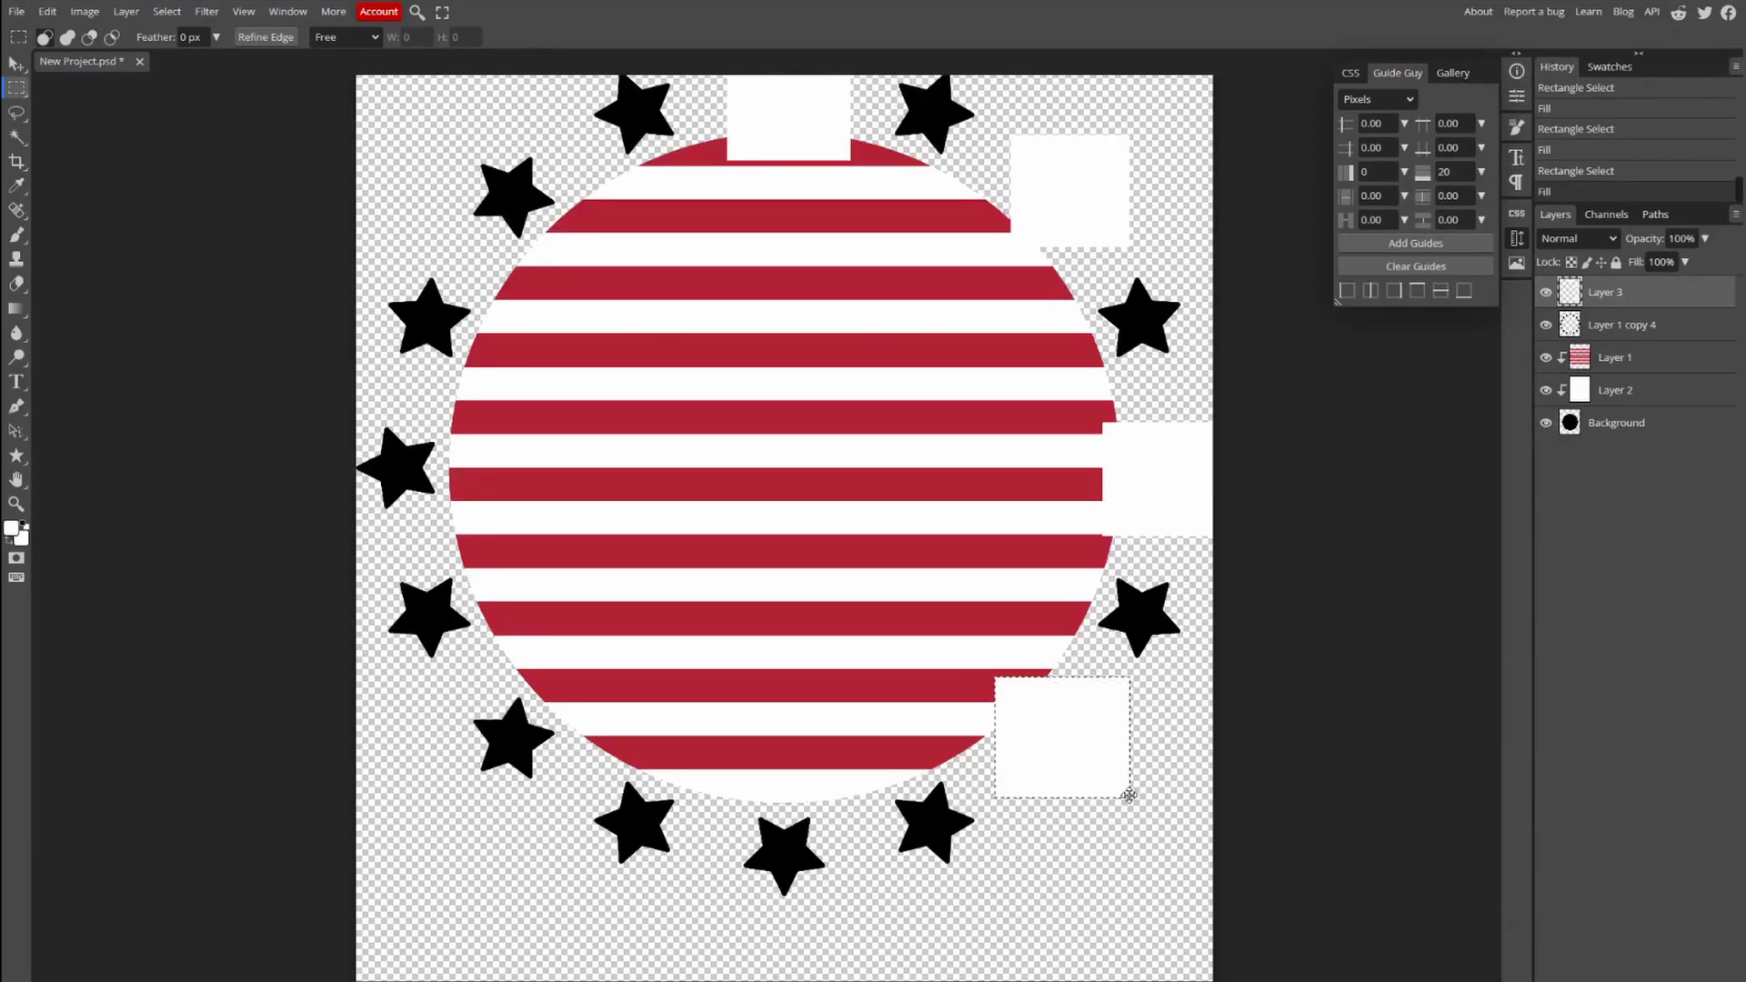
Cover the bottommost star and the lower-left, leftmost and upper-left alternate stars with white-filled rectangles.
drag(722, 775, 852, 924)
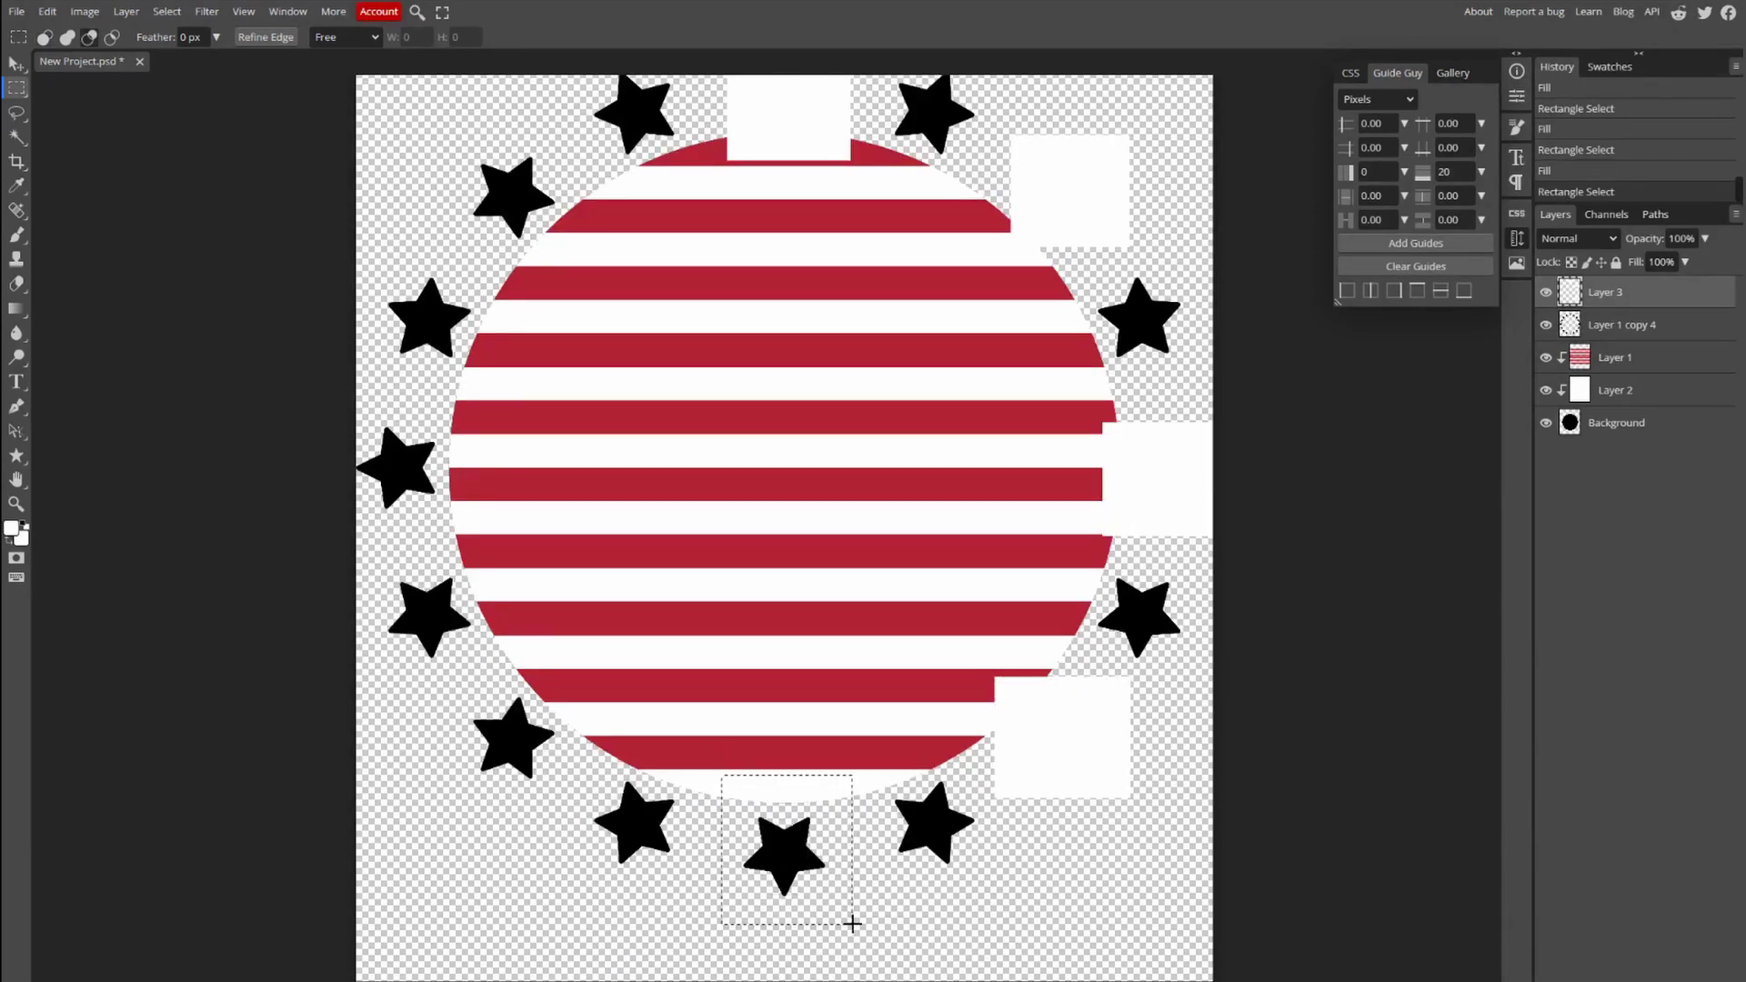
key(alt+BackSpace)
drag(453, 671, 565, 799)
key(alt+BackSpace)
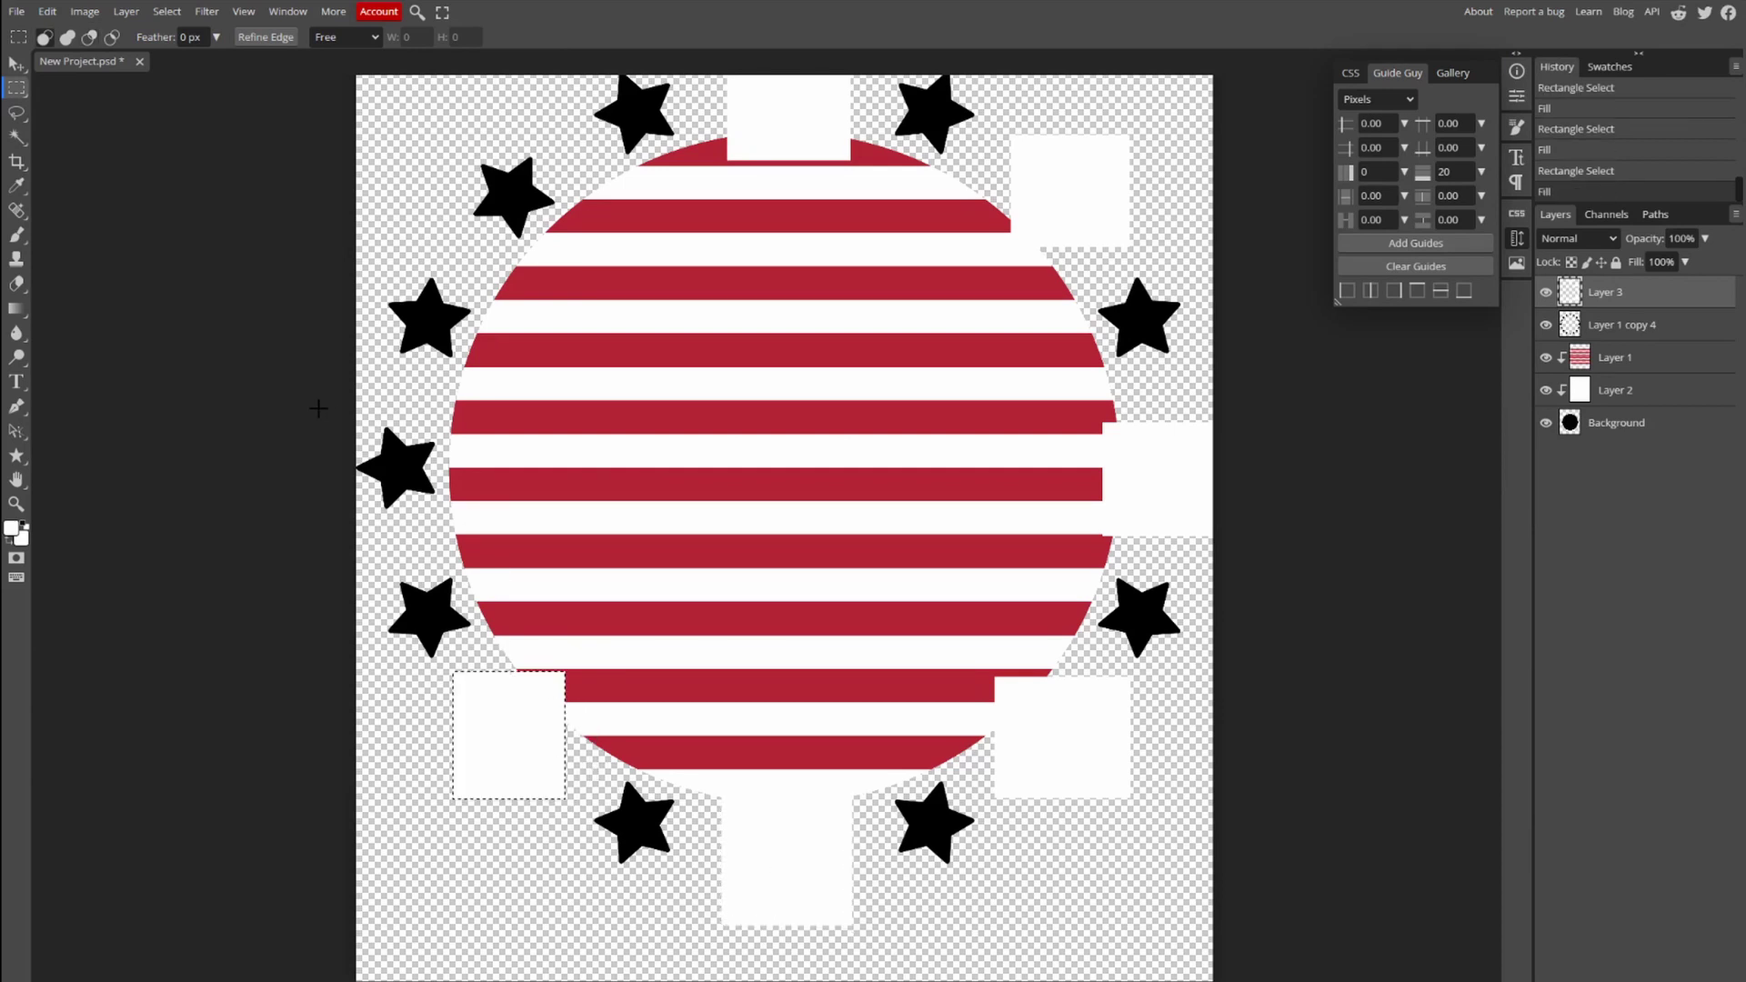
drag(318, 408, 498, 522)
key(alt+BackSpace)
scroll(566, 433, up, 1)
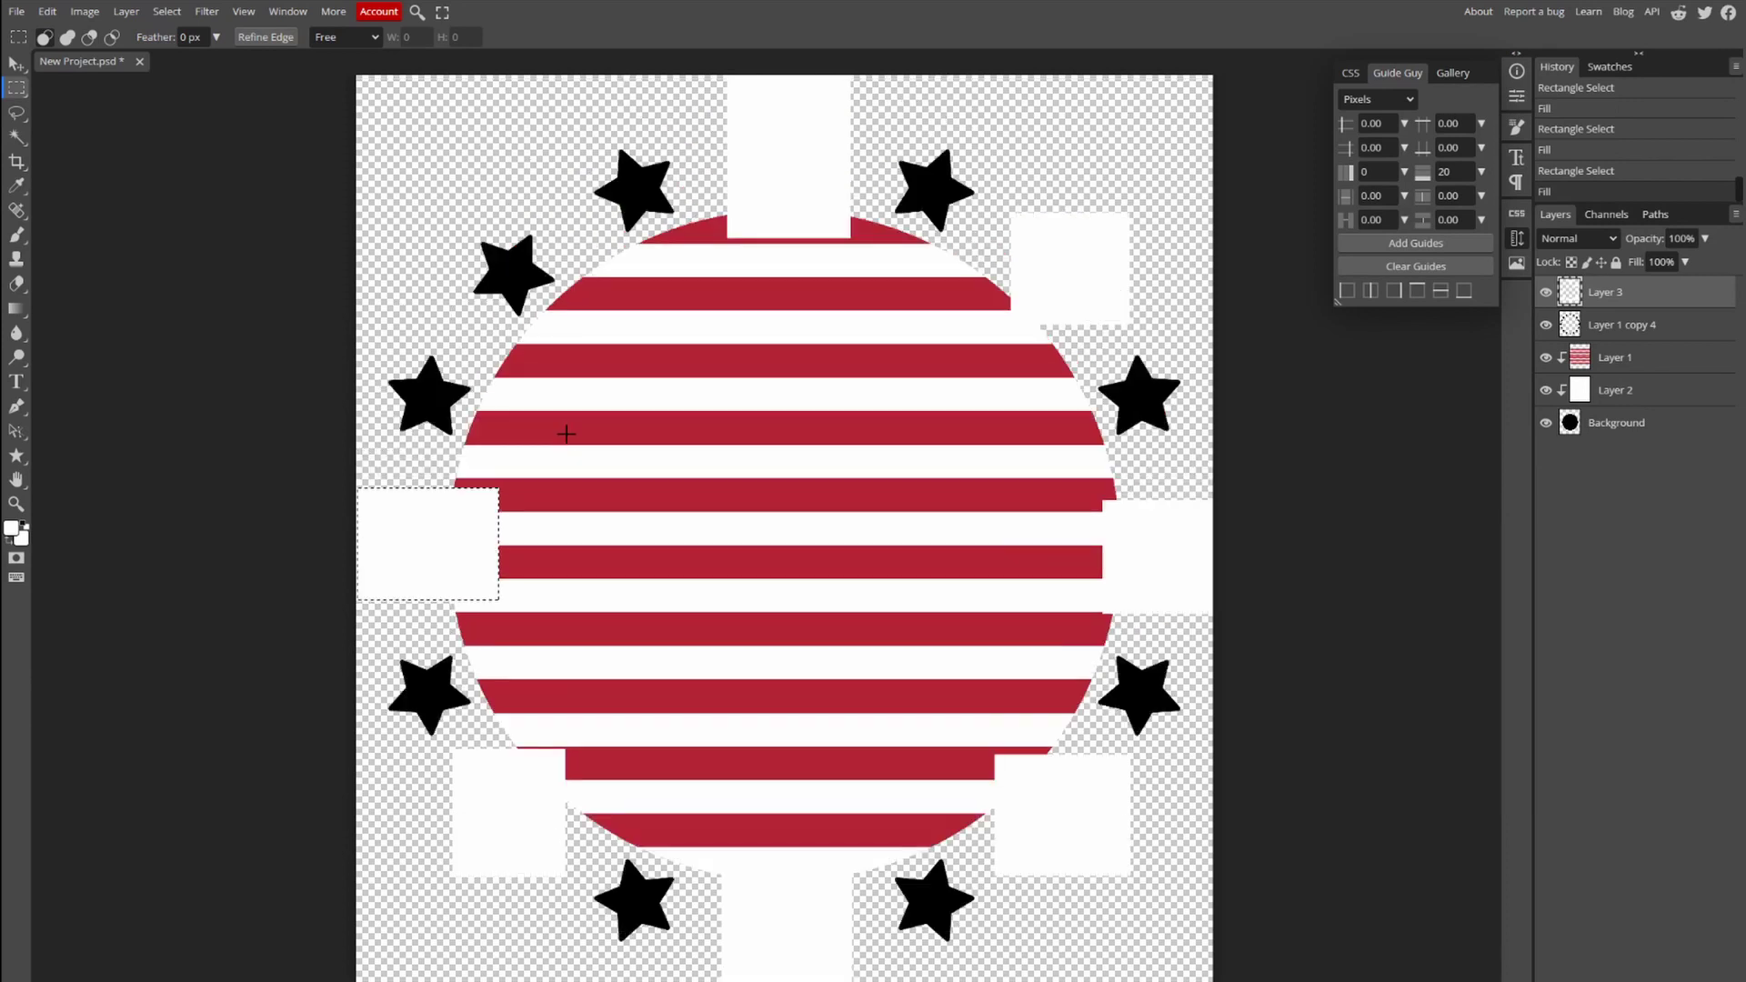
drag(446, 214, 566, 318)
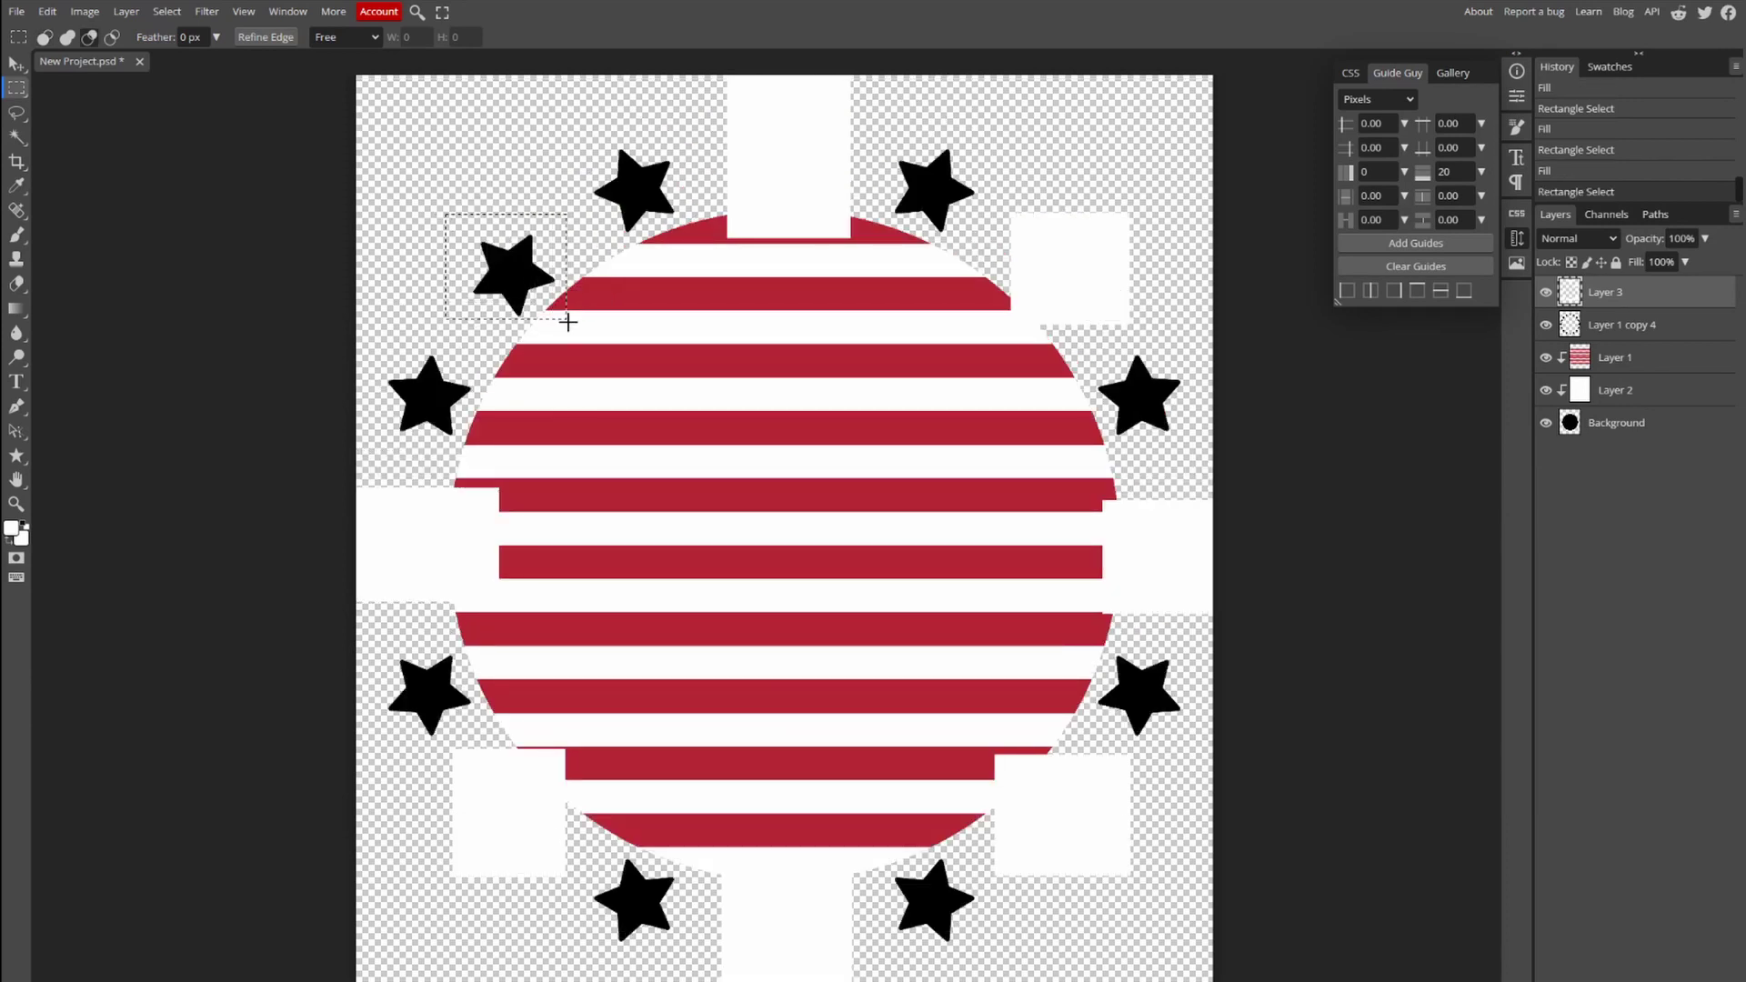
key(alt+BackSpace)
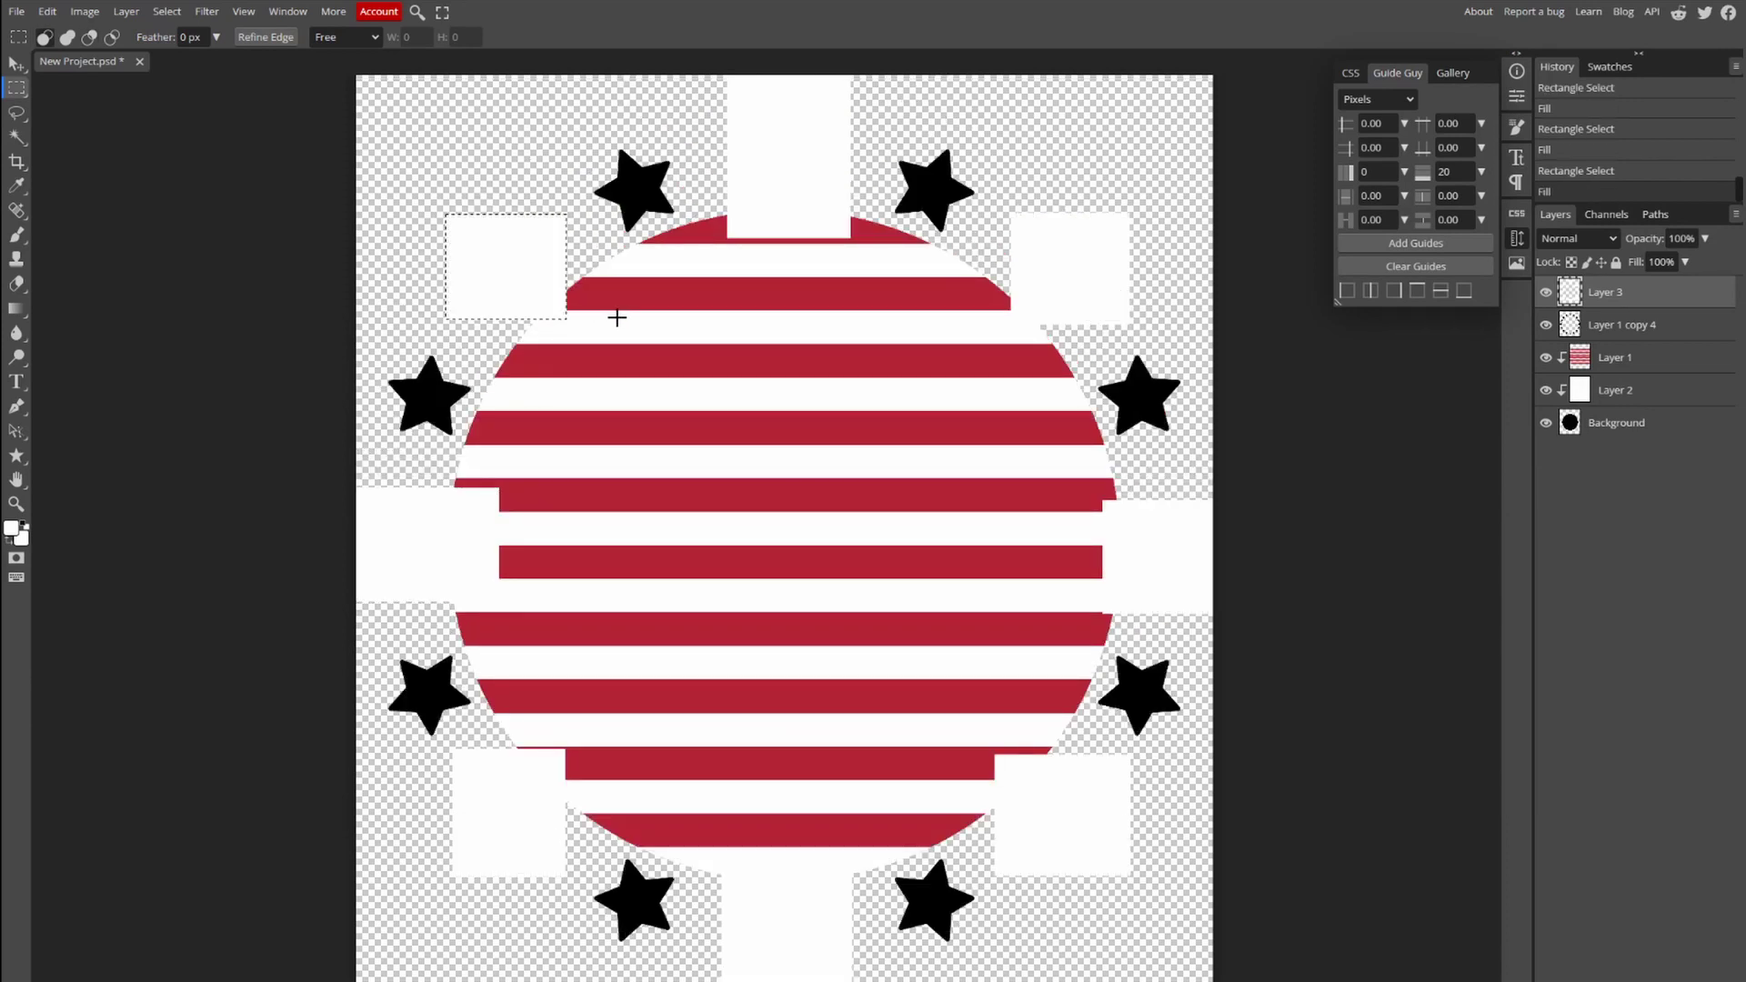
Set the foreground color to b22234 and cover the two black stars flanking the topmost star with rectangles in that red.
click(12, 528)
click(439, 312)
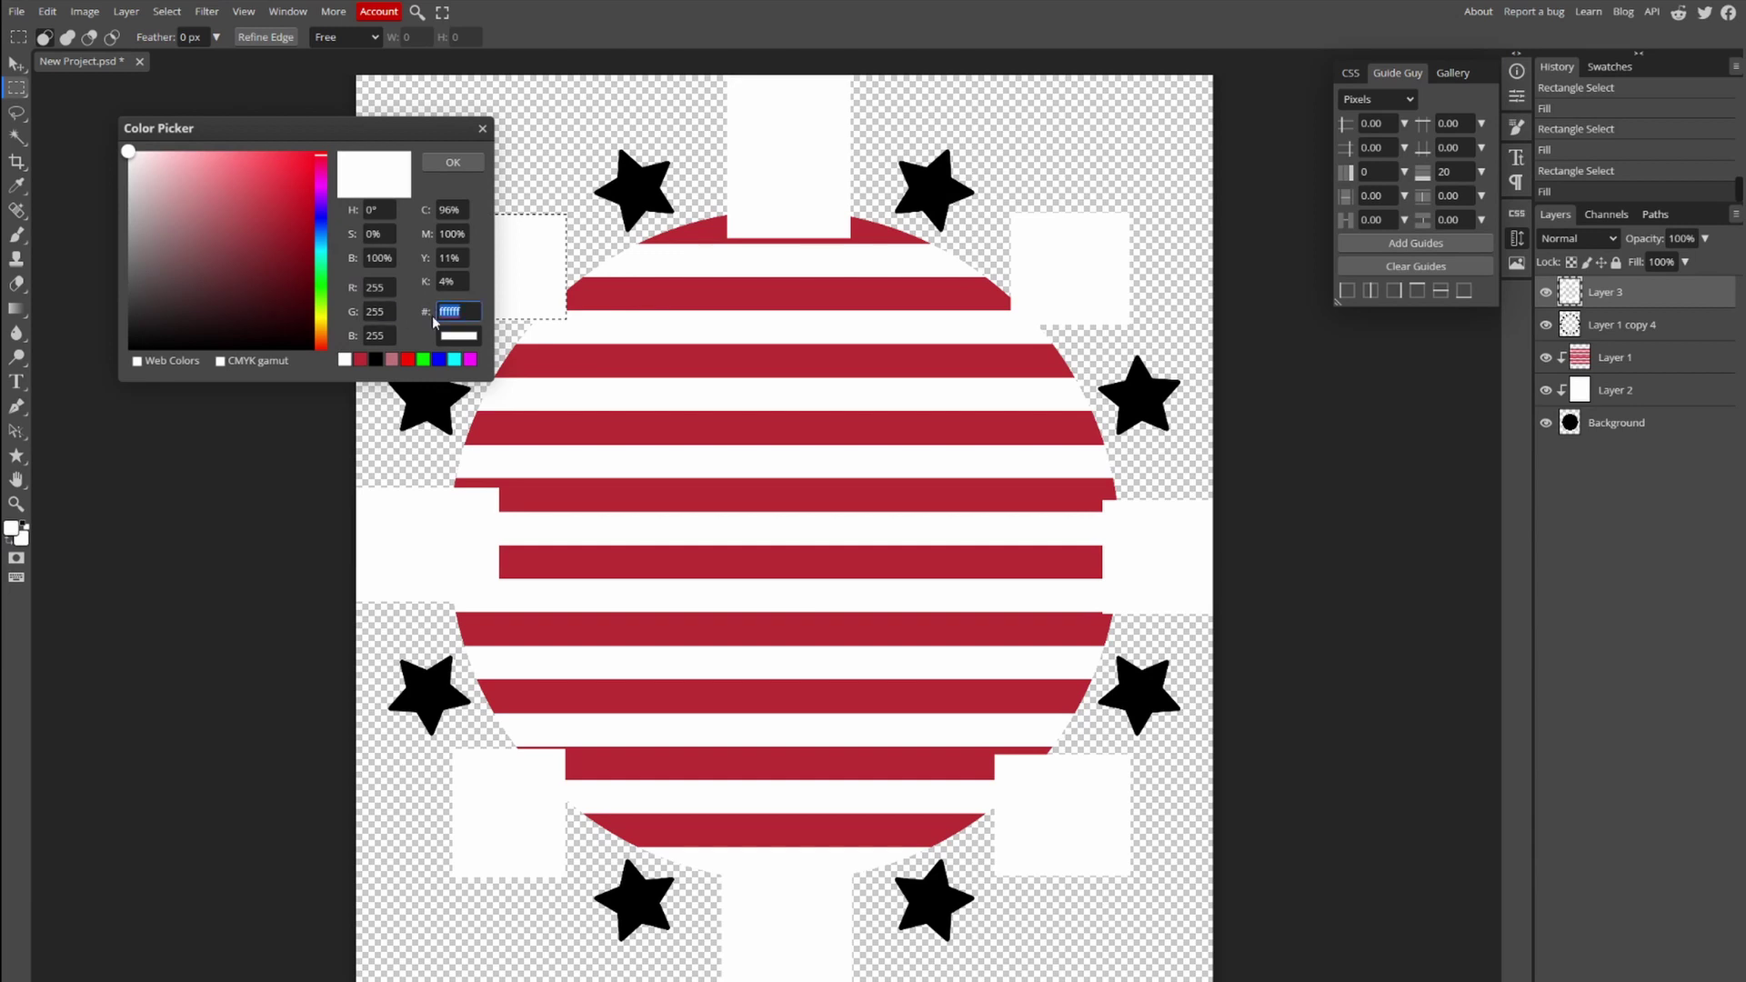
text(b22234)
click(459, 163)
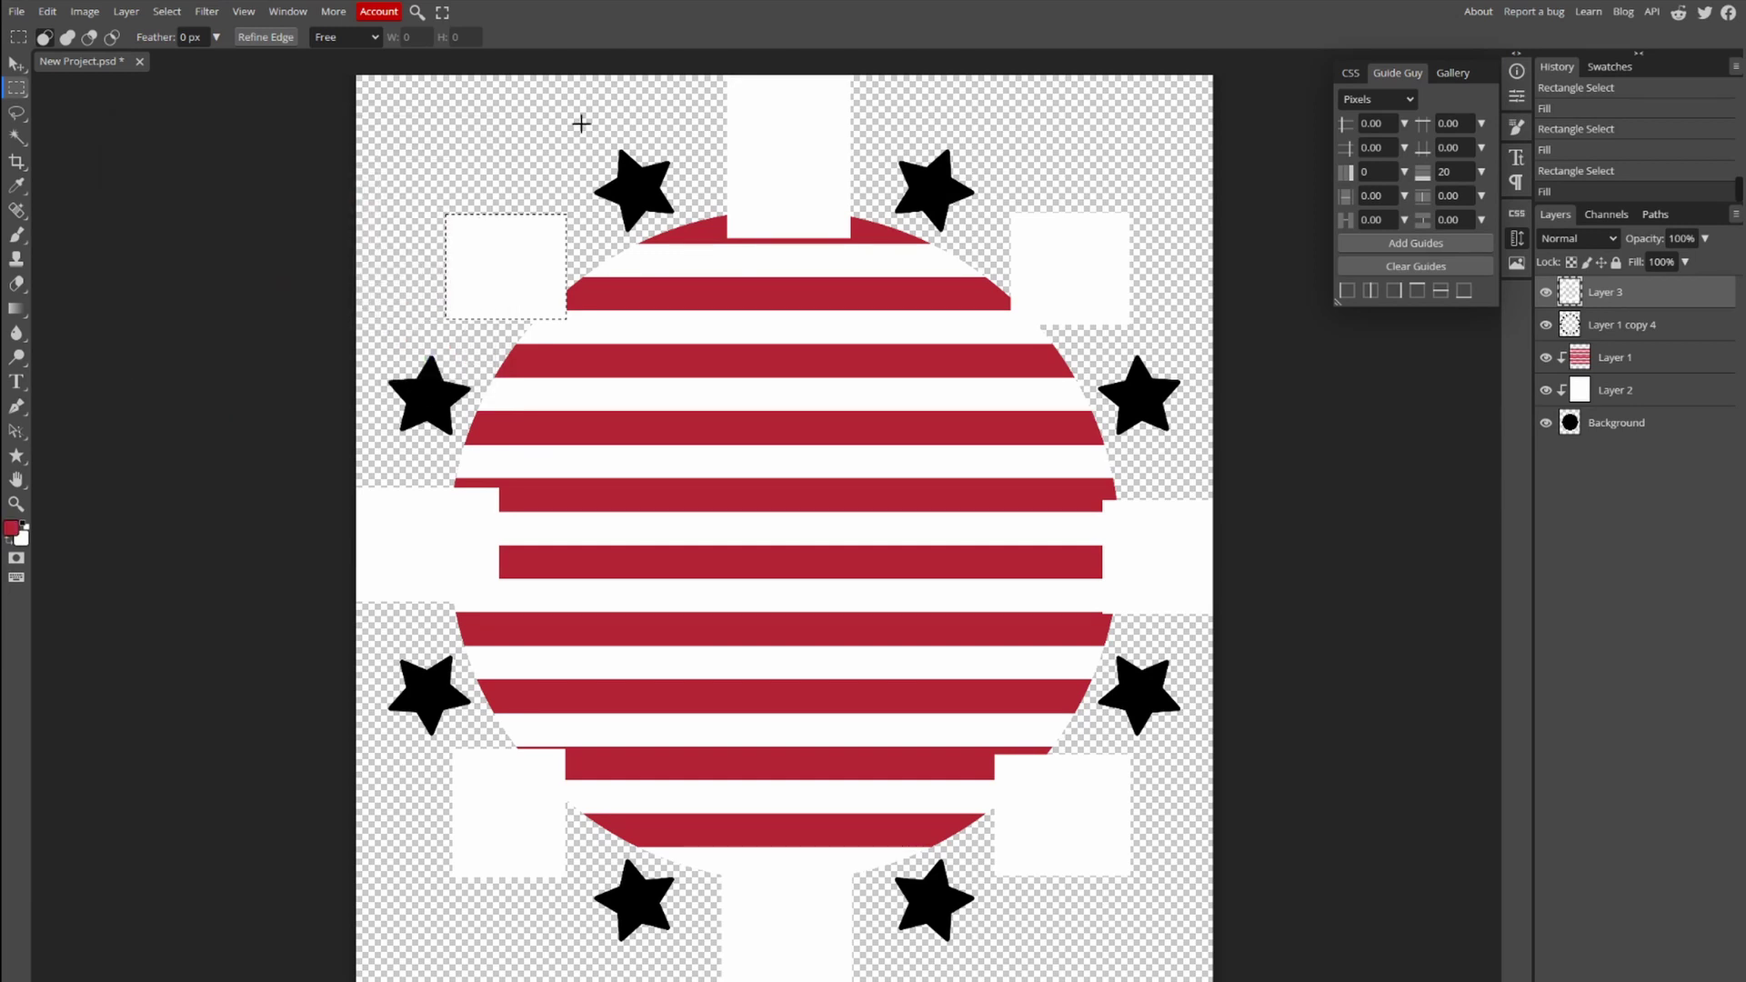
drag(582, 123, 688, 263)
key(alt+BackSpace)
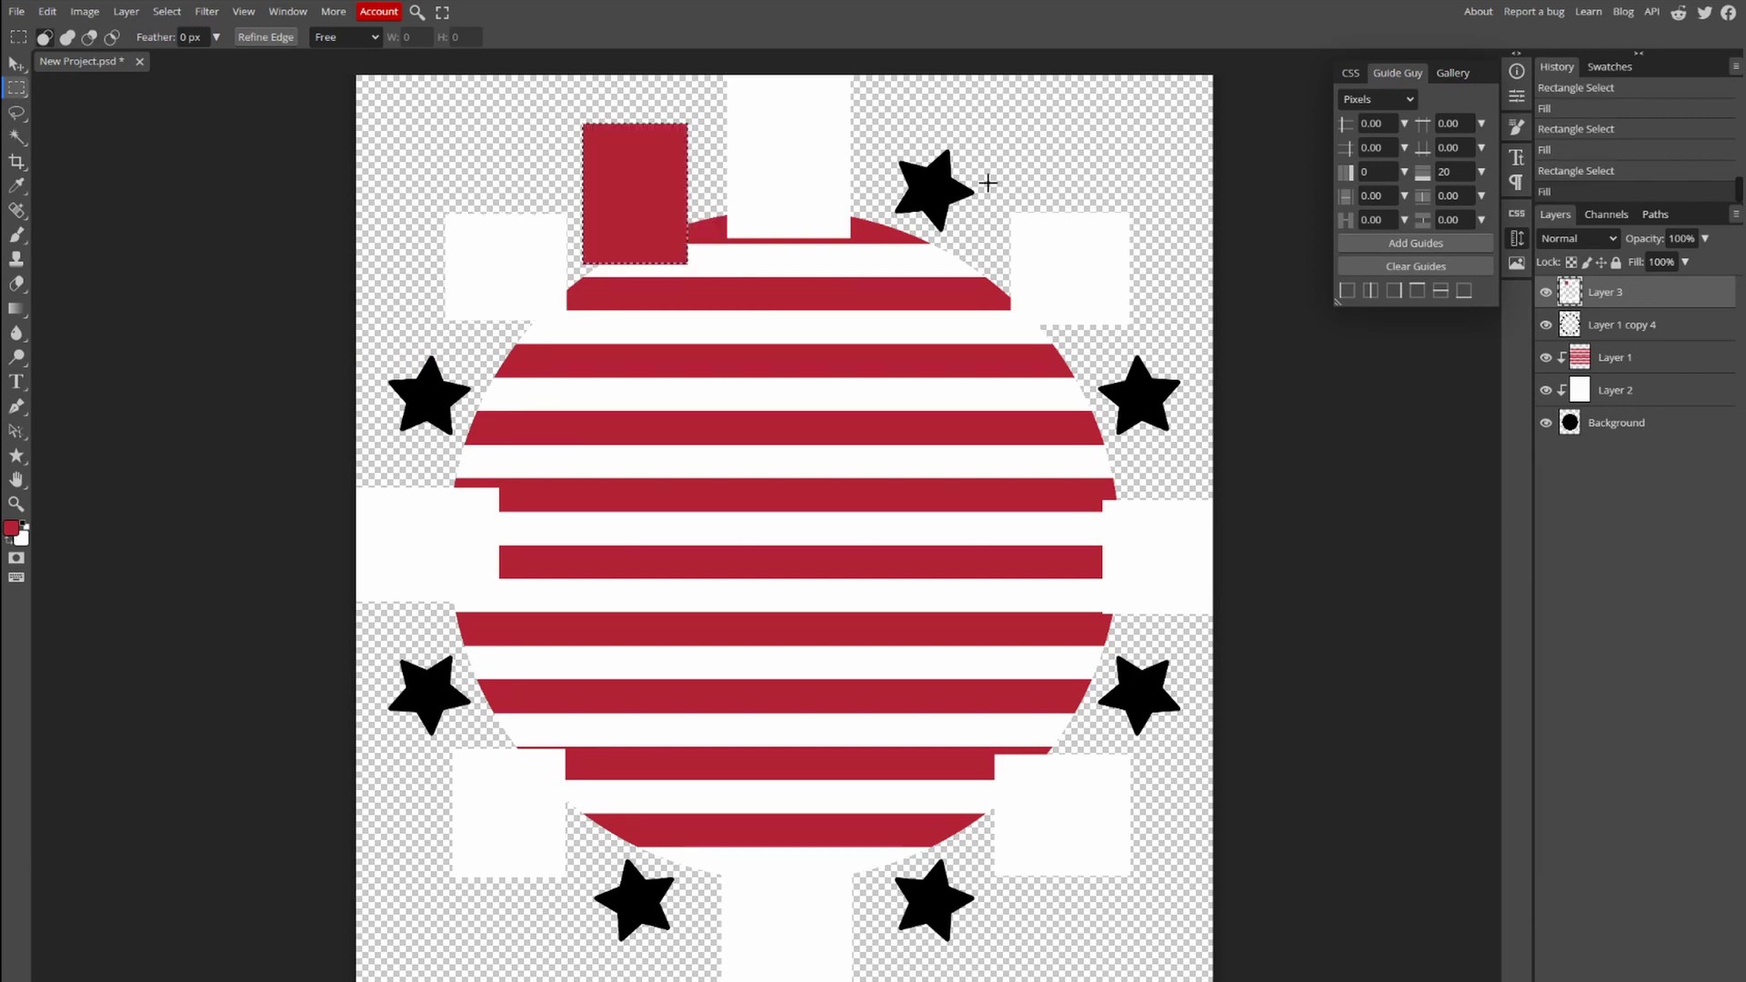
drag(883, 131, 990, 252)
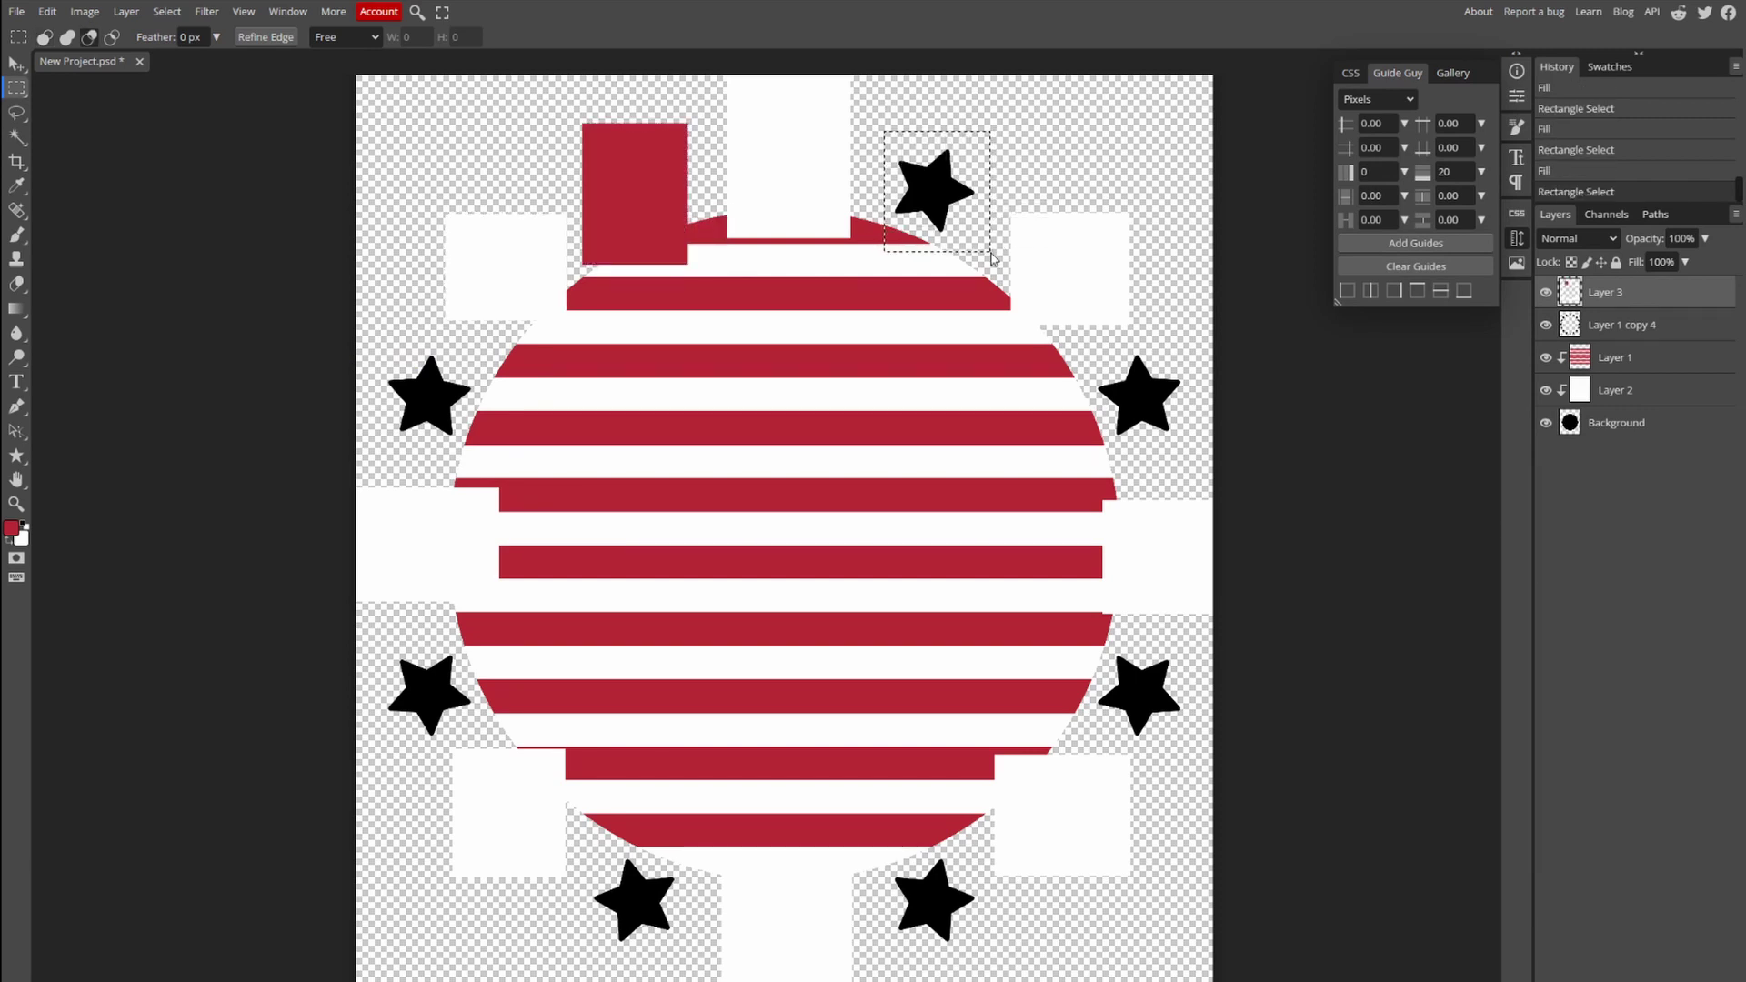
key(alt+BackSpace)
Cover the three remaining black stars on the right half of the ring with red-filled rectangles.
drag(1080, 343, 1226, 461)
key(alt+BackSpace)
drag(1073, 637, 1225, 739)
key(alt+BackSpace)
drag(879, 838, 982, 968)
key(alt+BackSpace)
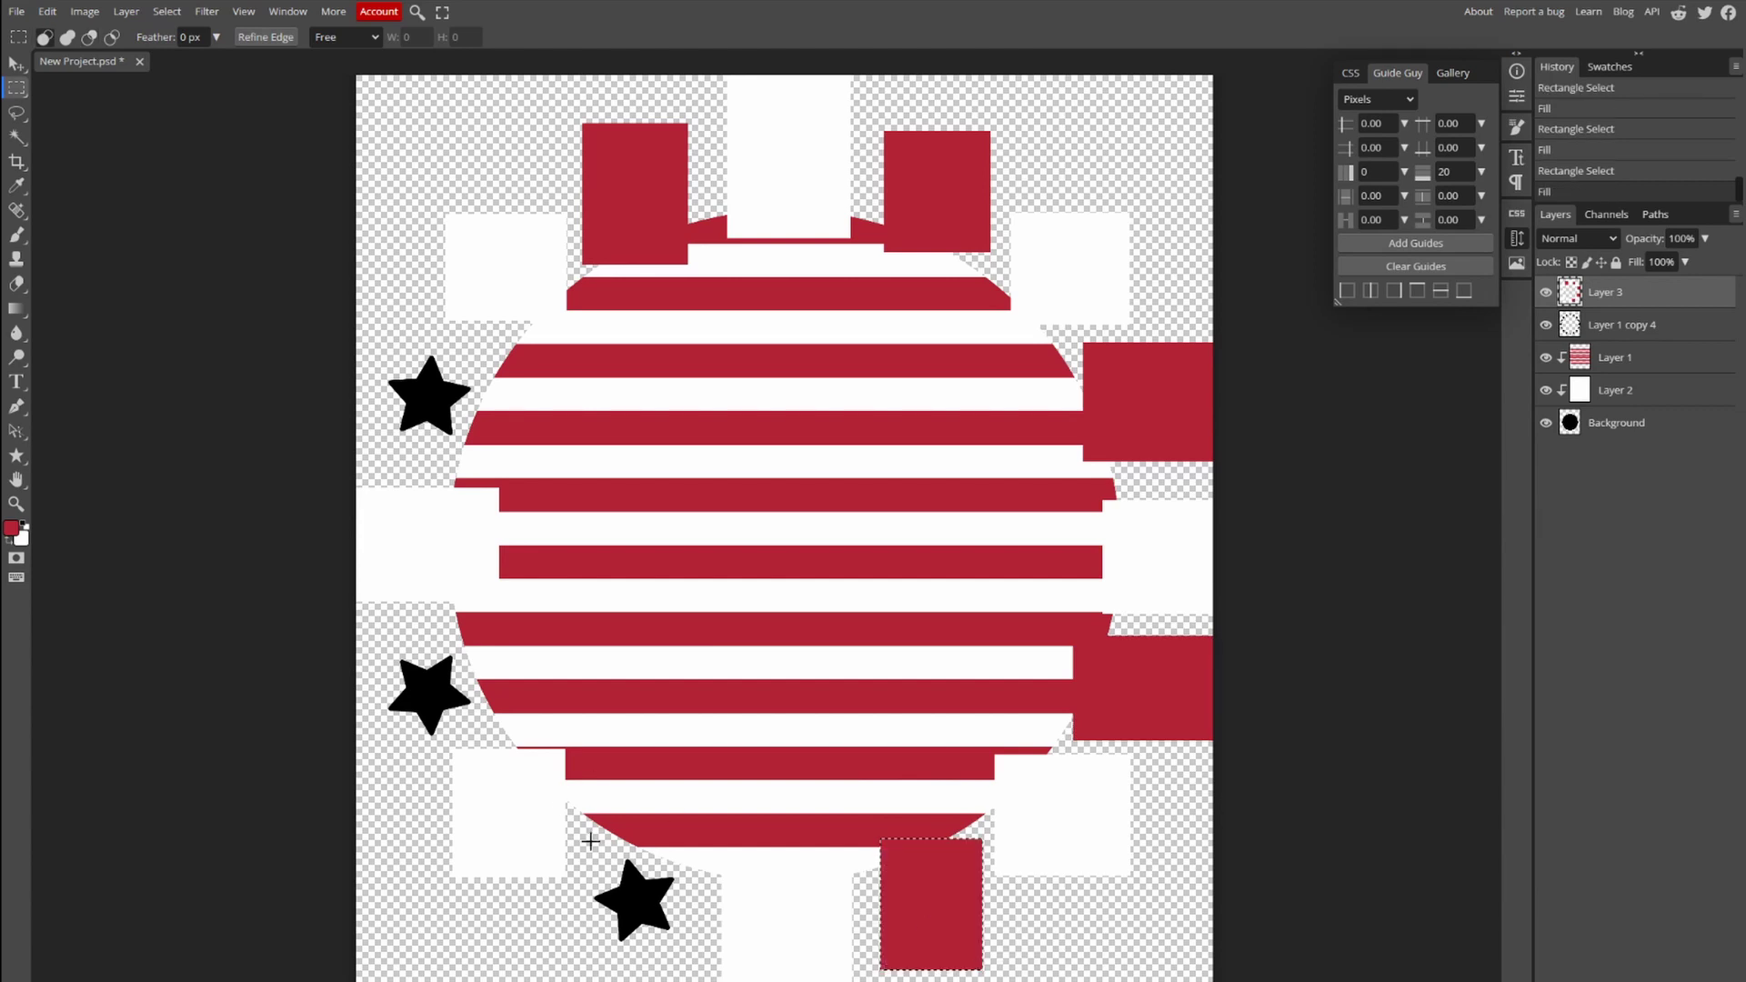
Cover the three remaining black stars on the left half of the ring with red-filled rectangles, and deselect.
drag(588, 835, 688, 964)
key(alt+BackSpace)
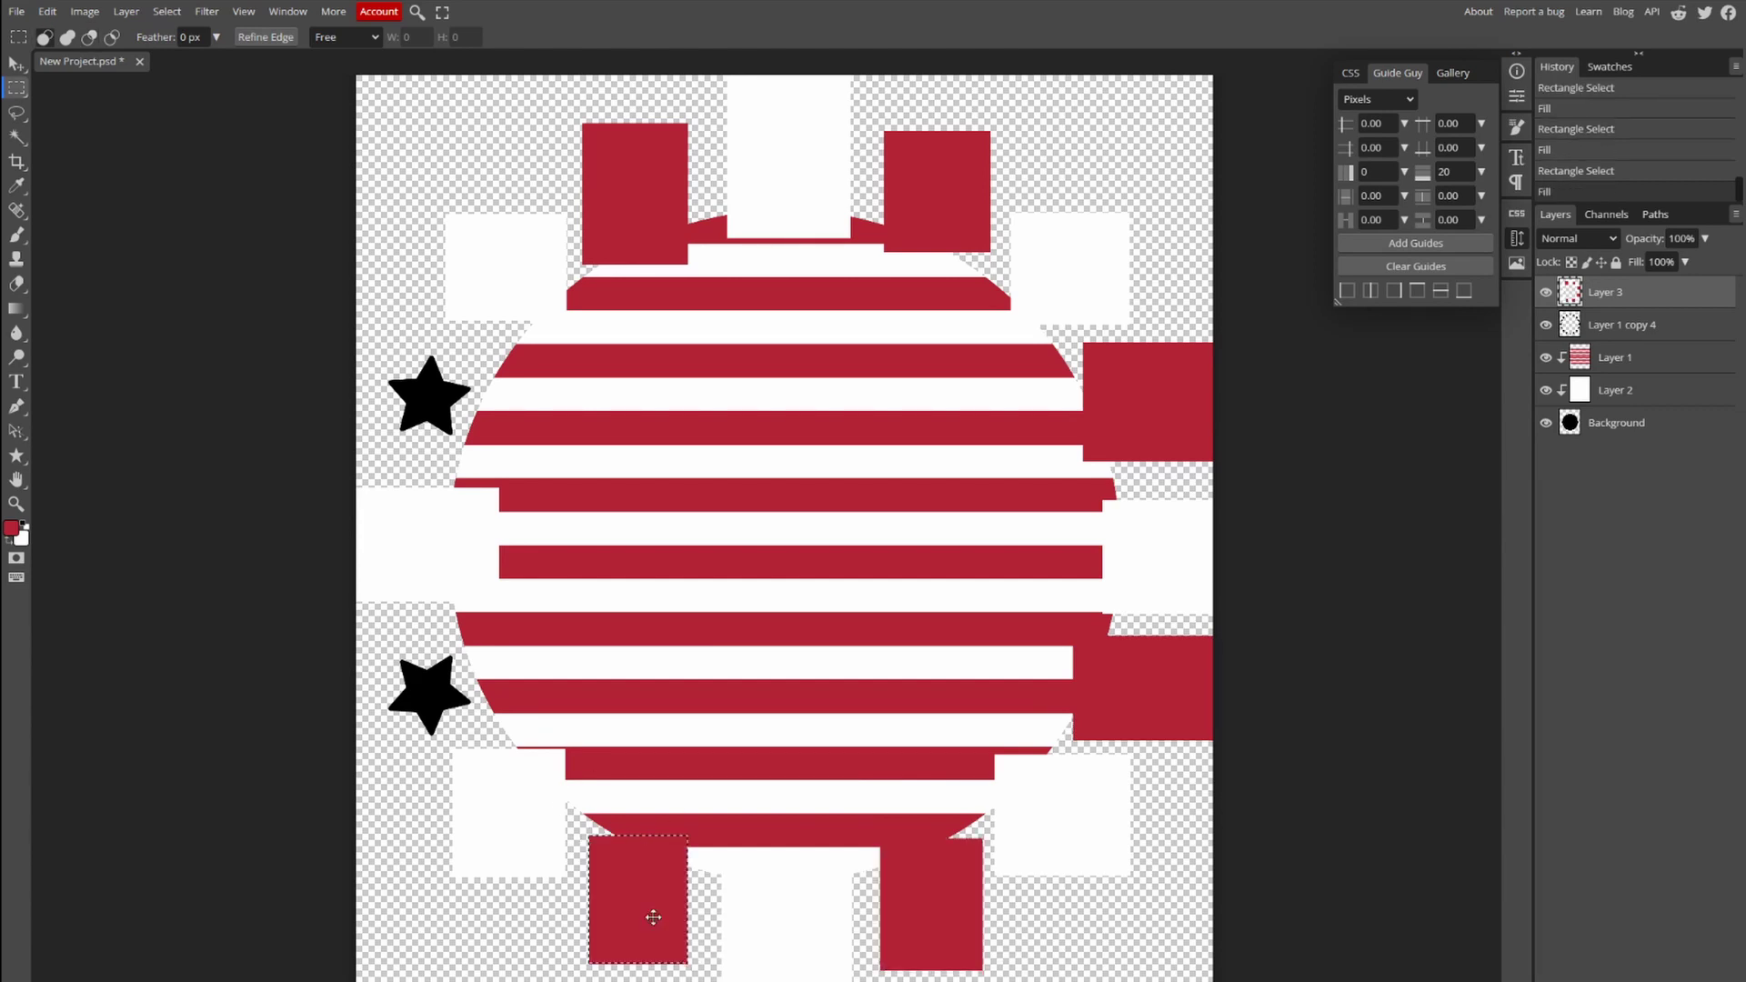
drag(368, 640, 509, 741)
key(alt+BackSpace)
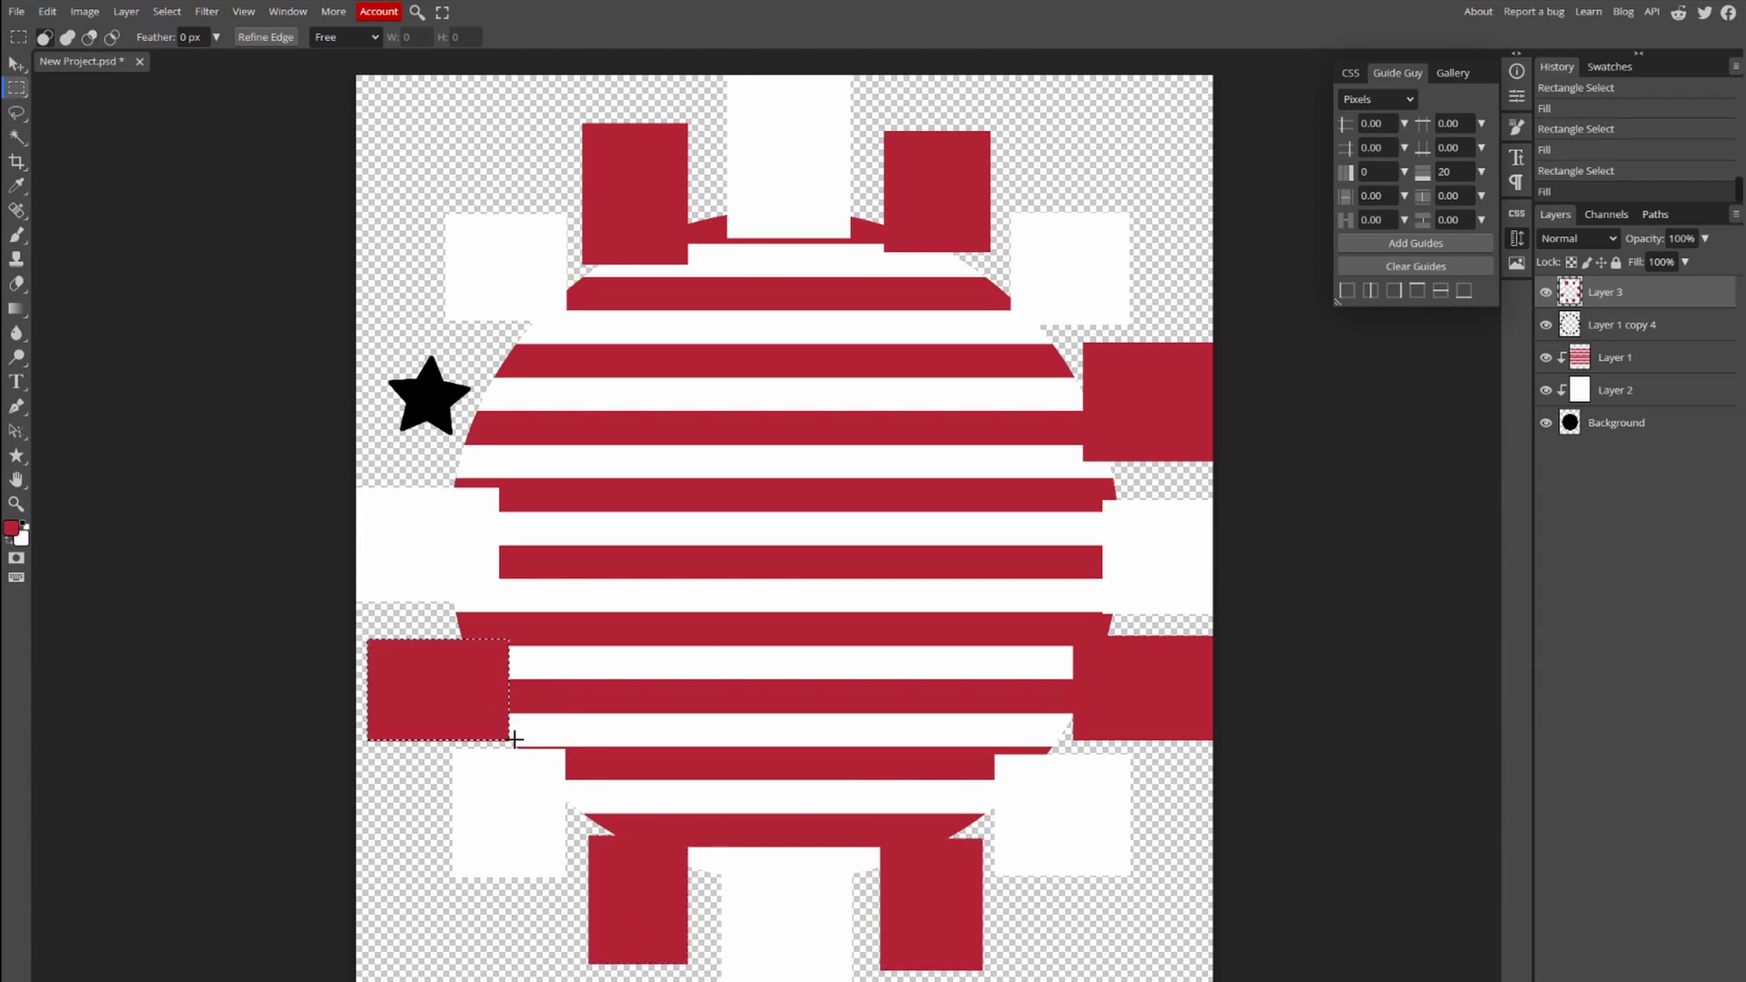
drag(381, 356, 499, 449)
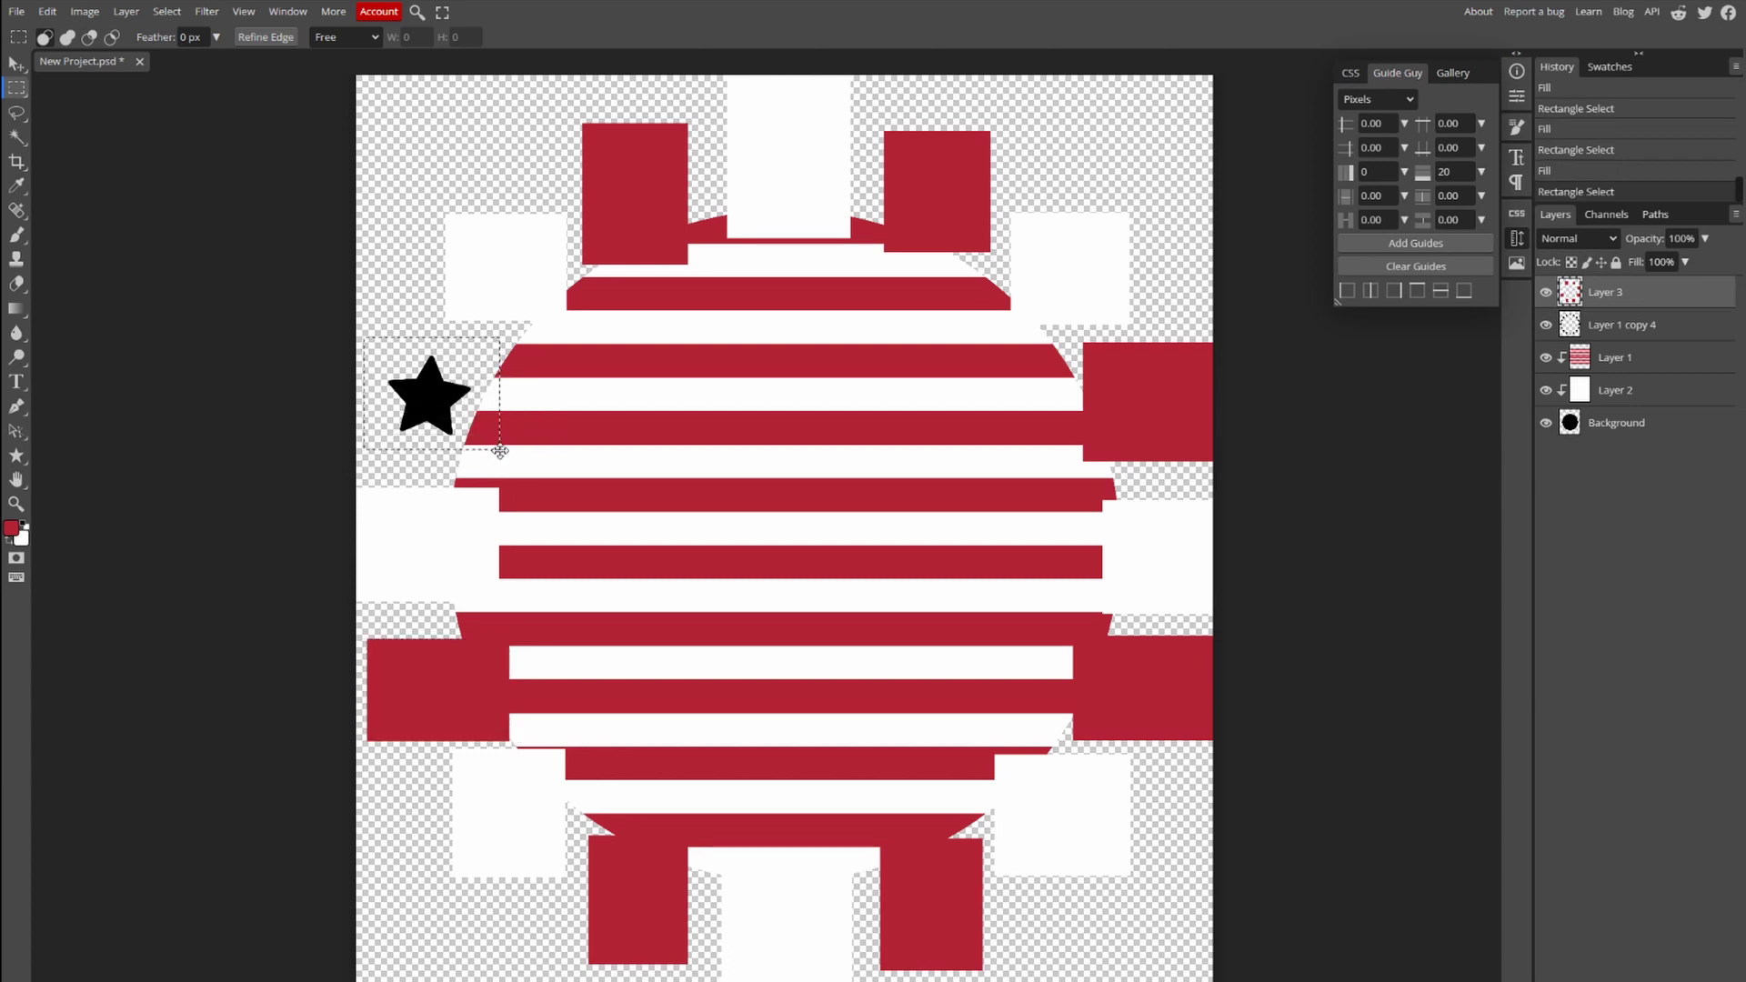
key(alt+BackSpace)
key(ctrl+d)
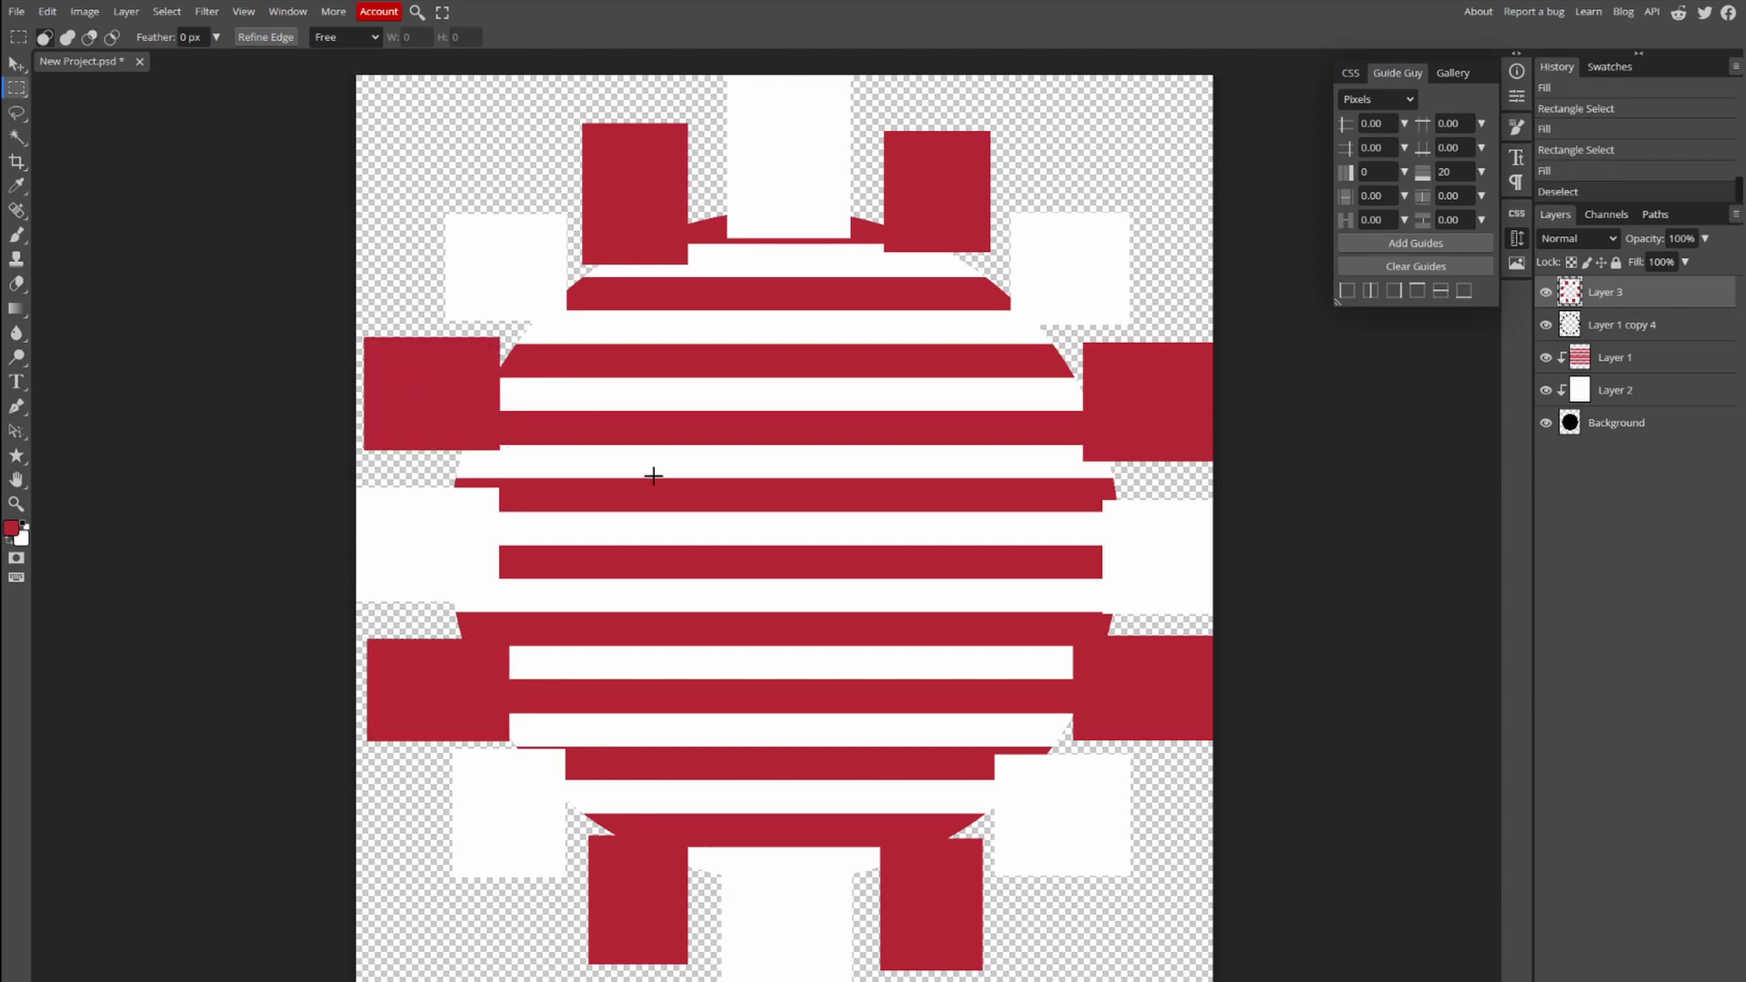
Clip the layer of white and red rectangles to the stars layer beneath it.
right_click(1610, 299)
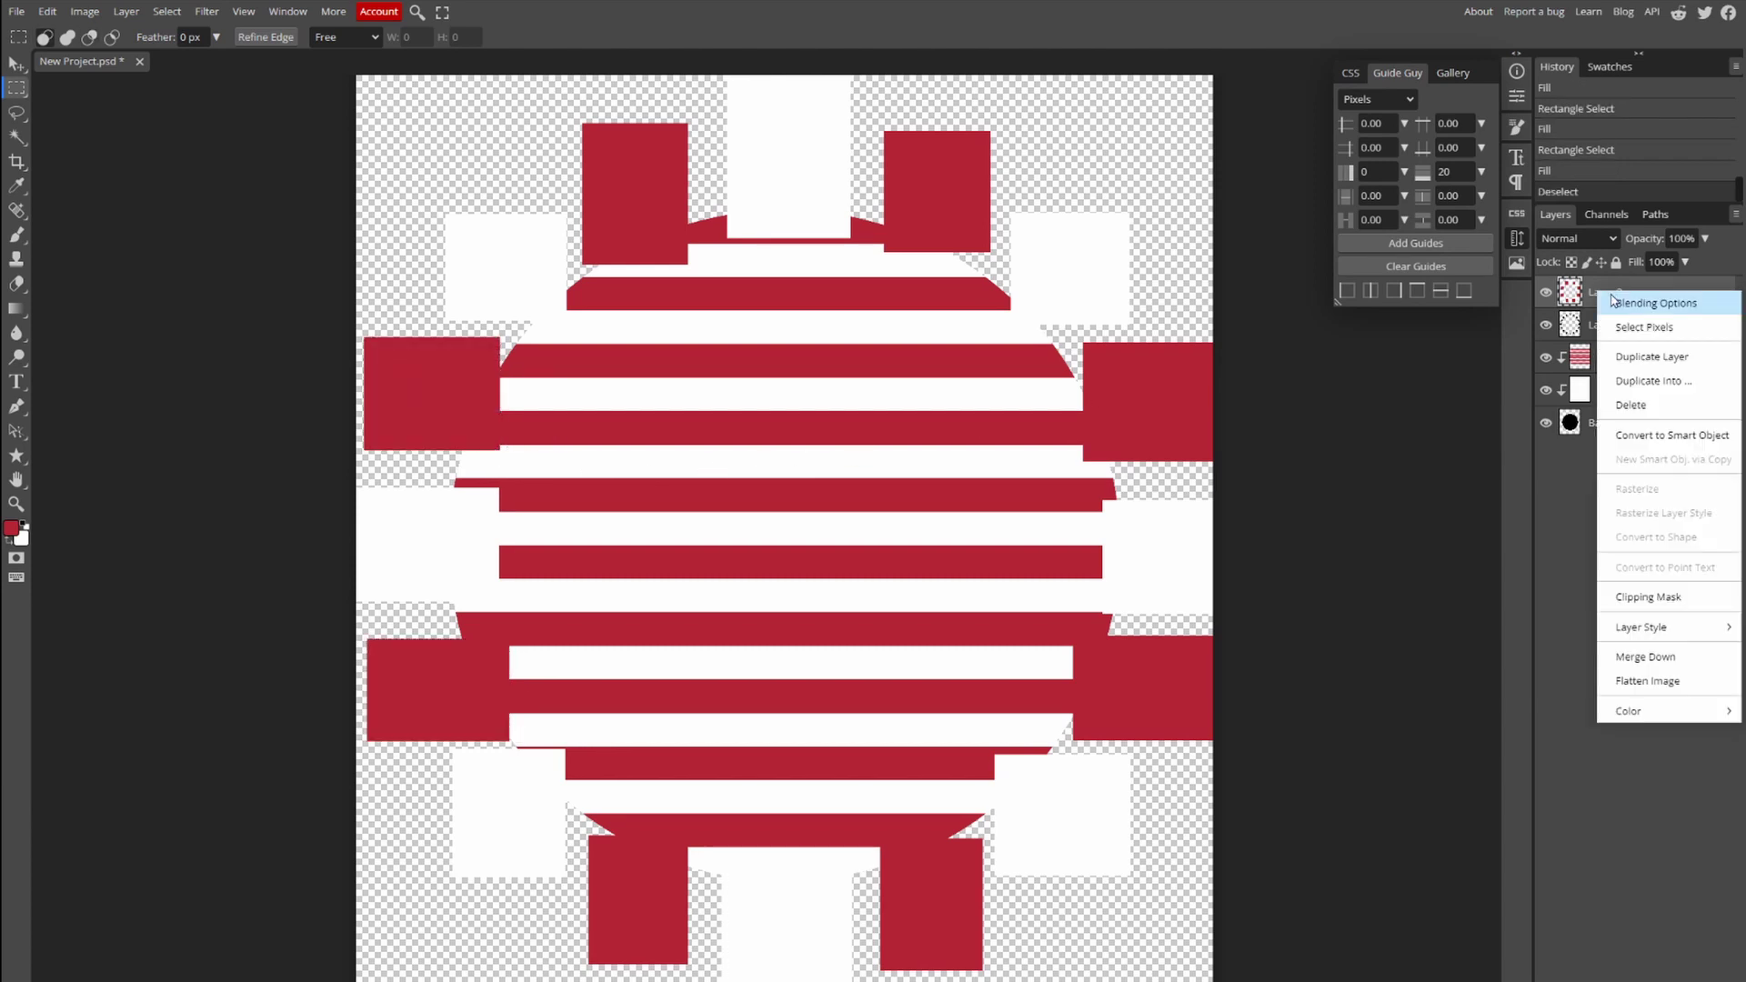
click(1660, 598)
scroll(682, 682, down, 1)
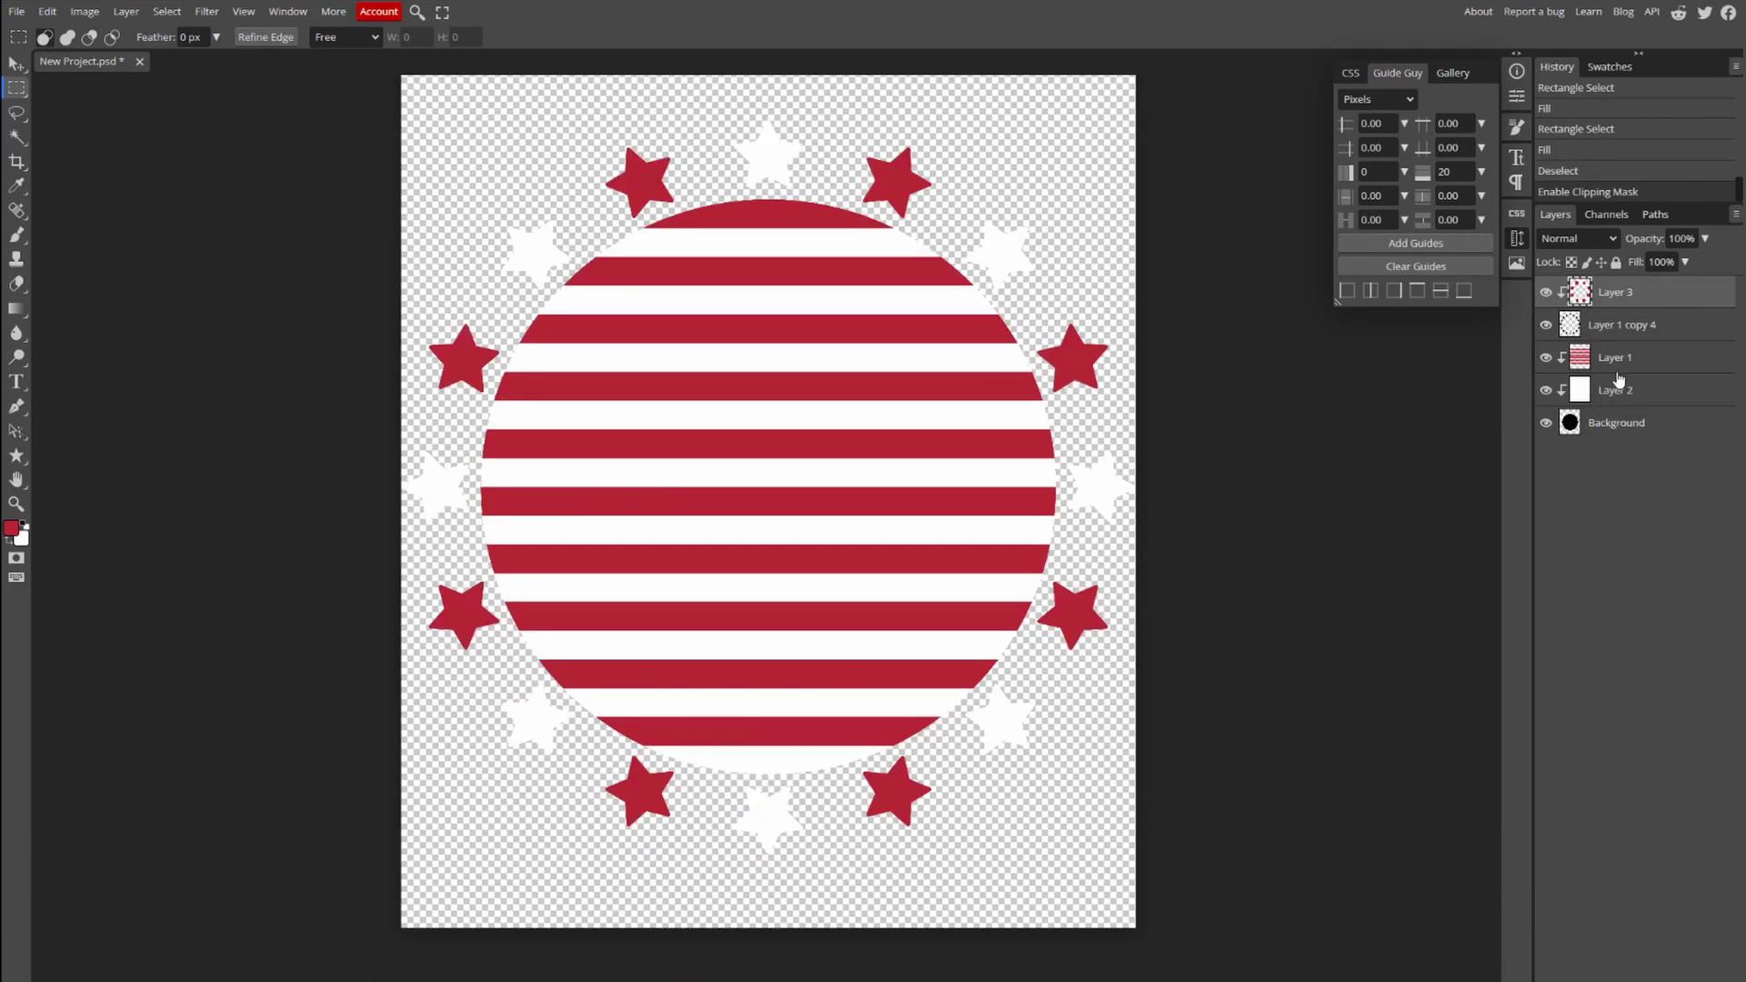
Merge the red stripes layer, the white layer and the Background circle into one layer.
click(1618, 364)
shift+click(1620, 396)
shift+click(1618, 425)
right_click(1615, 425)
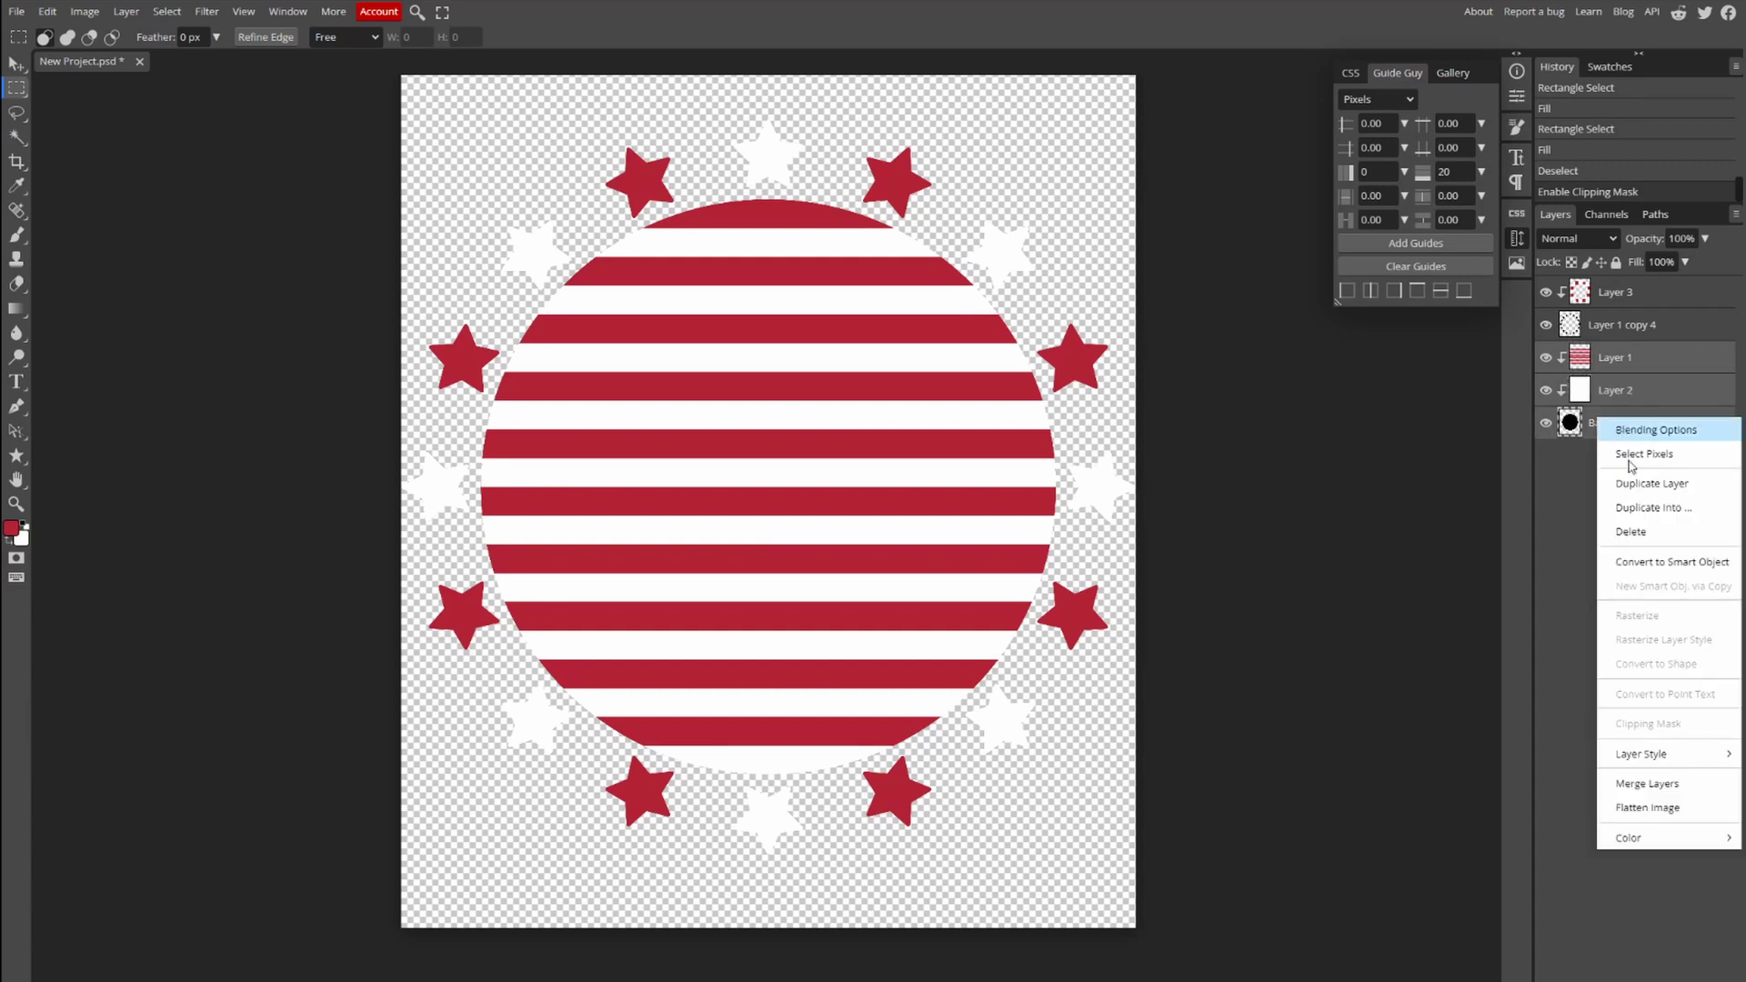
click(1667, 783)
Merge the clipped color layer, Layer 3, with the stars layer, Layer 1 copy 4.
click(1605, 292)
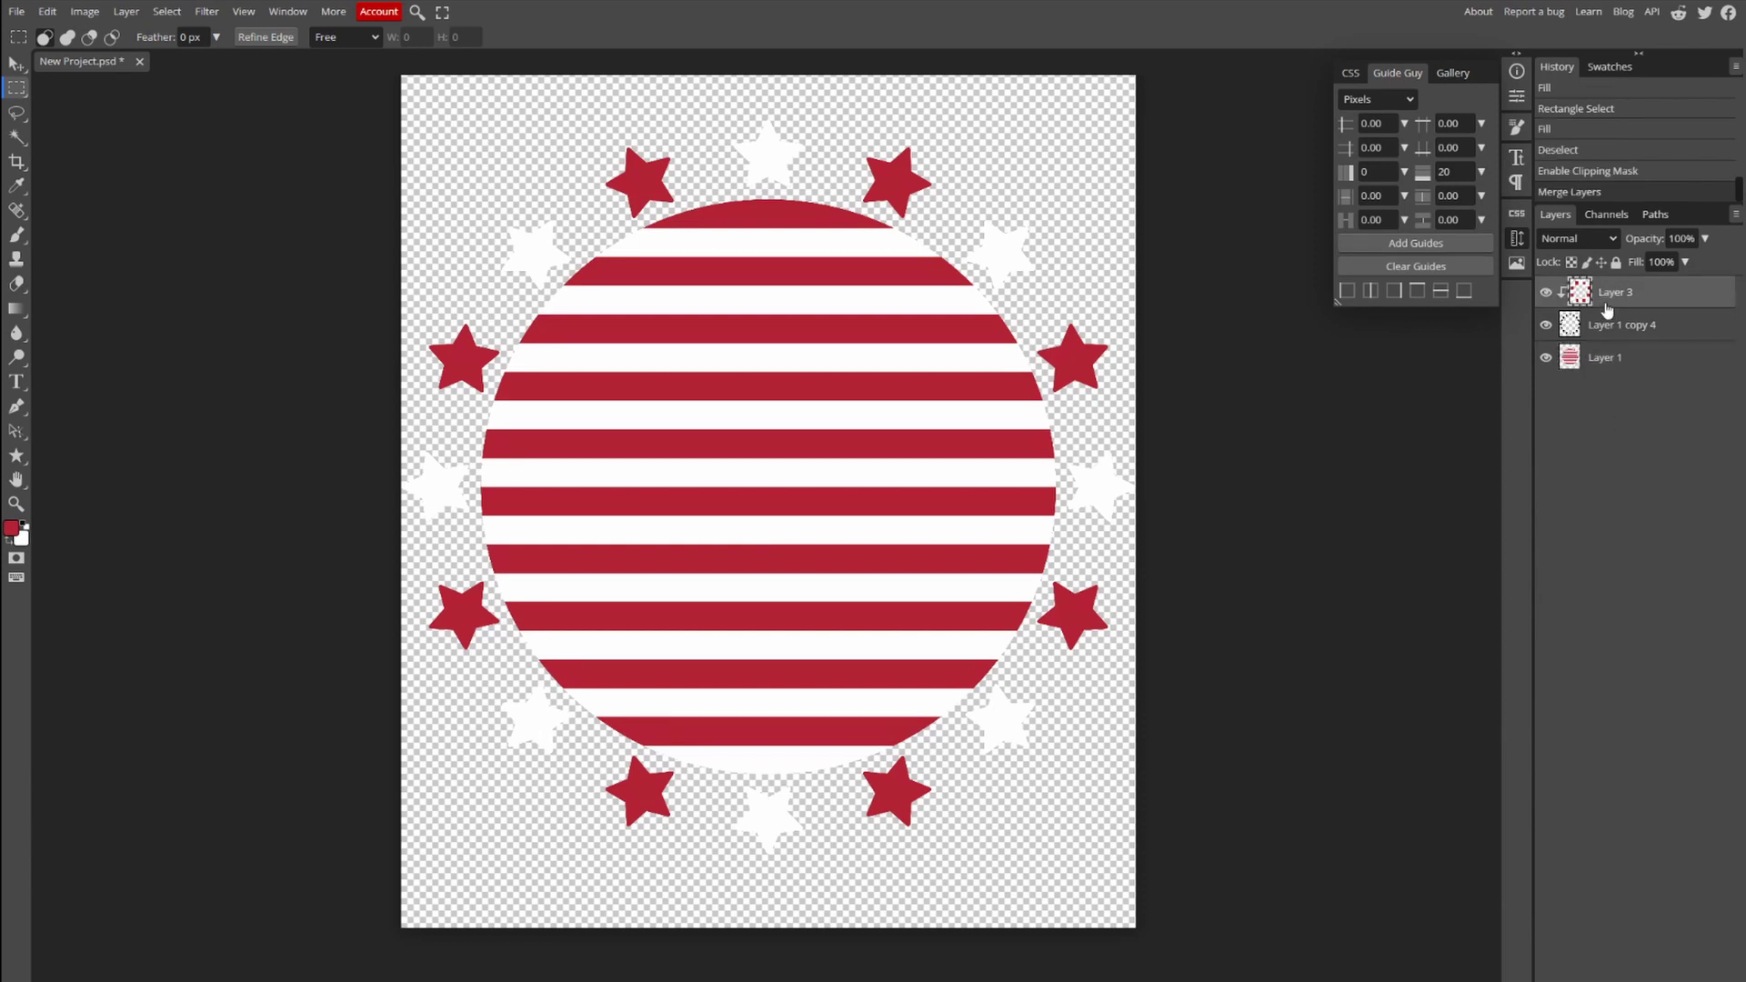
shift+click(1606, 324)
right_click(1602, 326)
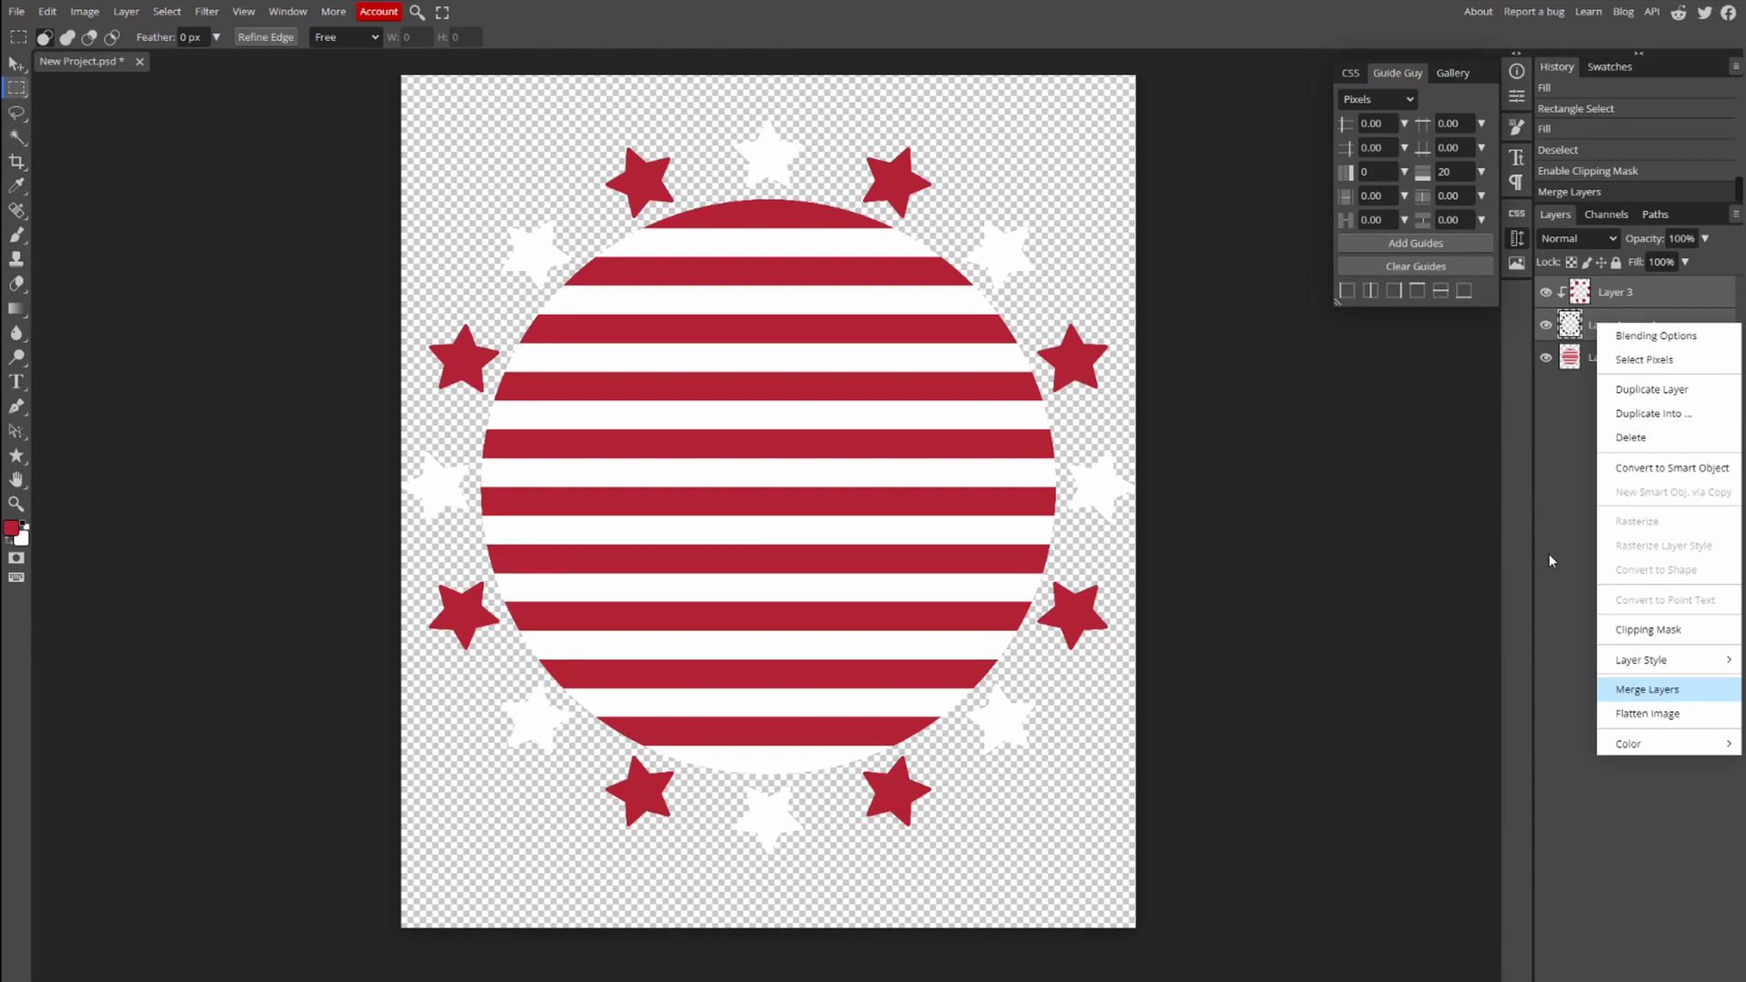
key(ctrl+e)
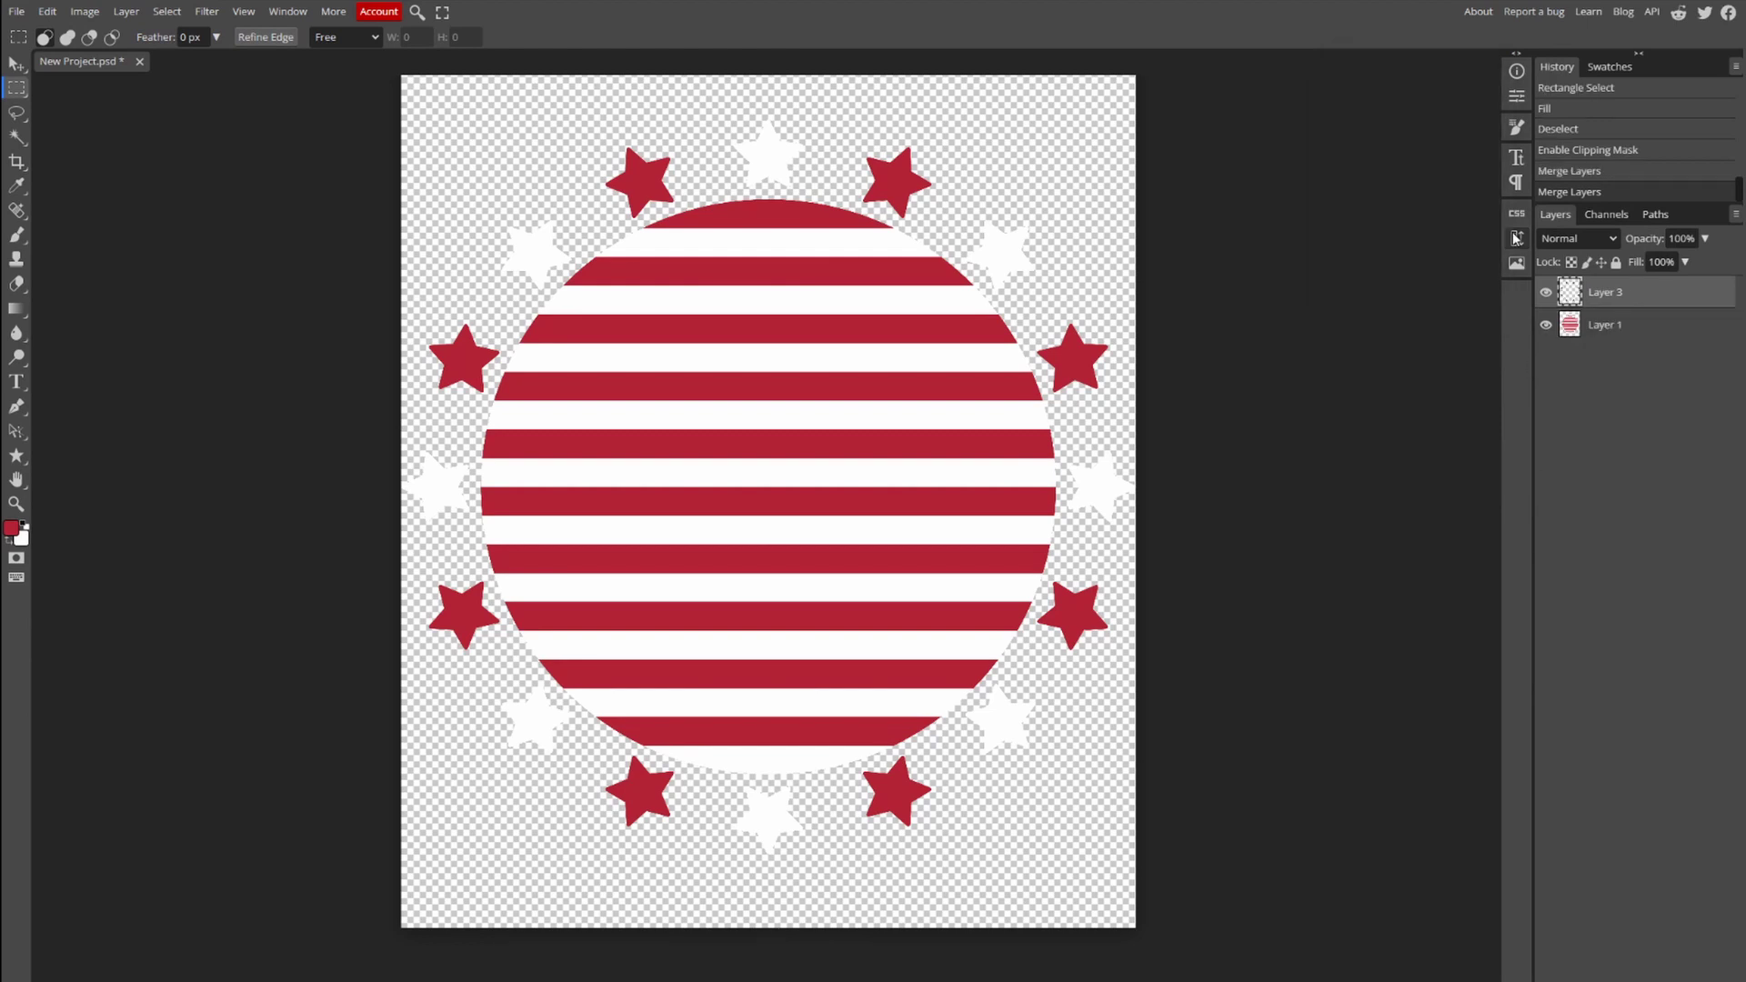
Add a new layer, move it beneath all other layers, and fill it entirely with black.
click(125, 11)
mouse_move(146, 33)
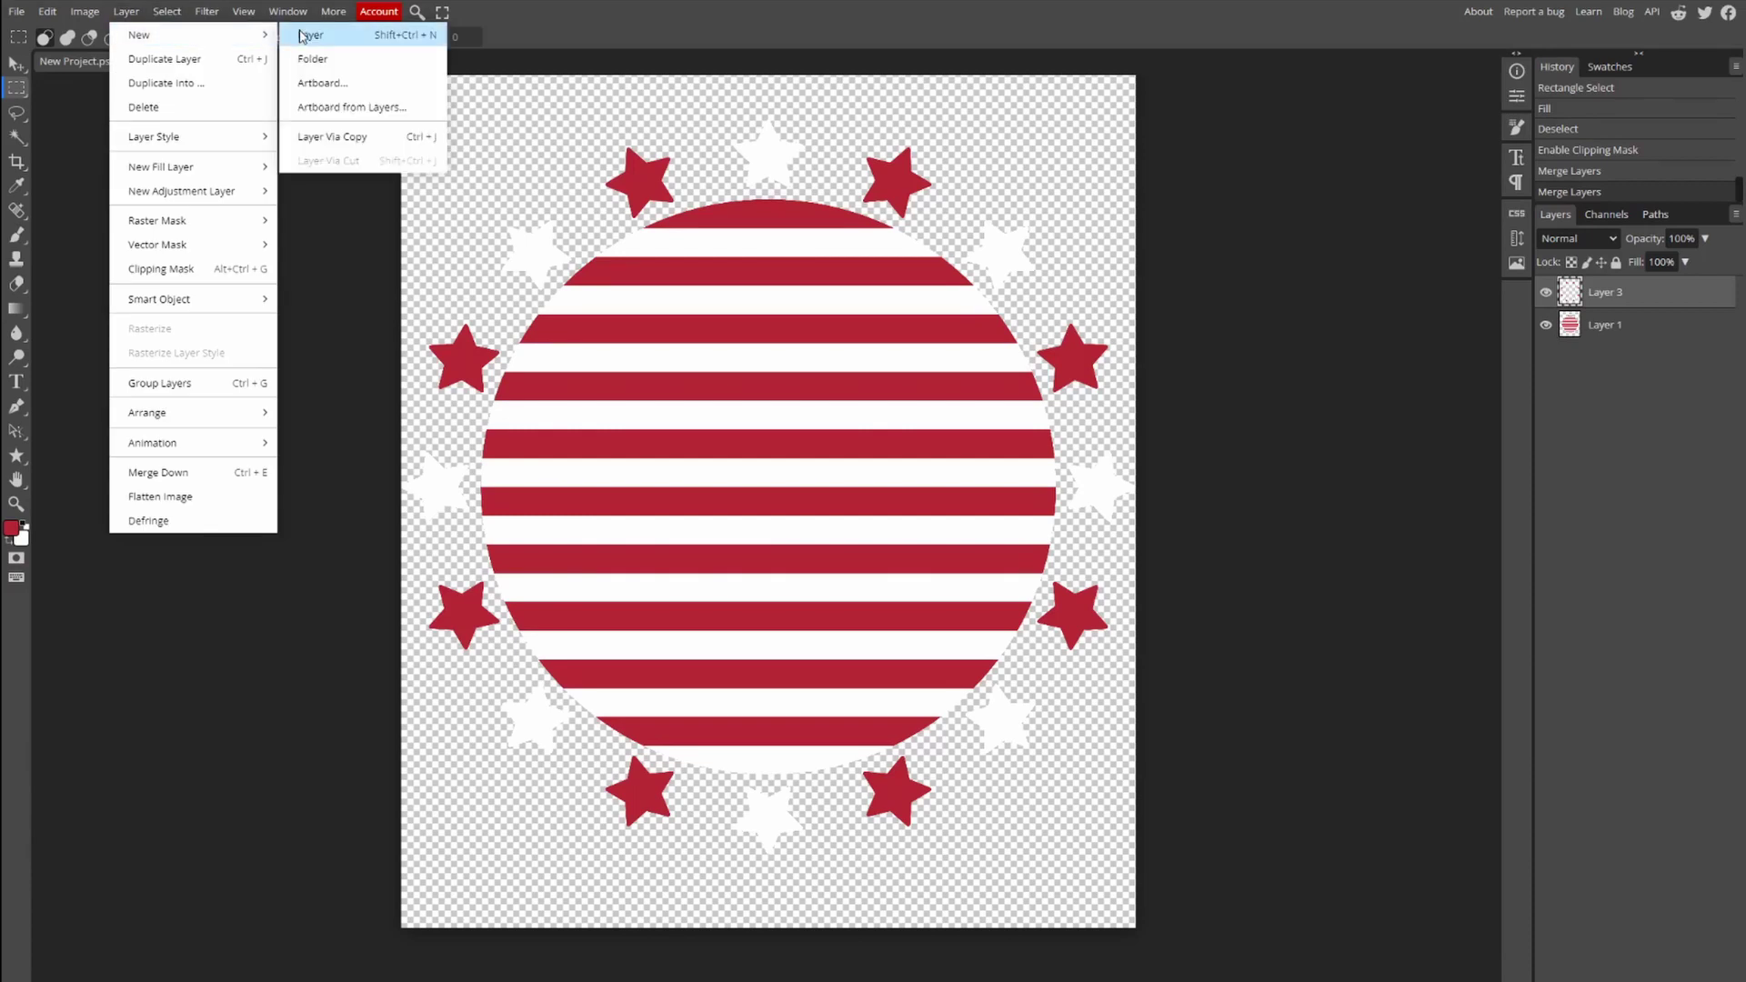
click(301, 36)
click(15, 529)
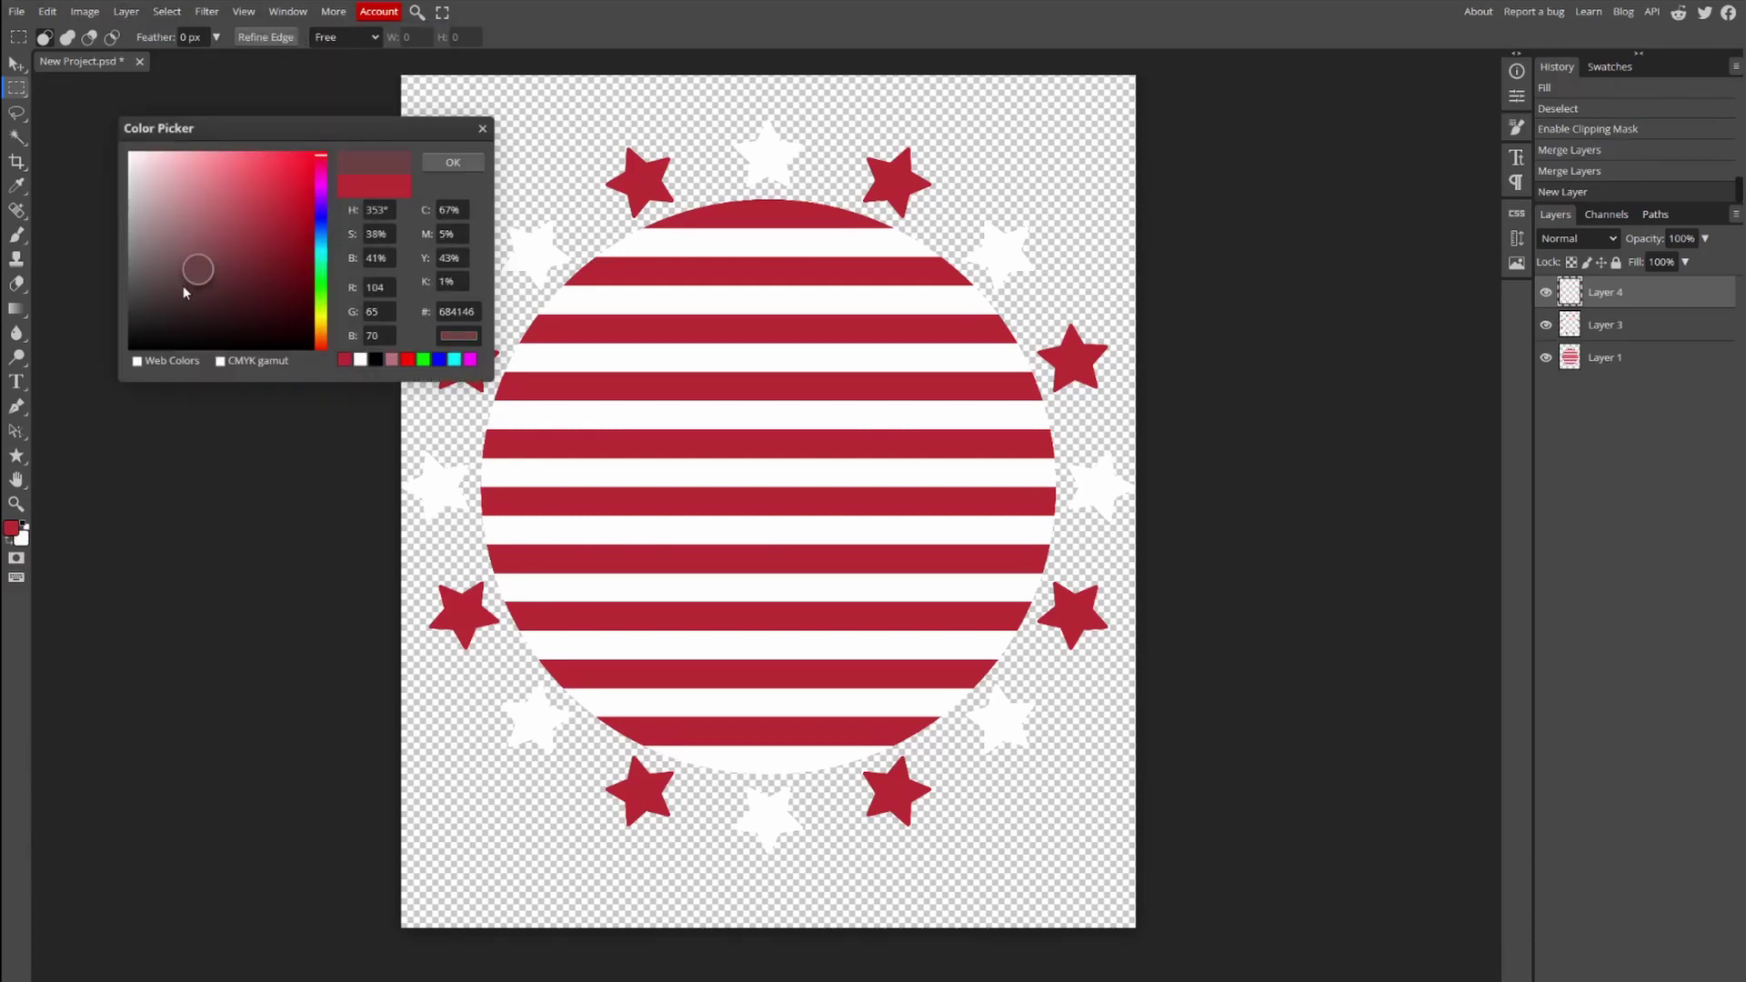
click(129, 350)
click(453, 162)
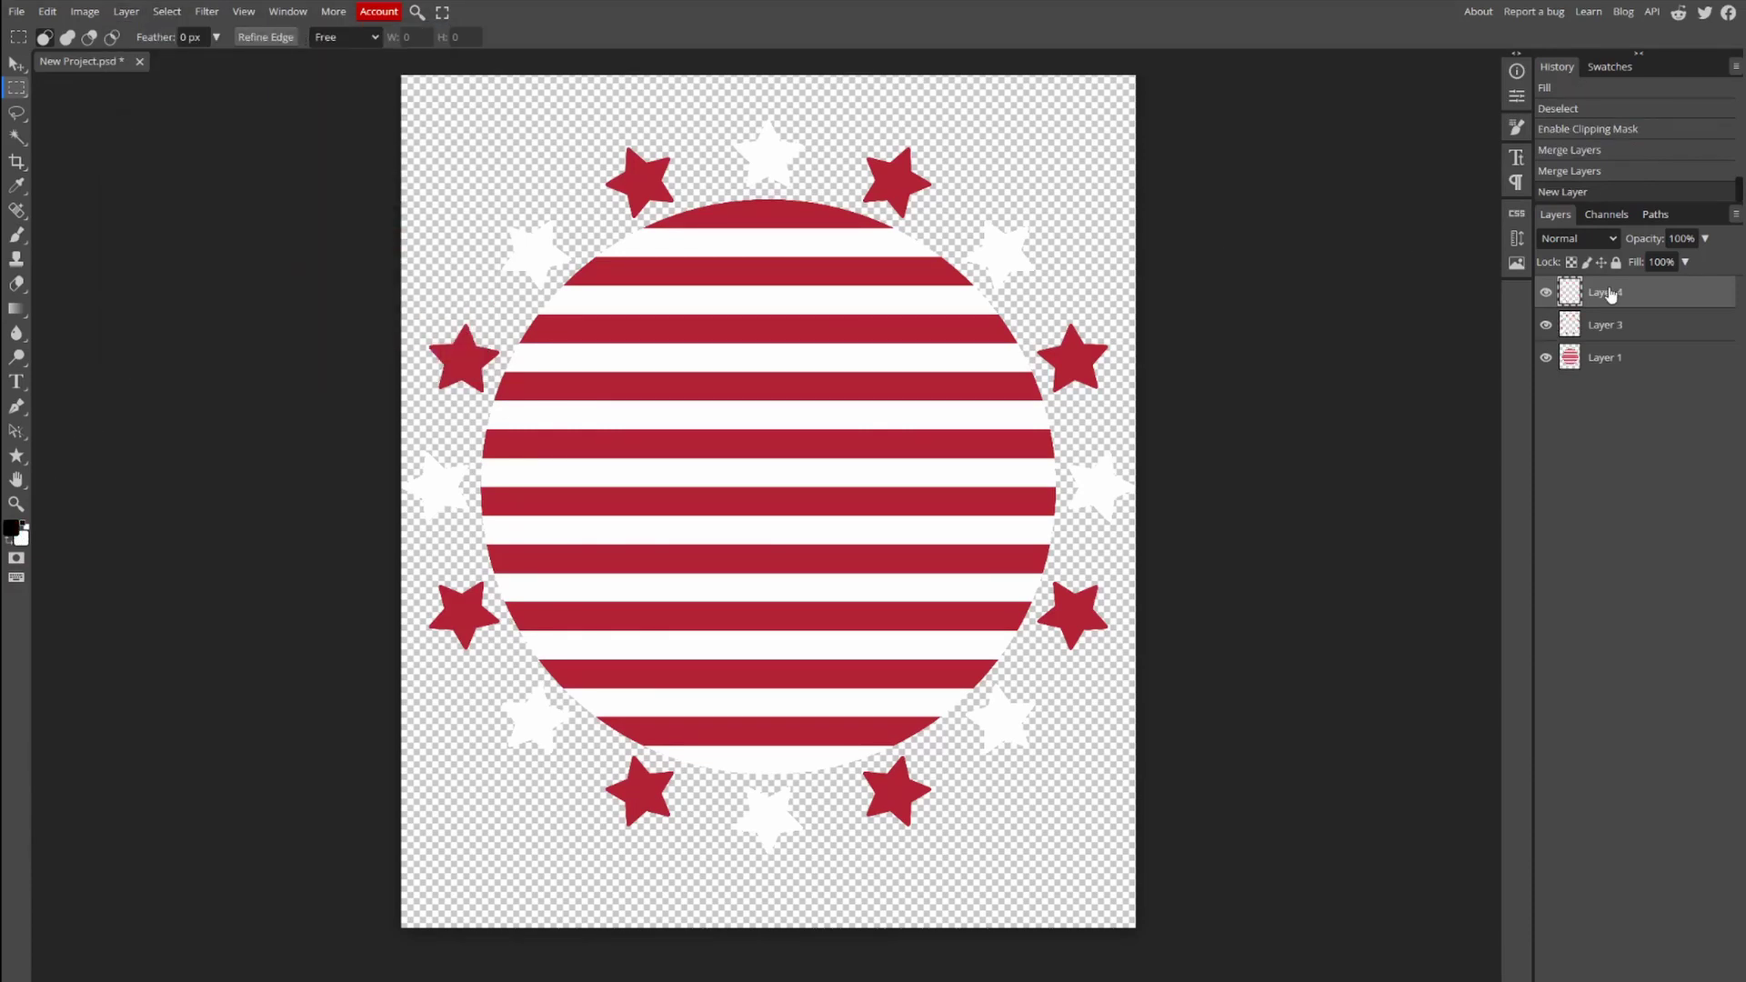
drag(1603, 296, 1610, 379)
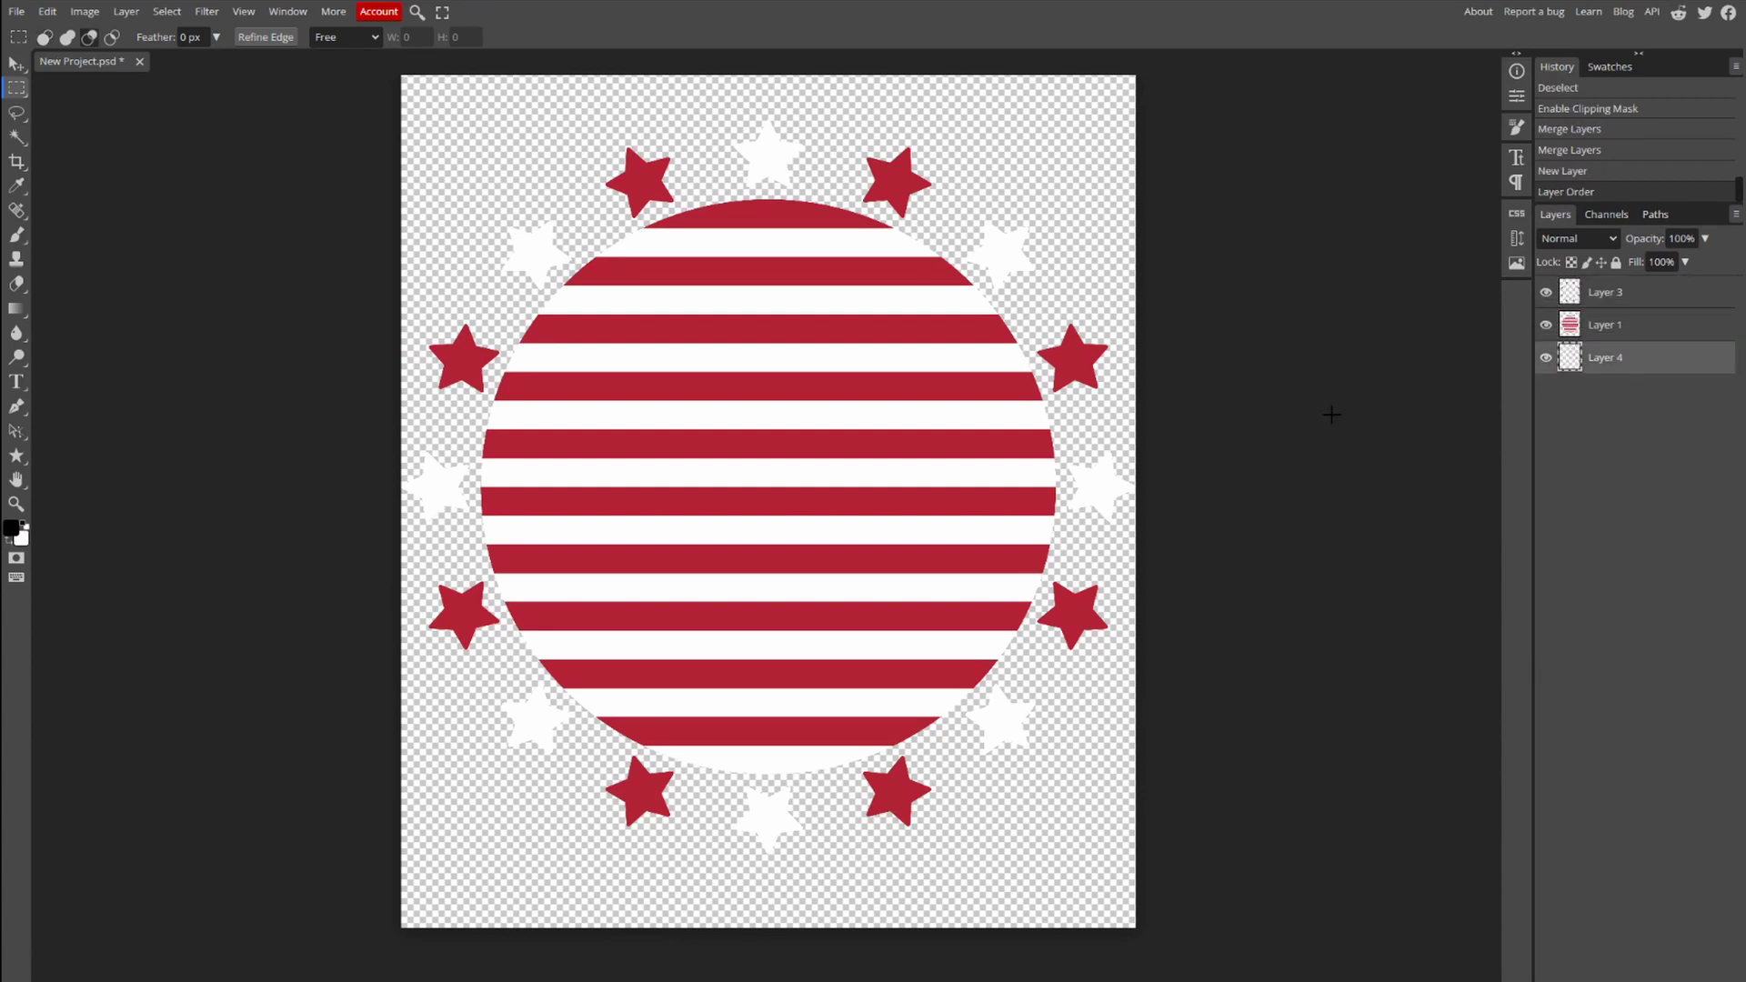
key(alt+BackSpace)
Check the design against the black background, and hide the black layer.
scroll(855, 736, down, 1)
scroll(856, 737, up, 1)
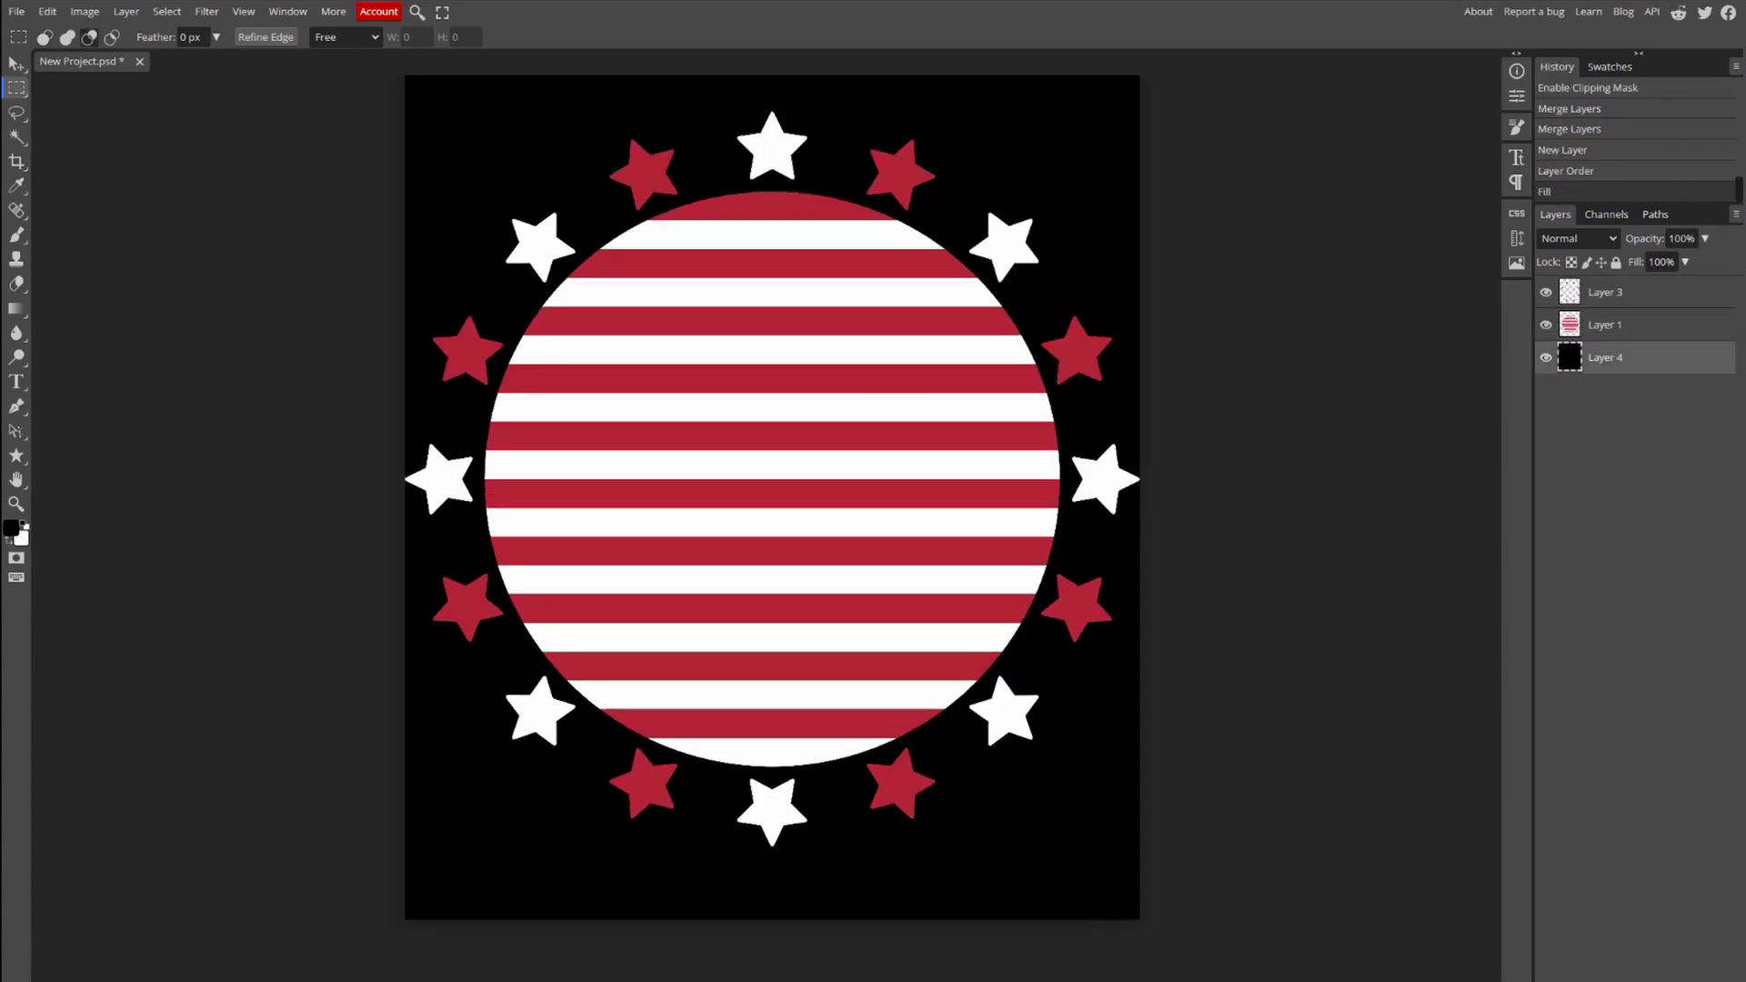
scroll(856, 737, up, 1)
scroll(772, 519, down, 2)
click(1545, 358)
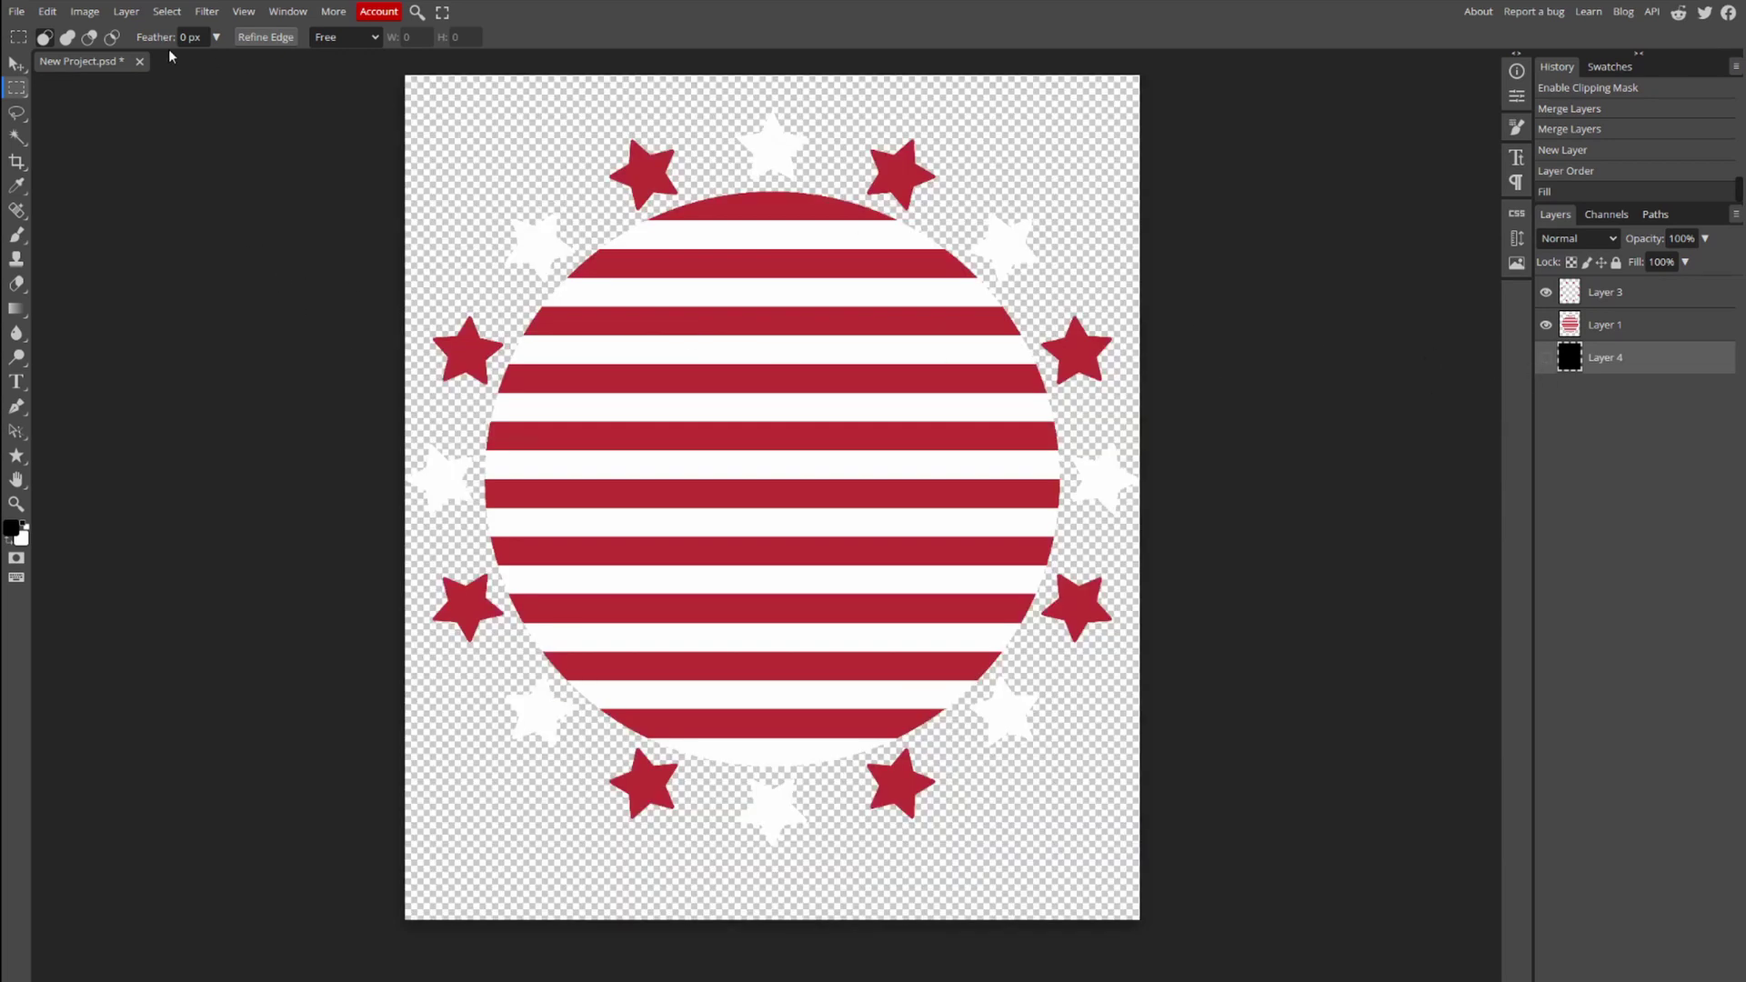
Export the design as a PNG file with the transparent background.
click(16, 11)
mouse_move(100, 238)
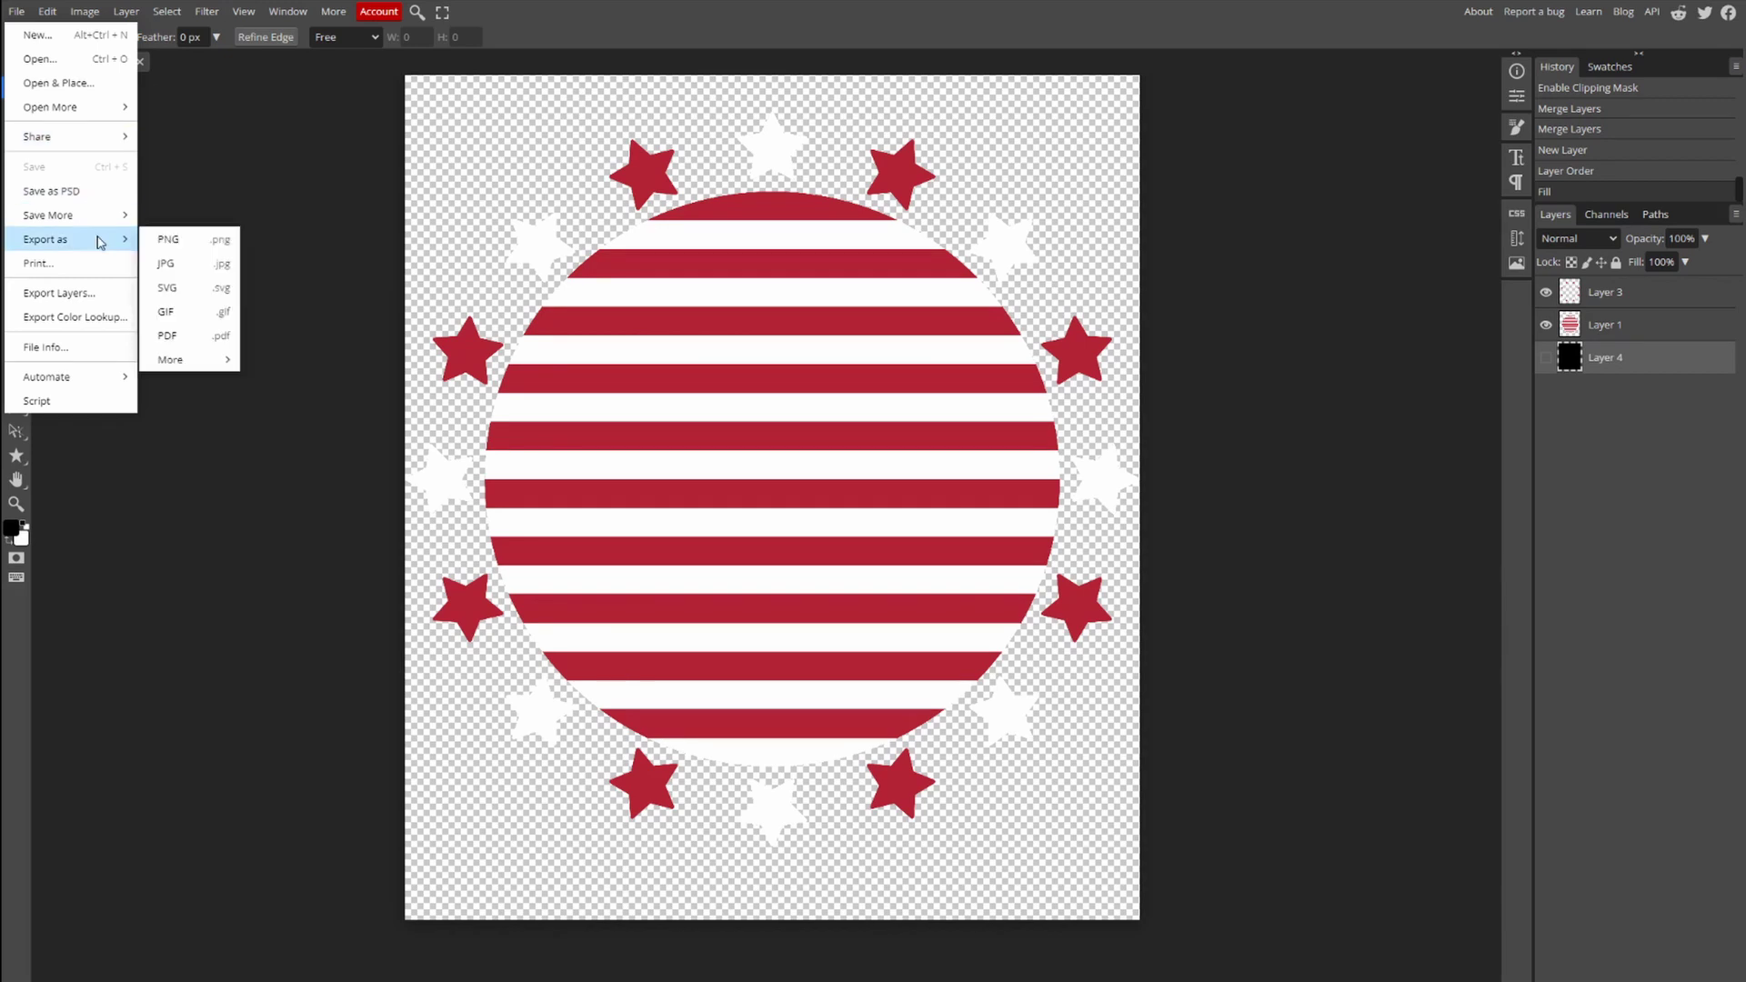
click(185, 240)
click(631, 353)
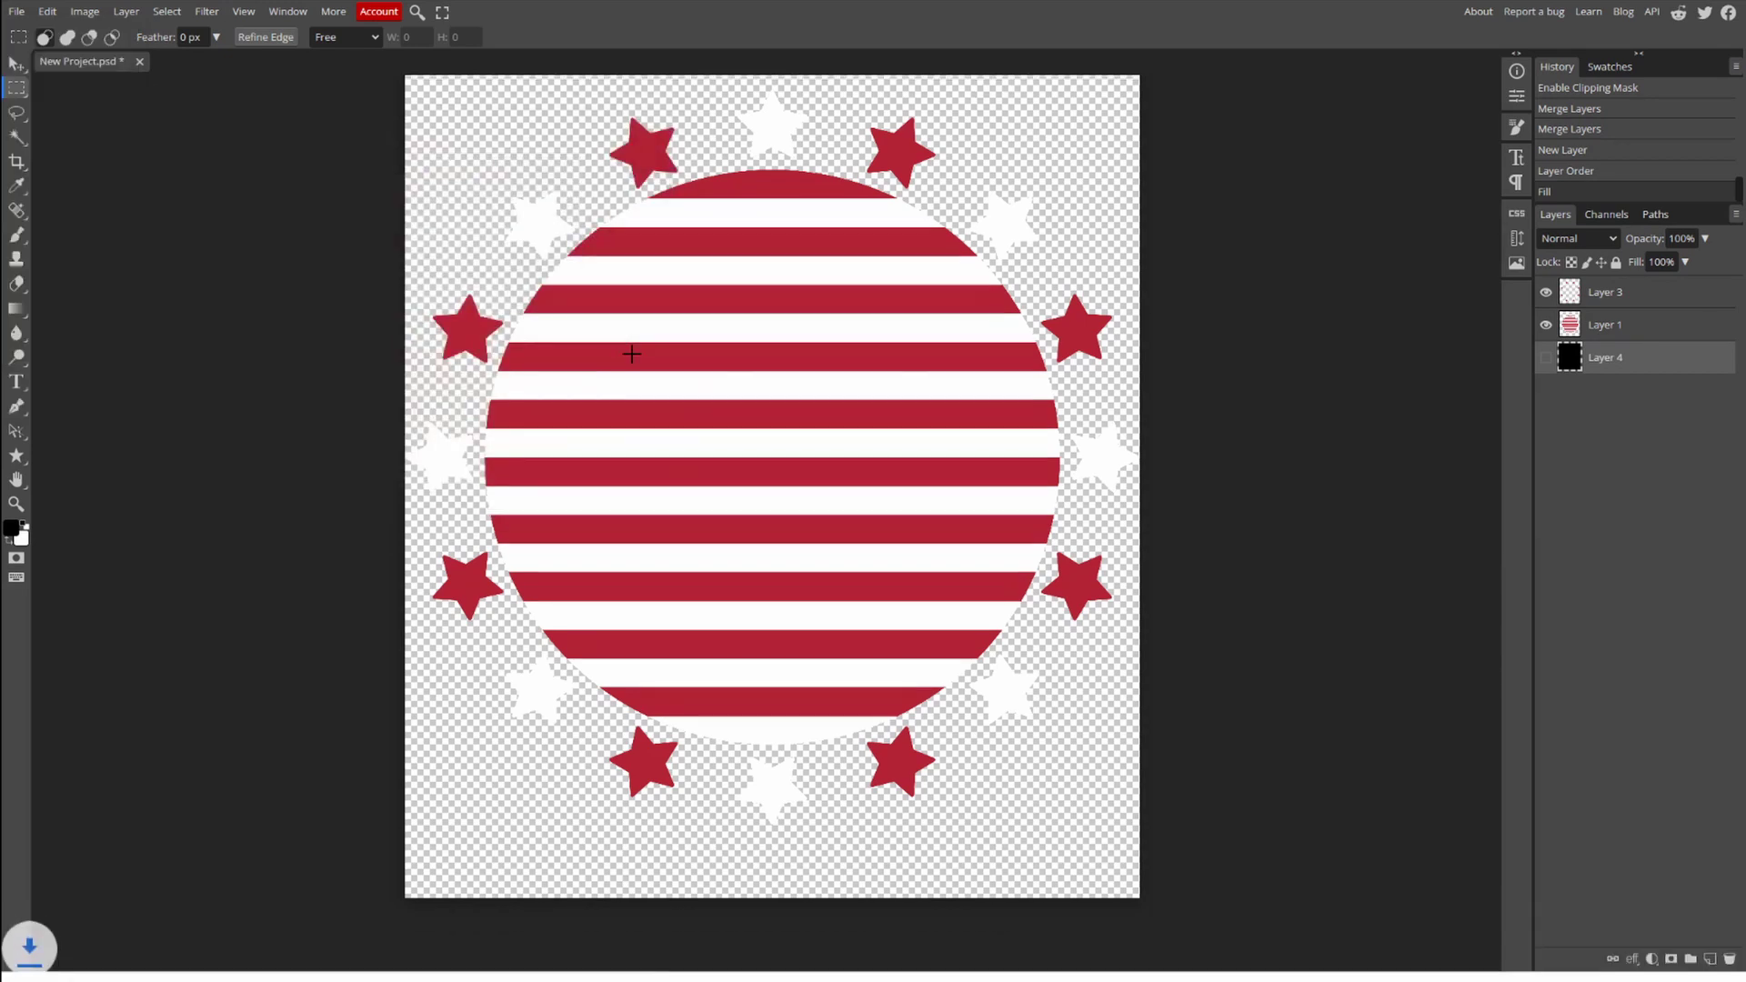